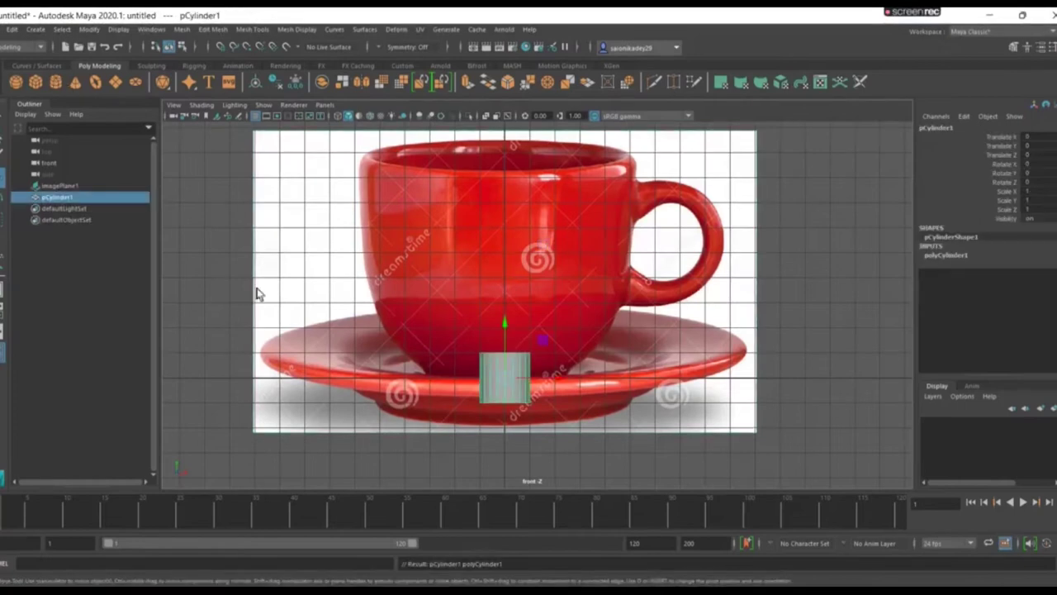
# Step: Raise the cylinder slightly on Y and turn on X-Ray shading so the reference shows through
pyautogui.moveTo(505, 320); pyautogui.dragTo(513, 293)
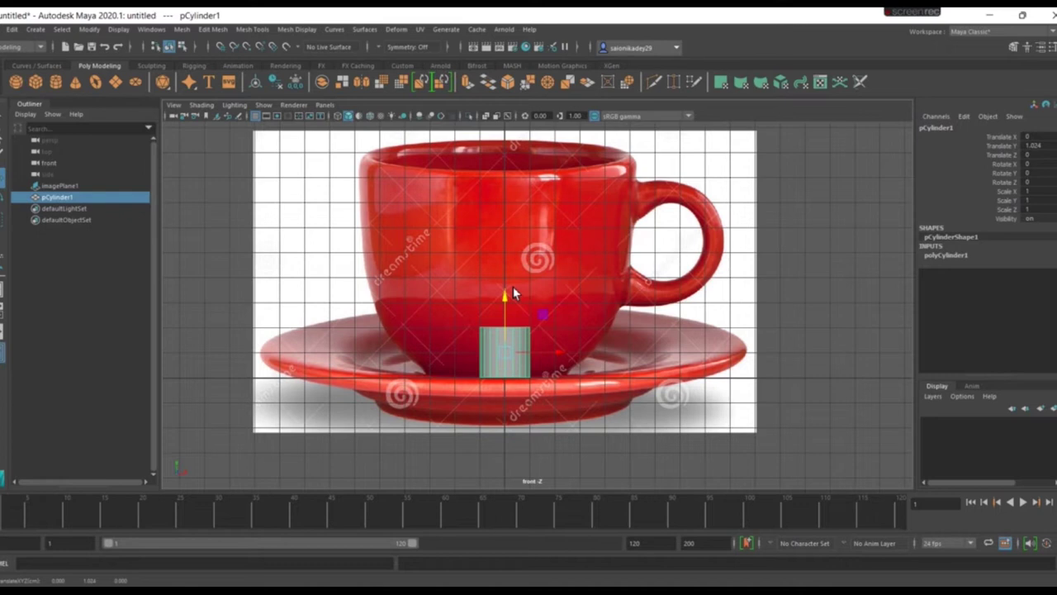
pyautogui.press('t')
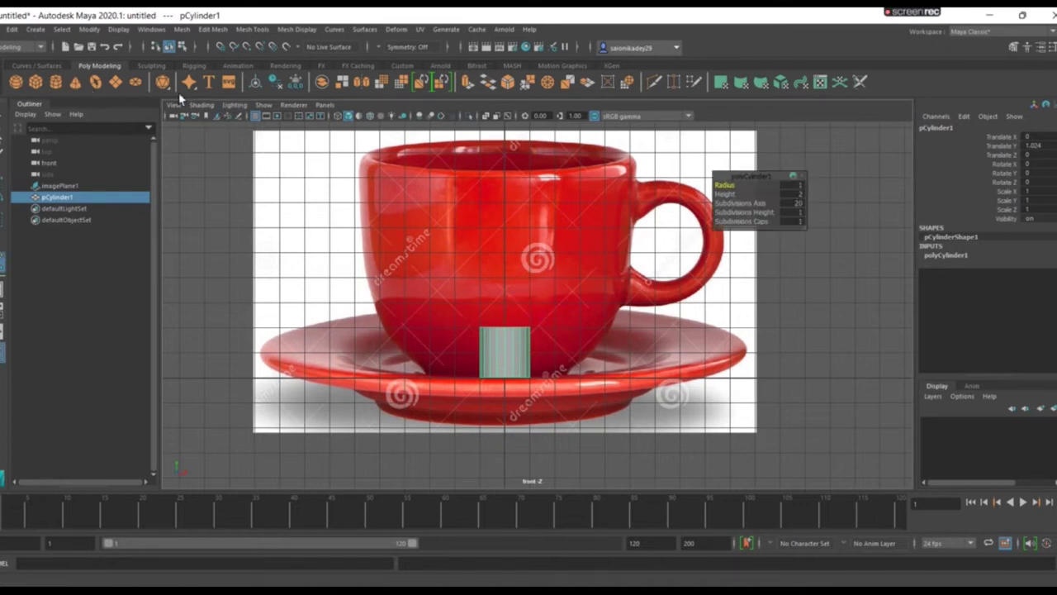
pyautogui.click(202, 105)
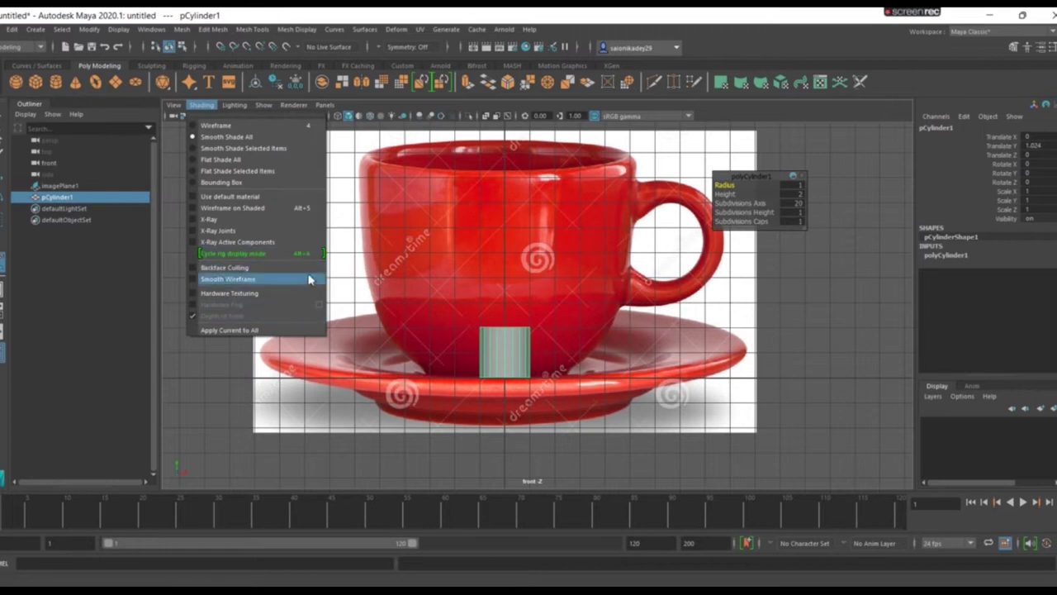
pyautogui.click(304, 219)
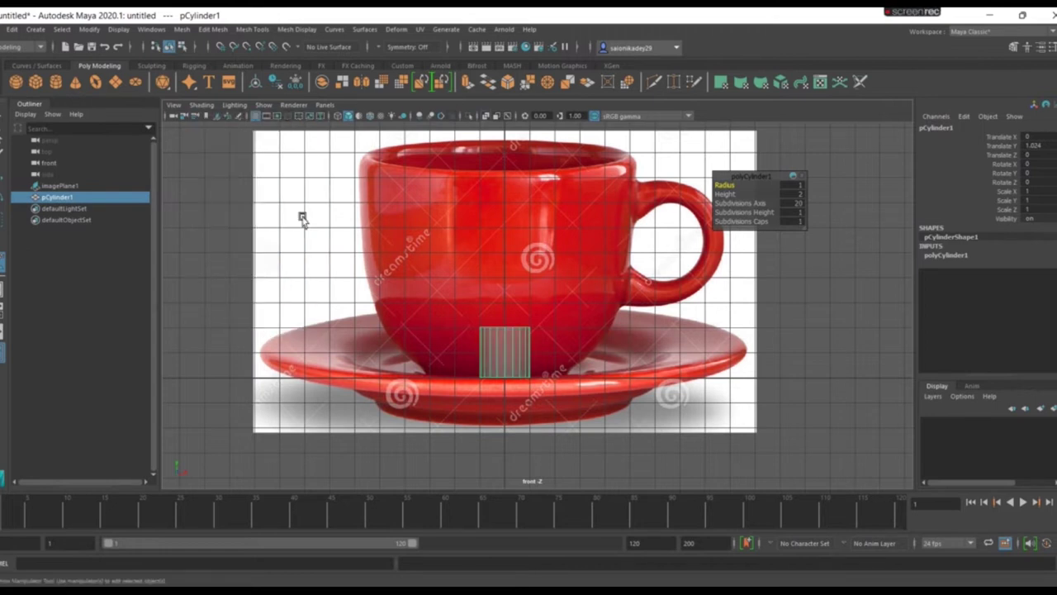
# Step: Return the cylinder to Object Mode and reselect it with the Move tool
pyautogui.rightClick(507, 345)
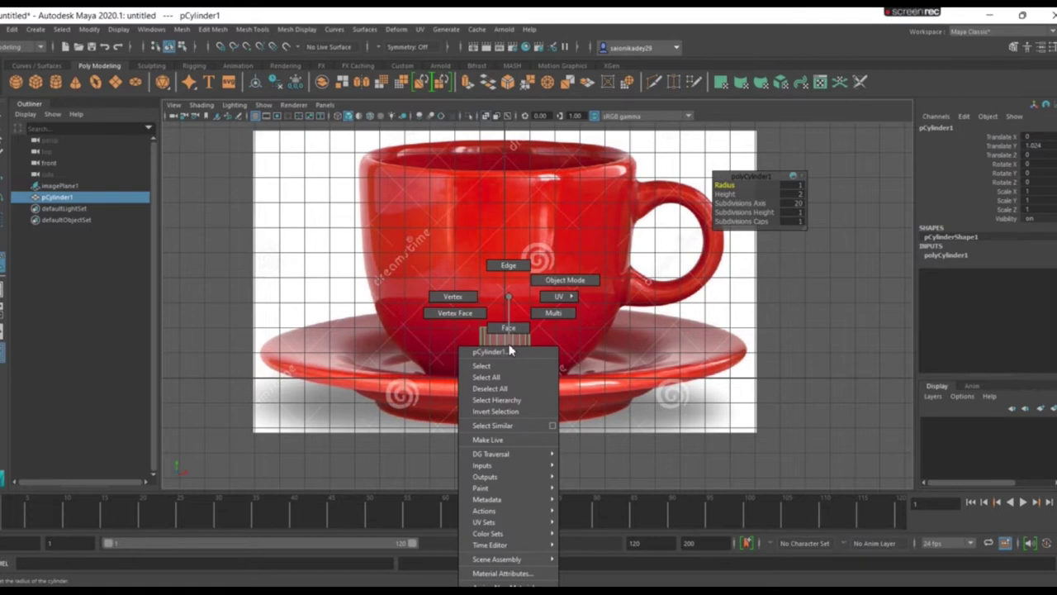
pyautogui.click(511, 351)
pyautogui.moveTo(508, 351); pyautogui.dragTo(562, 276, button='right')
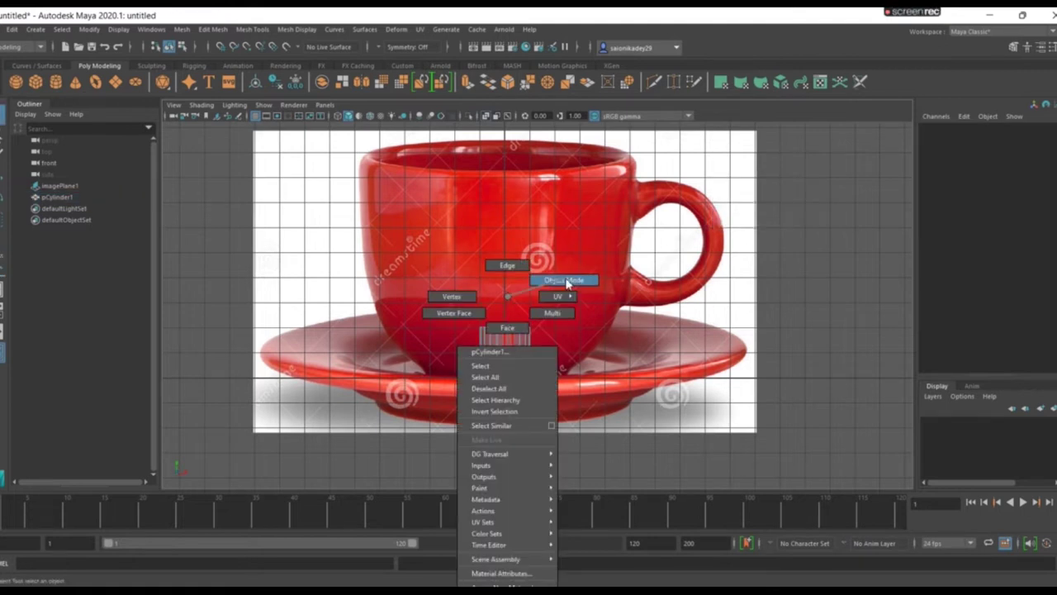
pyautogui.press('w')
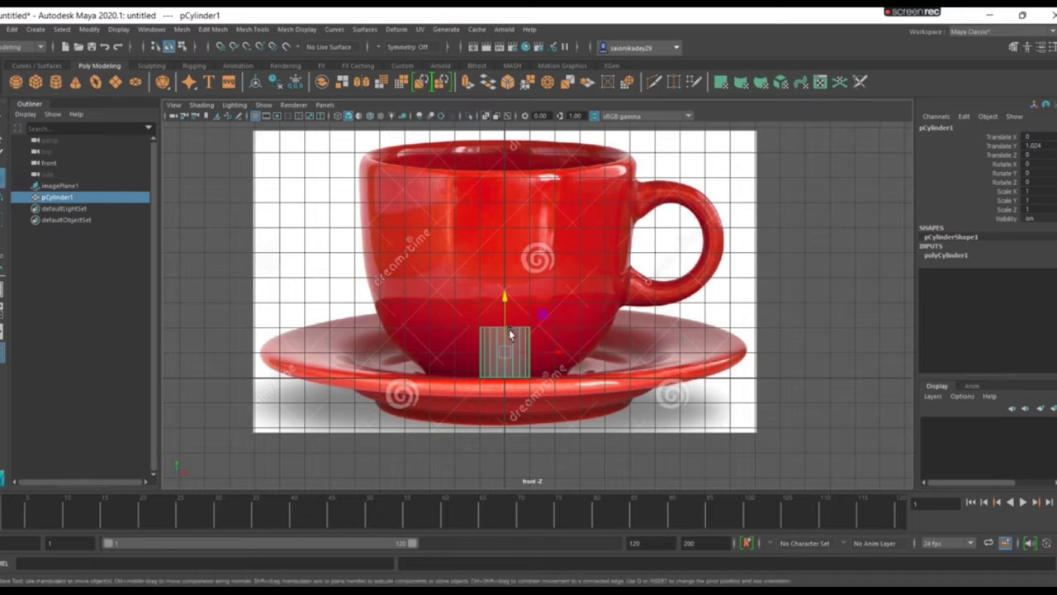
# Step: Scale the cylinder up evenly, raise it onto the cup body and stretch it to scale 3.521/4.186/3.521
pyautogui.press('r')
pyautogui.moveTo(504, 353); pyautogui.dragTo(611, 356)
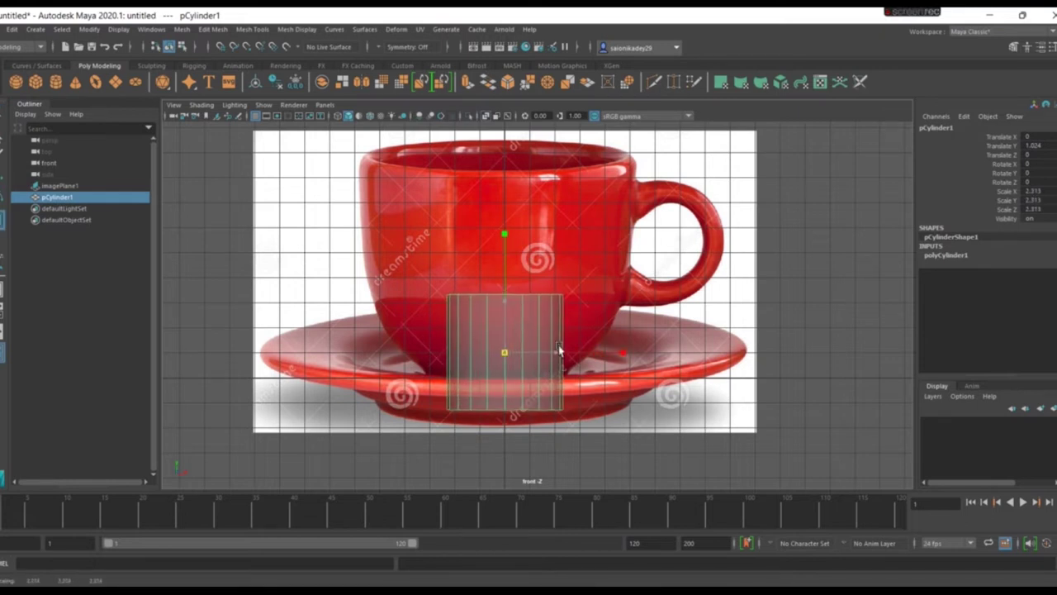
pyautogui.press('w')
pyautogui.moveTo(505, 301); pyautogui.dragTo(542, 235)
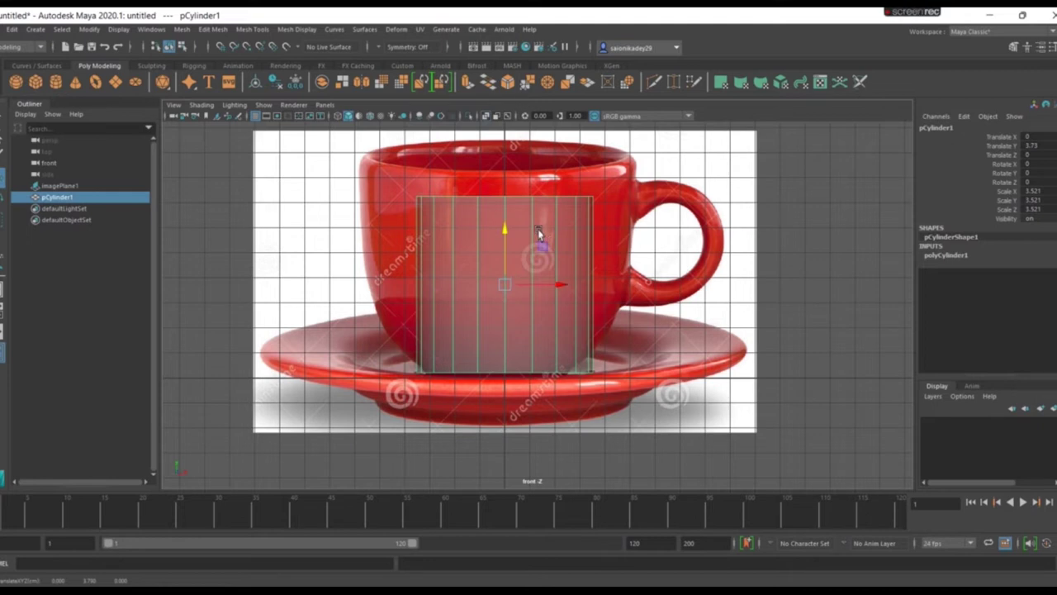
pyautogui.press('r')
pyautogui.moveTo(511, 232); pyautogui.dragTo(512, 228)
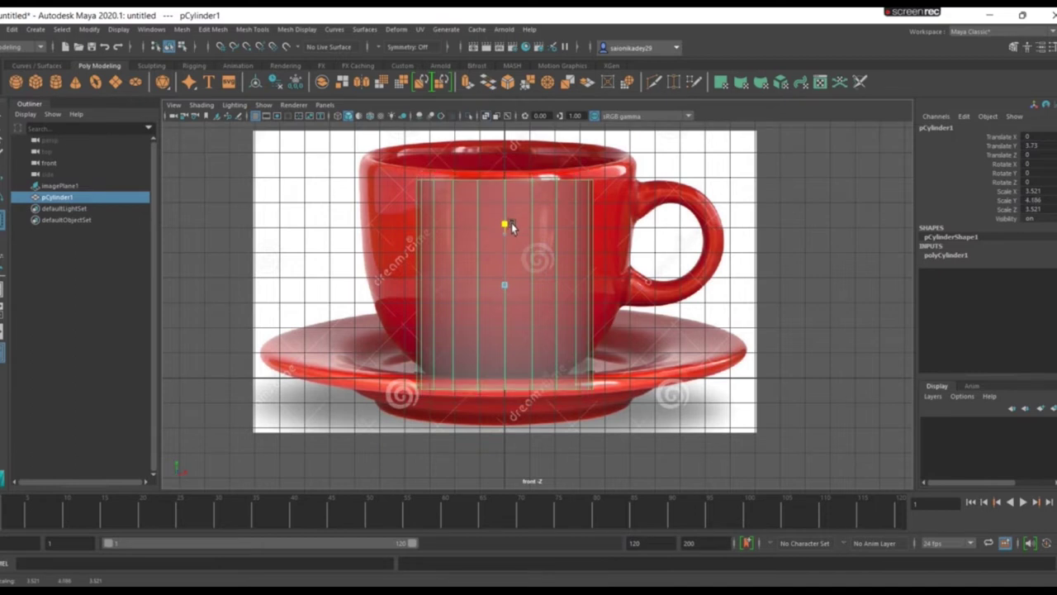
pyautogui.press('w')
pyautogui.moveTo(507, 225); pyautogui.dragTo(508, 219)
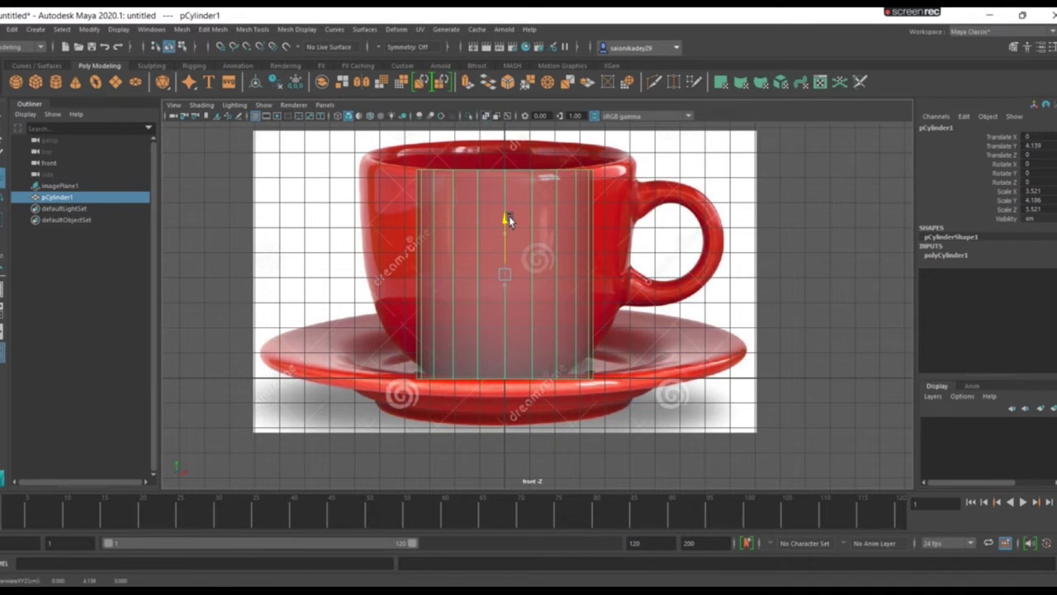
pyautogui.moveTo(509, 220); pyautogui.dragTo(512, 217)
# Step: Set polyCylinder1's Subdivisions Height from 1 to 4
pyautogui.click(946, 255)
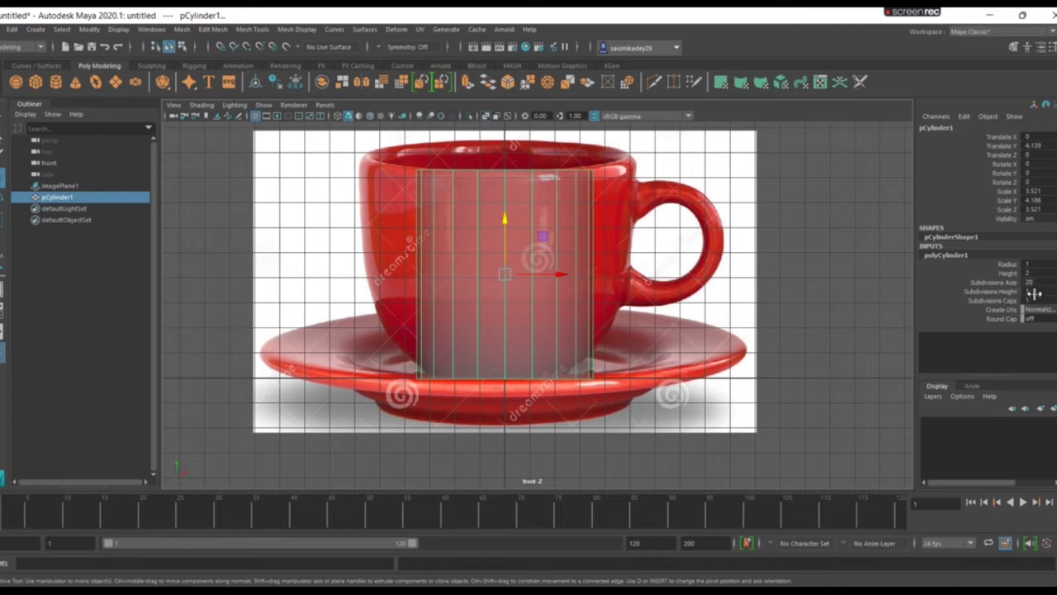
pyautogui.moveTo(1034, 294); pyautogui.dragTo(1053, 293, button='middle')
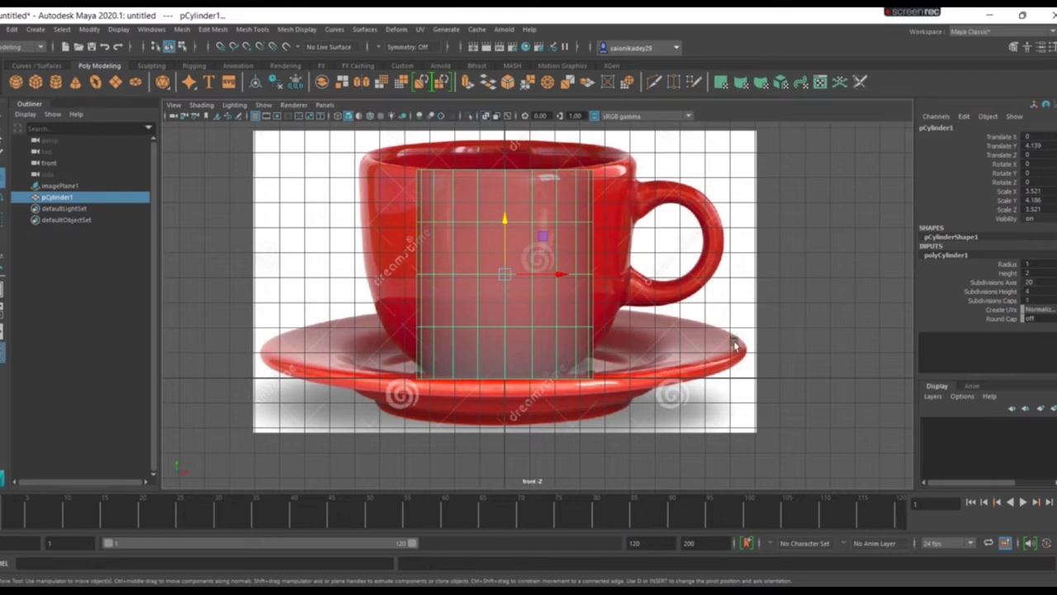
pyautogui.moveTo(443, 282); pyautogui.dragTo(384, 279, button='right')
# Step: Flare the top vertex ring out to the cup's rim and nudge it slightly upward
pyautogui.moveTo(378, 147); pyautogui.dragTo(622, 195)
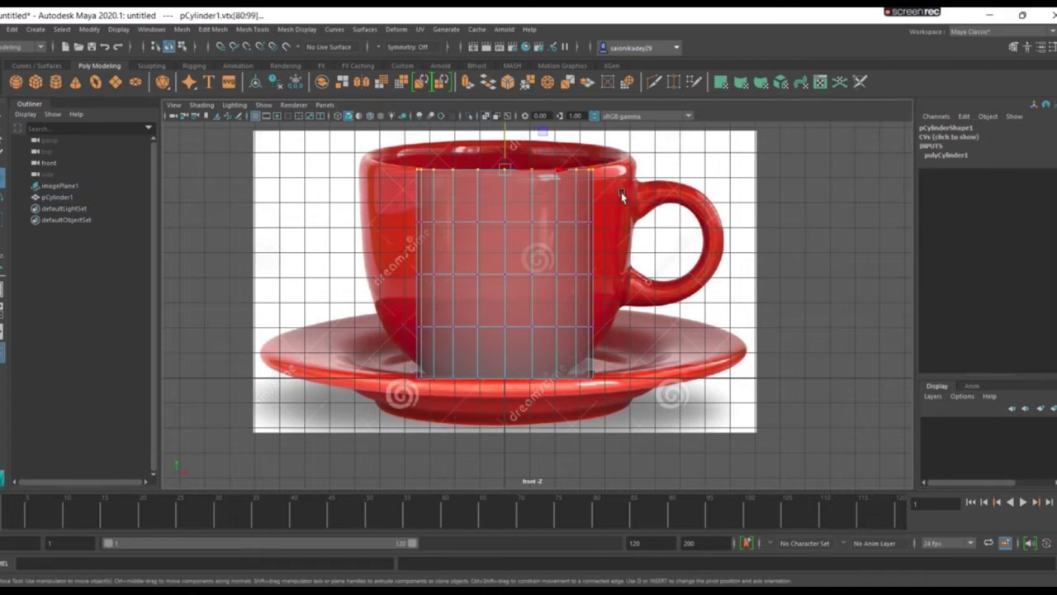
pyautogui.press('r')
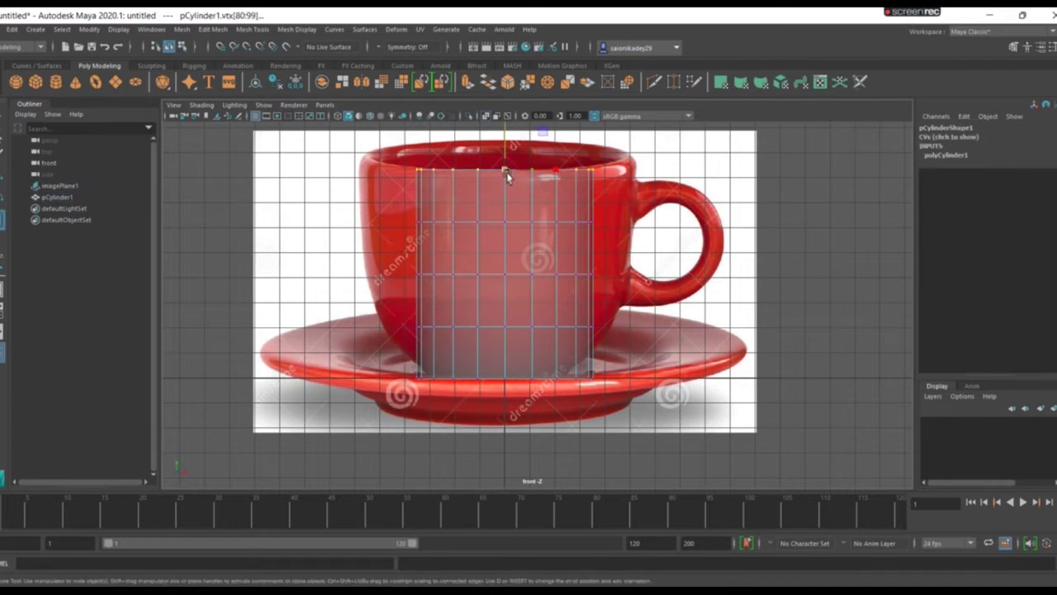
pyautogui.moveTo(512, 173); pyautogui.dragTo(584, 132)
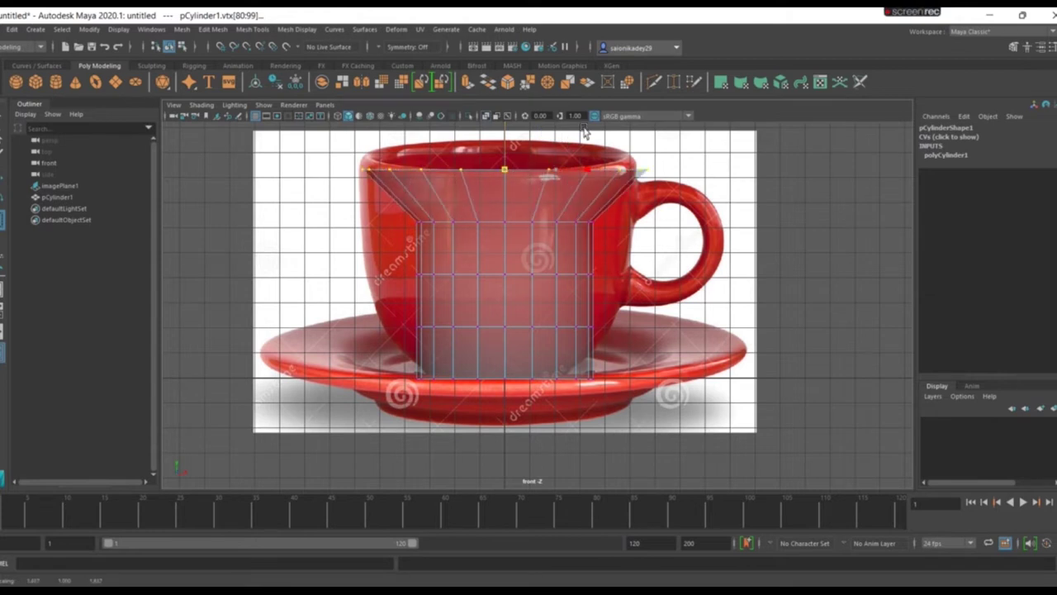
pyautogui.press('w')
pyautogui.moveTo(504, 144); pyautogui.dragTo(510, 134)
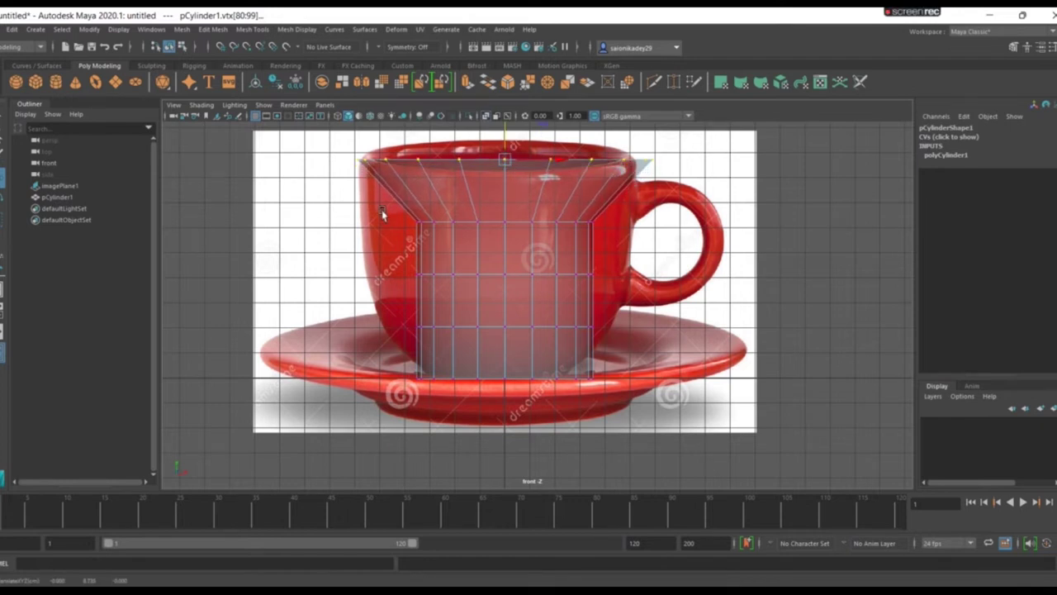
# Step: Widen the second vertex ring toward the cup's sides and centre it
pyautogui.moveTo(628, 236); pyautogui.dragTo(384, 210)
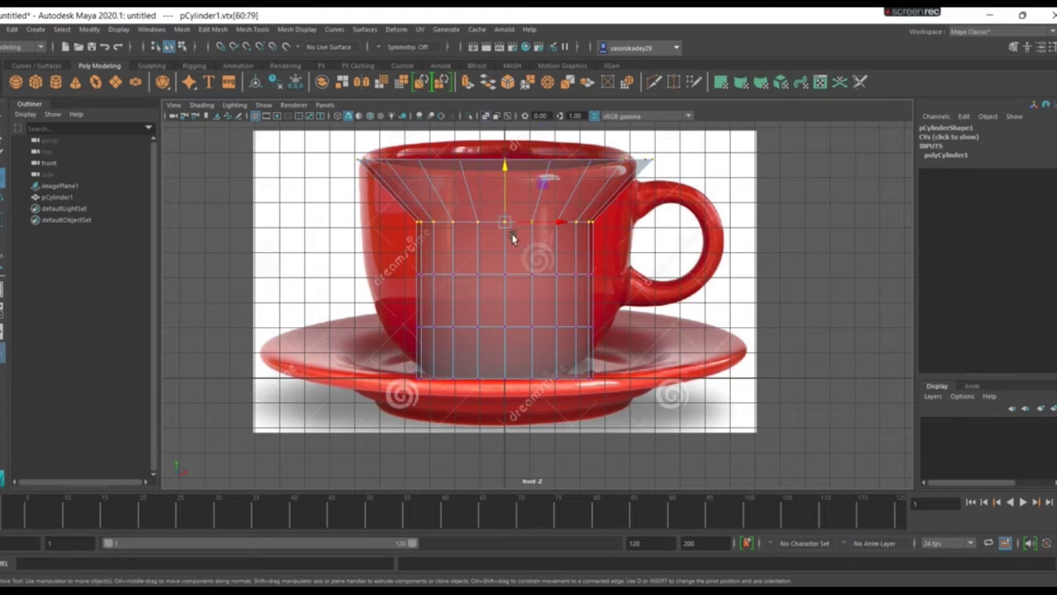
pyautogui.press('r')
pyautogui.moveTo(503, 226)
pyautogui.mouseDown()
pyautogui.moveTo(586, 236)
pyautogui.moveTo(570, 235)
pyautogui.mouseUp()
pyautogui.press('w')
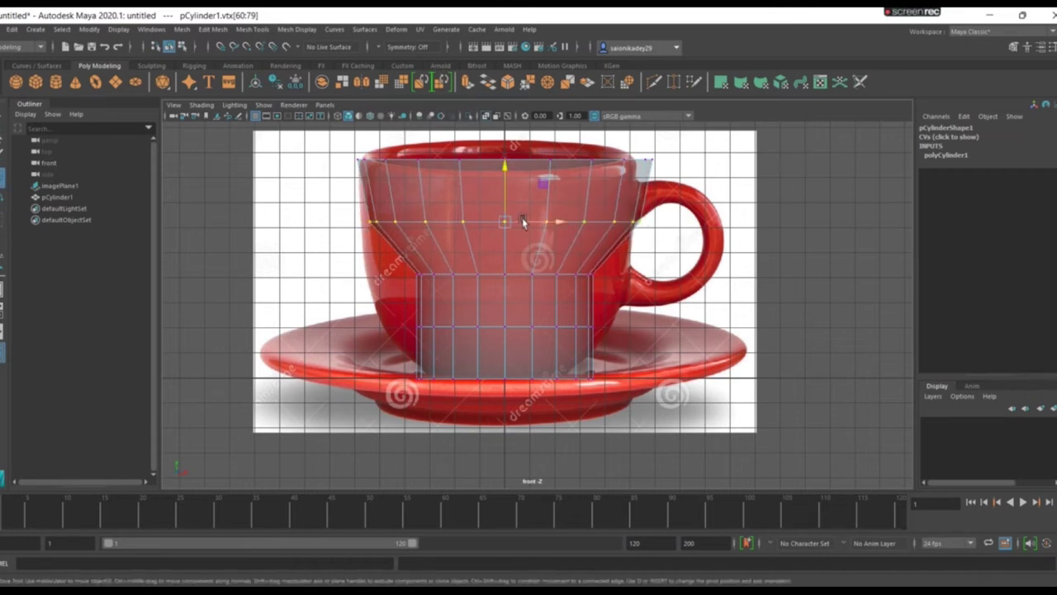
pyautogui.moveTo(541, 227); pyautogui.dragTo(533, 225)
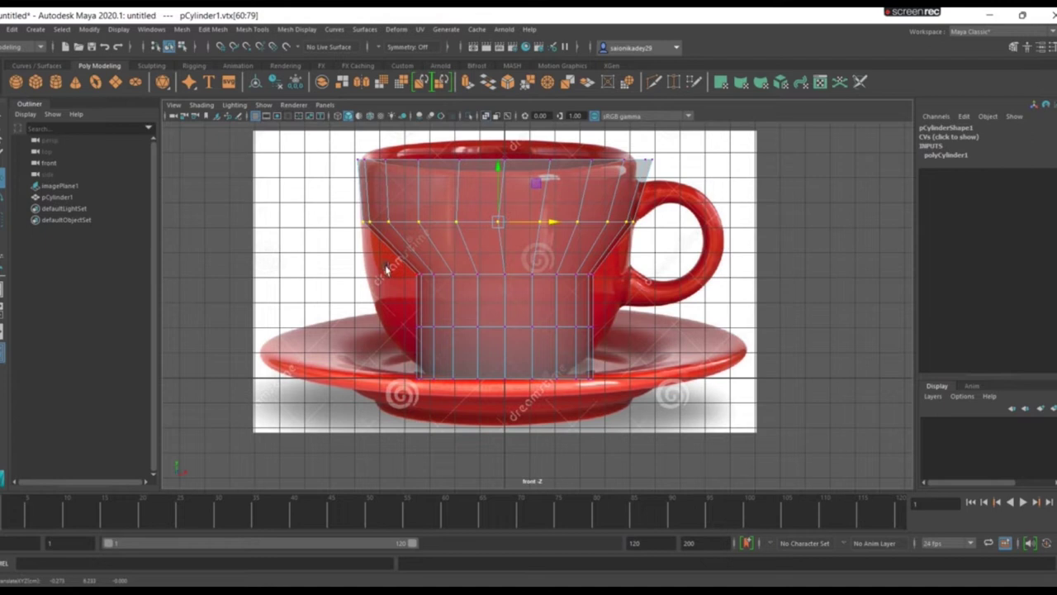
# Step: Widen the middle vertex ring to the cup's outline, then fine-tune its position and width
pyautogui.moveTo(375, 266); pyautogui.dragTo(620, 312)
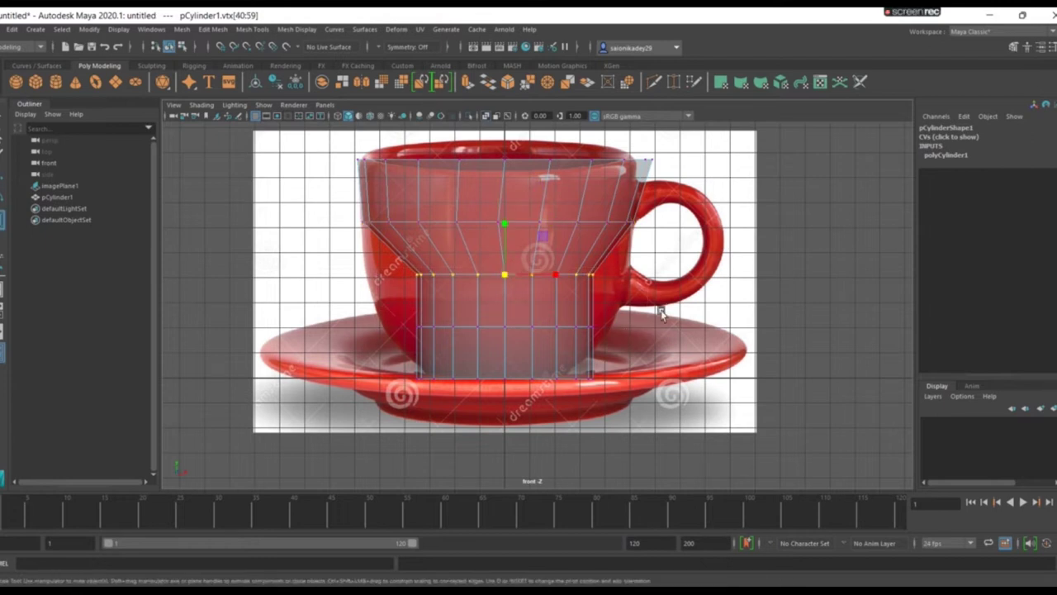
pyautogui.moveTo(502, 269); pyautogui.dragTo(571, 289)
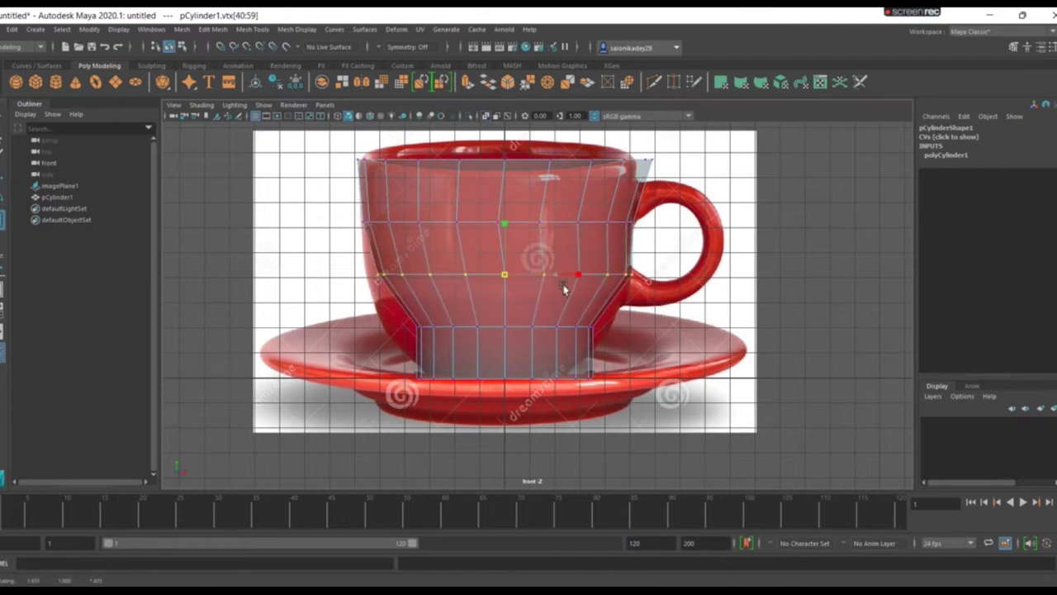
pyautogui.press('w')
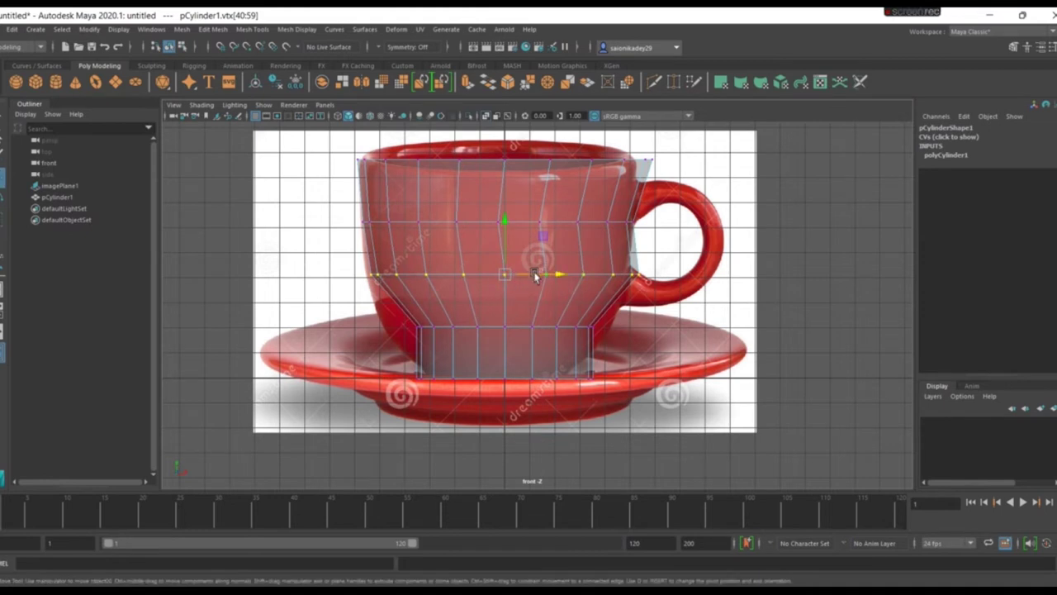
pyautogui.click(534, 278)
pyautogui.hotkey('ctrl', 'z')
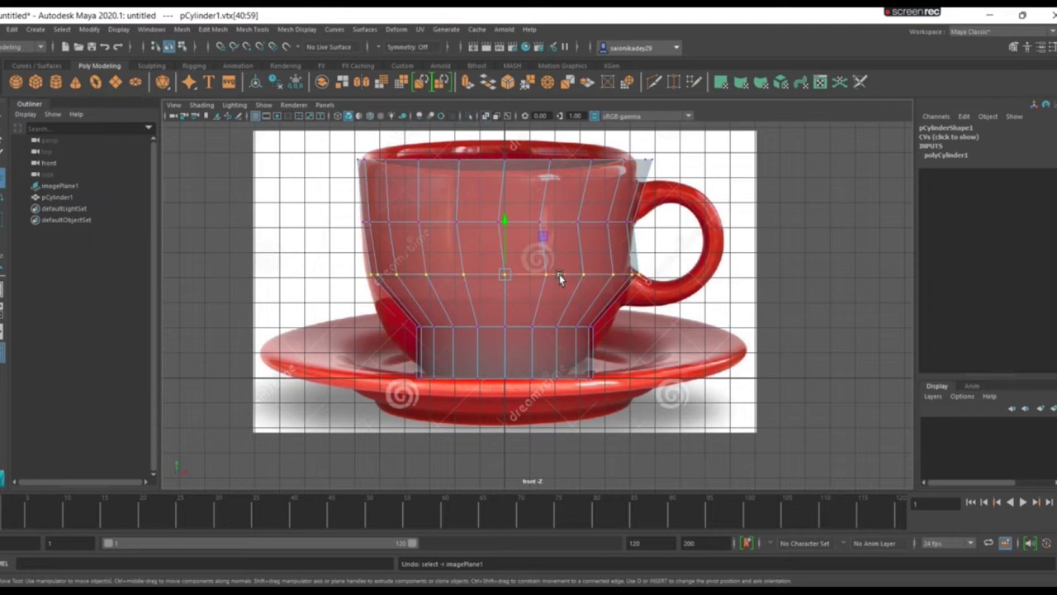
pyautogui.moveTo(551, 279); pyautogui.dragTo(555, 279)
pyautogui.press('r')
pyautogui.moveTo(498, 279); pyautogui.dragTo(494, 281)
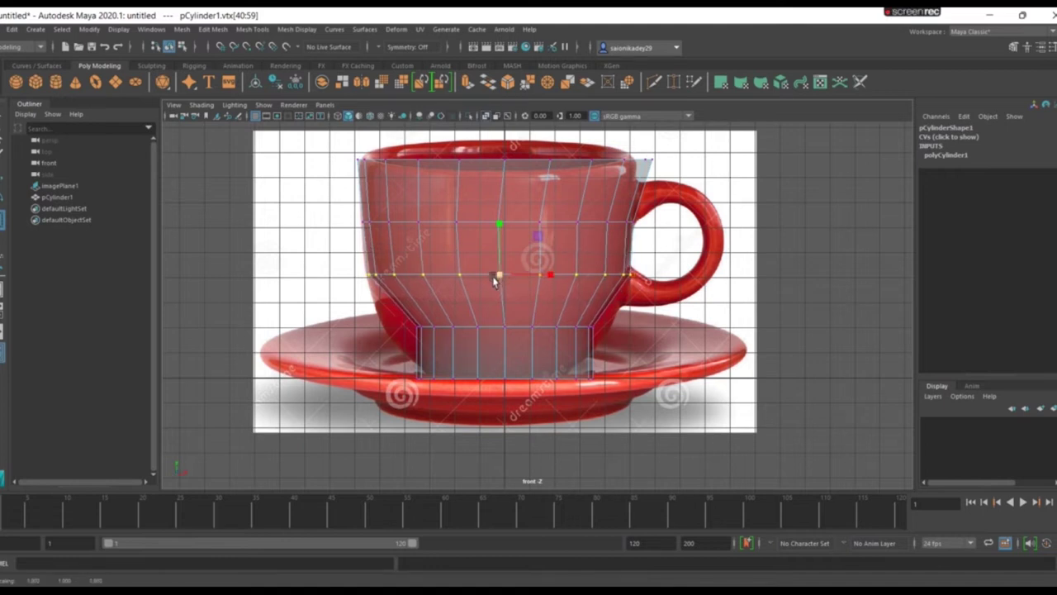
# Step: Widen the lower vertex ring and slightly narrow the mid-height ring to match the cup
pyautogui.moveTo(373, 312); pyautogui.dragTo(636, 361)
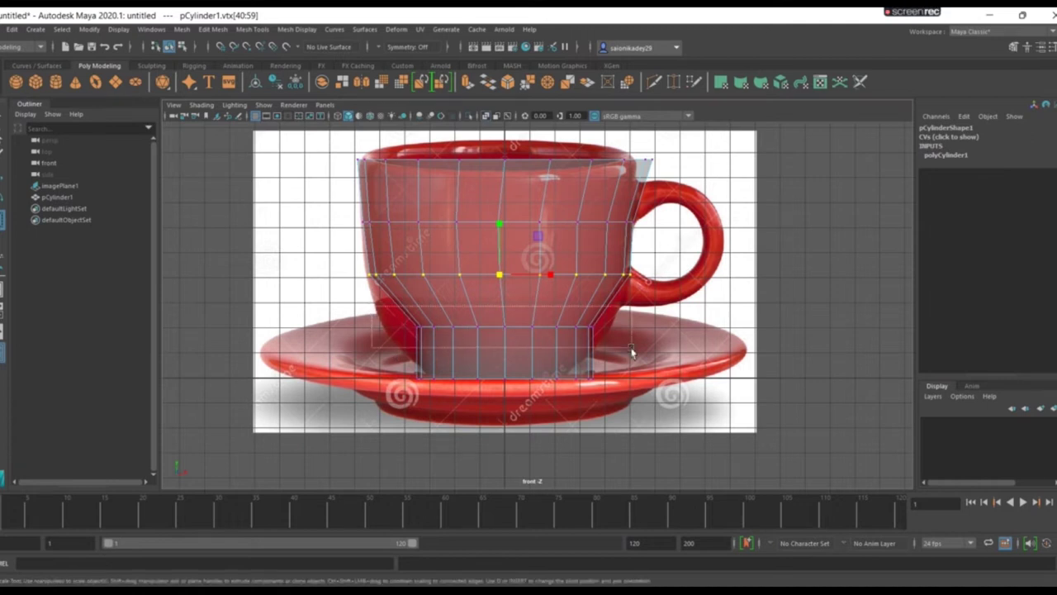
pyautogui.moveTo(504, 327)
pyautogui.mouseDown()
pyautogui.moveTo(545, 327)
pyautogui.moveTo(535, 328)
pyautogui.mouseUp()
pyautogui.press('w')
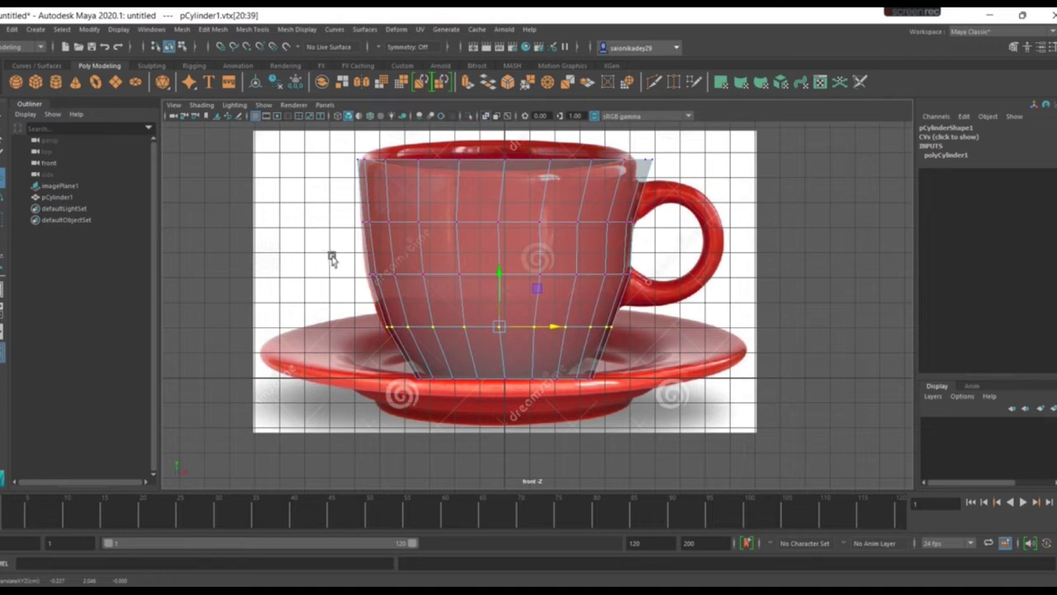
pyautogui.moveTo(343, 256); pyautogui.dragTo(653, 284)
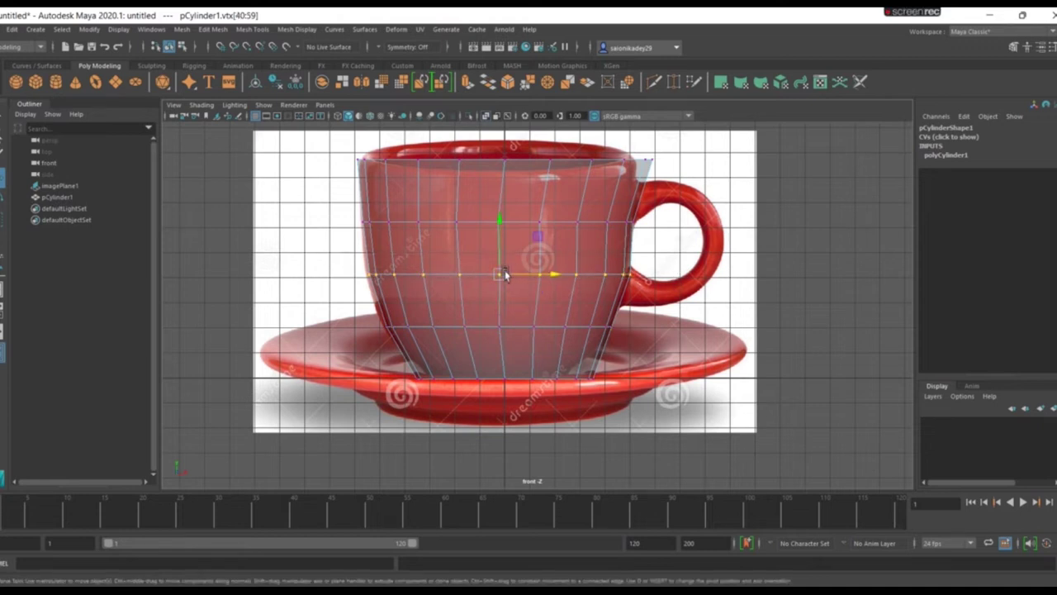
pyautogui.press('r')
pyautogui.moveTo(502, 280); pyautogui.dragTo(529, 279)
pyautogui.press('w')
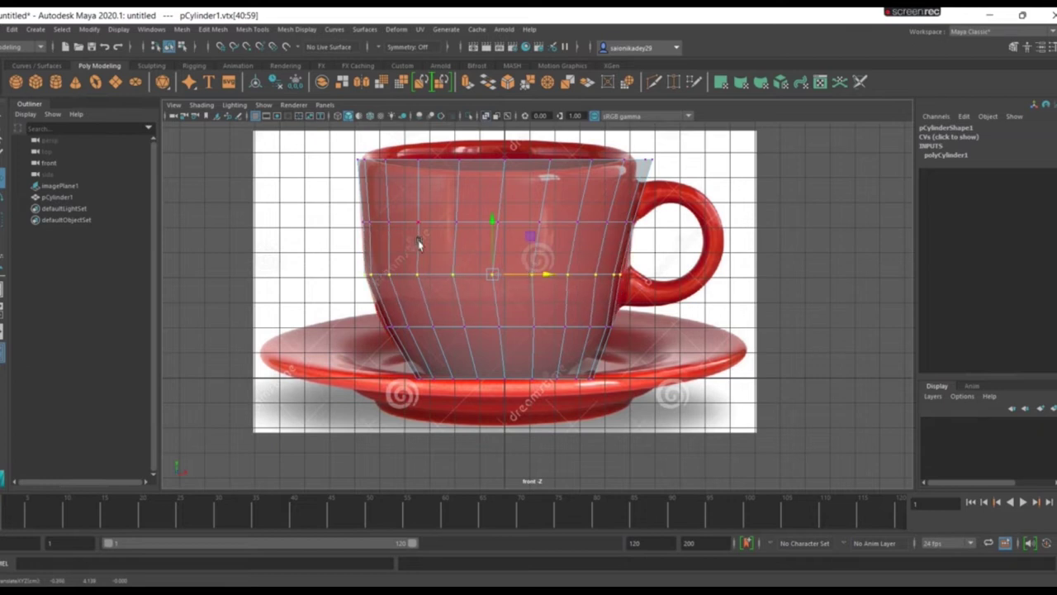
# Step: Shift the upper and top rim vertex rings slightly left and narrow them to the cup outline
pyautogui.moveTo(360, 214); pyautogui.dragTo(661, 245)
pyautogui.moveTo(526, 223); pyautogui.dragTo(525, 221)
pyautogui.press('r')
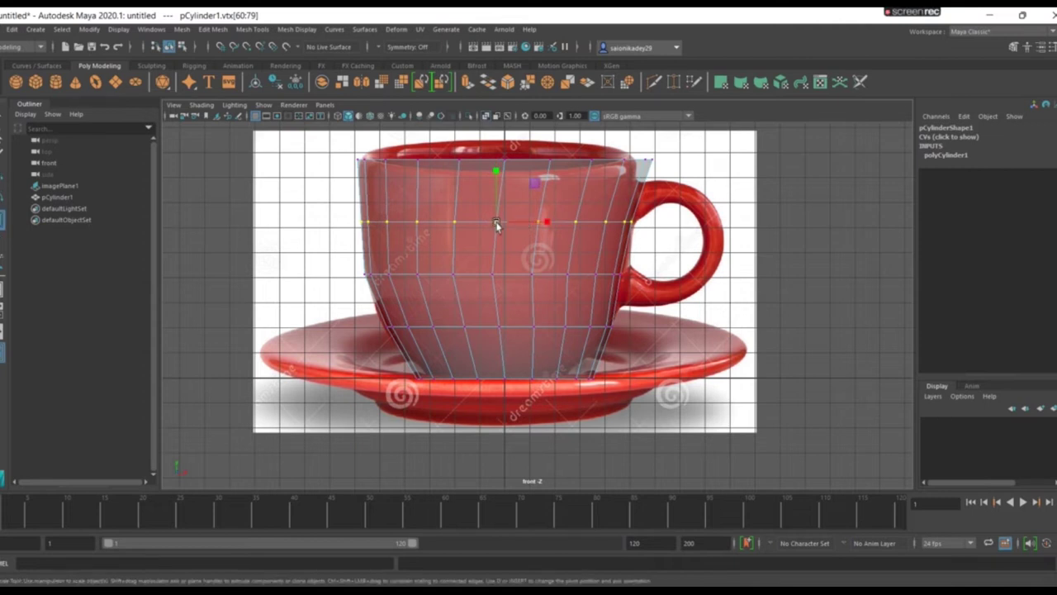
pyautogui.moveTo(497, 223); pyautogui.dragTo(491, 224)
pyautogui.press('w')
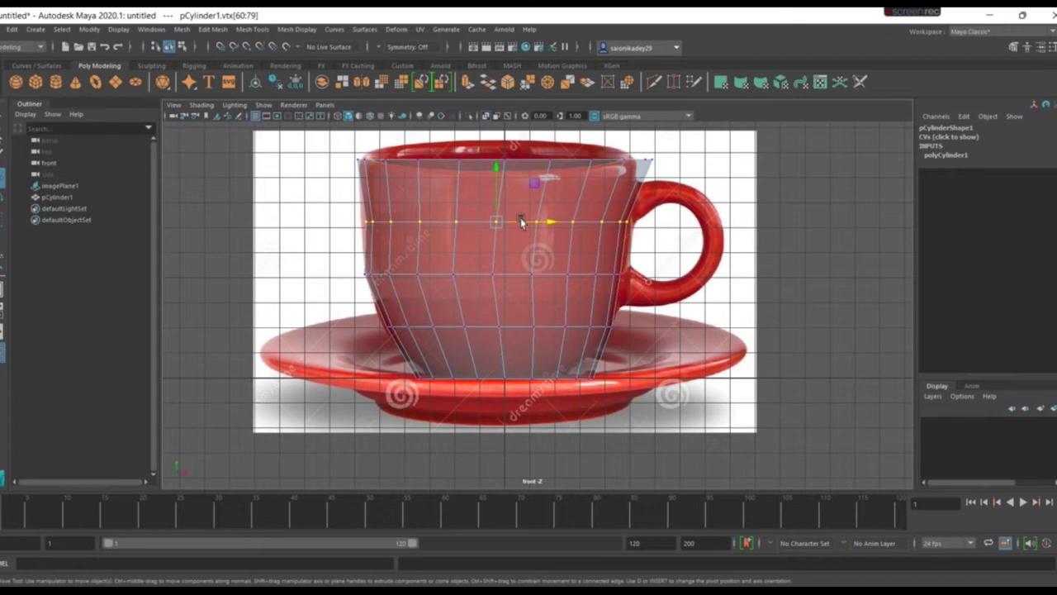
pyautogui.moveTo(551, 224); pyautogui.dragTo(550, 225)
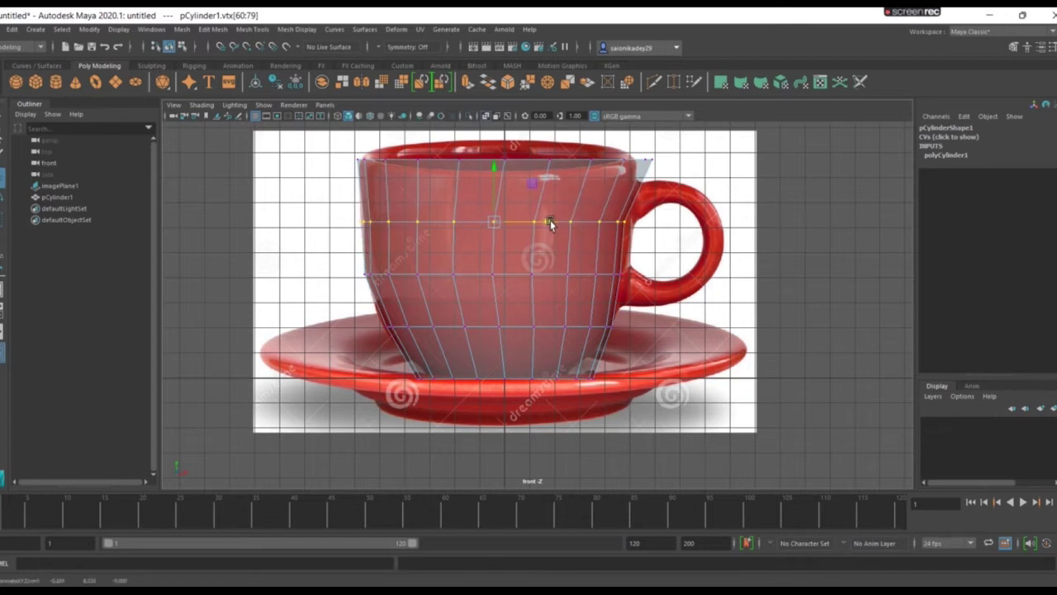
pyautogui.moveTo(713, 181); pyautogui.dragTo(347, 145)
pyautogui.moveTo(533, 167); pyautogui.dragTo(527, 168)
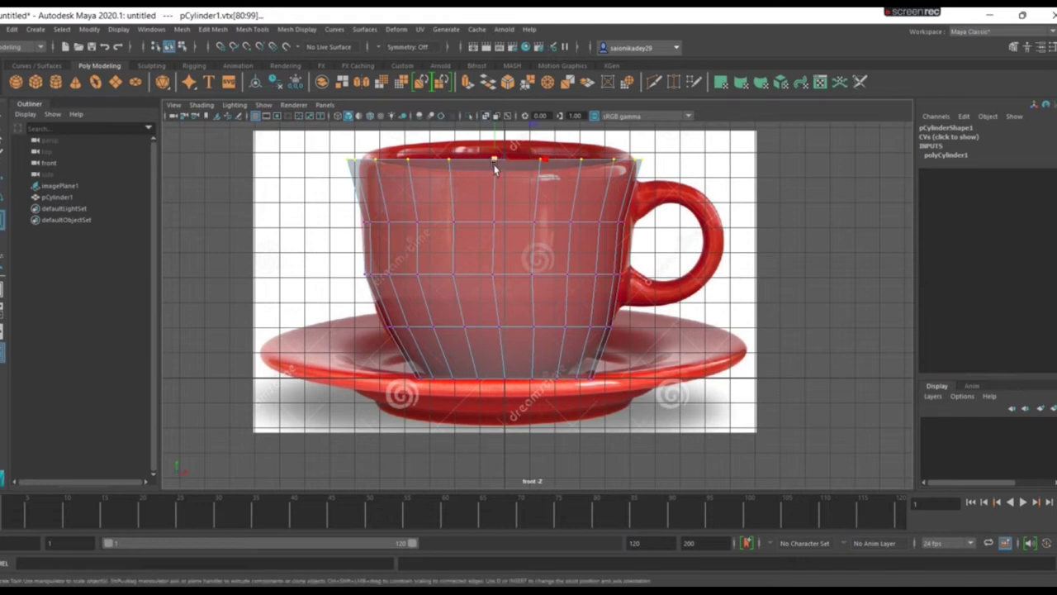
pyautogui.moveTo(495, 168); pyautogui.dragTo(474, 170)
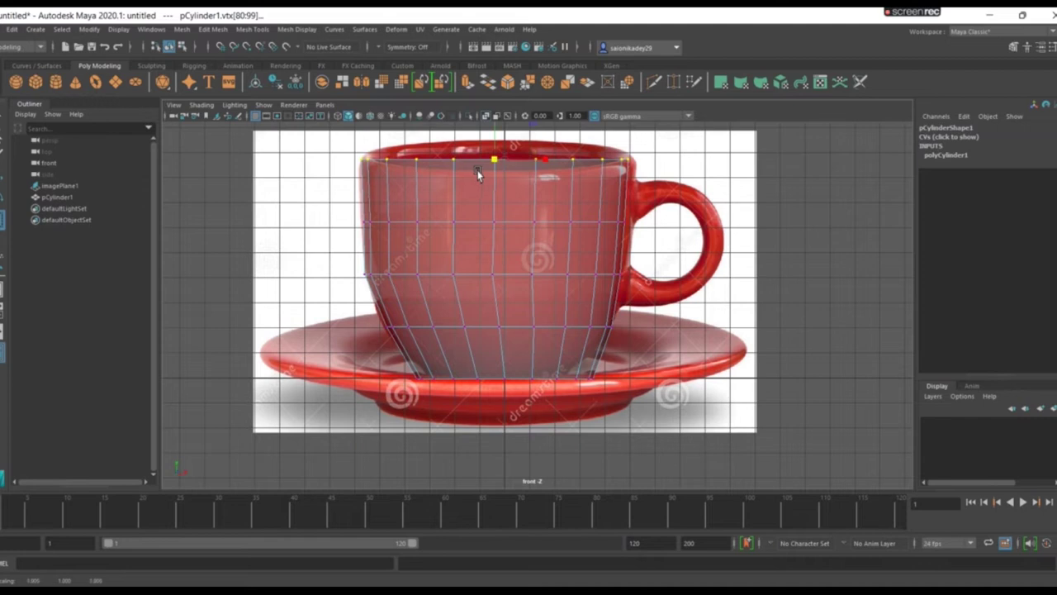
# Step: Narrow the bottom vertex ring and raise it to sit at the cup's foot
pyautogui.moveTo(396, 363); pyautogui.dragTo(600, 388)
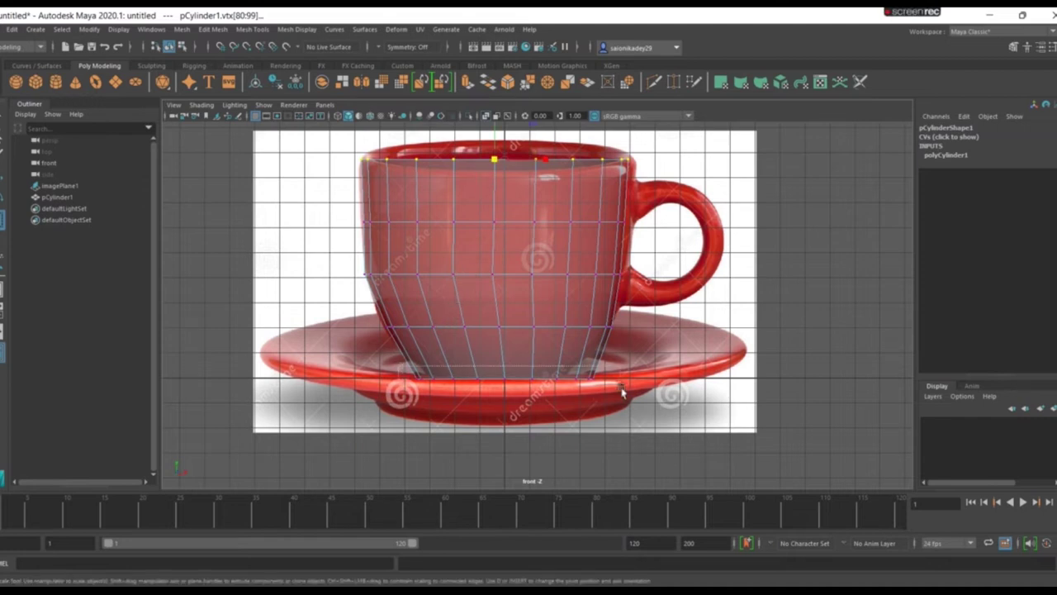
pyautogui.moveTo(504, 379); pyautogui.dragTo(475, 375)
pyautogui.press('w')
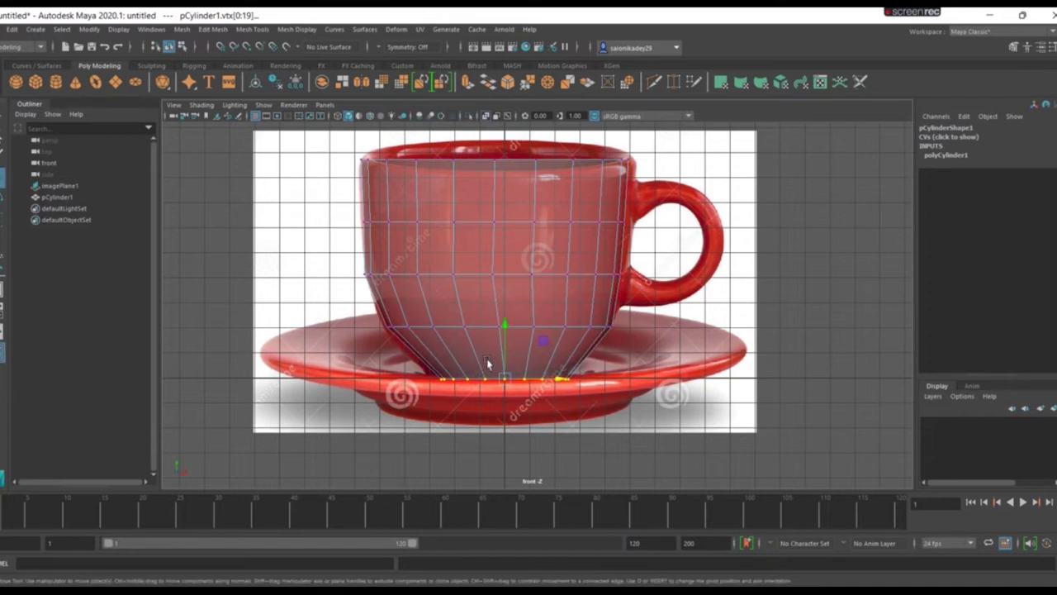
pyautogui.moveTo(506, 324); pyautogui.dragTo(511, 321)
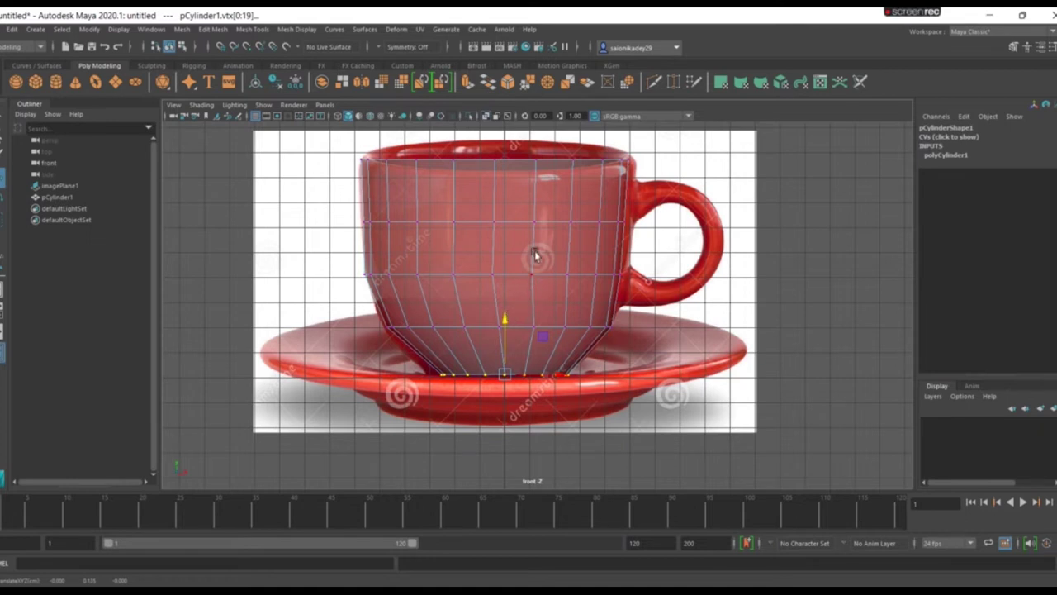
# Step: Maximize the perspective view, orbit around the shaped cup and return to Object Mode
pyautogui.press('space')
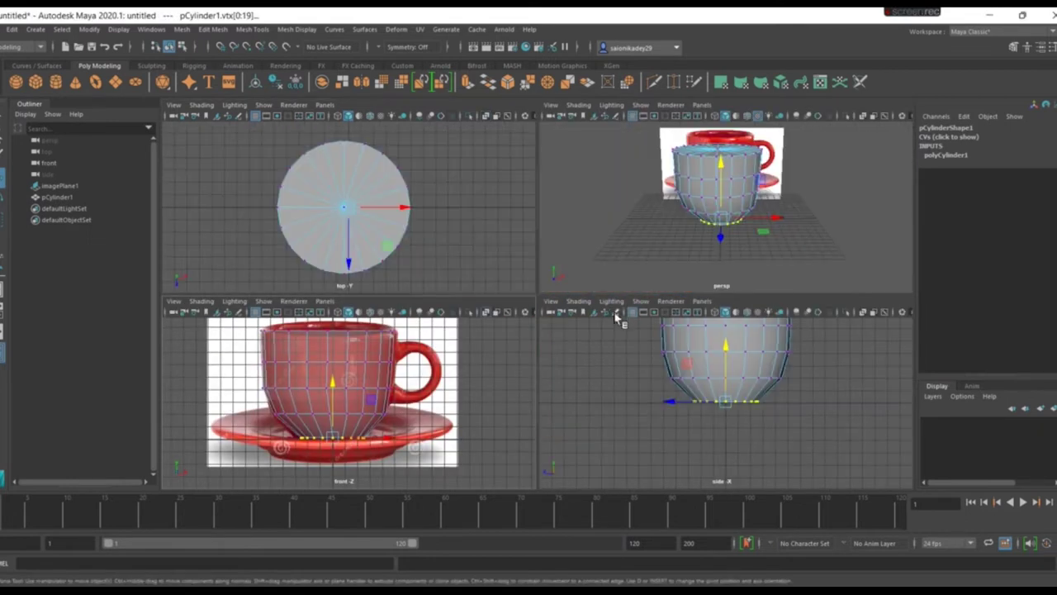
pyautogui.press('space')
pyautogui.moveTo(681, 271)
pyautogui.keyDown('alt'); pyautogui.mouseDown()
pyautogui.moveTo(553, 232)
pyautogui.moveTo(448, 267)
pyautogui.moveTo(596, 275)
pyautogui.mouseUp(); pyautogui.keyUp('alt')
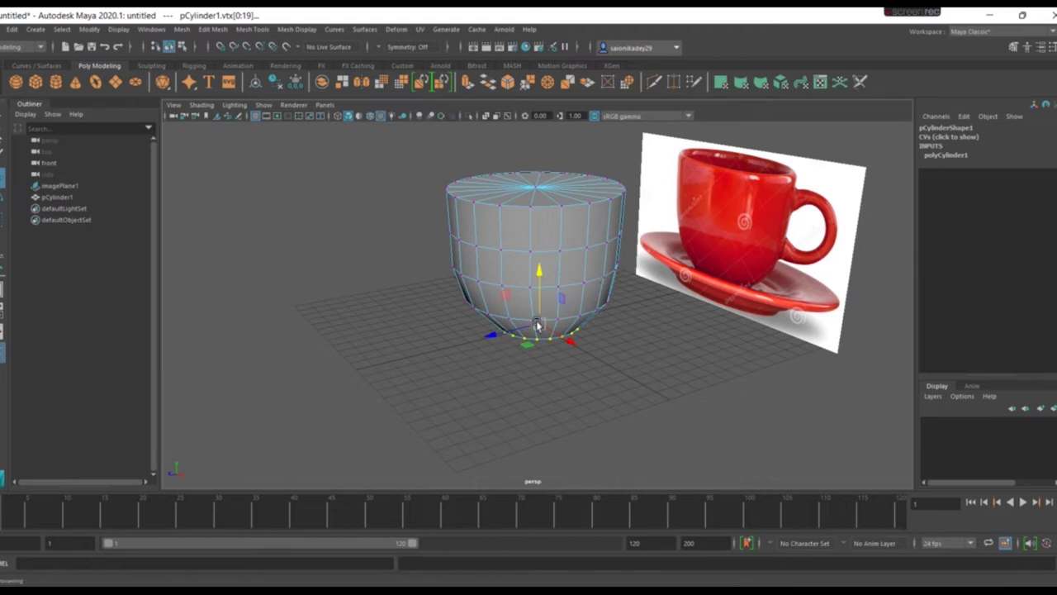
pyautogui.moveTo(533, 279); pyautogui.dragTo(588, 258, button='right')
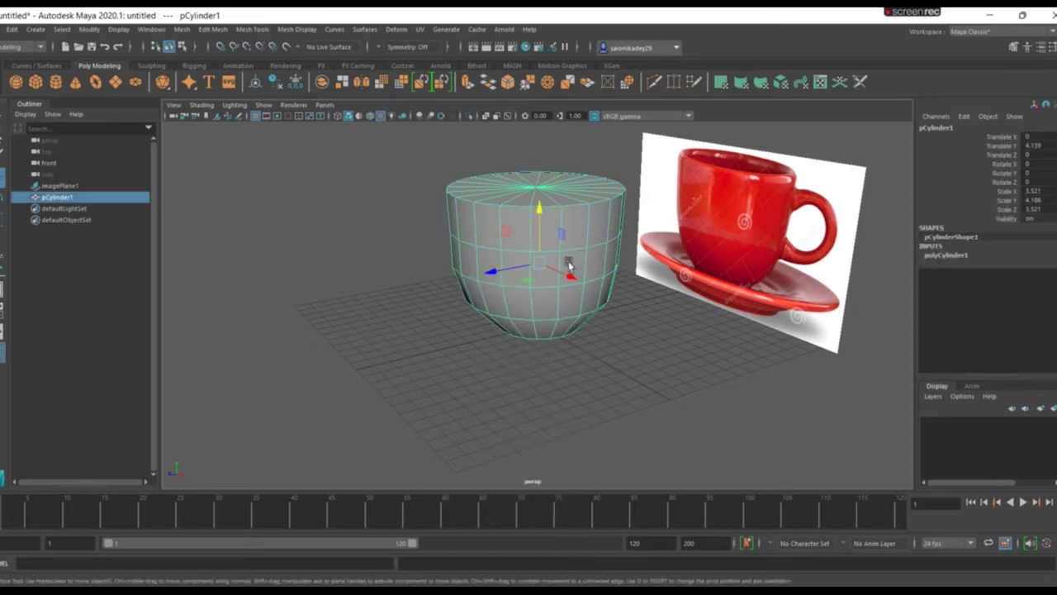
pyautogui.moveTo(557, 274)
pyautogui.keyDown('alt'); pyautogui.mouseDown()
pyautogui.moveTo(469, 314)
pyautogui.moveTo(533, 295)
pyautogui.mouseUp(); pyautogui.keyUp('alt')
pyautogui.rightClick(535, 296)
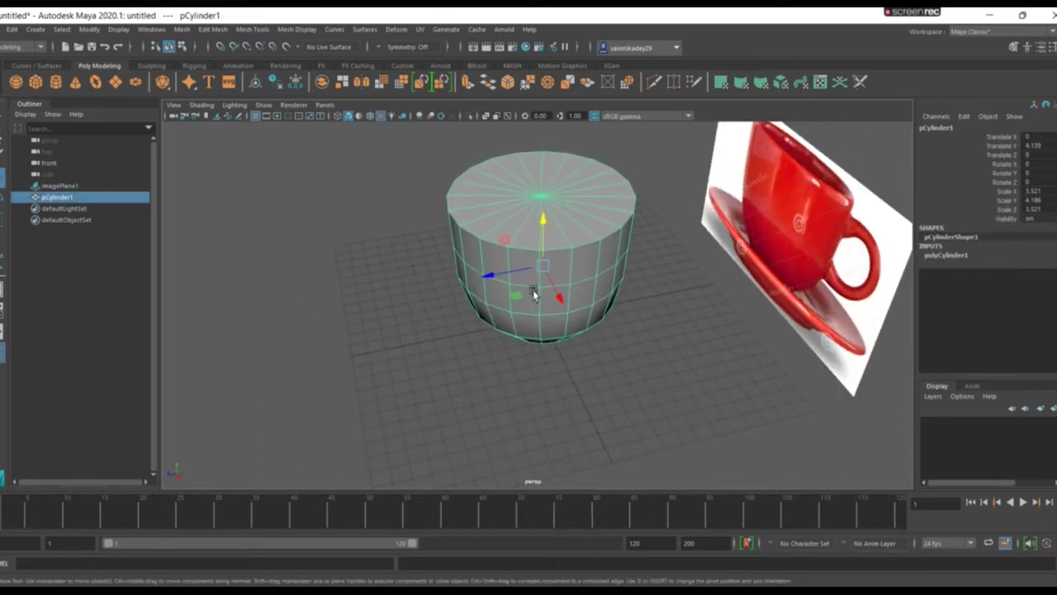
# Step: Extrude all cylinder faces, test a Thickness value, then undo it back to 0
pyautogui.hotkey('ctrl', 'e')
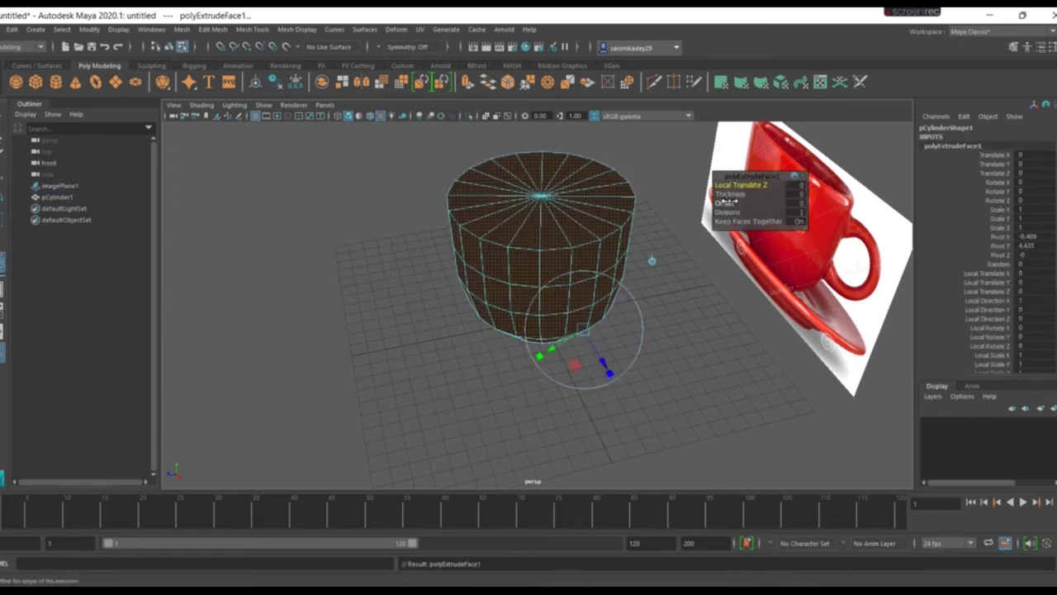
pyautogui.click(730, 201)
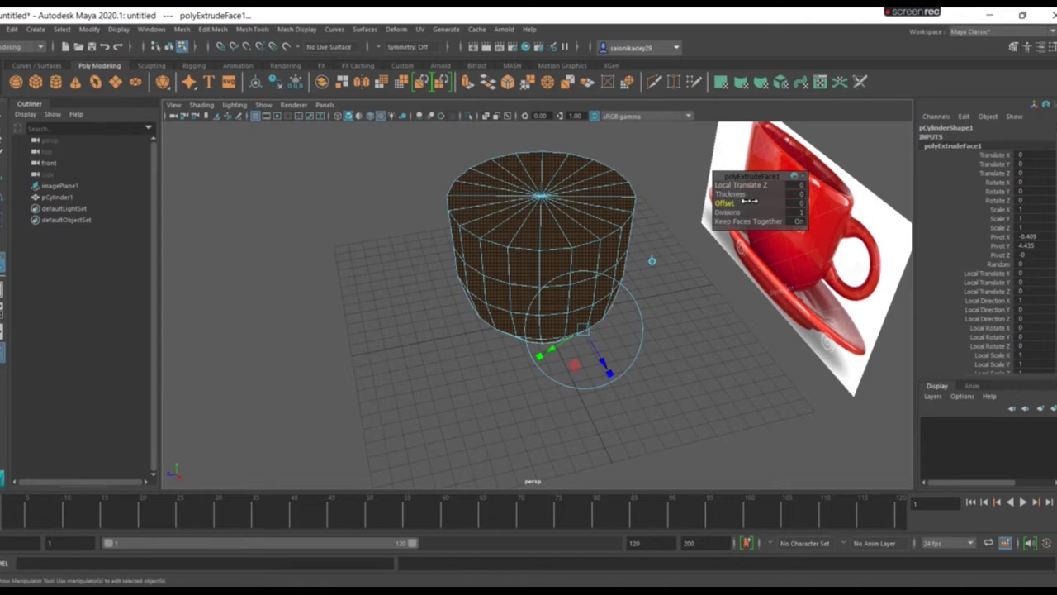
pyautogui.hotkey('ctrl', 'z')
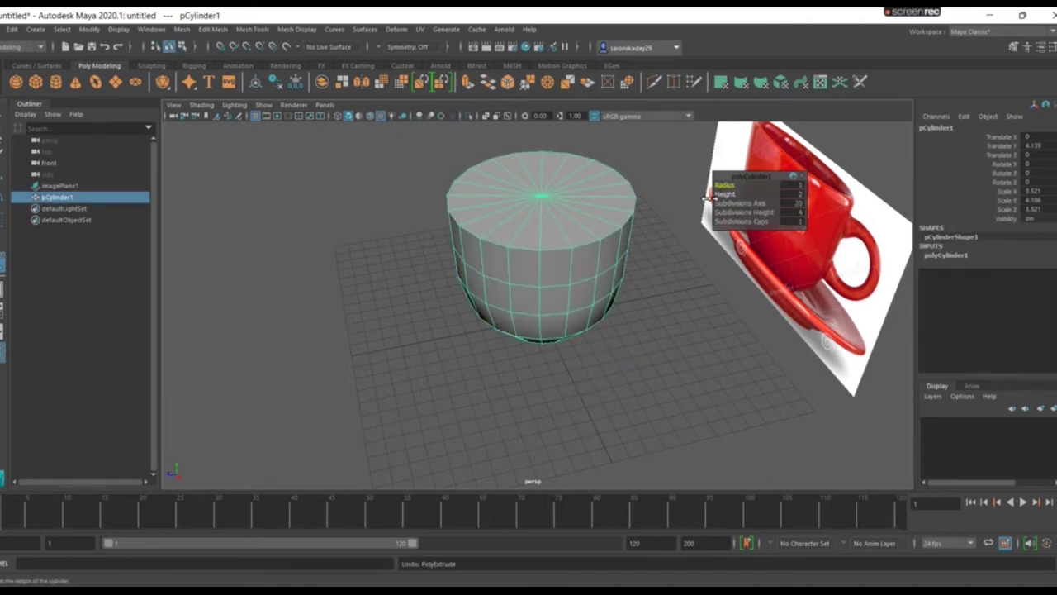
pyautogui.rightClick(545, 249)
pyautogui.hotkey('ctrl', 'e')
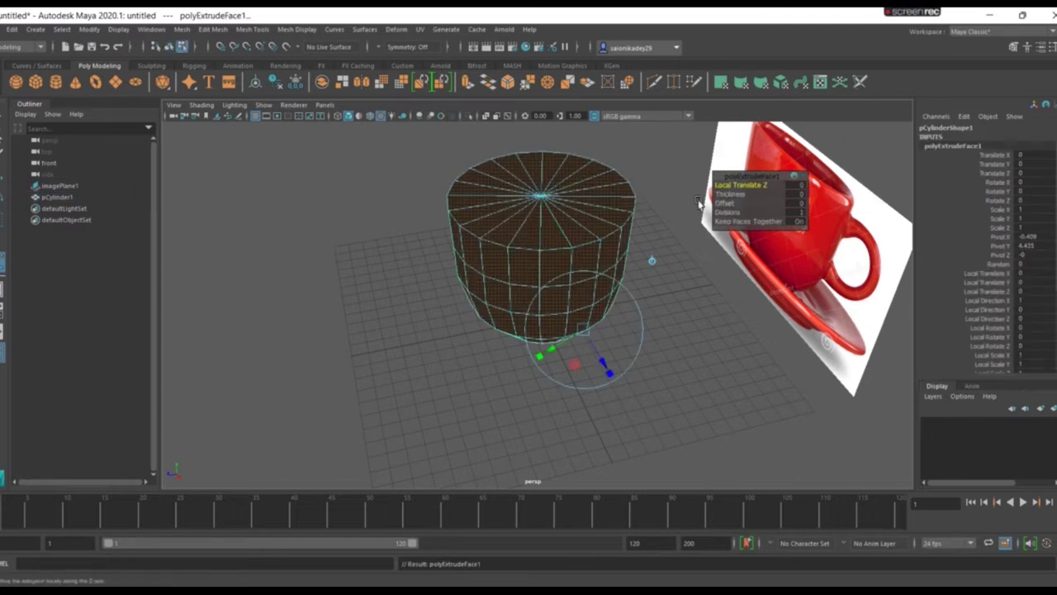
pyautogui.moveTo(728, 195); pyautogui.dragTo(727, 201)
pyautogui.hotkey('ctrl', 'z')
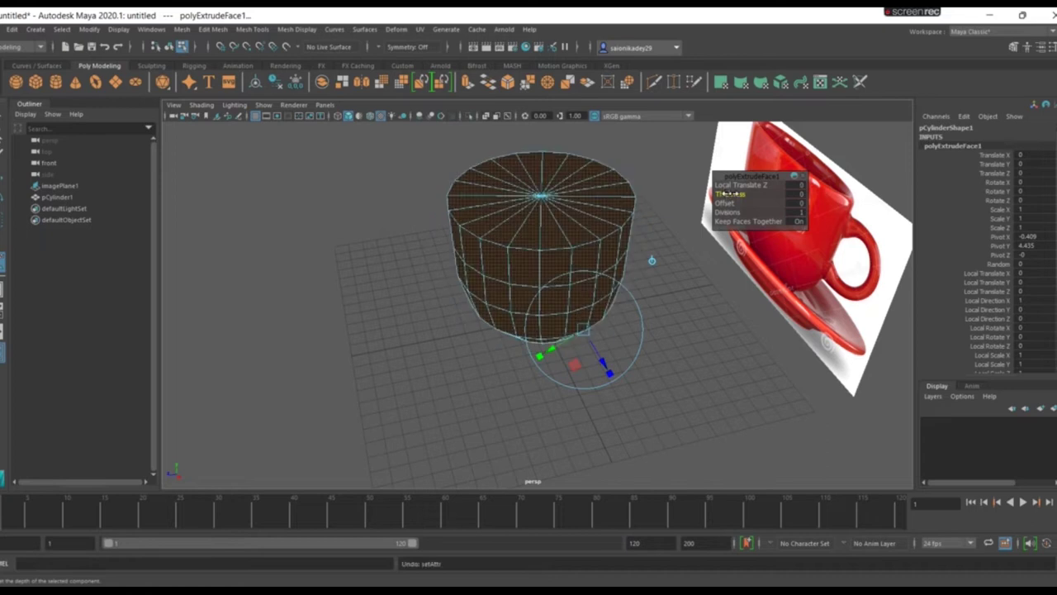
pyautogui.click(797, 194)
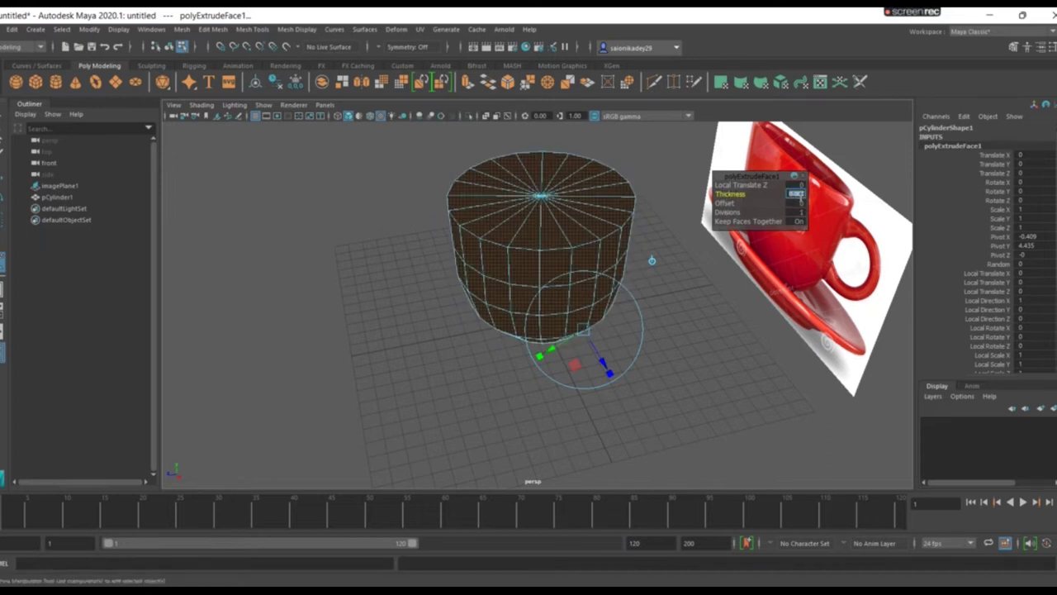
pyautogui.moveTo(560, 192); pyautogui.dragTo(619, 184, button='right')
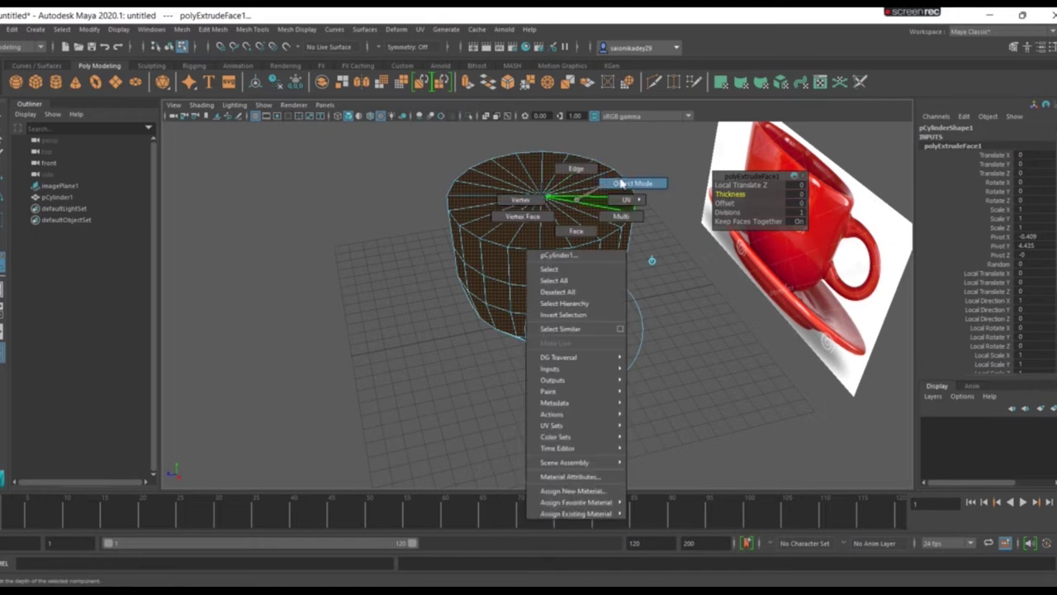
# Step: Undo the trial extrusion and switch the cylinder to face selection
pyautogui.click(592, 208)
pyautogui.hotkey('ctrl', 'z')
pyautogui.hotkey('ctrl', 'z')
pyautogui.hotkey('ctrl', 'z')
pyautogui.moveTo(569, 219); pyautogui.dragTo(567, 252, button='right')
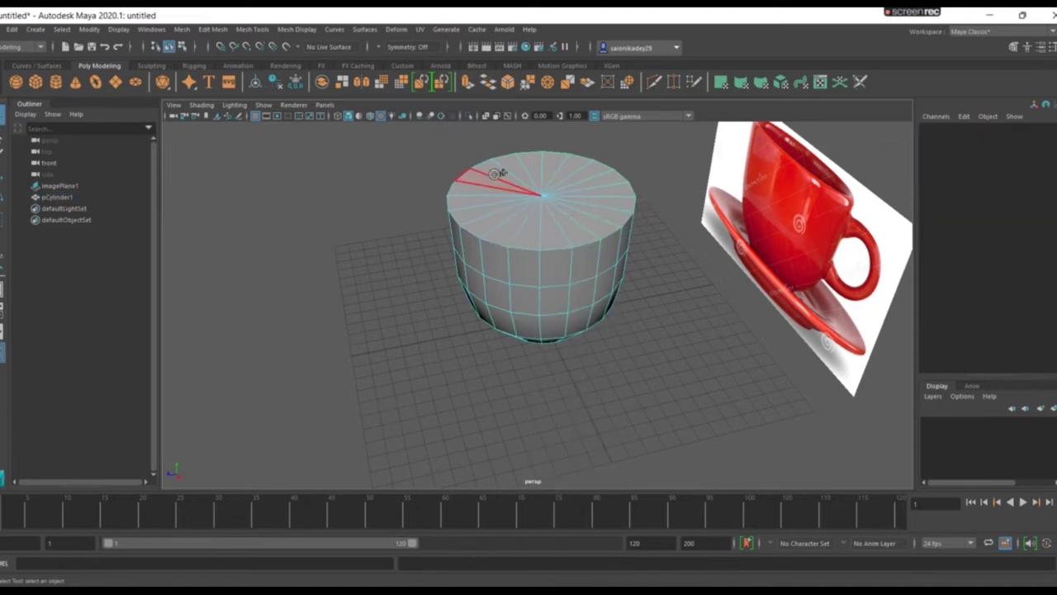
pyautogui.moveTo(509, 165); pyautogui.dragTo(565, 250)
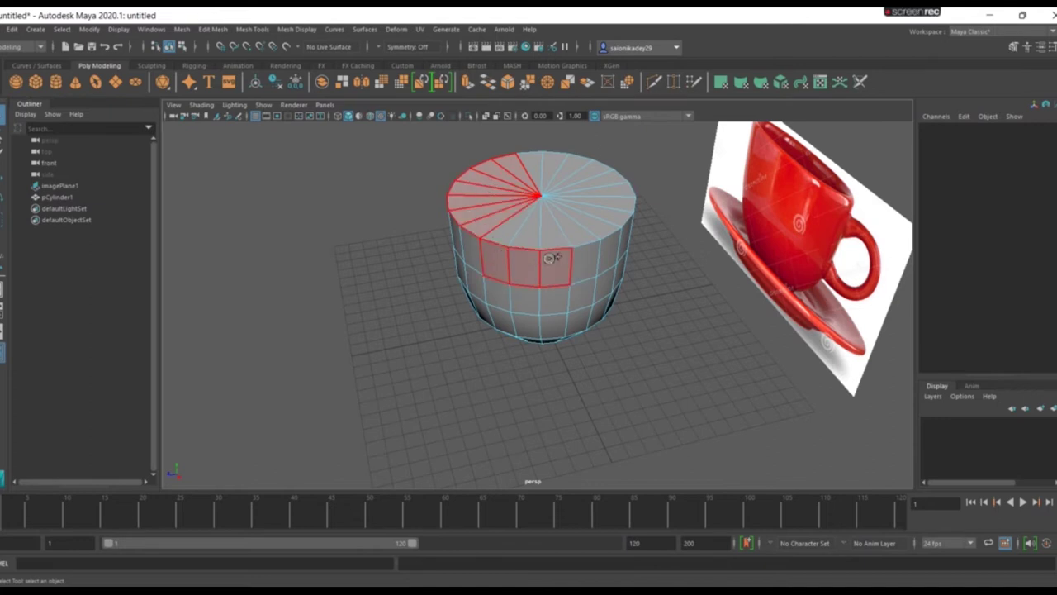
pyautogui.hotkey('ctrl', 'z')
pyautogui.hotkey('ctrl', 'z')
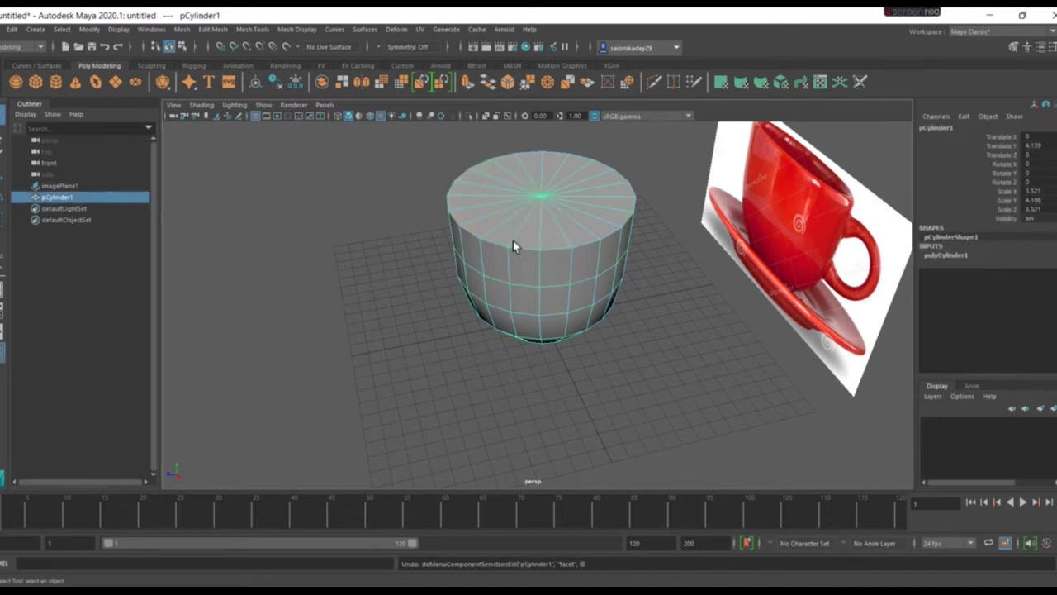
# Step: Select the top cap faces, delete them, and return to Object Mode
pyautogui.moveTo(493, 204); pyautogui.dragTo(498, 238, button='right')
pyautogui.moveTo(520, 169)
pyautogui.mouseDown()
pyautogui.moveTo(499, 187)
pyautogui.moveTo(553, 173)
pyautogui.moveTo(537, 169)
pyautogui.moveTo(519, 241)
pyautogui.moveTo(805, 163)
pyautogui.moveTo(679, 248)
pyautogui.moveTo(580, 227)
pyautogui.mouseUp()
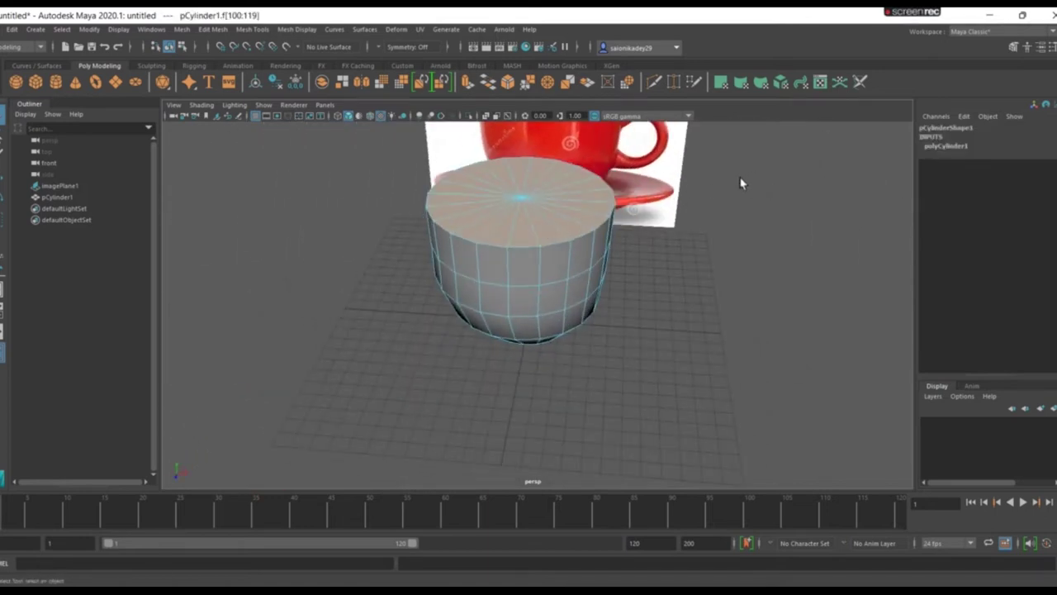
pyautogui.press('Delete')
pyautogui.moveTo(650, 317)
pyautogui.keyDown('alt'); pyautogui.mouseDown()
pyautogui.moveTo(480, 264)
pyautogui.moveTo(597, 292)
pyautogui.moveTo(663, 333)
pyautogui.moveTo(568, 317)
pyautogui.mouseUp(); pyautogui.keyUp('alt')
pyautogui.moveTo(569, 317); pyautogui.dragTo(596, 285, button='right')
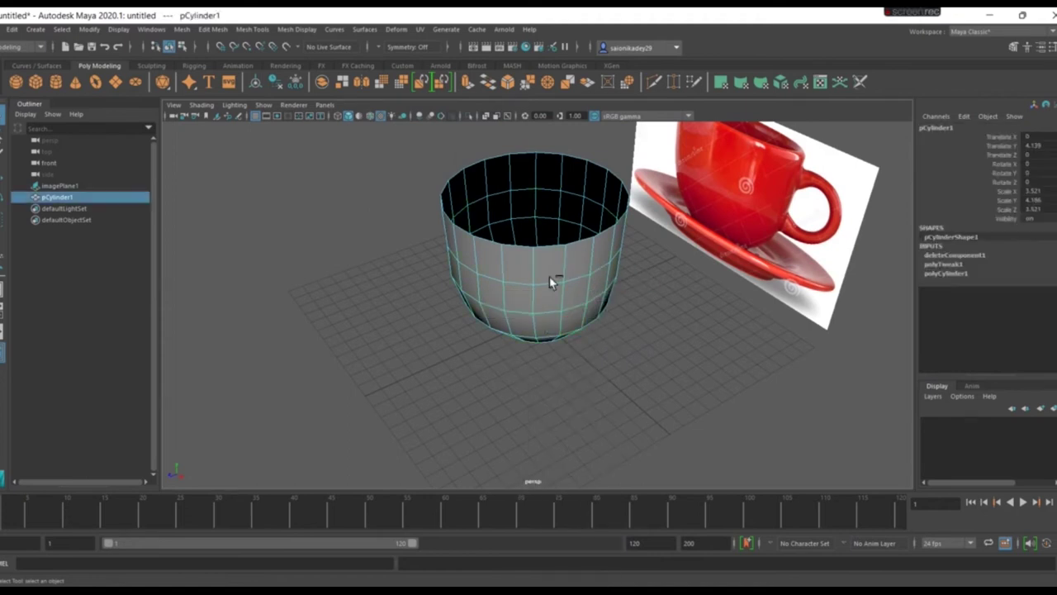
# Step: Extrude all faces of the open cup with Thickness 0.5 and return to Object Mode
pyautogui.hotkey('ctrl', 'e')
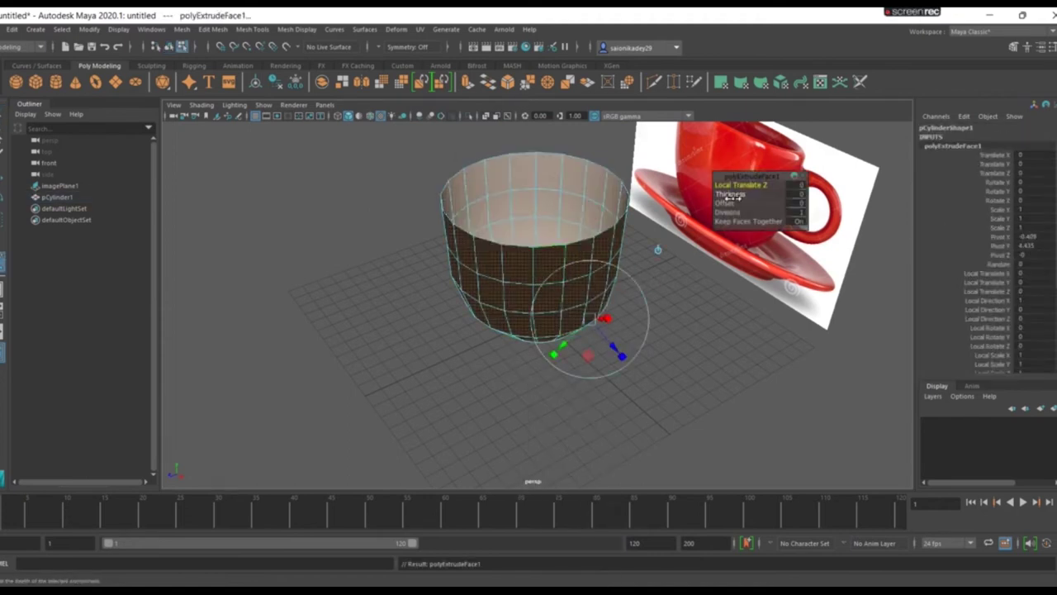
pyautogui.moveTo(733, 198); pyautogui.dragTo(734, 200)
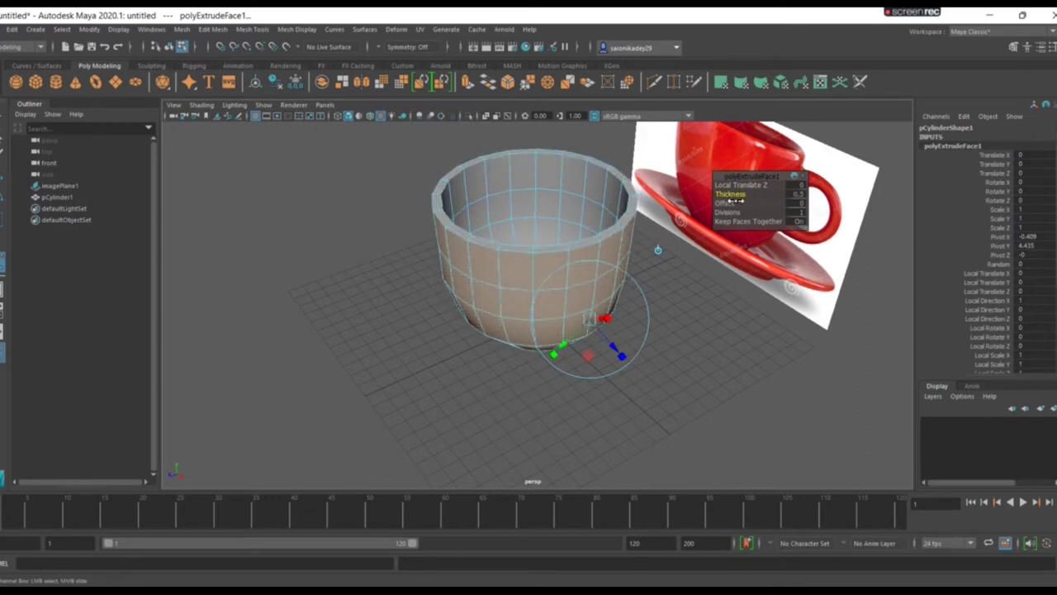
pyautogui.moveTo(565, 317)
pyautogui.keyDown('alt'); pyautogui.mouseDown()
pyautogui.moveTo(706, 292)
pyautogui.moveTo(767, 228)
pyautogui.moveTo(701, 286)
pyautogui.moveTo(630, 323)
pyautogui.mouseUp(); pyautogui.keyUp('alt')
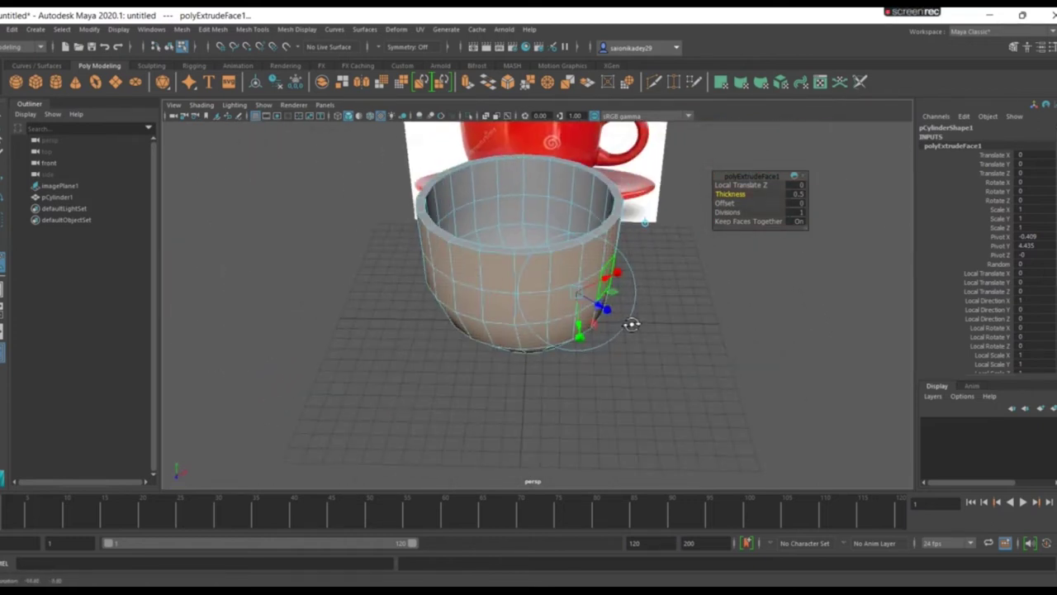
pyautogui.click(539, 273)
pyautogui.rightClick(540, 271)
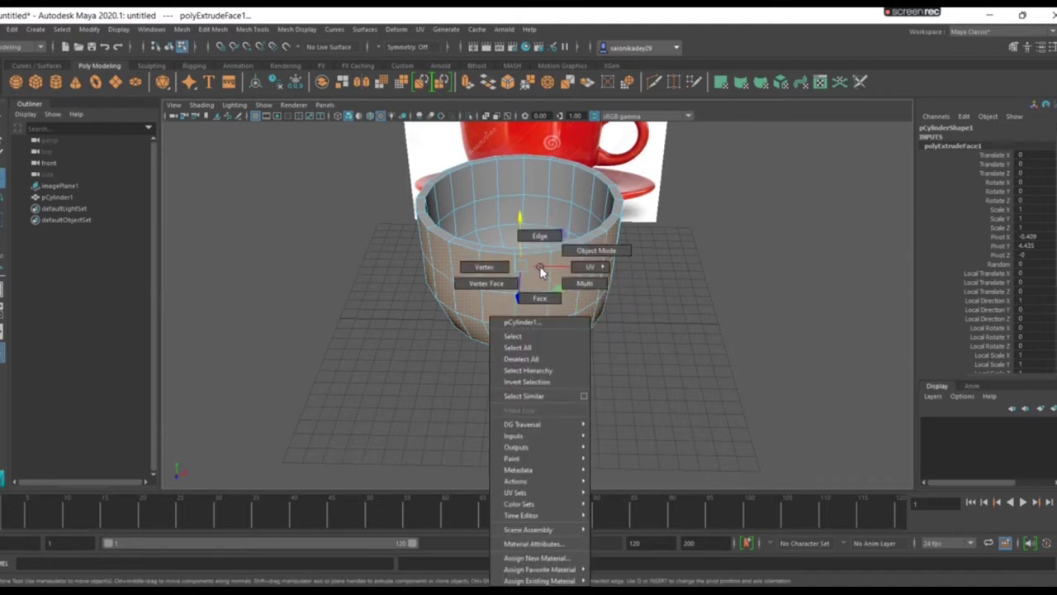
pyautogui.click(591, 250)
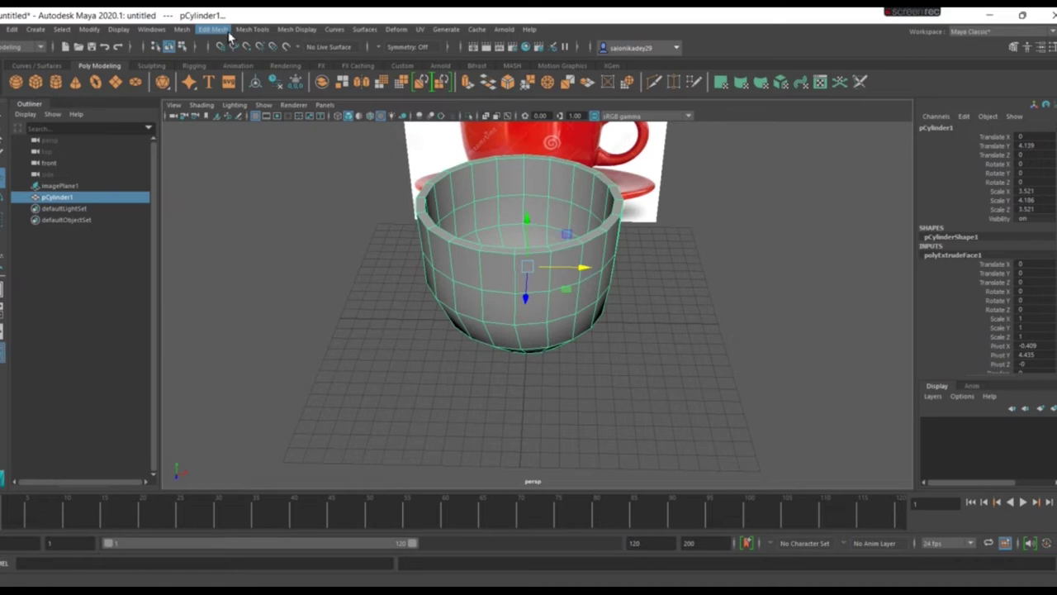
# Step: Start the Insert Edge Loop tool and frame the cup's outer wall in view
pyautogui.click(252, 29)
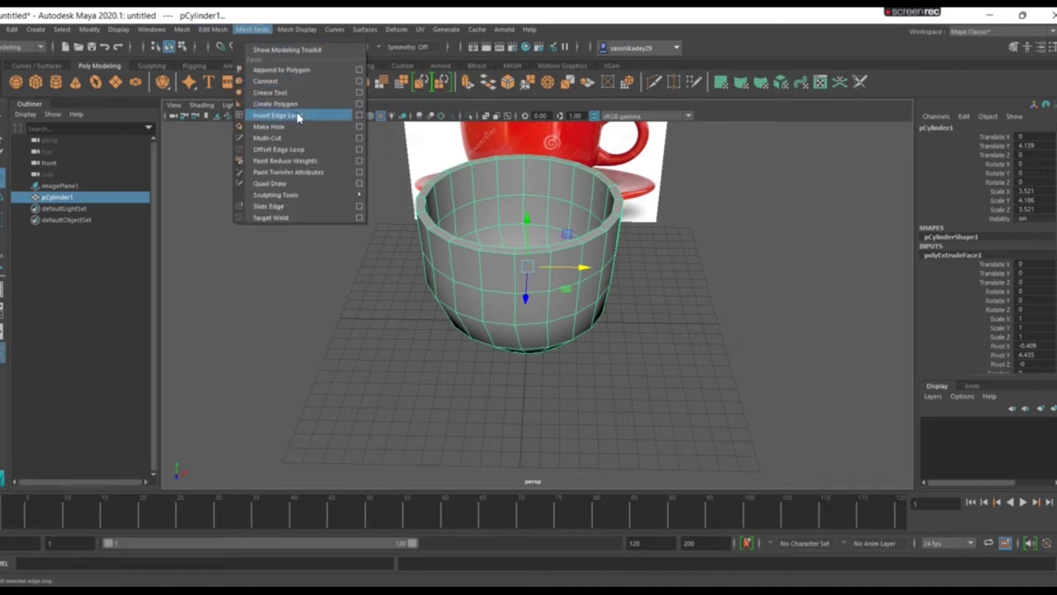
pyautogui.click(297, 117)
pyautogui.moveTo(599, 250)
pyautogui.keyDown('alt'); pyautogui.mouseDown()
pyautogui.moveTo(559, 289)
pyautogui.moveTo(569, 277)
pyautogui.mouseUp(); pyautogui.keyUp('alt')
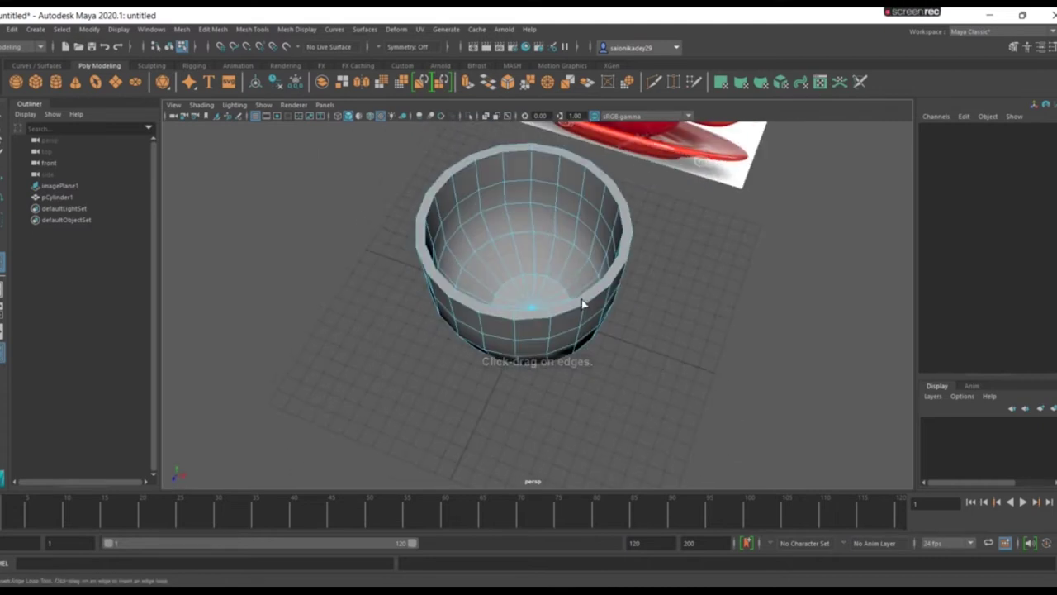
pyautogui.press('a')
pyautogui.scroll(2, 582, 304)
pyautogui.scroll(4, 583, 304)
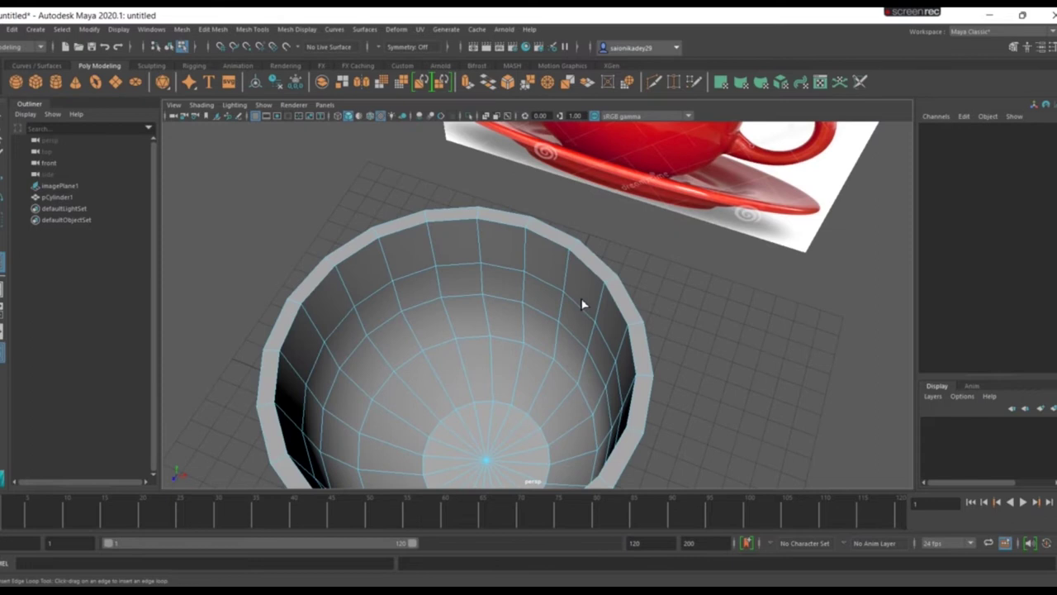
pyautogui.keyDown('alt'); pyautogui.moveTo(580, 297); pyautogui.dragTo(587, 173); pyautogui.keyUp('alt')
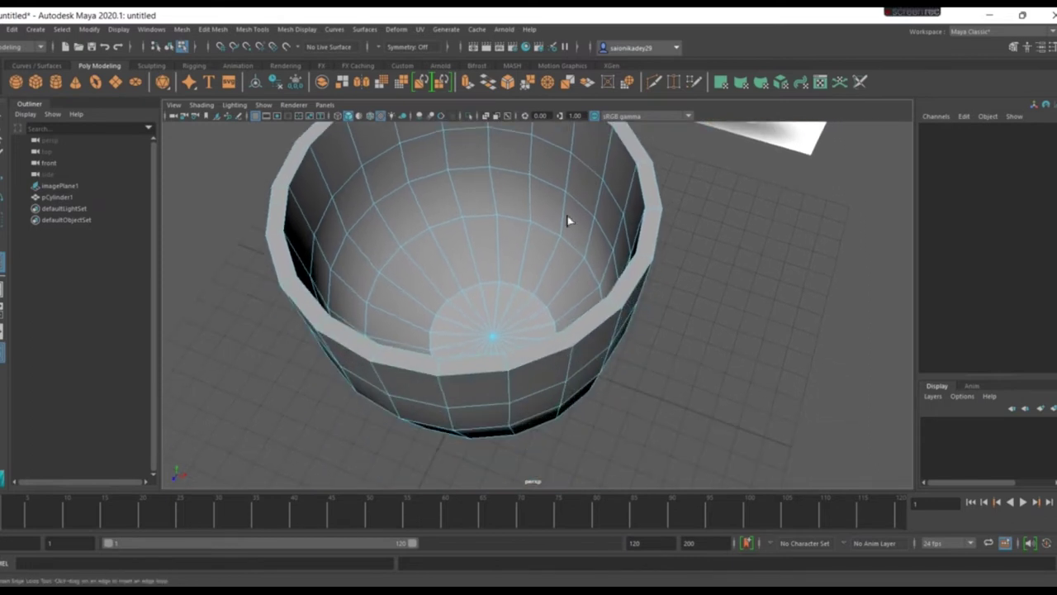
# Step: Insert two edge loops near the cup's rim and orbit to a level side view
pyautogui.click(565, 340)
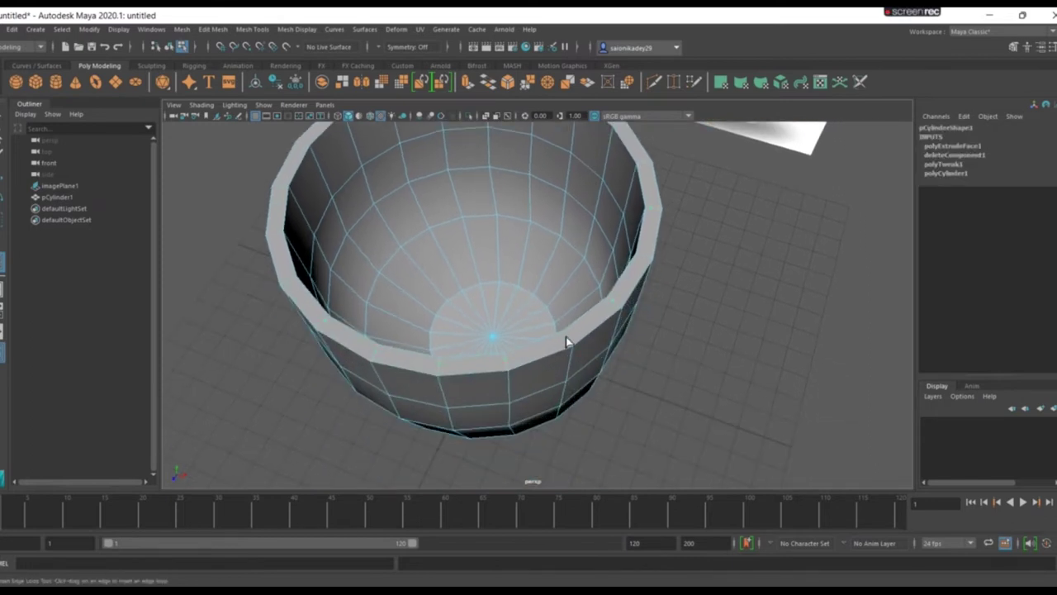
pyautogui.click(559, 341)
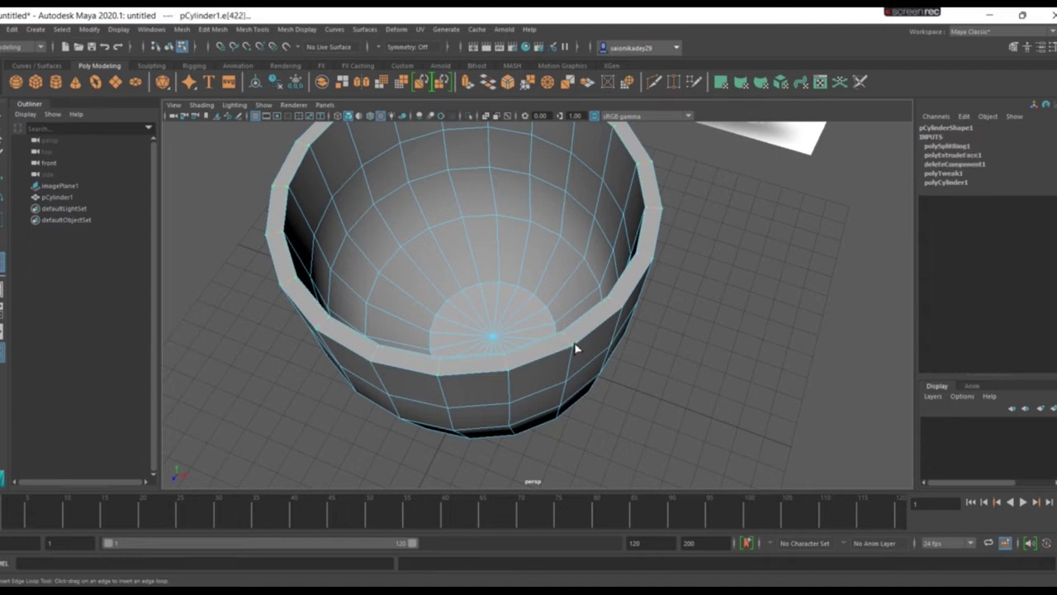
pyautogui.click(576, 347)
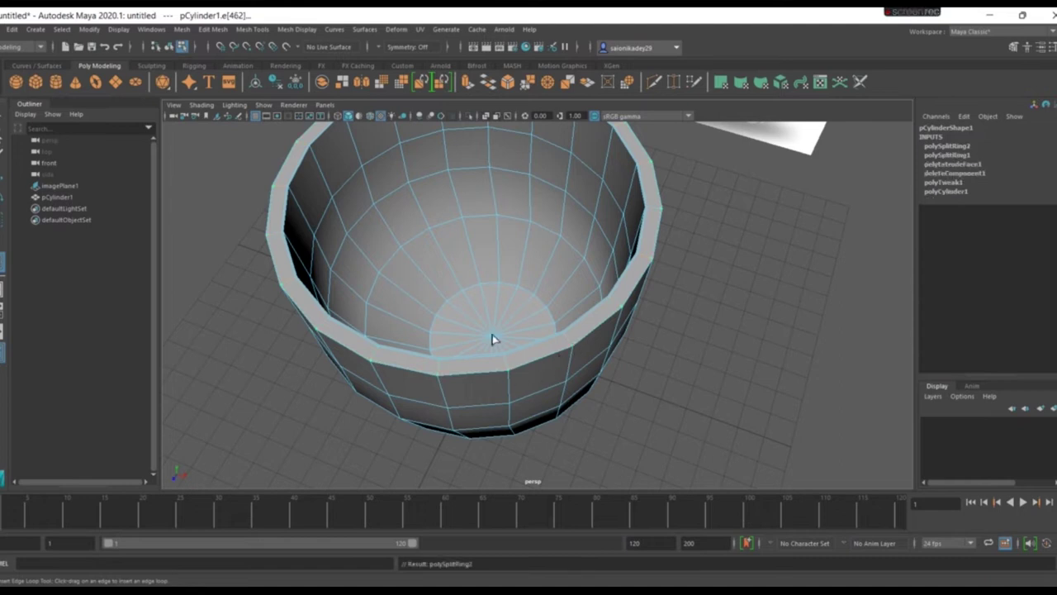
pyautogui.keyDown('alt'); pyautogui.moveTo(540, 394); pyautogui.dragTo(561, 338); pyautogui.keyUp('alt')
pyautogui.moveTo(529, 312); pyautogui.dragTo(586, 279, button='right')
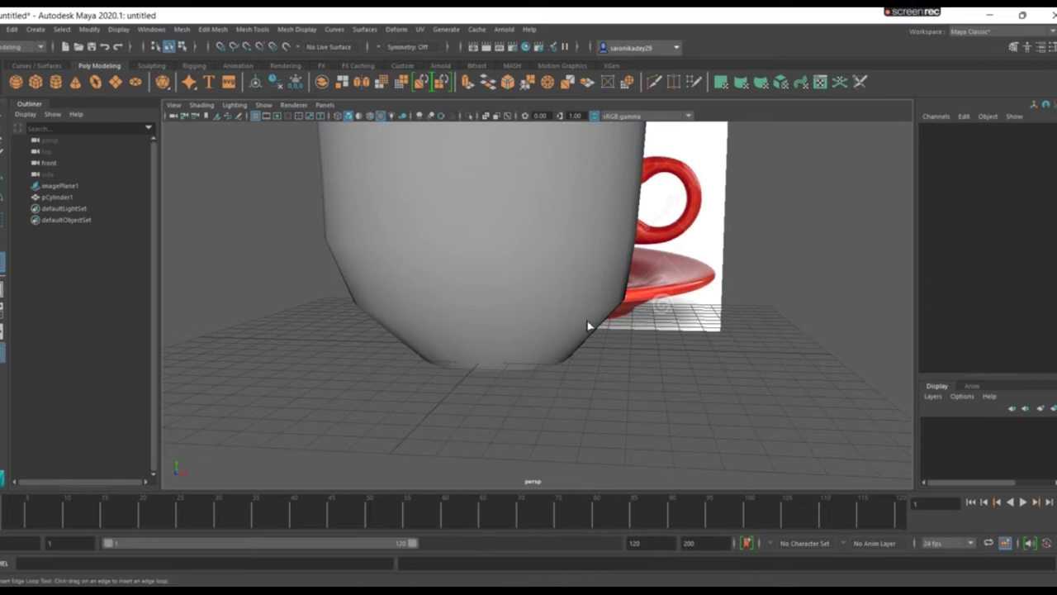
pyautogui.keyDown('alt'); pyautogui.moveTo(588, 326); pyautogui.dragTo(575, 471); pyautogui.keyUp('alt')
pyautogui.scroll(2, 576, 471)
# Step: Select the cup and orbit to a front view over the reference image
pyautogui.press('q')
pyautogui.click(534, 416)
pyautogui.press('w')
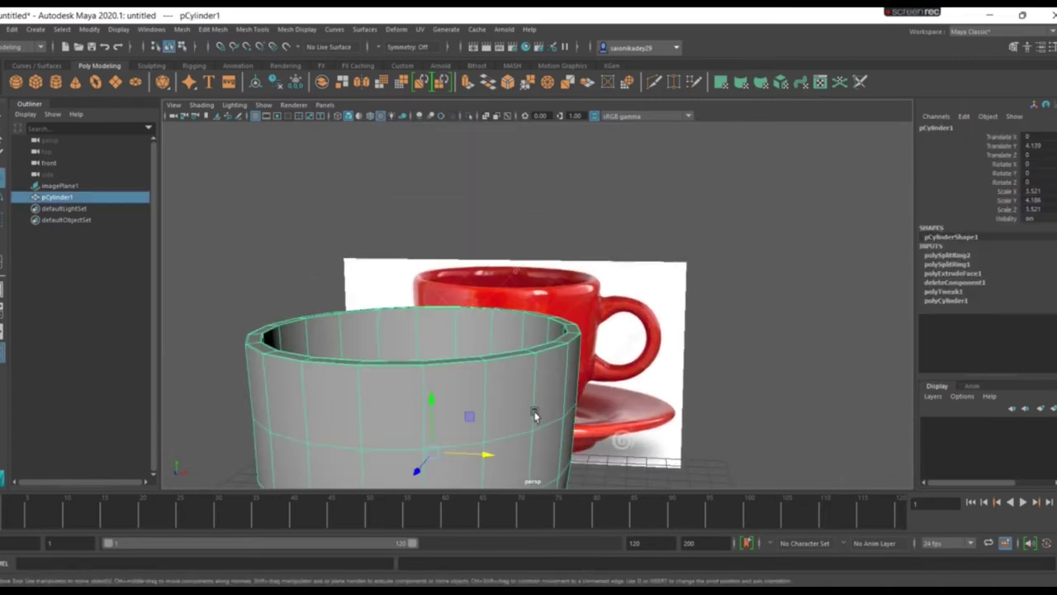
pyautogui.click(671, 411)
pyautogui.keyDown('alt'); pyautogui.moveTo(670, 411); pyautogui.dragTo(537, 432); pyautogui.keyUp('alt')
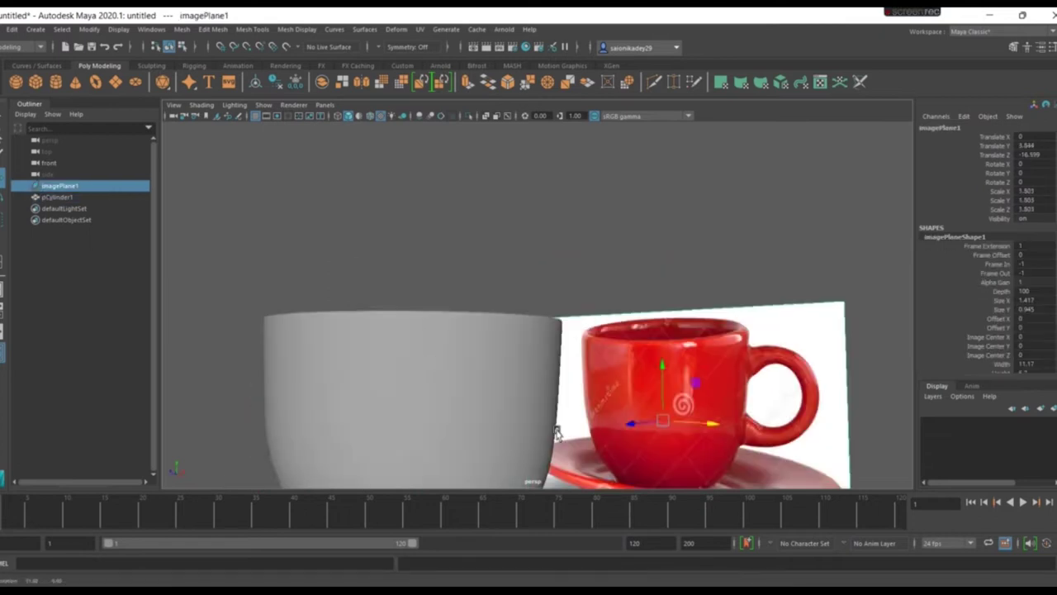
pyautogui.scroll(2, 570, 300)
pyautogui.moveTo(569, 300)
pyautogui.keyDown('alt'); pyautogui.mouseDown()
pyautogui.moveTo(460, 366)
pyautogui.moveTo(571, 338)
pyautogui.moveTo(468, 406)
pyautogui.moveTo(536, 358)
pyautogui.mouseUp(); pyautogui.keyUp('alt')
# Step: Switch the cup to faceted display (1) and bring up the Mesh Tools menu
pyautogui.click(456, 316)
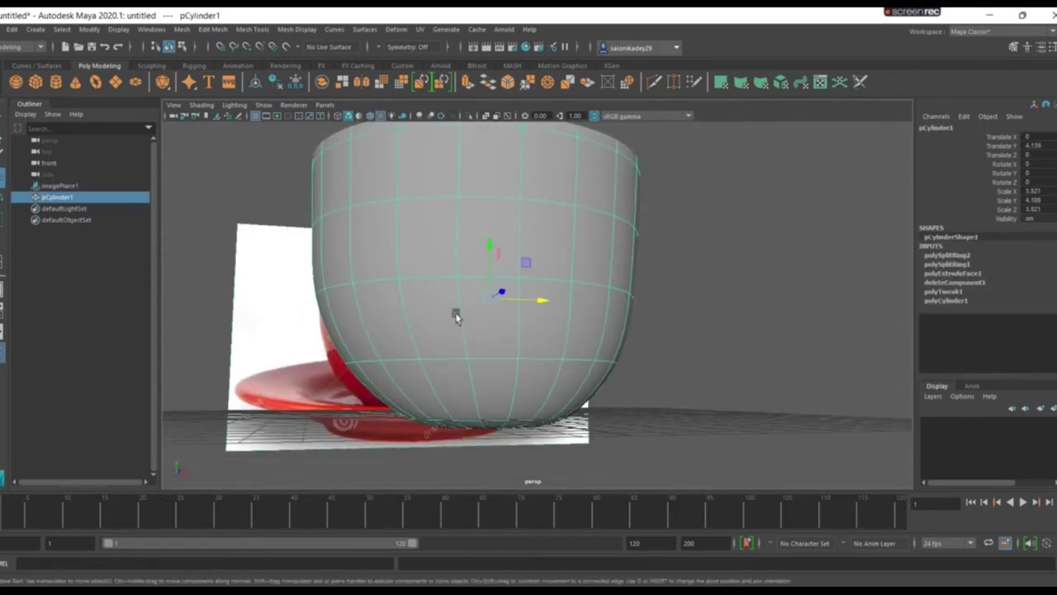
pyautogui.press('1')
pyautogui.keyDown('alt'); pyautogui.moveTo(632, 314); pyautogui.dragTo(611, 220); pyautogui.keyUp('alt')
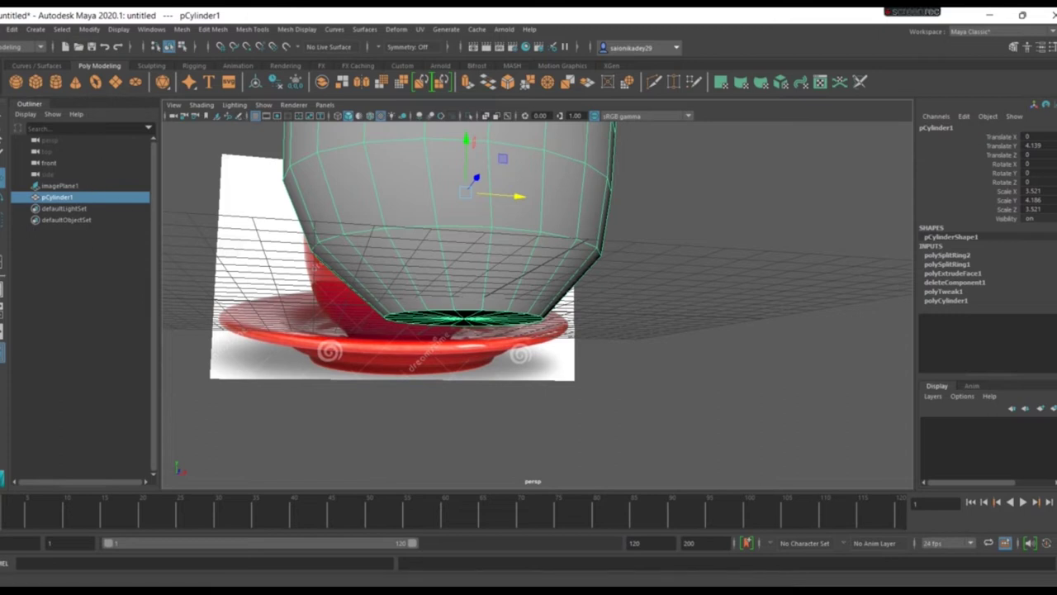
pyautogui.click(1, 261)
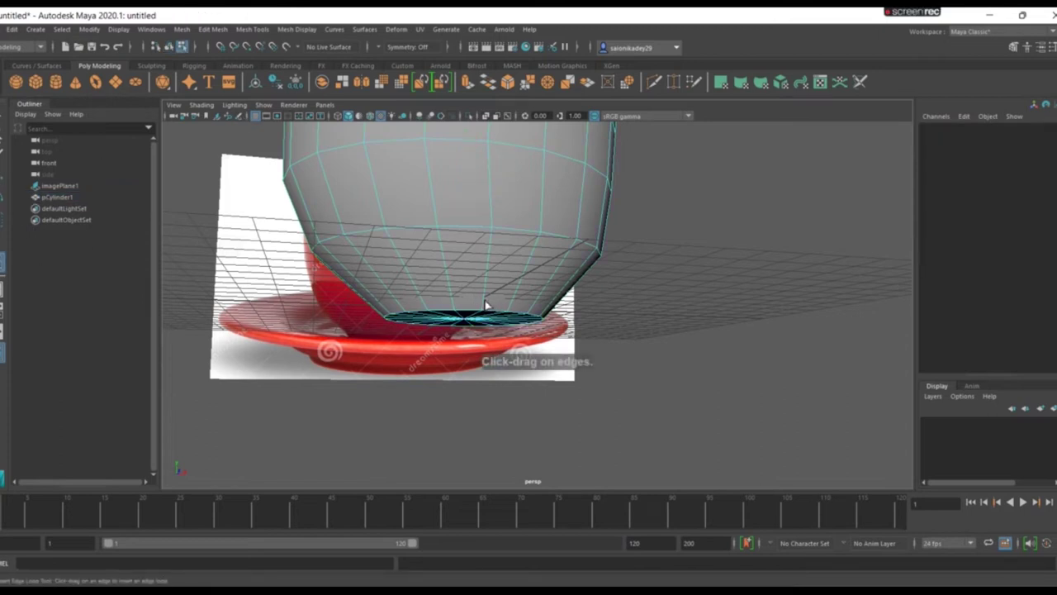
pyautogui.click(248, 26)
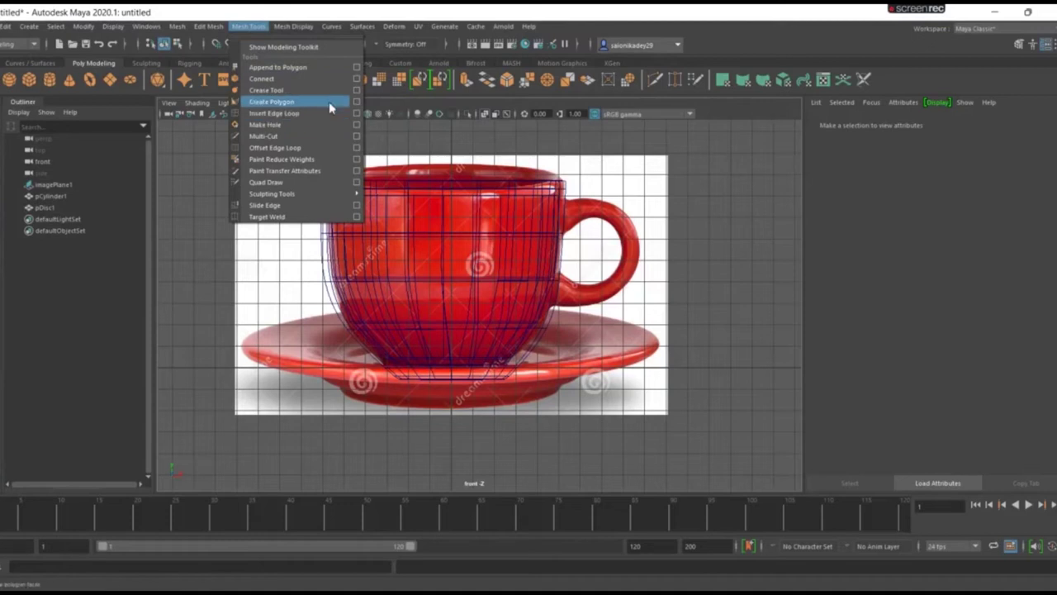
# Step: Start tracing the cup handle outline point by point with Create Polygon in the front view
pyautogui.click(328, 102)
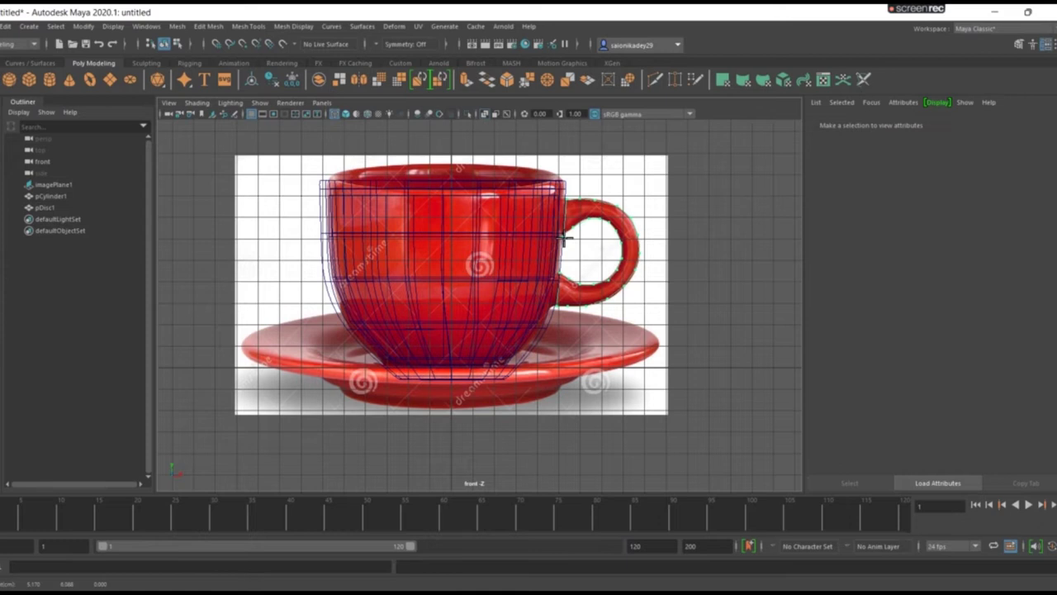
# Step: Close the traced handle polygon and switch to the four-view layout
pyautogui.press('Return')
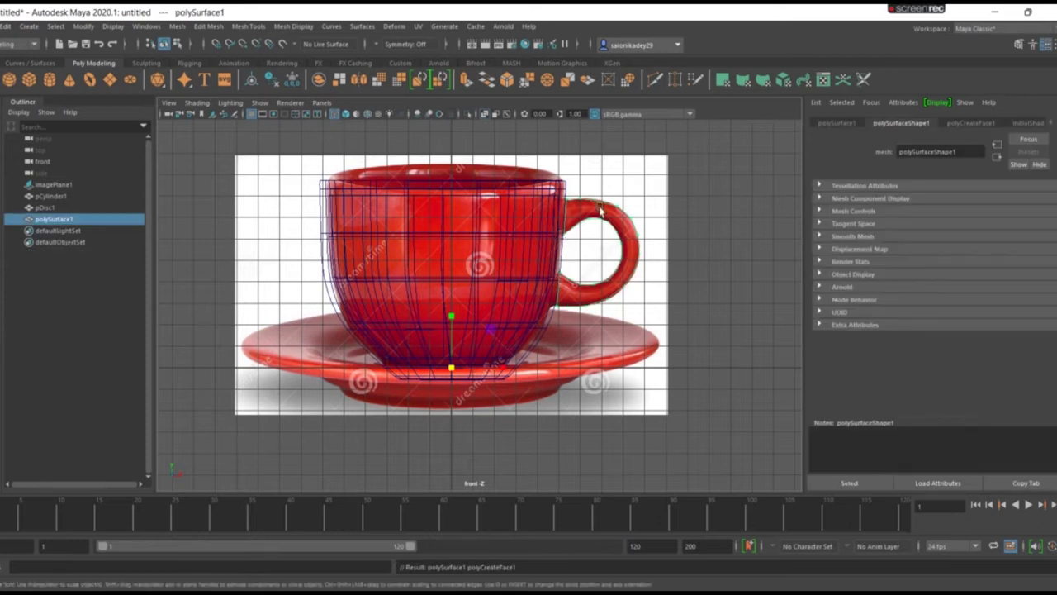
pyautogui.press('space')
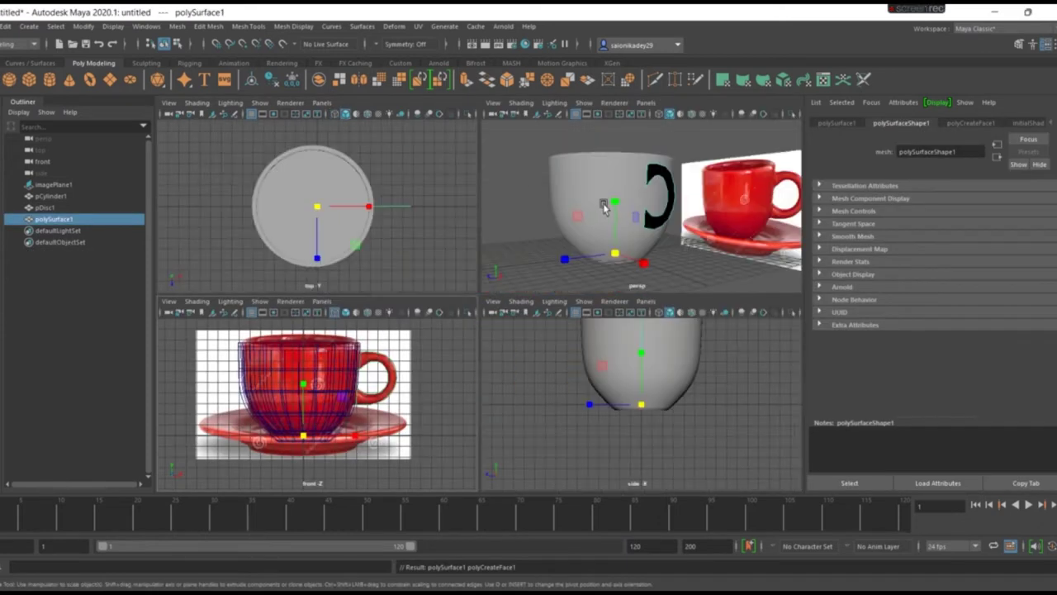
pyautogui.keyDown('alt'); pyautogui.moveTo(684, 213); pyautogui.dragTo(656, 237); pyautogui.keyUp('alt')
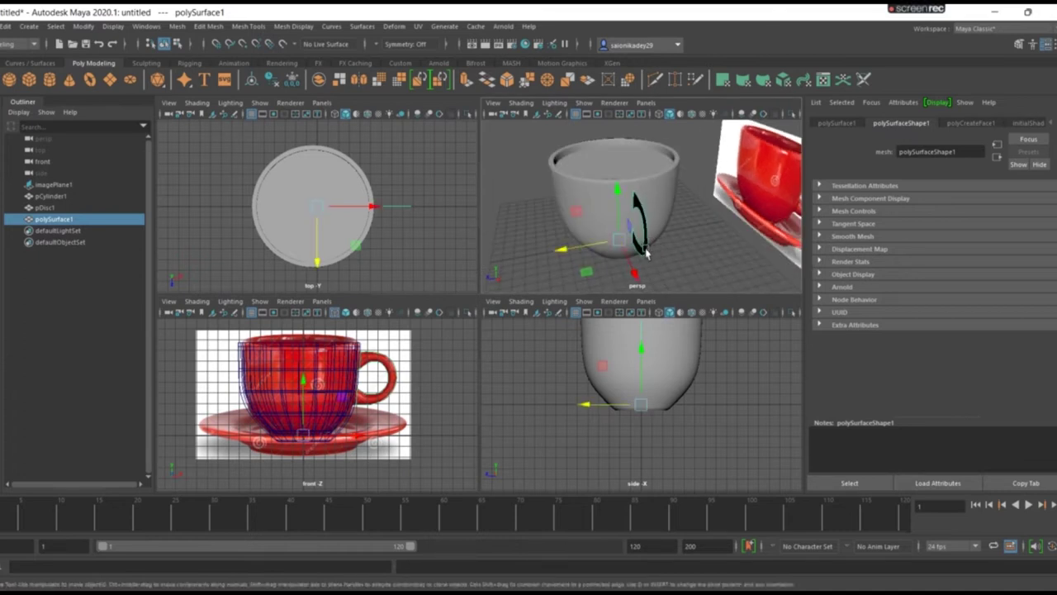
# Step: Extrude the flat handle shape to a depth of 1.075 to make a solid C-shaped handle
pyautogui.hotkey('ctrl', 'e')
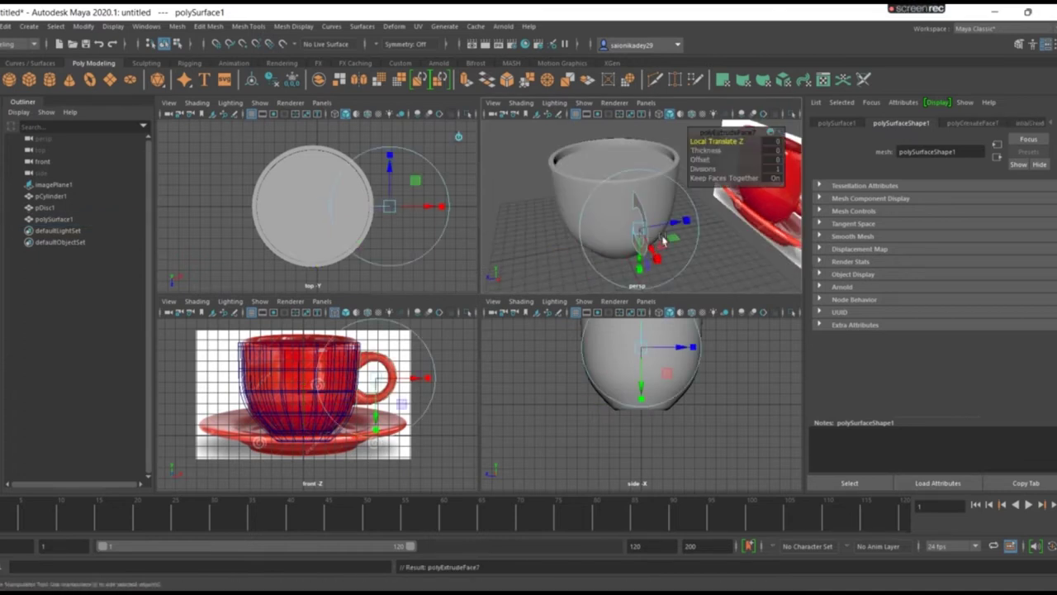
pyautogui.moveTo(672, 221); pyautogui.dragTo(686, 228)
pyautogui.click(687, 225)
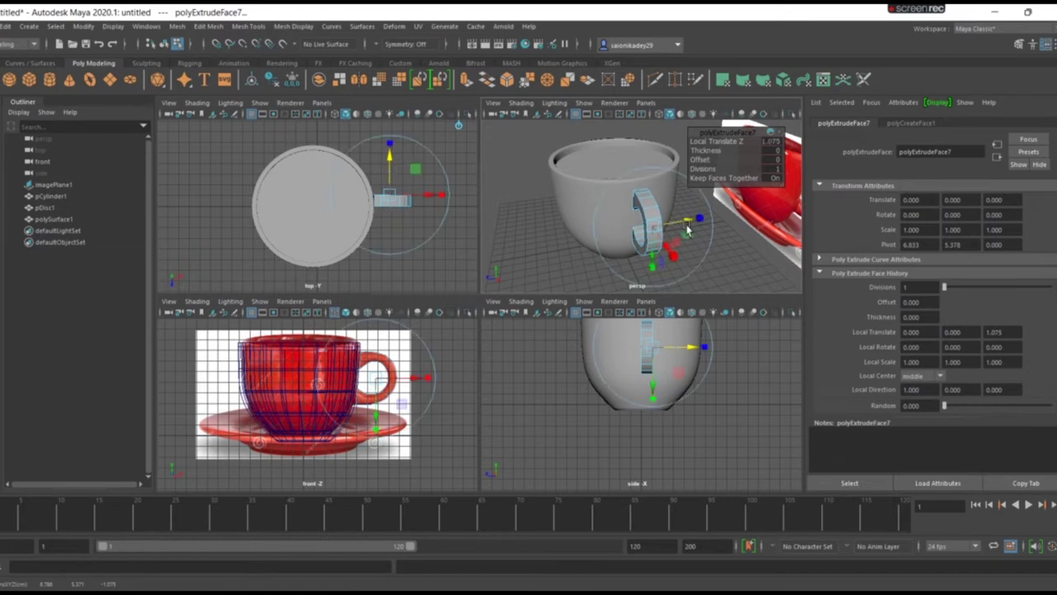
pyautogui.press('space')
pyautogui.moveTo(617, 261)
pyautogui.keyDown('alt'); pyautogui.mouseDown()
pyautogui.moveTo(667, 335)
pyautogui.moveTo(617, 326)
pyautogui.moveTo(632, 309)
pyautogui.moveTo(611, 256)
pyautogui.mouseUp(); pyautogui.keyUp('alt')
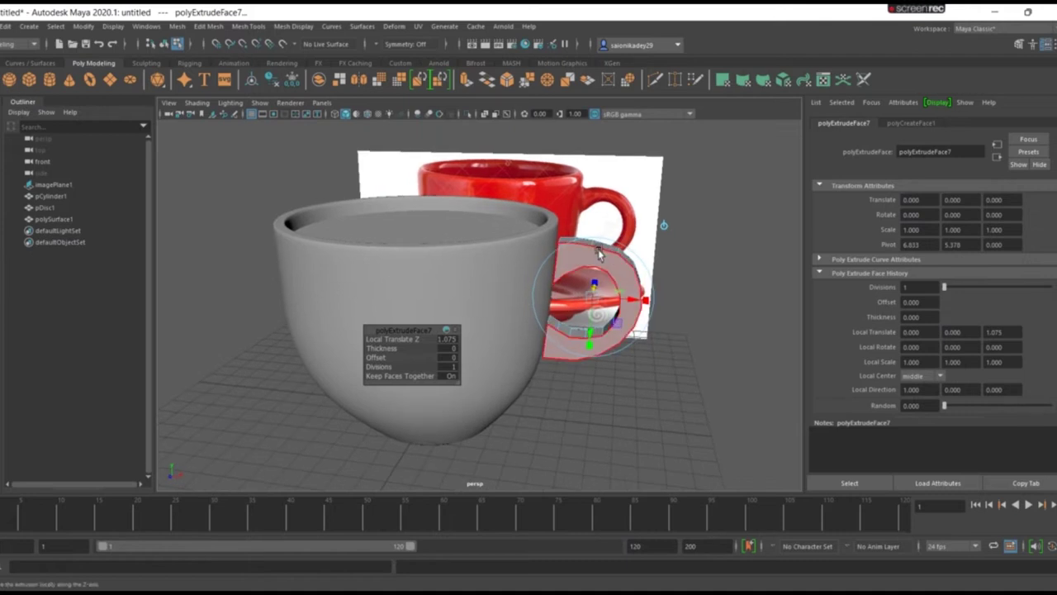
pyautogui.moveTo(602, 252); pyautogui.dragTo(646, 237, button='right')
pyautogui.moveTo(646, 236)
pyautogui.keyDown('alt'); pyautogui.mouseDown()
pyautogui.moveTo(578, 236)
pyautogui.moveTo(658, 244)
pyautogui.mouseUp(); pyautogui.keyUp('alt')
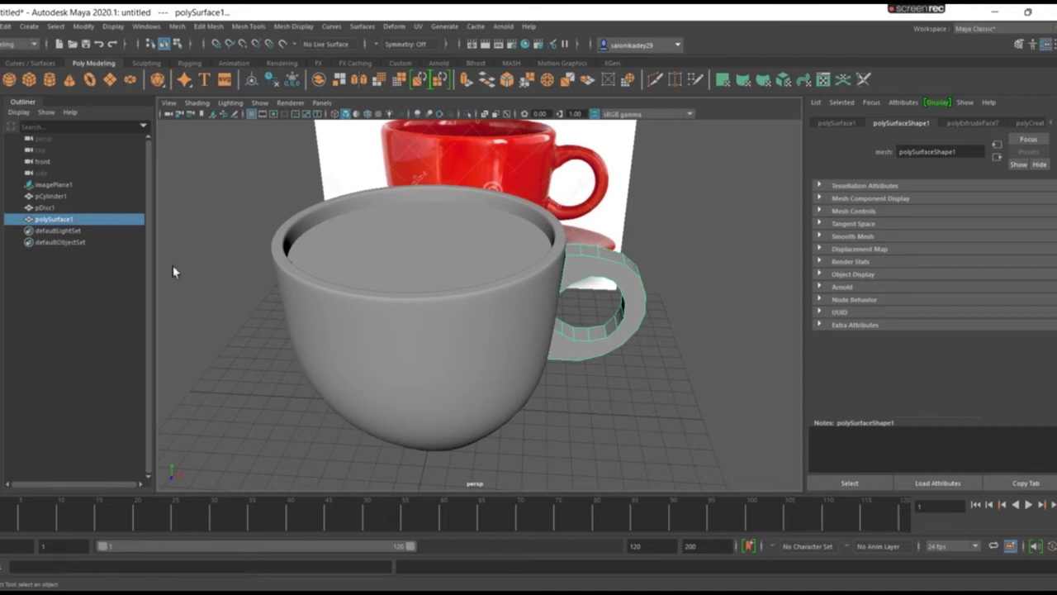
# Step: Toggle the handle's smooth preview, then try an edge loop across it and undo it
pyautogui.press('3')
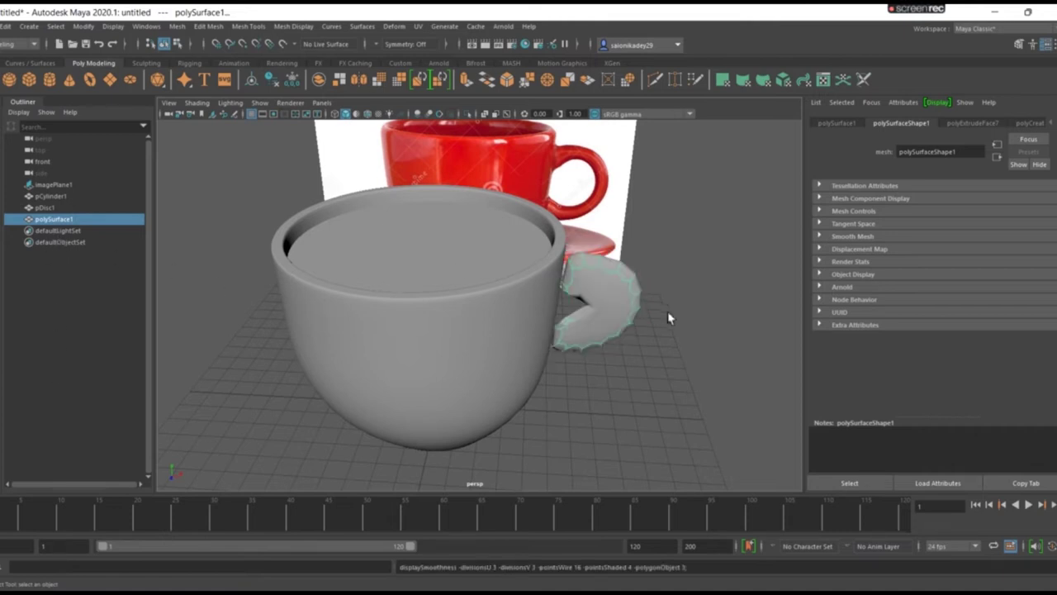
pyautogui.press('1')
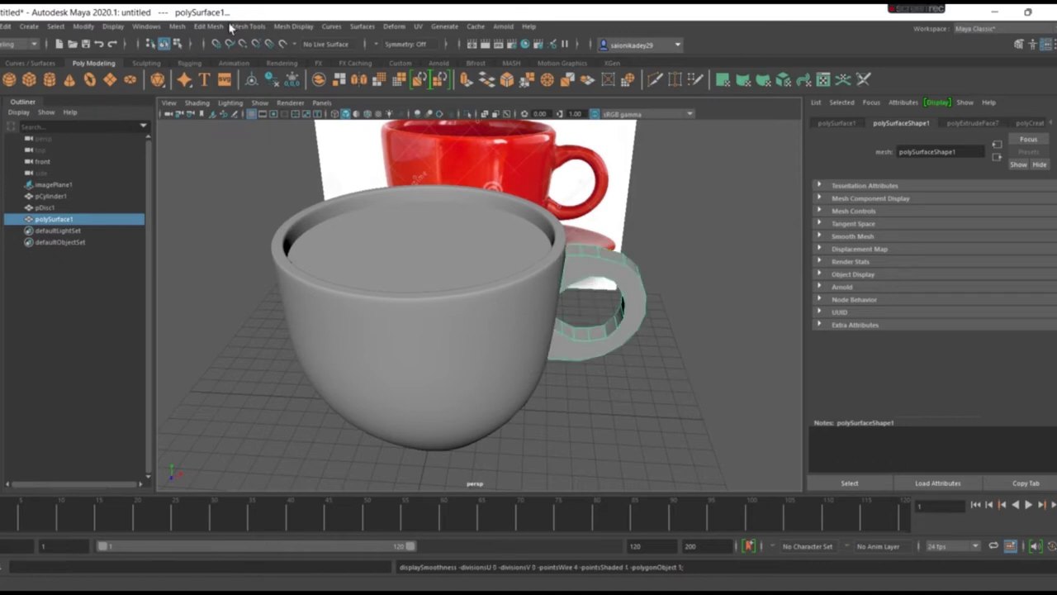
pyautogui.click(252, 27)
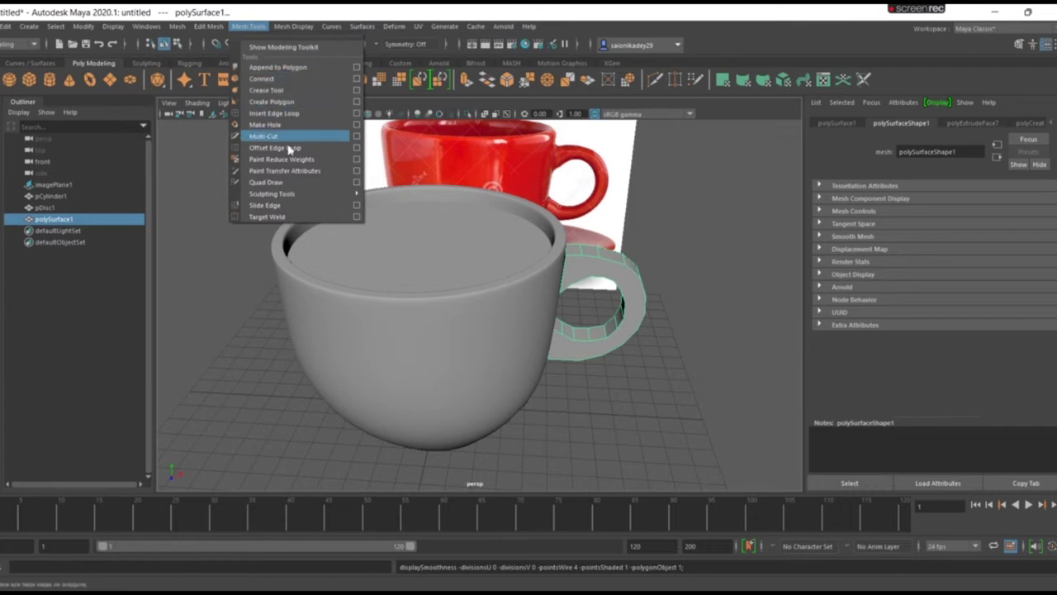
pyautogui.click(315, 113)
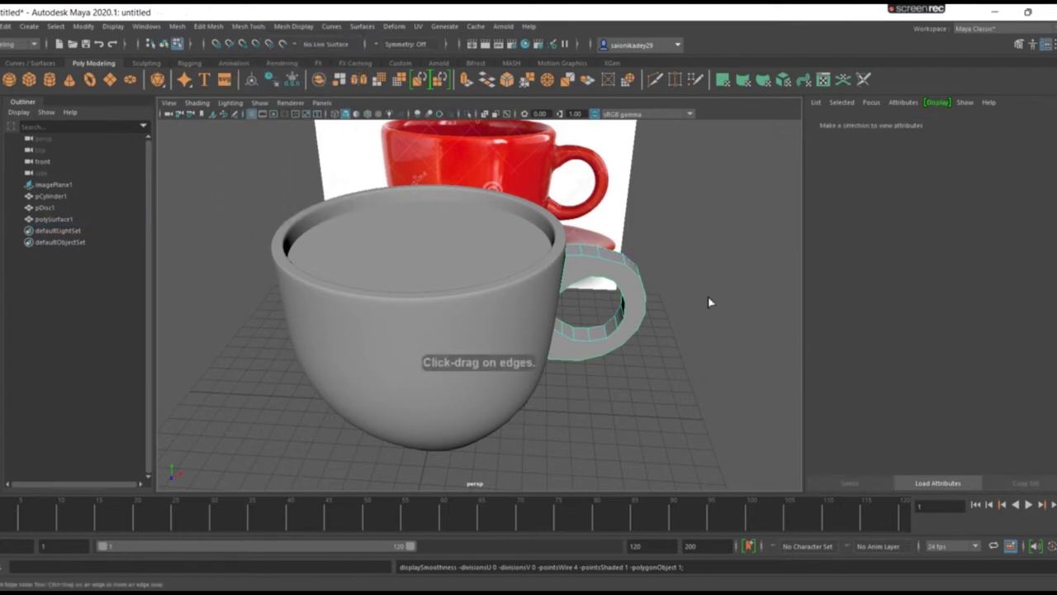
pyautogui.click(575, 261)
pyautogui.hotkey('ctrl', 'z')
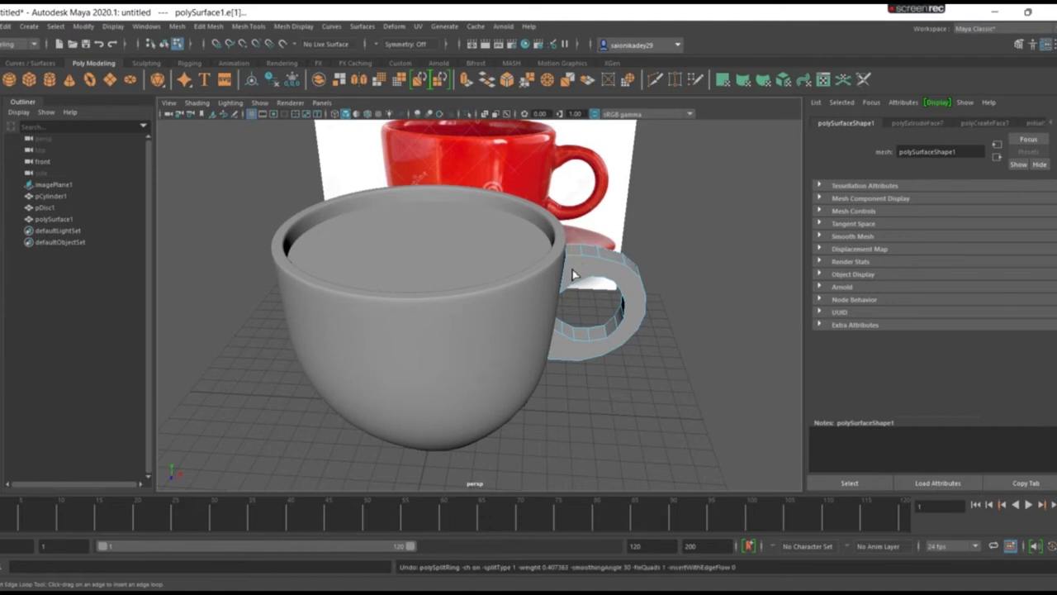
pyautogui.moveTo(576, 275); pyautogui.dragTo(592, 249, button='right')
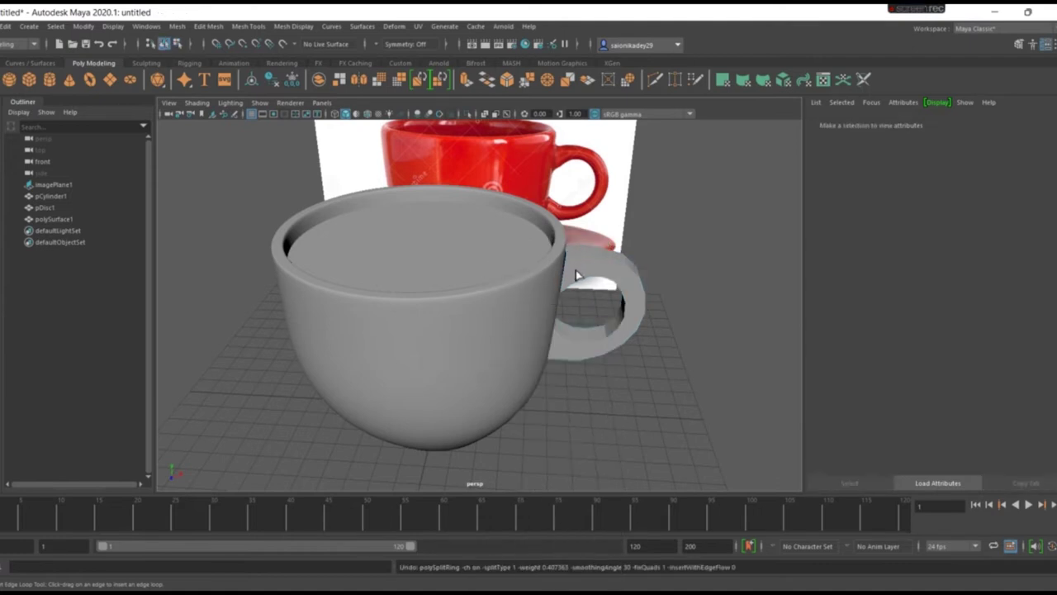
# Step: Isolate the handle with Ctrl+1, zoom in, and test another edge loop before undoing it
pyautogui.hotkey('ctrl', '1')
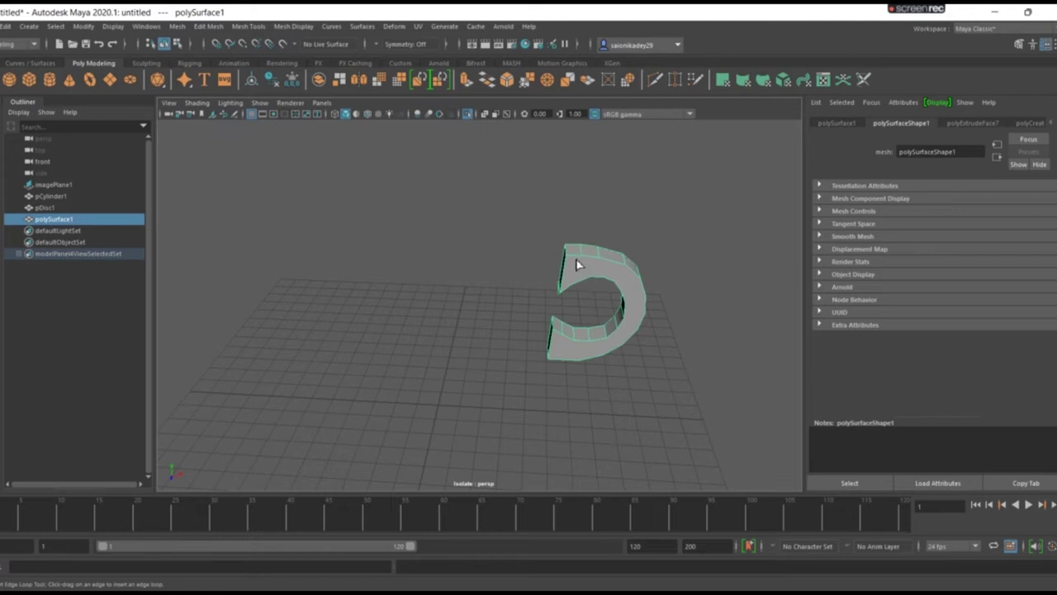
pyautogui.scroll(5, 578, 265)
pyautogui.scroll(2, 578, 264)
pyautogui.scroll(2, 587, 264)
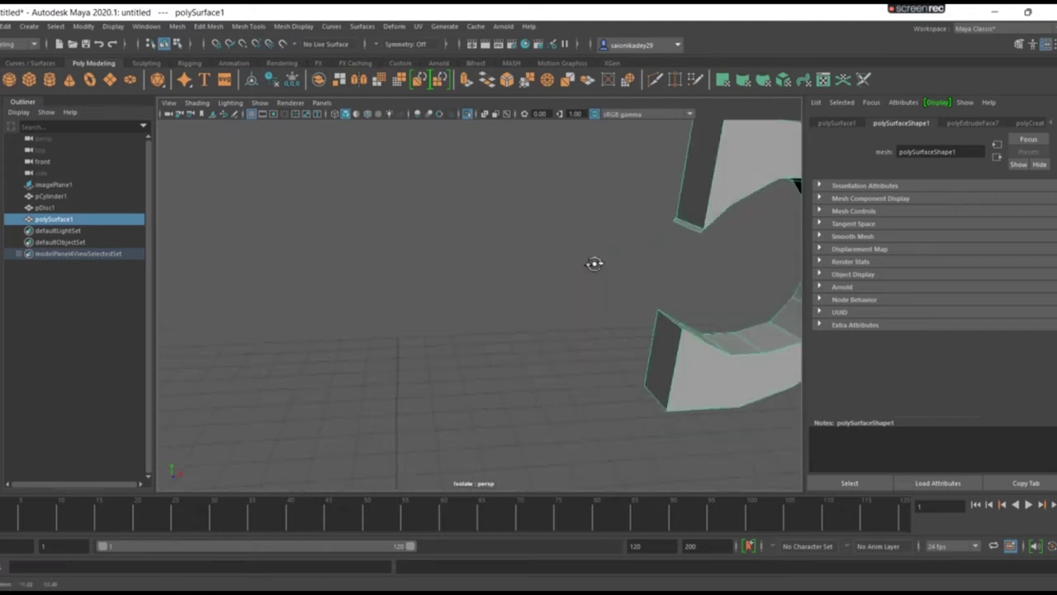
pyautogui.scroll(-5, 628, 240)
pyautogui.keyDown('alt'); pyautogui.moveTo(641, 226); pyautogui.dragTo(623, 240); pyautogui.keyUp('alt')
pyautogui.scroll(5, 603, 256)
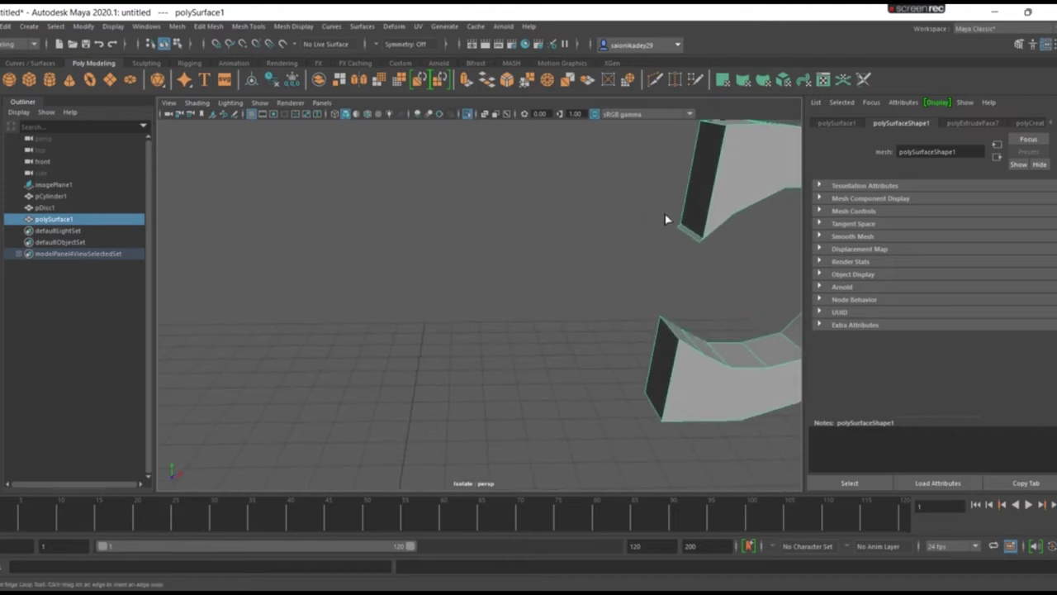
pyautogui.moveTo(664, 219); pyautogui.dragTo(692, 234, button='right')
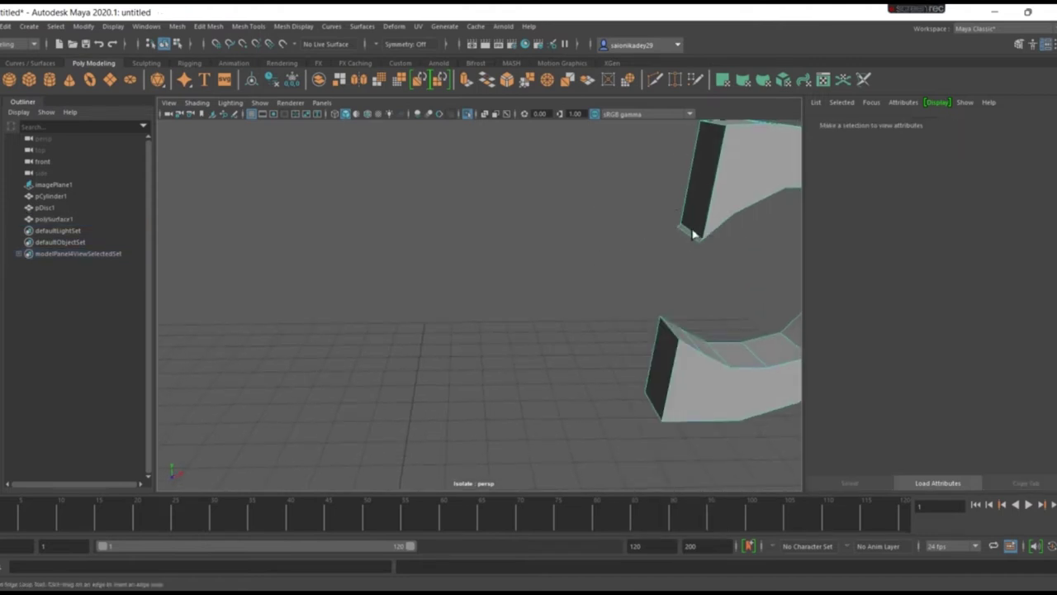
pyautogui.click(690, 236)
pyautogui.hotkey('ctrl', 'z')
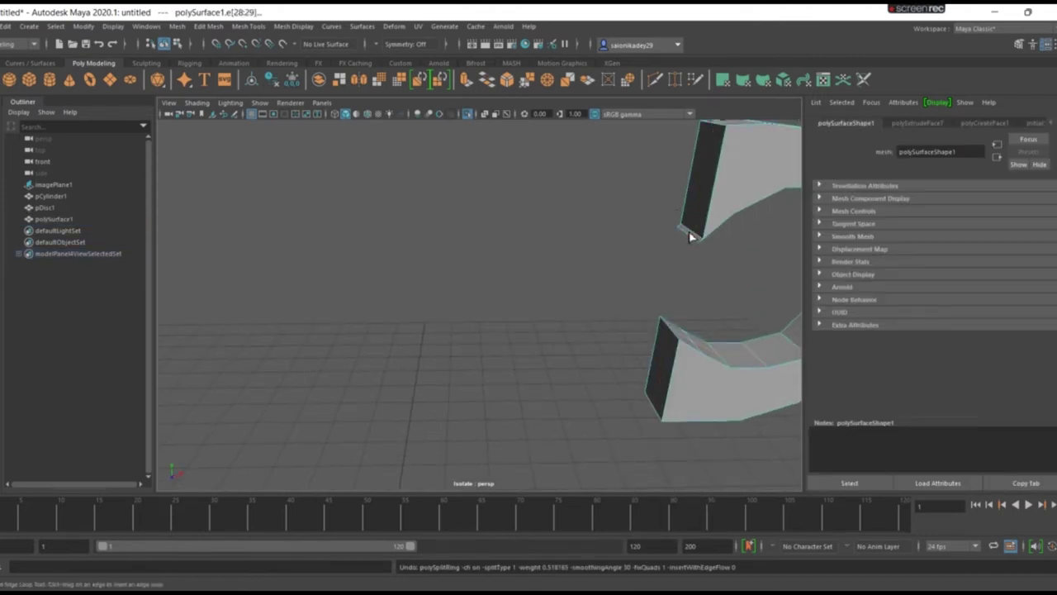
# Step: Select the handle and switch off its smooth preview to show the low-poly mesh
pyautogui.press('2')
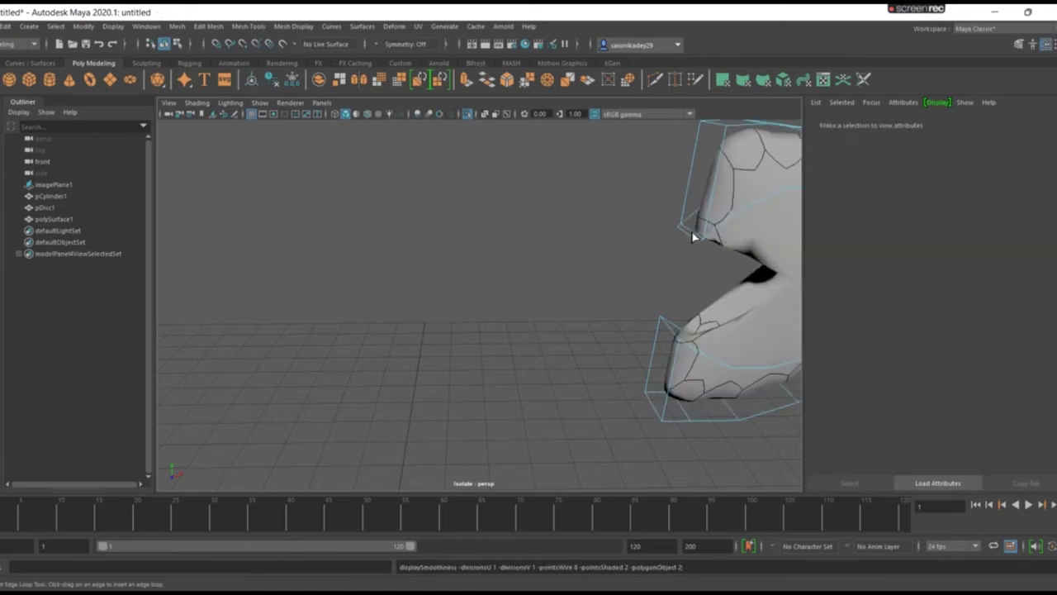
pyautogui.moveTo(692, 236); pyautogui.dragTo(735, 216, button='right')
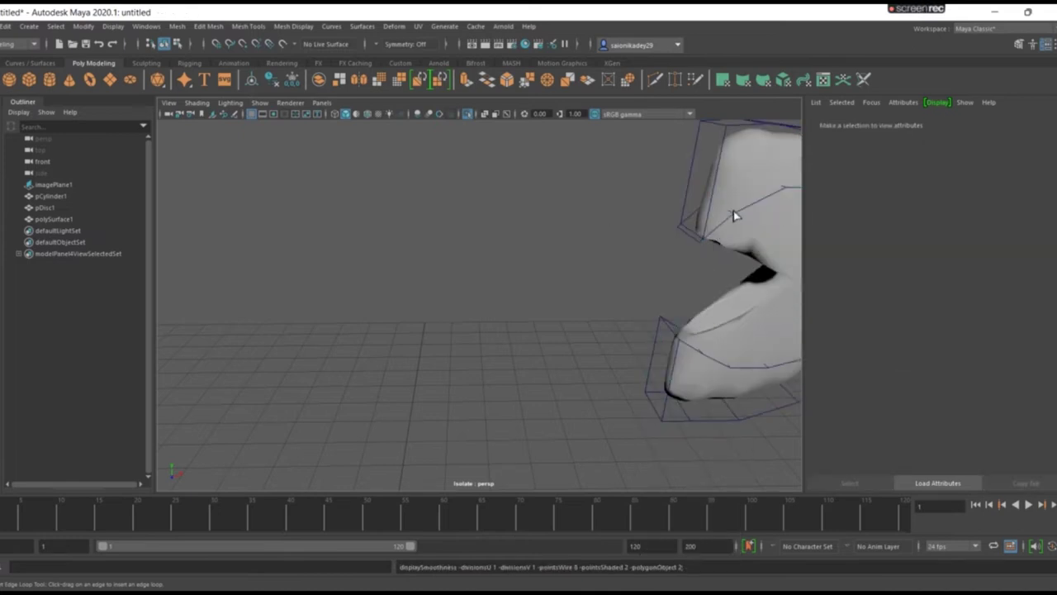
pyautogui.click(731, 216)
pyautogui.press('1')
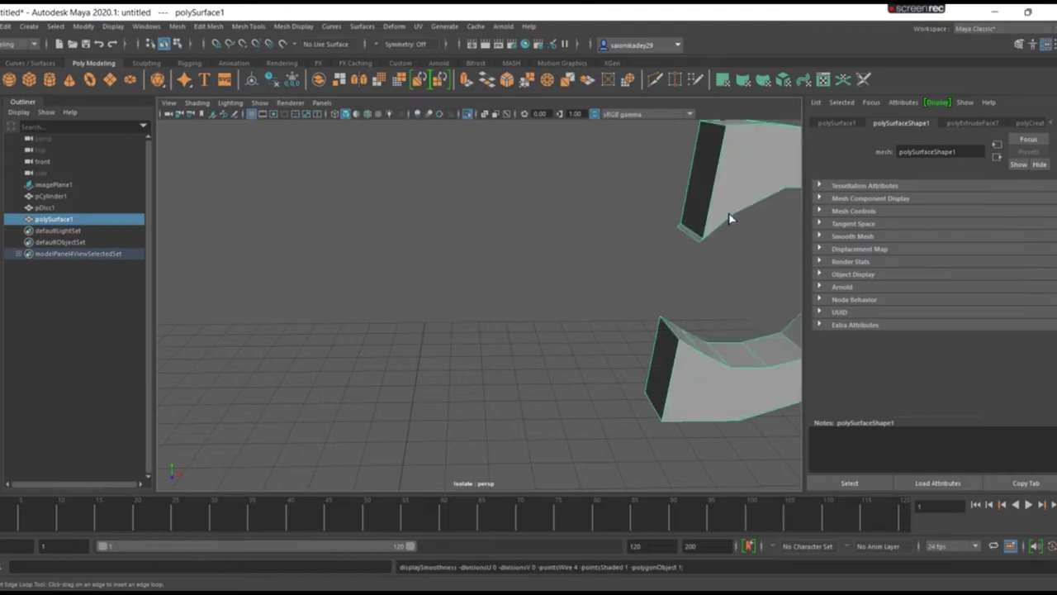
# Step: Select the upper piece's end face, try shrinking it, then undo the scale
pyautogui.moveTo(694, 236); pyautogui.dragTo(685, 270, button='right')
pyautogui.press('w')
pyautogui.click(698, 242)
pyautogui.click(700, 250)
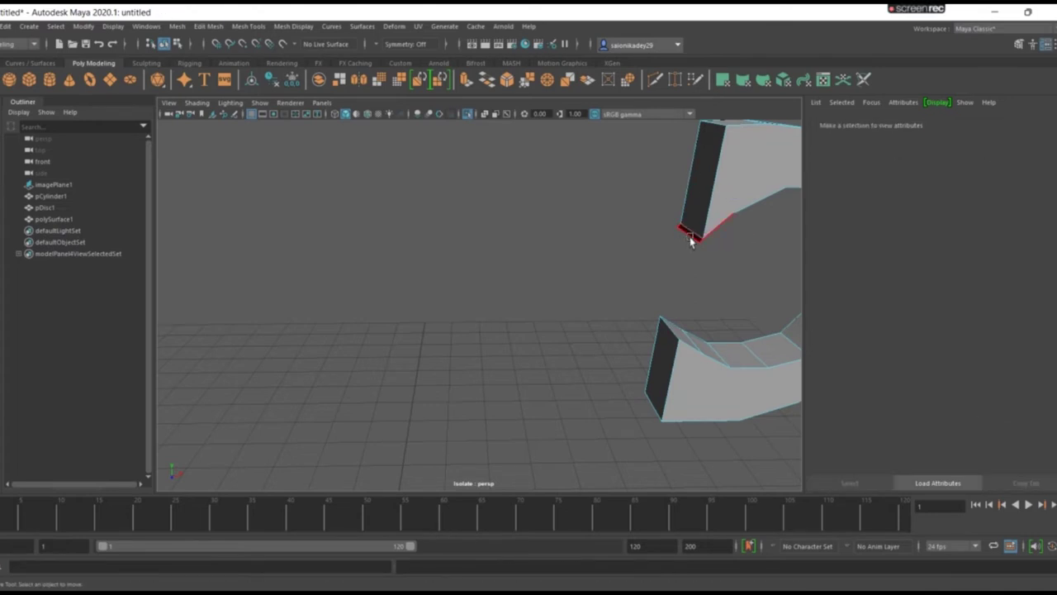
pyautogui.click(691, 240)
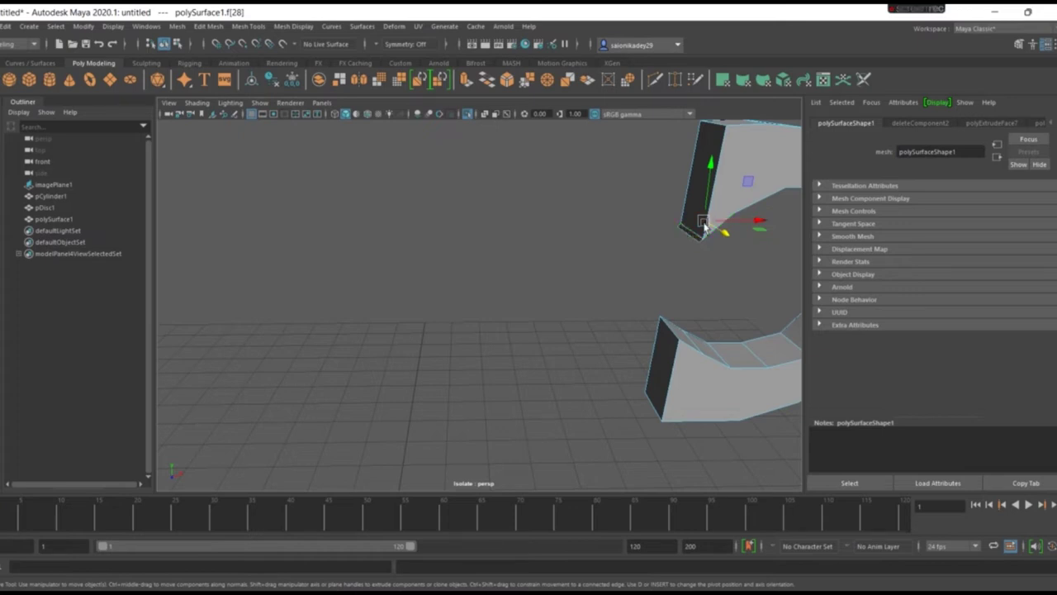
pyautogui.press('4')
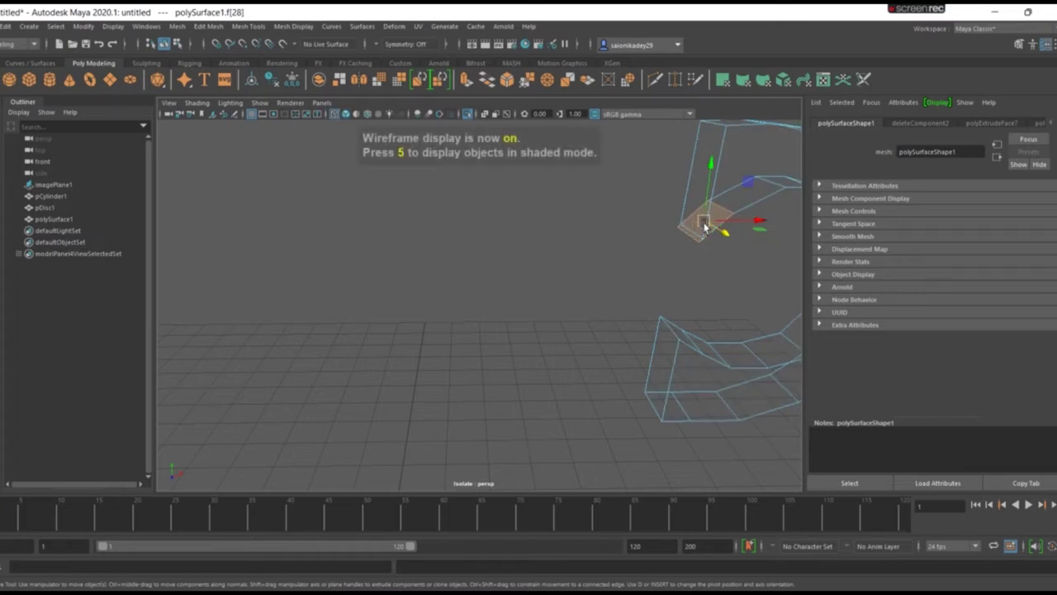
pyautogui.press('r')
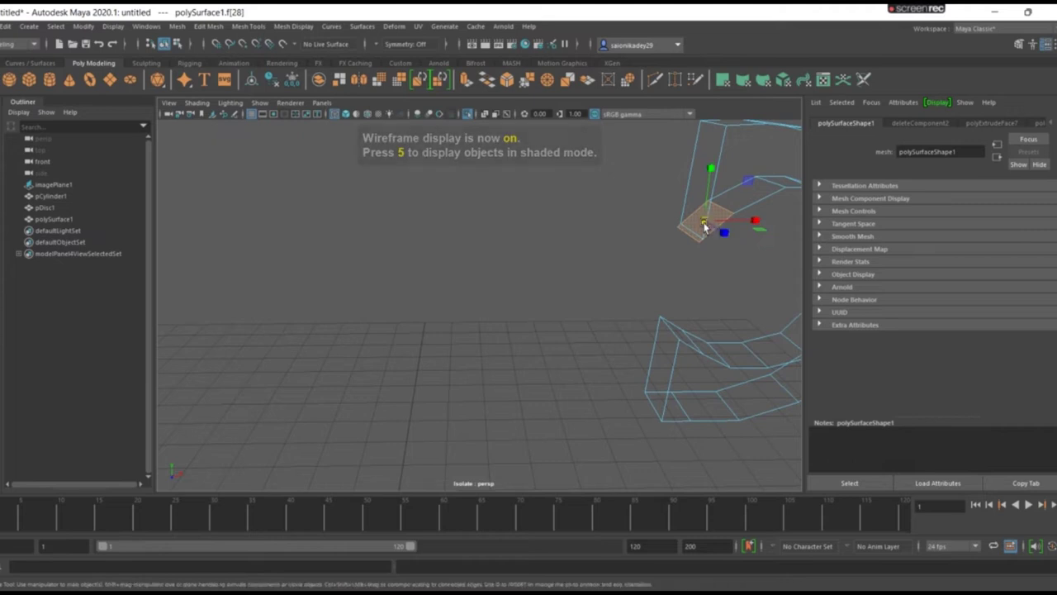
pyautogui.moveTo(709, 224); pyautogui.dragTo(695, 236)
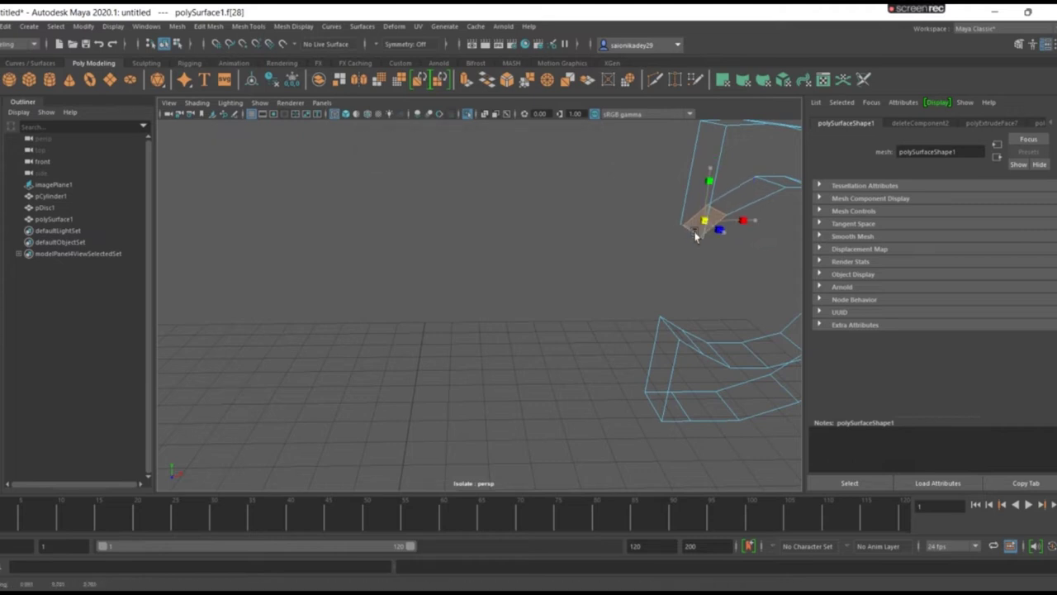
pyautogui.hotkey('ctrl', 'z')
pyautogui.hotkey('ctrl', 'z')
pyautogui.hotkey('ctrl', 'z')
pyautogui.hotkey('ctrl', 'z')
pyautogui.hotkey('ctrl', 'z')
pyautogui.hotkey('ctrl', 'z')
pyautogui.hotkey('ctrl', 'z')
pyautogui.hotkey('ctrl', 'z')
pyautogui.press('5')
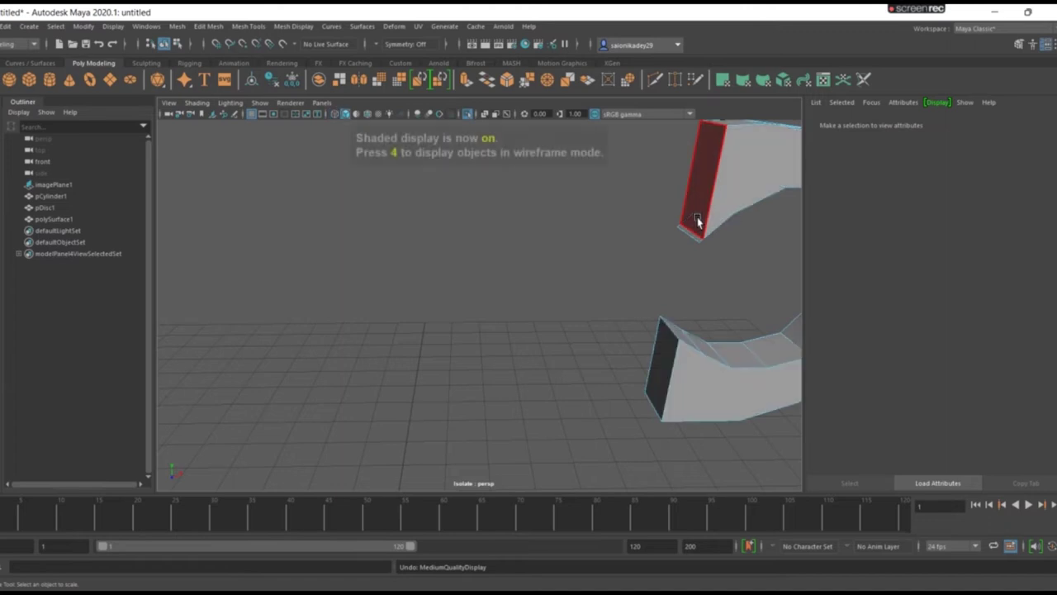
# Step: Select the bottom corner vertex at the upper arm's open end
pyautogui.moveTo(685, 237)
pyautogui.keyDown('alt'); pyautogui.mouseDown()
pyautogui.moveTo(630, 208)
pyautogui.moveTo(685, 233)
pyautogui.mouseUp(); pyautogui.keyUp('alt')
pyautogui.press('r')
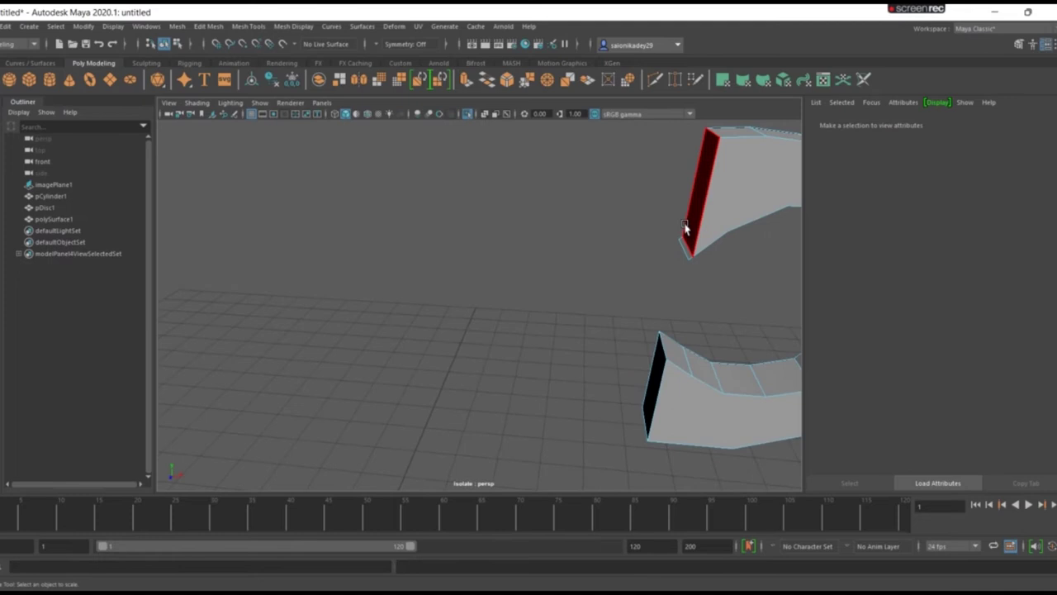
pyautogui.moveTo(687, 231); pyautogui.dragTo(637, 210, button='right')
pyautogui.moveTo(661, 224); pyautogui.dragTo(695, 264)
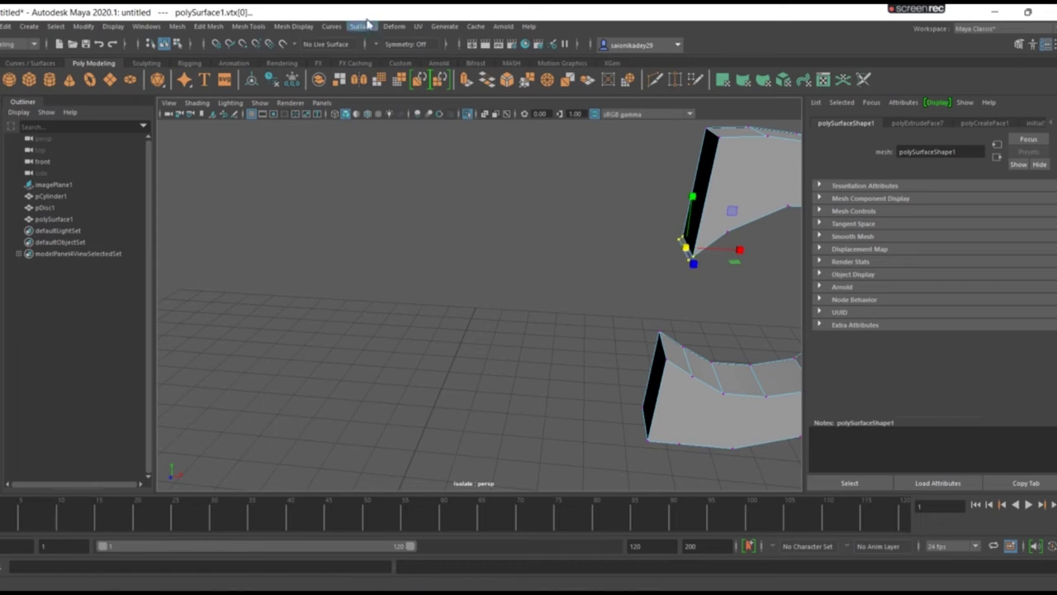
# Step: Merge the overlapping corner vertices on the upper handle piece
pyautogui.click(221, 27)
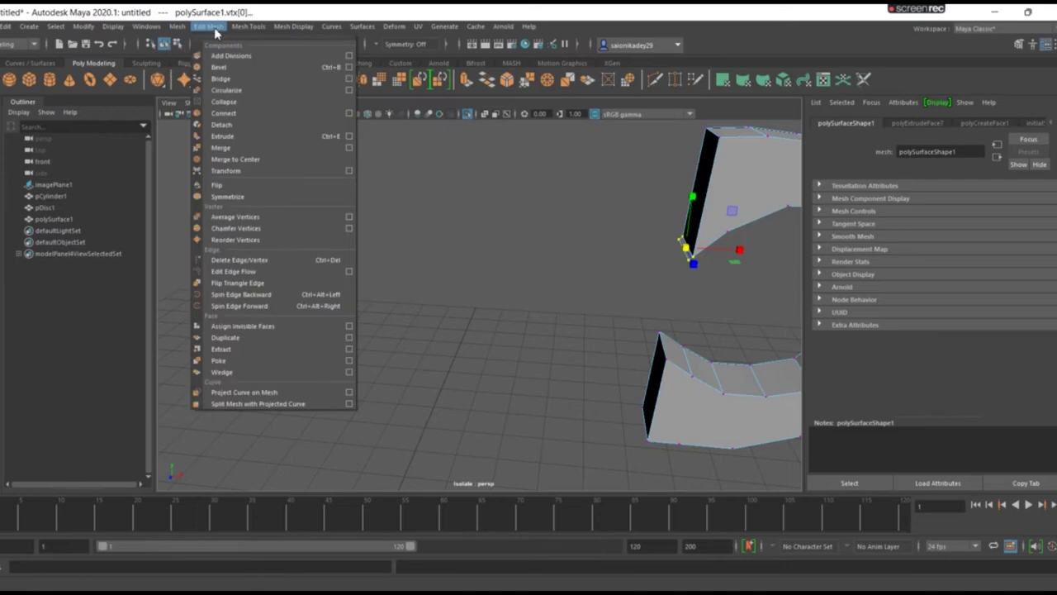
pyautogui.click(267, 148)
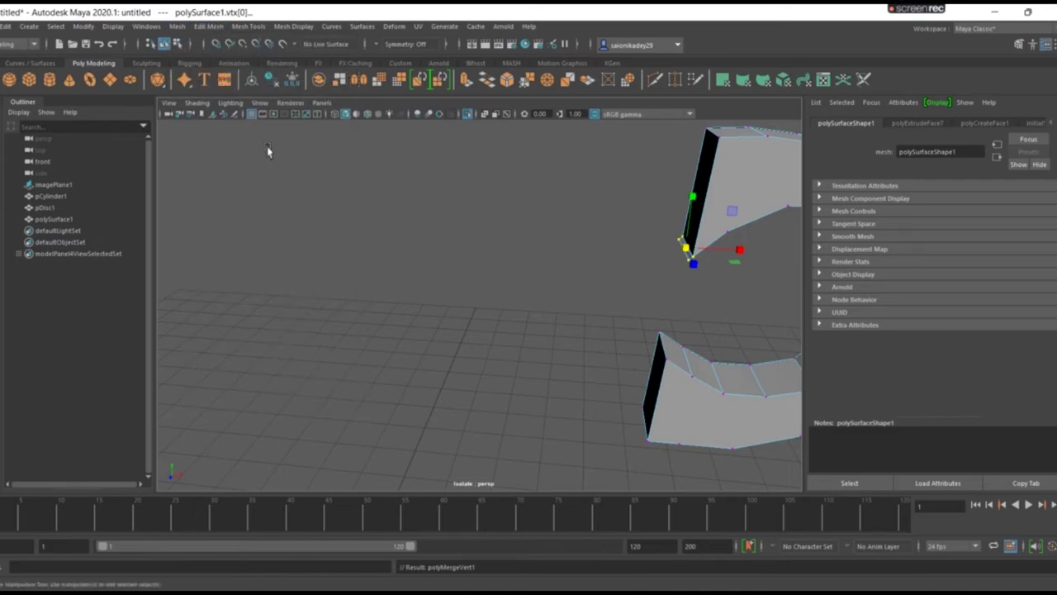
pyautogui.click(686, 218)
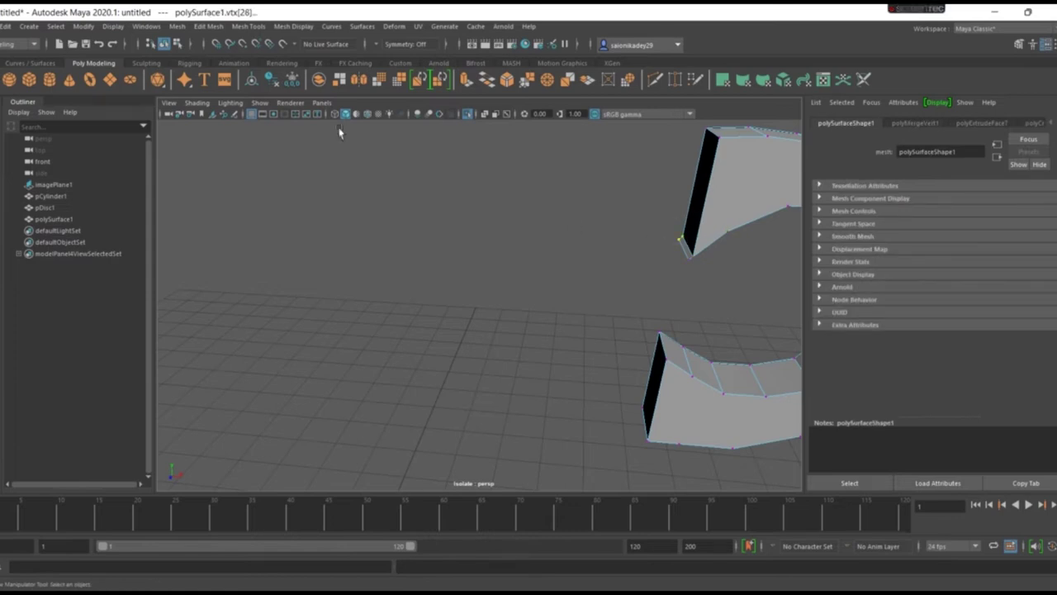
pyautogui.click(318, 80)
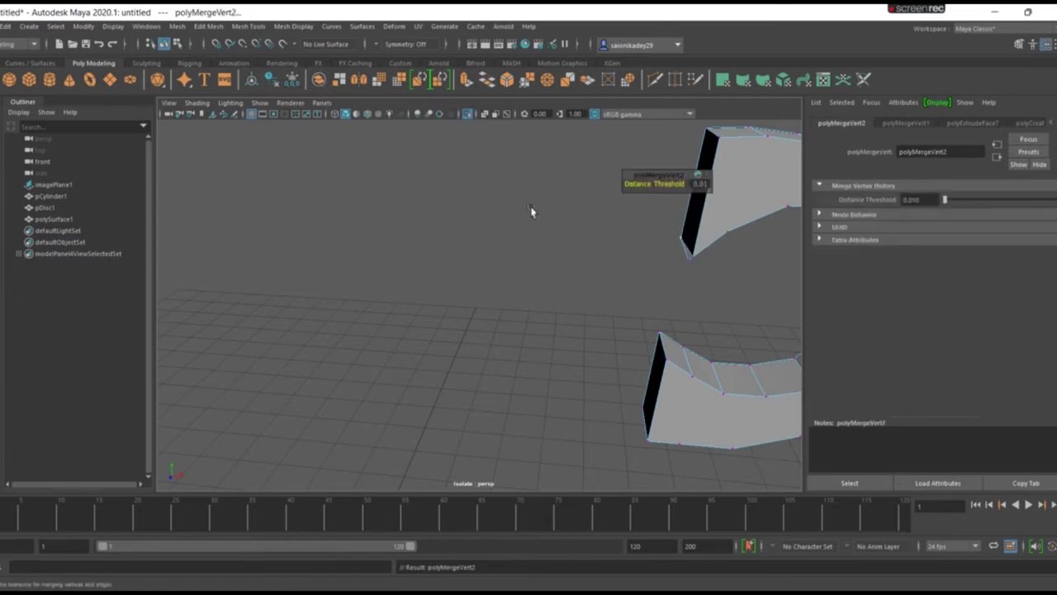
pyautogui.click(676, 261)
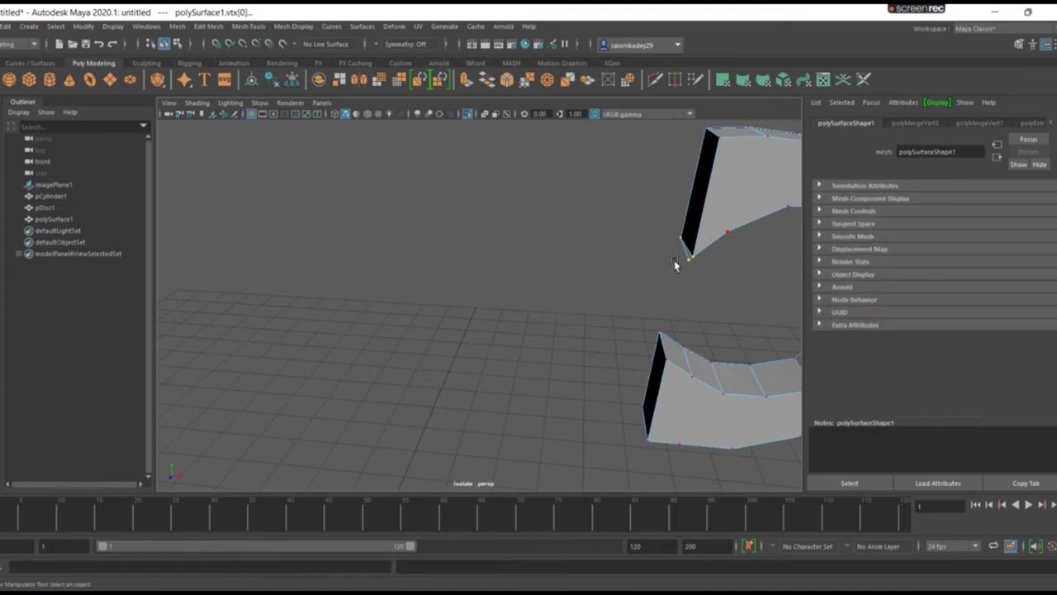
pyautogui.moveTo(702, 251); pyautogui.dragTo(671, 268)
pyautogui.press('g')
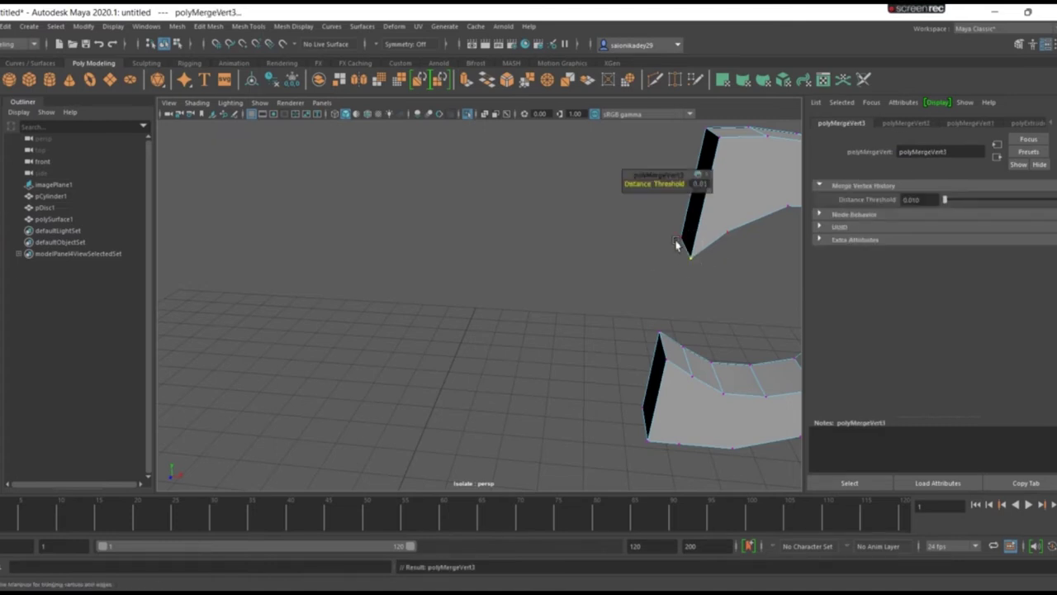
# Step: Test an edge loop on the upper piece and undo it
pyautogui.keyDown('alt'); pyautogui.moveTo(675, 245); pyautogui.dragTo(701, 253); pyautogui.keyUp('alt')
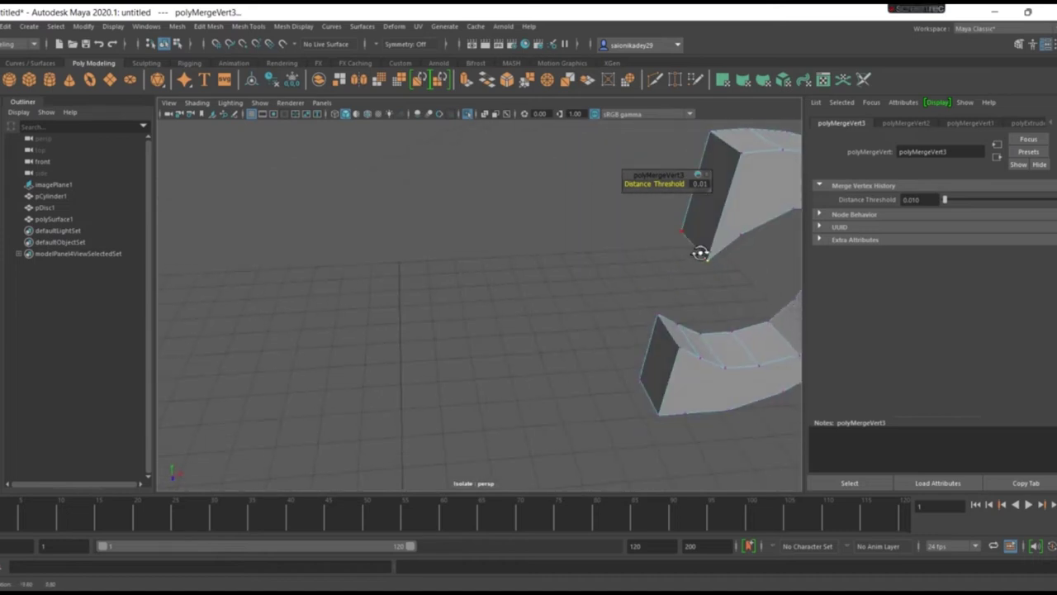
pyautogui.press('w')
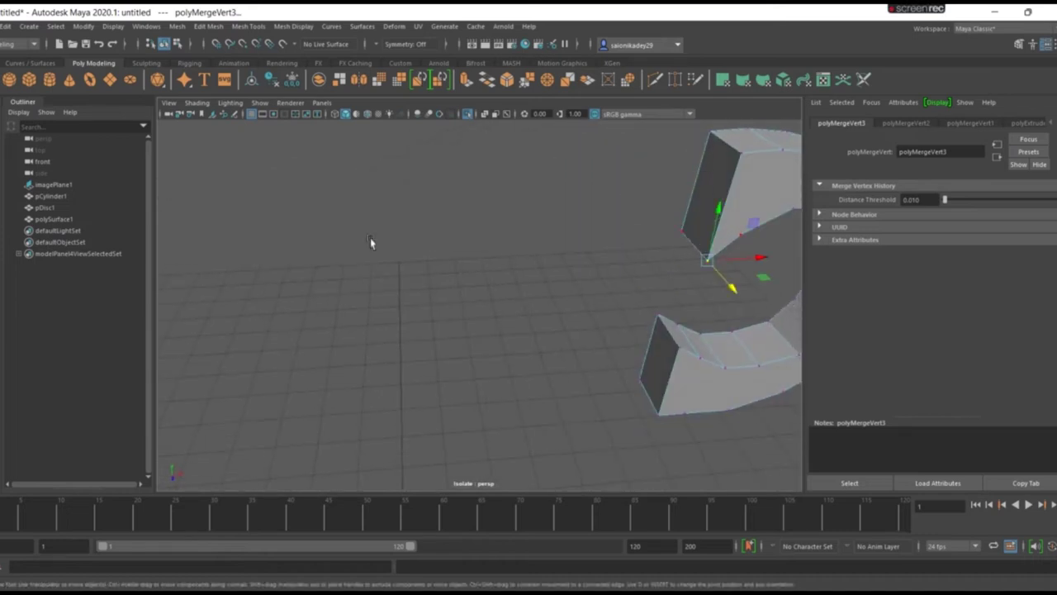
pyautogui.click(249, 25)
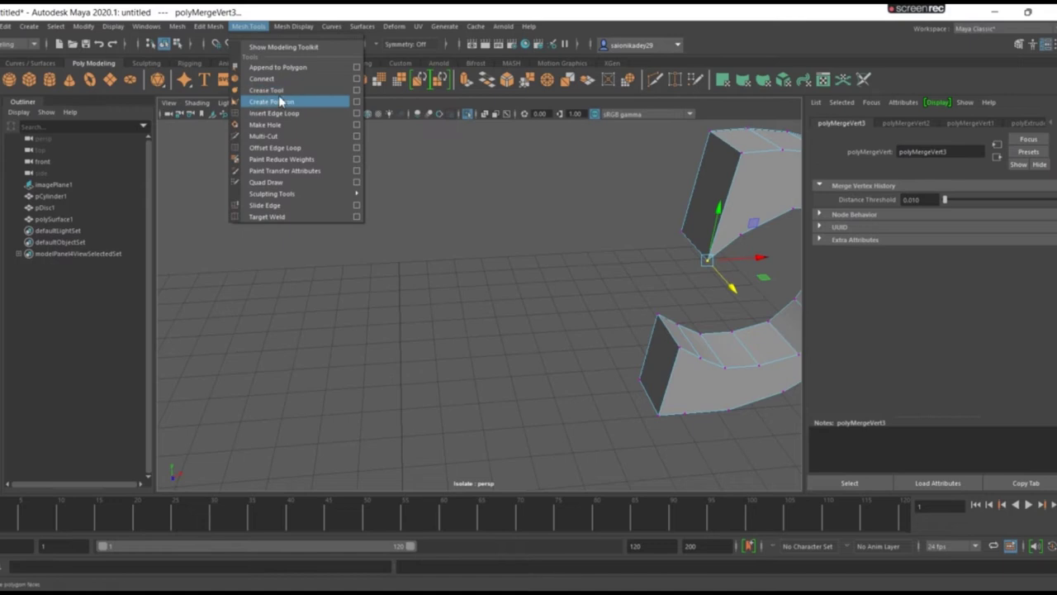
pyautogui.click(275, 113)
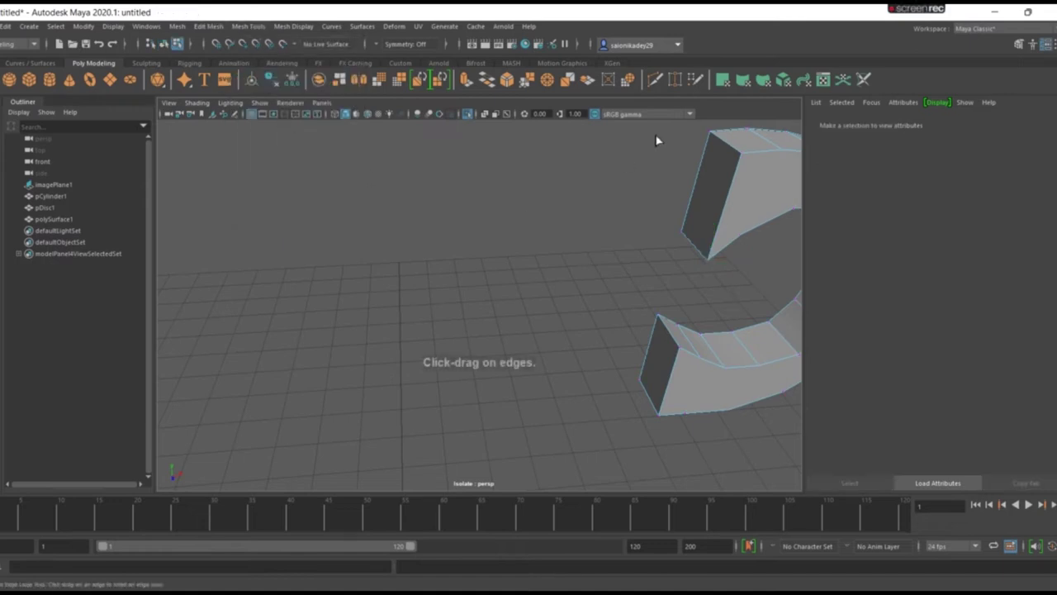
pyautogui.click(749, 160)
pyautogui.hotkey('ctrl', 'z')
# Step: Merge the corner vertices at the handle's open gap
pyautogui.moveTo(701, 195)
pyautogui.keyDown('alt'); pyautogui.mouseDown()
pyautogui.moveTo(660, 219)
pyautogui.moveTo(531, 182)
pyautogui.mouseUp(); pyautogui.keyUp('alt')
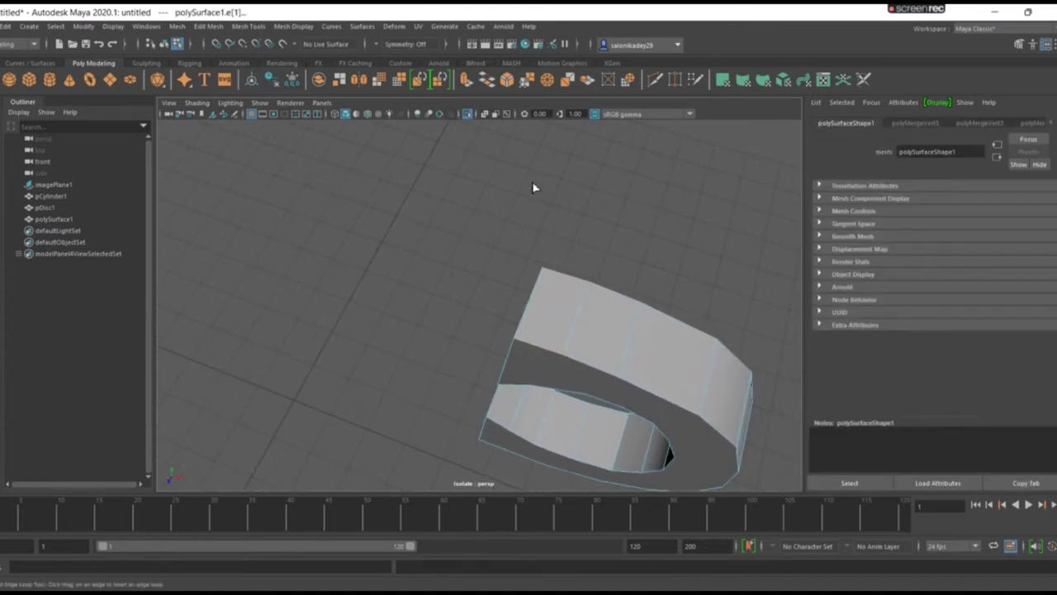
pyautogui.press('w')
pyautogui.moveTo(617, 344)
pyautogui.mouseDown(button='right')
pyautogui.moveTo(561, 332)
pyautogui.moveTo(550, 300)
pyautogui.mouseUp(button='right')
pyautogui.keyDown('alt'); pyautogui.moveTo(508, 337); pyautogui.dragTo(534, 344); pyautogui.keyUp('alt')
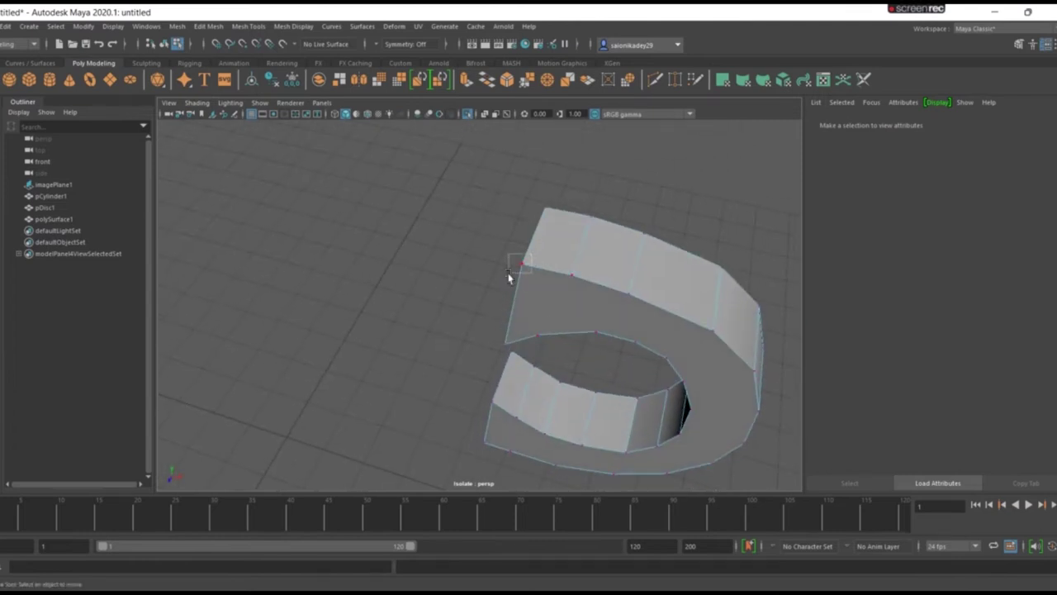
pyautogui.click(514, 264)
pyautogui.click(208, 26)
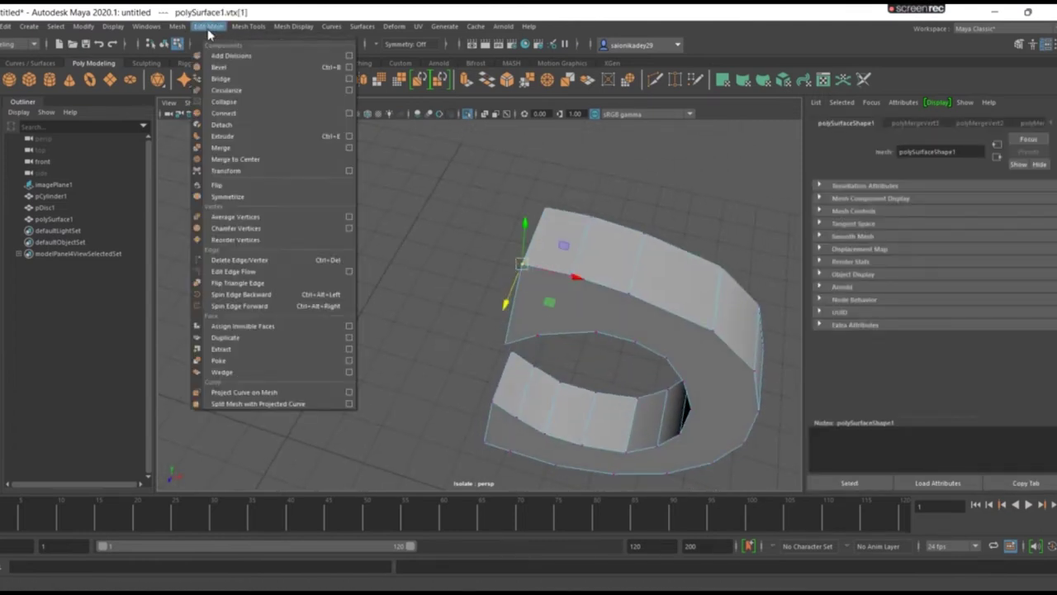
pyautogui.click(252, 147)
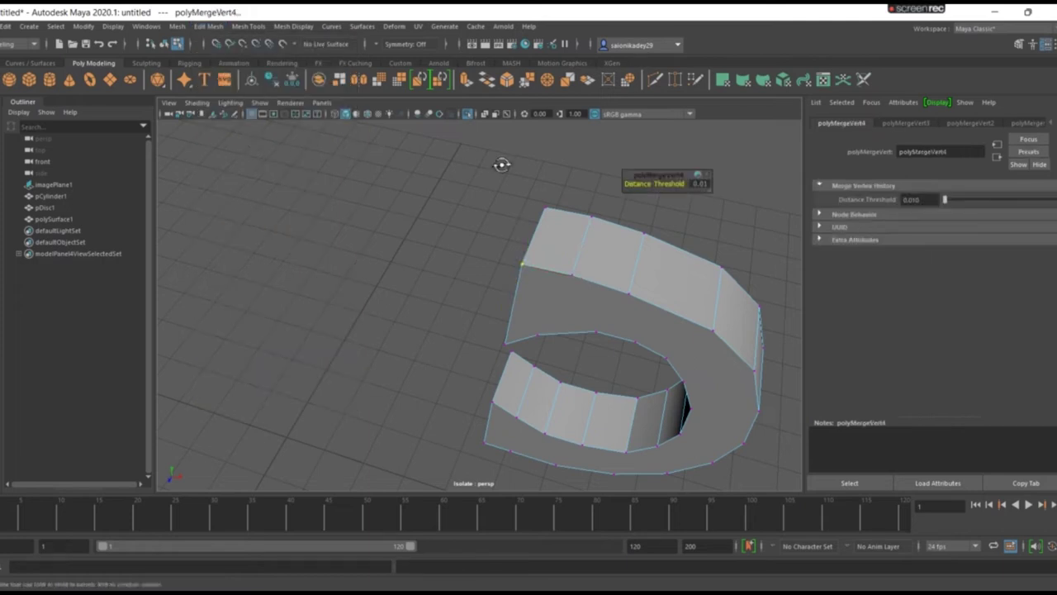
pyautogui.keyDown('alt'); pyautogui.moveTo(500, 162); pyautogui.dragTo(524, 195); pyautogui.keyUp('alt')
pyautogui.click(520, 305)
pyautogui.press('g')
# Step: Merge the remaining vertex pairs around the gap's corners
pyautogui.moveTo(512, 317)
pyautogui.keyDown('alt'); pyautogui.mouseDown()
pyautogui.moveTo(540, 330)
pyautogui.moveTo(599, 293)
pyautogui.mouseUp(); pyautogui.keyUp('alt')
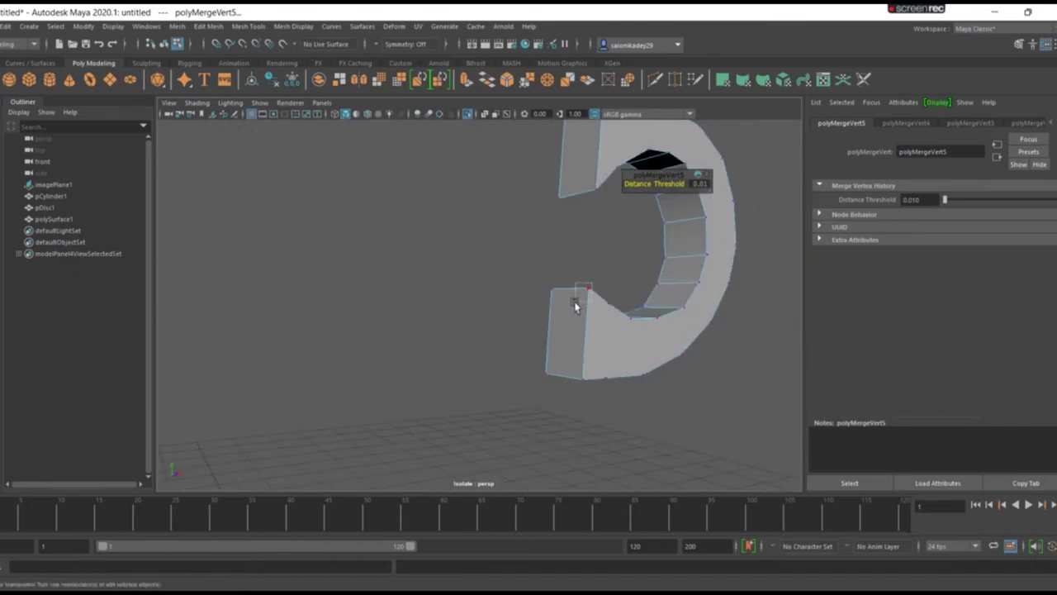
pyautogui.click(576, 295)
pyautogui.press('g')
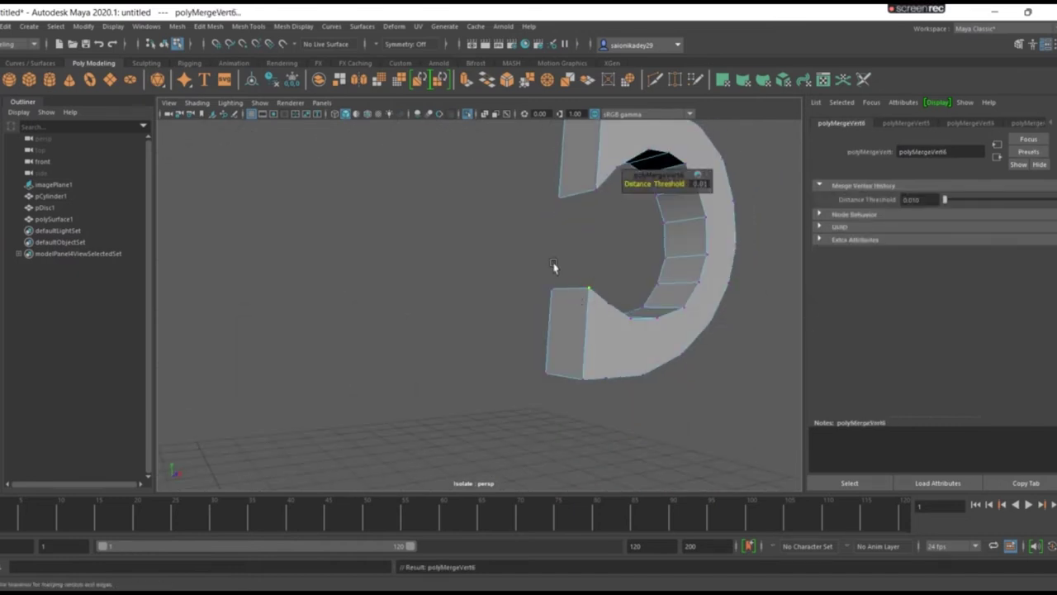
pyautogui.moveTo(552, 273); pyautogui.dragTo(534, 299)
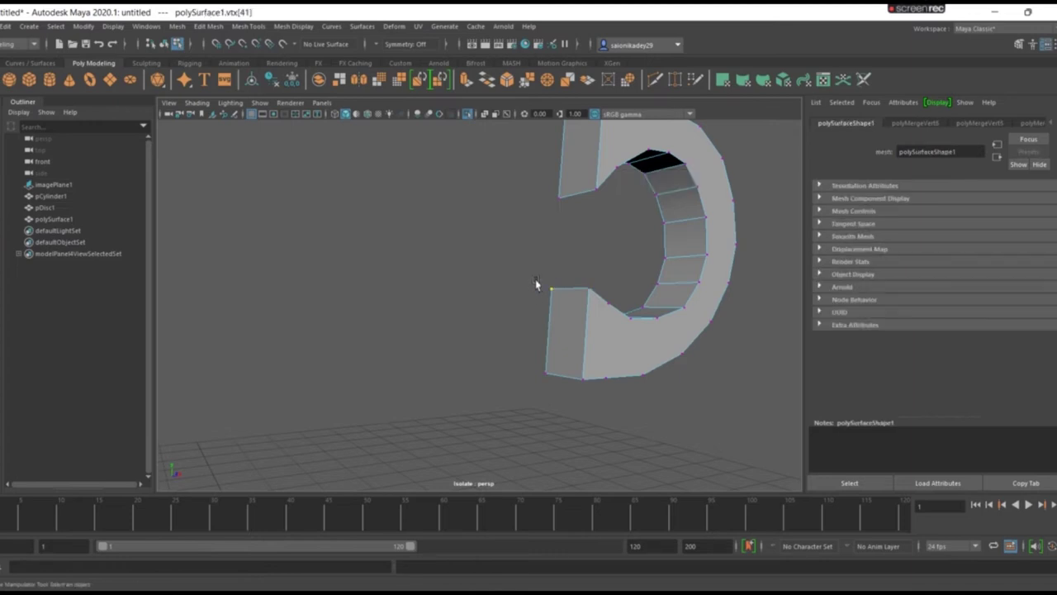
pyautogui.press('g')
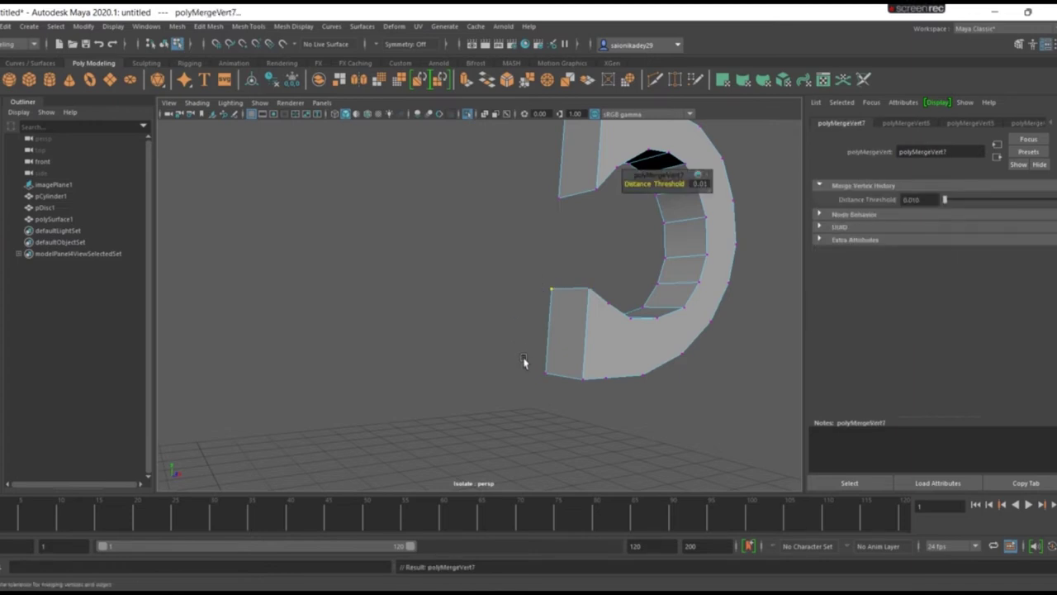
# Step: Merge a vertex on the C's far side, frame and inspect it, then undo that merge
pyautogui.keyDown('alt'); pyautogui.moveTo(522, 361); pyautogui.dragTo(663, 354); pyautogui.keyUp('alt')
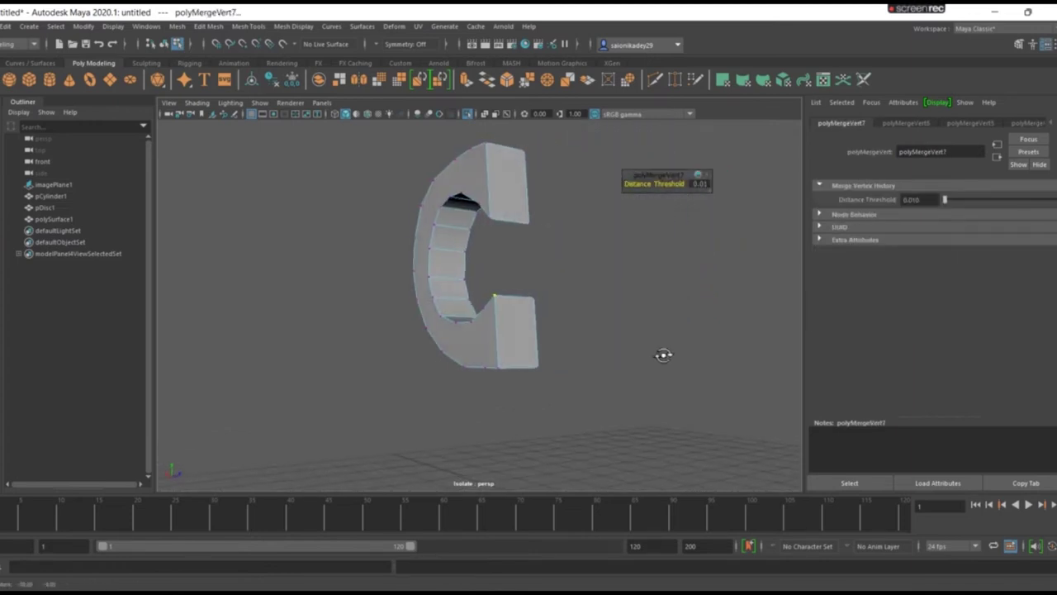
pyautogui.click(496, 369)
pyautogui.hotkey('ctrl', 'h')
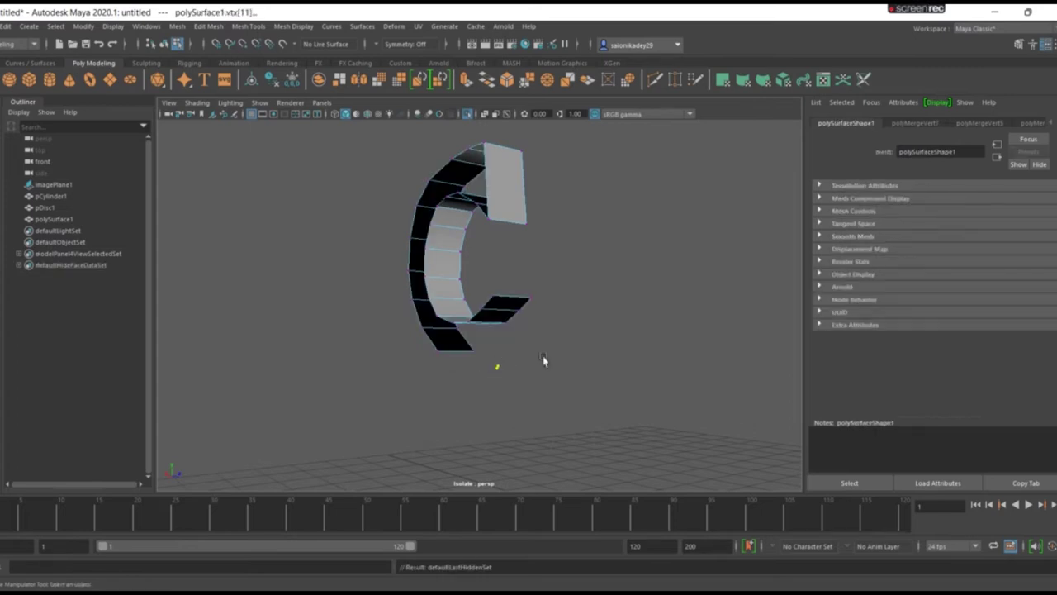
pyautogui.hotkey('ctrl', 'z')
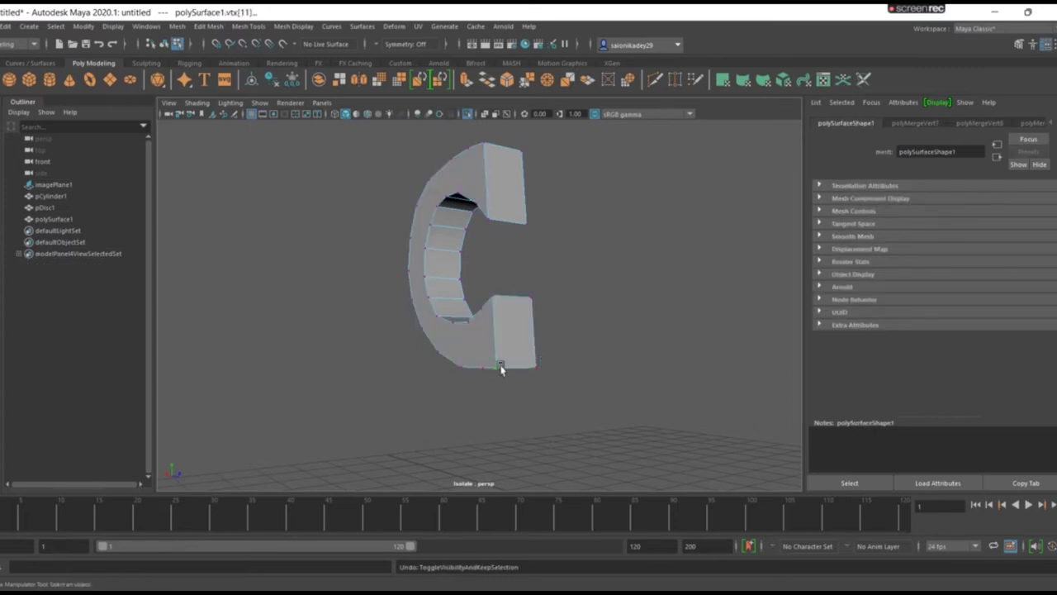
pyautogui.keyDown('shift'); pyautogui.moveTo(502, 366); pyautogui.dragTo(501, 359, button='right'); pyautogui.keyUp('shift')
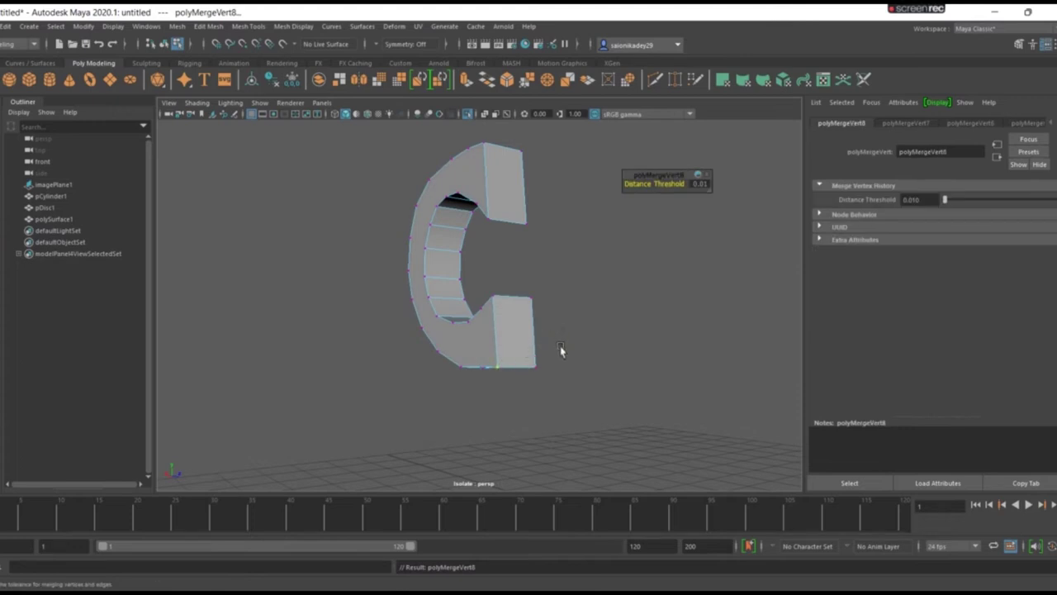
pyautogui.press('f')
pyautogui.keyDown('alt'); pyautogui.moveTo(561, 349); pyautogui.dragTo(485, 339); pyautogui.keyUp('alt')
pyautogui.hotkey('ctrl', 'z')
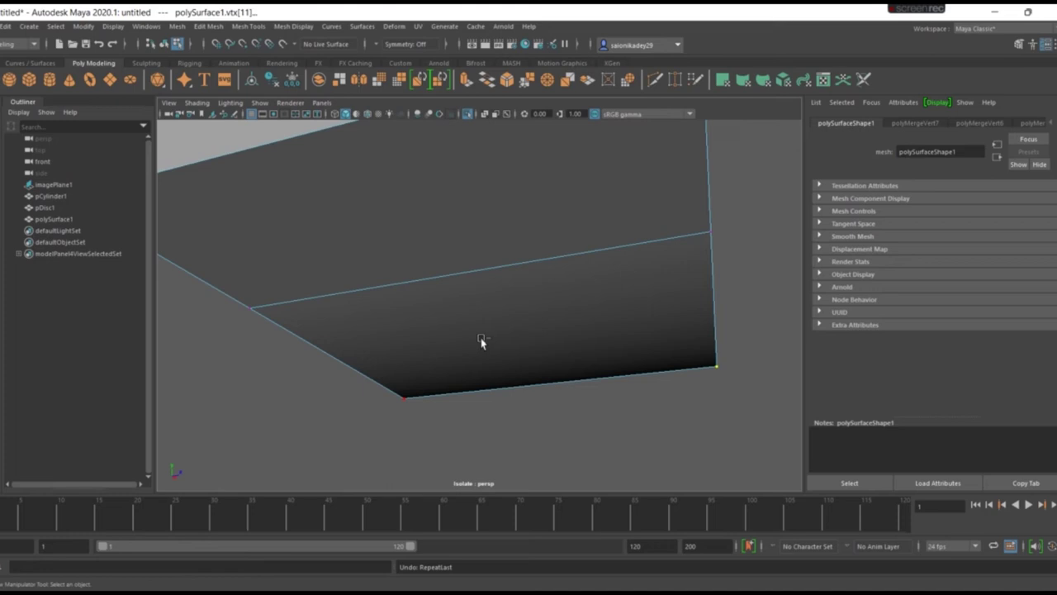
pyautogui.scroll(-5, 293, 323)
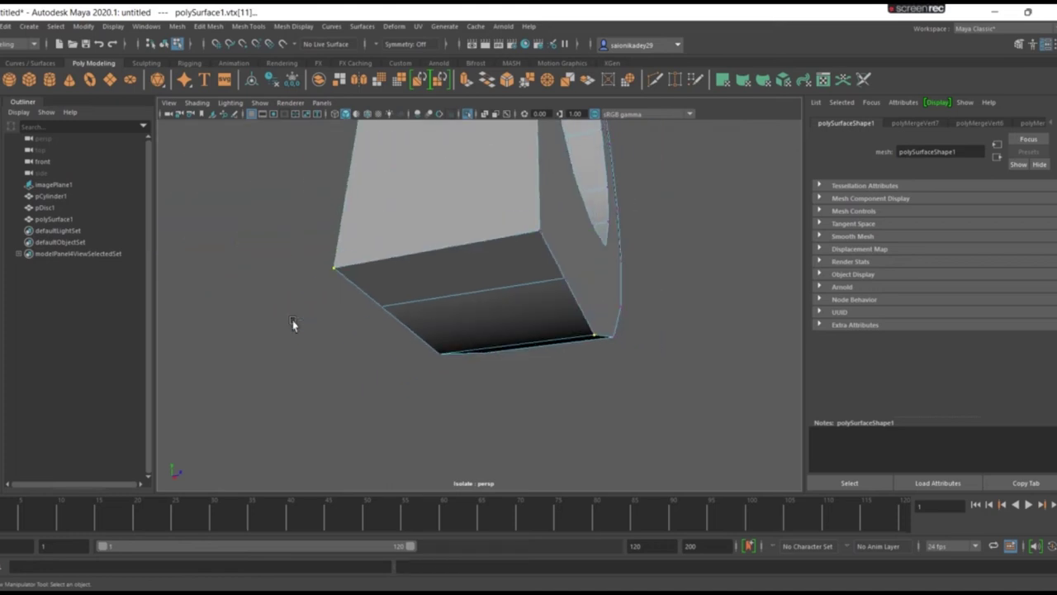
pyautogui.scroll(-5, 292, 323)
pyautogui.rightClick(479, 249)
# Step: Insert a first edge loop across the C-shaped handle
pyautogui.click(529, 234)
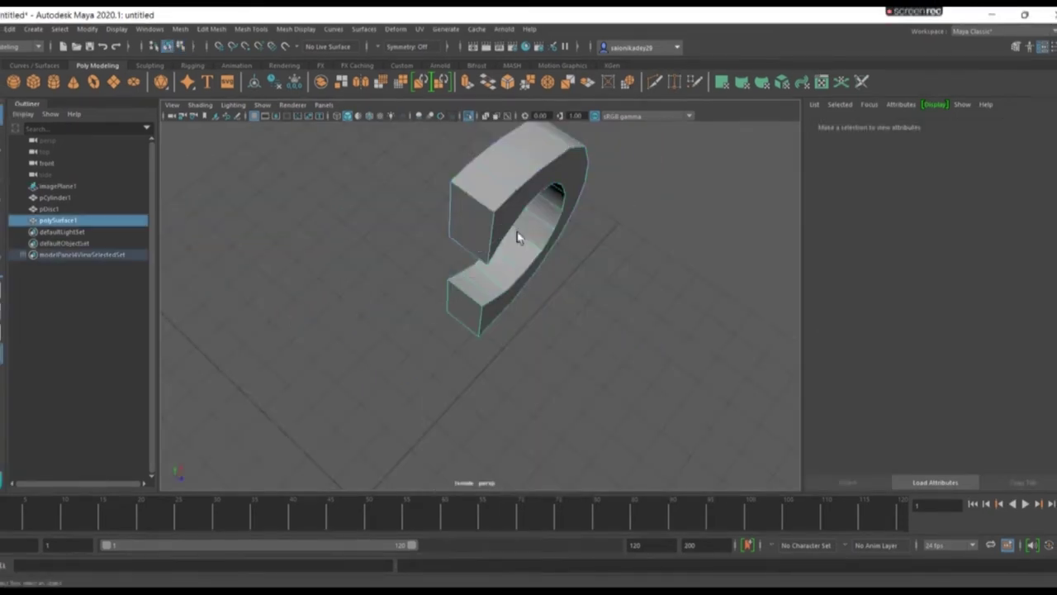
pyautogui.click(250, 29)
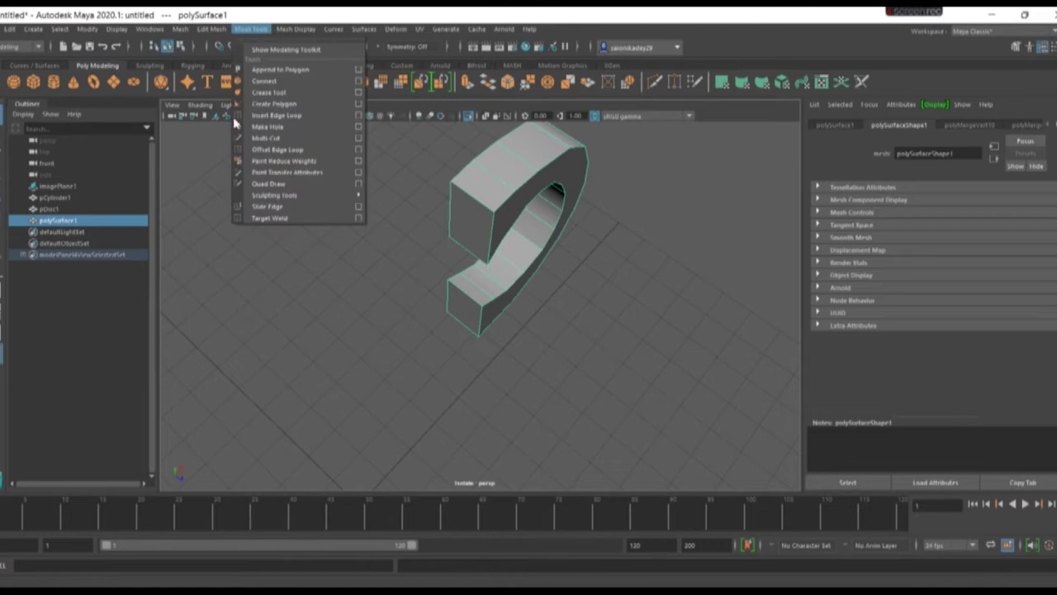
pyautogui.click(331, 115)
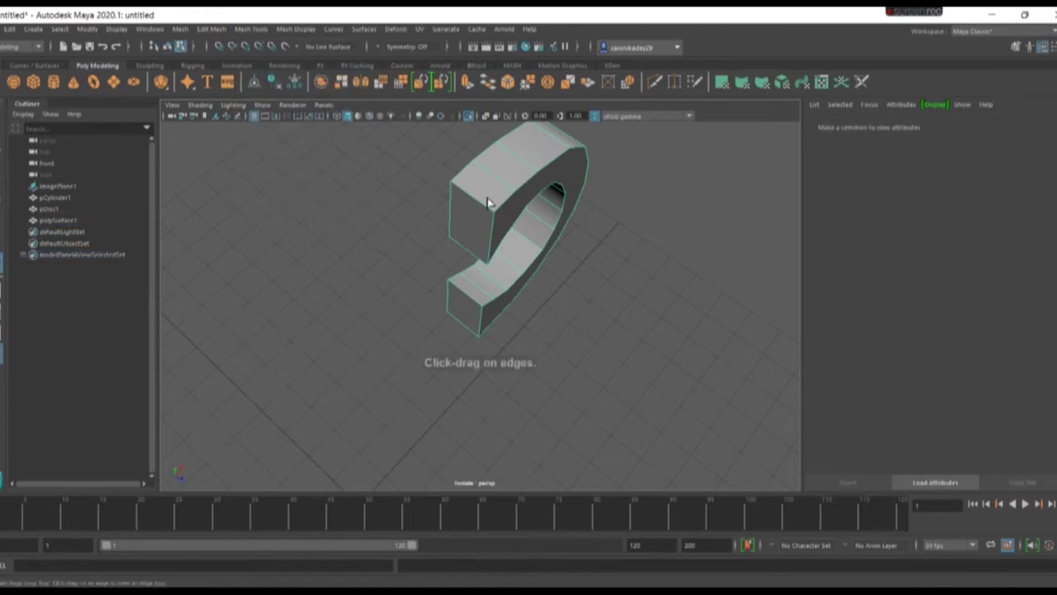
pyautogui.click(491, 215)
pyautogui.moveTo(491, 214); pyautogui.dragTo(495, 217)
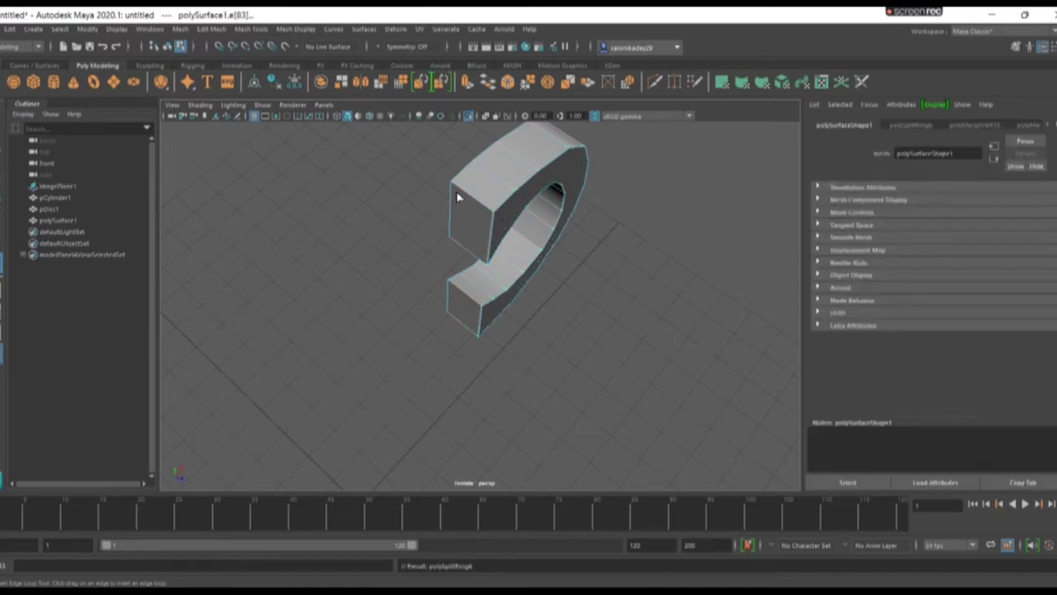
# Step: Add further edge loops near the upper end and along the lower arm
pyautogui.press('F11')
pyautogui.moveTo(451, 193)
pyautogui.mouseDown()
pyautogui.moveTo(469, 196)
pyautogui.moveTo(472, 220)
pyautogui.moveTo(569, 168)
pyautogui.moveTo(536, 198)
pyautogui.moveTo(559, 231)
pyautogui.moveTo(529, 220)
pyautogui.moveTo(541, 216)
pyautogui.mouseUp()
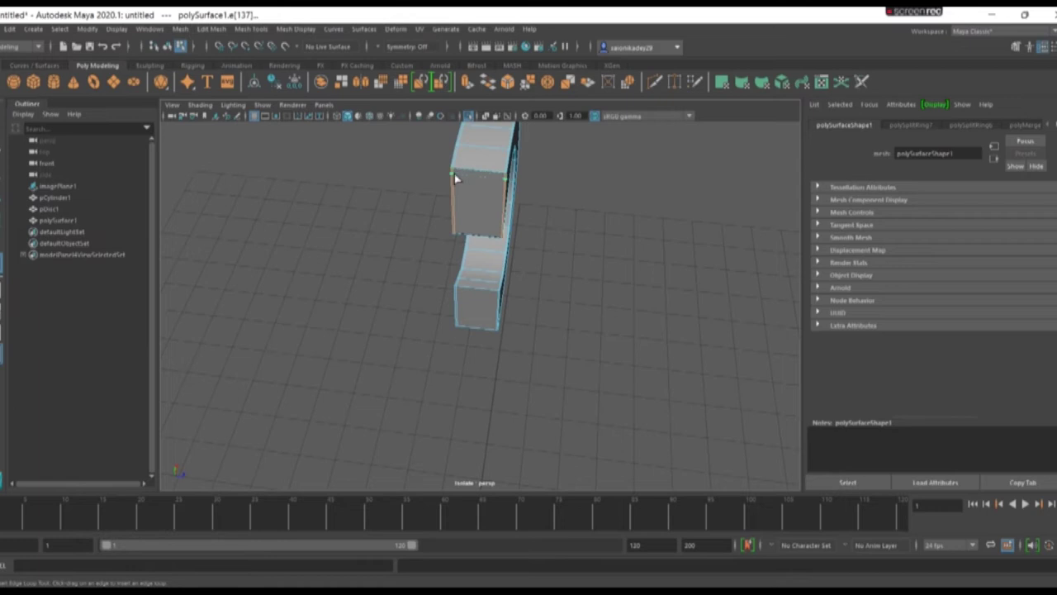
pyautogui.moveTo(462, 168); pyautogui.dragTo(450, 233)
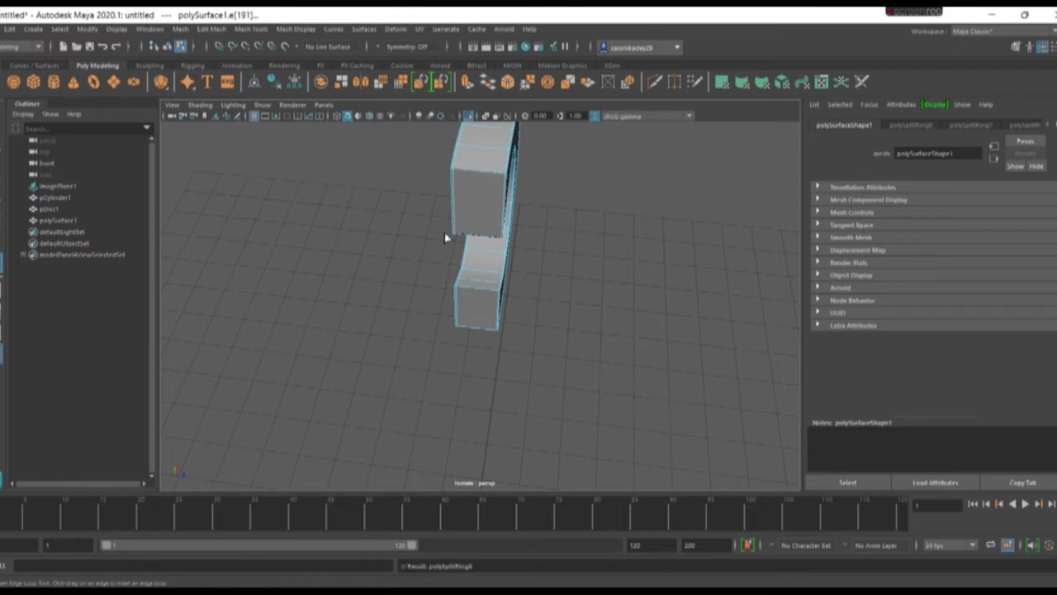
pyautogui.press('F8')
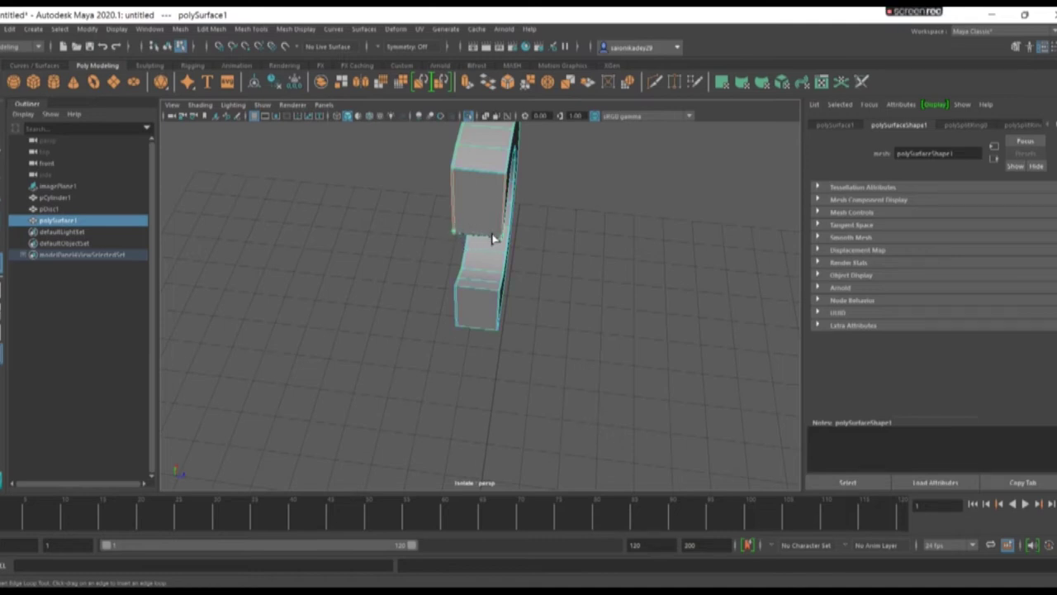
pyautogui.moveTo(493, 238)
pyautogui.mouseDown()
pyautogui.moveTo(477, 287)
pyautogui.moveTo(455, 303)
pyautogui.moveTo(466, 295)
pyautogui.moveTo(461, 327)
pyautogui.mouseUp()
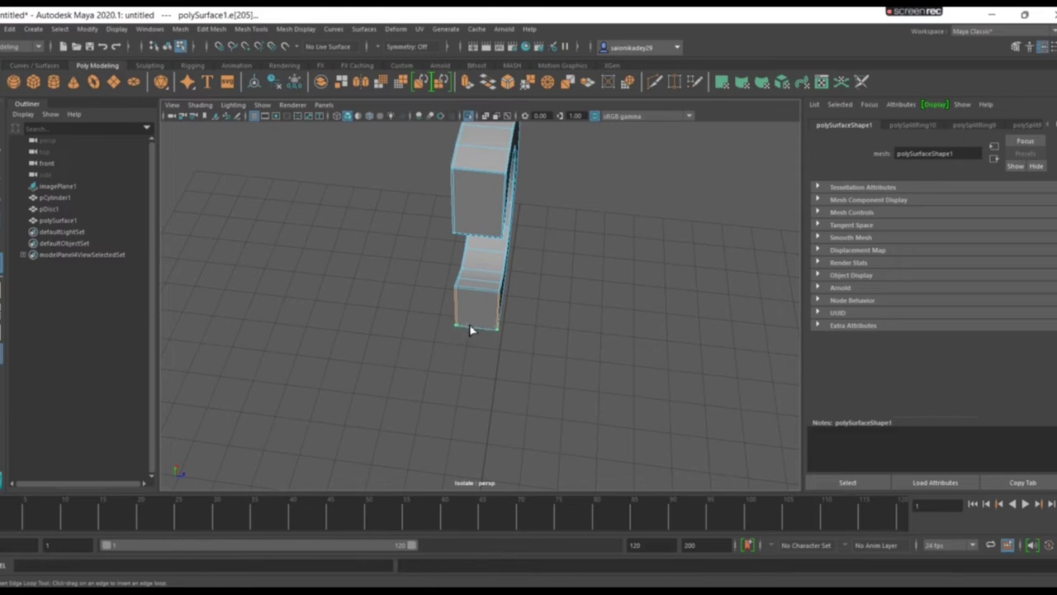
pyautogui.moveTo(469, 330); pyautogui.dragTo(496, 323)
# Step: Return to object mode and orbit around the handle to inspect the new loops
pyautogui.keyDown('alt'); pyautogui.moveTo(559, 312); pyautogui.dragTo(464, 289); pyautogui.keyUp('alt')
pyautogui.press('w')
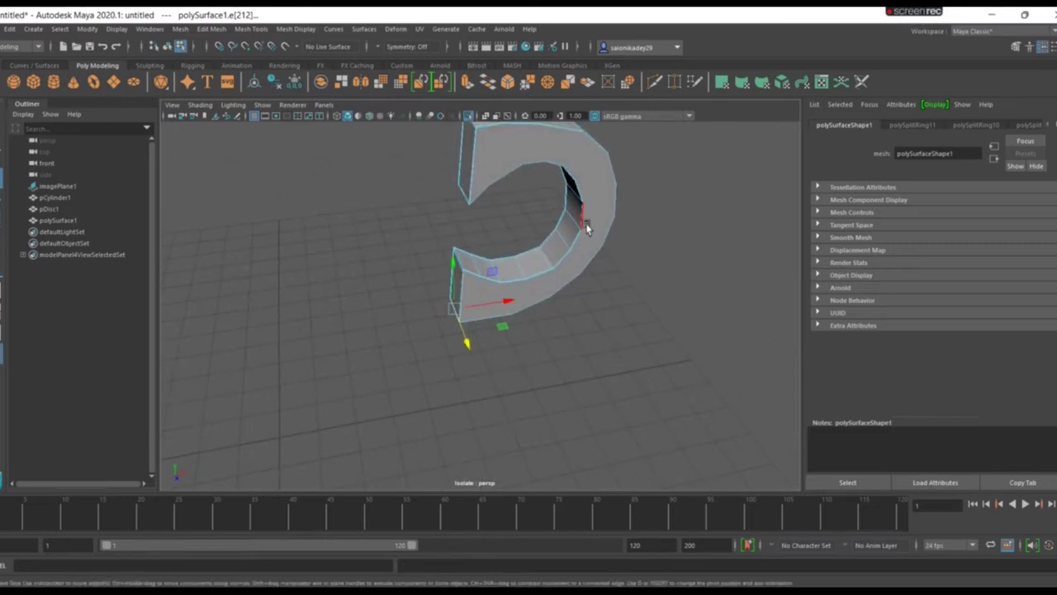
pyautogui.moveTo(590, 232); pyautogui.dragTo(639, 211, button='right')
pyautogui.keyDown('alt'); pyautogui.moveTo(637, 252); pyautogui.dragTo(595, 239); pyautogui.keyUp('alt')
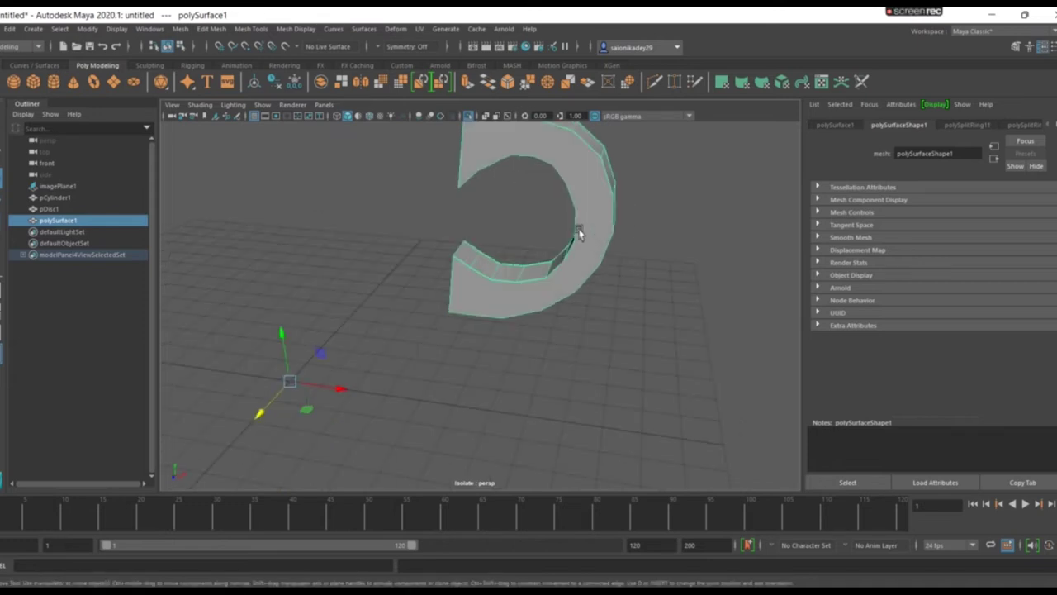
pyautogui.keyDown('alt'); pyautogui.moveTo(579, 232); pyautogui.dragTo(585, 217); pyautogui.keyUp('alt')
pyautogui.click(625, 300)
pyautogui.moveTo(625, 299)
pyautogui.keyDown('alt'); pyautogui.mouseDown()
pyautogui.moveTo(757, 290)
pyautogui.moveTo(625, 273)
pyautogui.moveTo(495, 309)
pyautogui.moveTo(757, 257)
pyautogui.moveTo(741, 289)
pyautogui.moveTo(623, 267)
pyautogui.mouseUp(); pyautogui.keyUp('alt')
pyautogui.click(496, 227)
pyautogui.keyDown('alt'); pyautogui.moveTo(495, 227); pyautogui.dragTo(496, 230); pyautogui.keyUp('alt')
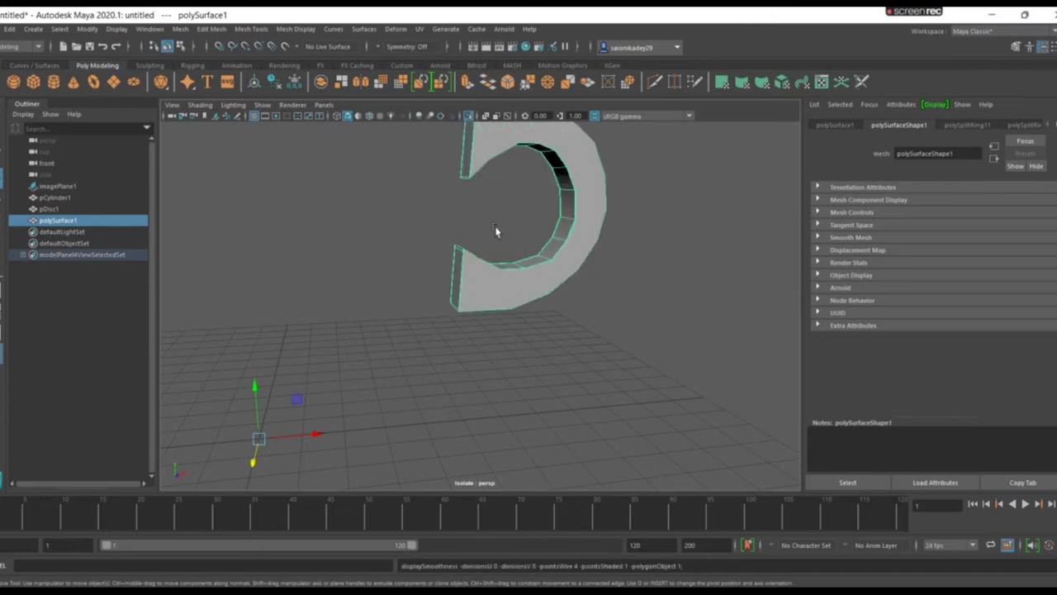
pyautogui.moveTo(593, 280)
pyautogui.keyDown('alt'); pyautogui.mouseDown()
pyautogui.moveTo(696, 275)
pyautogui.moveTo(557, 262)
pyautogui.moveTo(567, 264)
pyautogui.moveTo(528, 278)
pyautogui.moveTo(699, 283)
pyautogui.moveTo(559, 313)
pyautogui.moveTo(606, 319)
pyautogui.moveTo(529, 293)
pyautogui.moveTo(502, 267)
pyautogui.moveTo(495, 191)
pyautogui.moveTo(423, 231)
pyautogui.moveTo(559, 236)
pyautogui.moveTo(436, 259)
pyautogui.mouseUp(); pyautogui.keyUp('alt')
# Step: Place a Multi-Cut point, then undo it and the last edge-loop split, and zoom out
pyautogui.scroll(4, 442, 252)
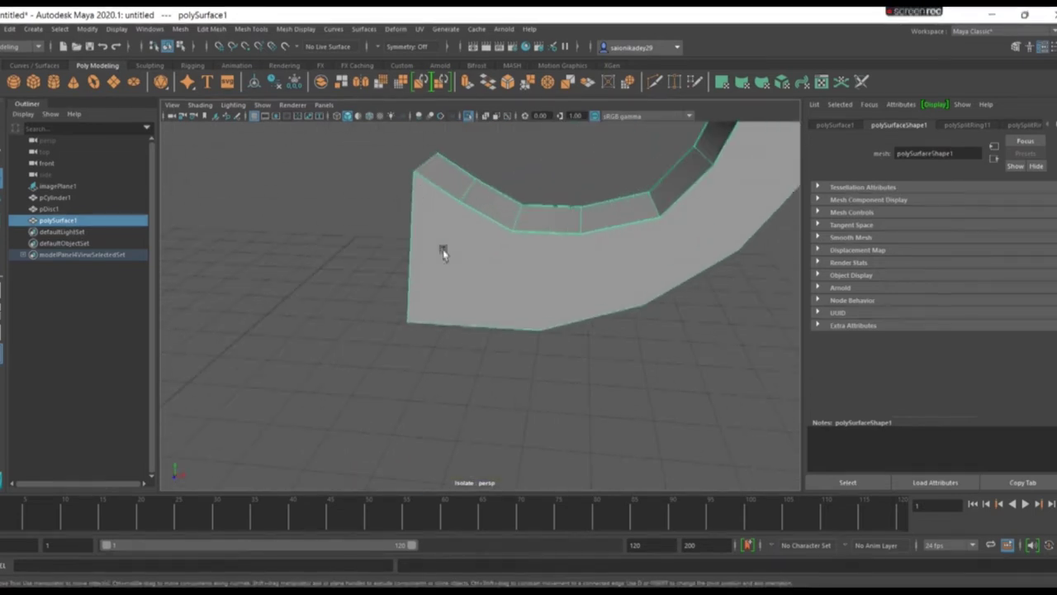
pyautogui.keyDown('alt'); pyautogui.moveTo(442, 251); pyautogui.dragTo(390, 291); pyautogui.keyUp('alt')
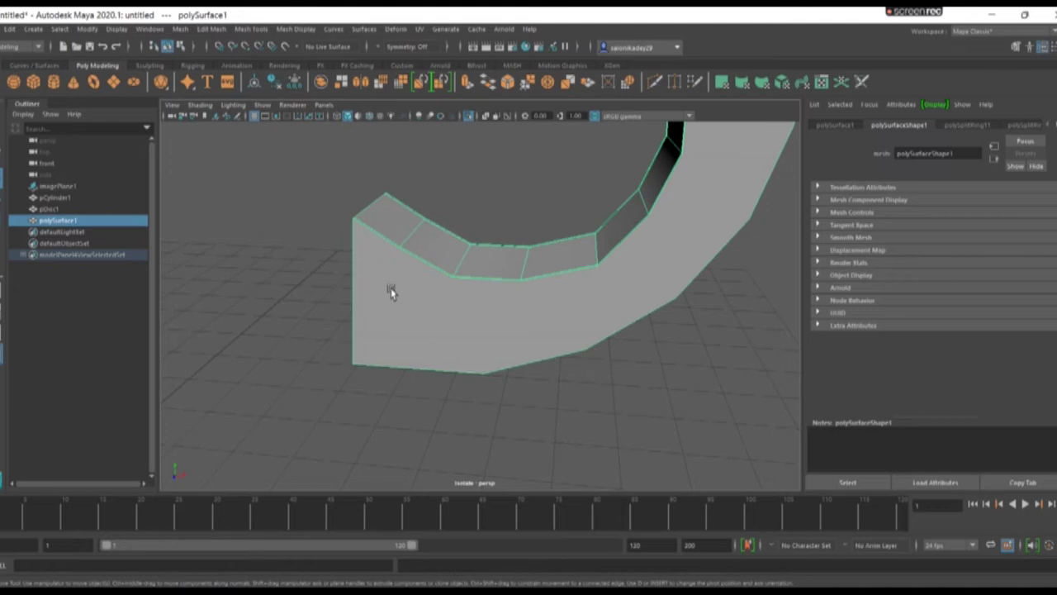
pyautogui.click(653, 90)
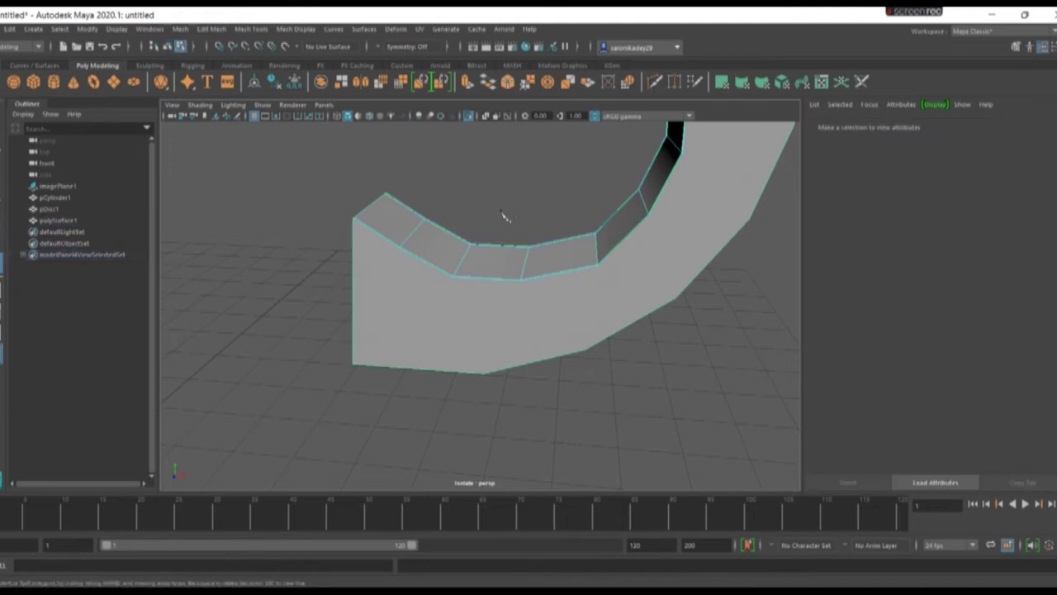
pyautogui.click(401, 249)
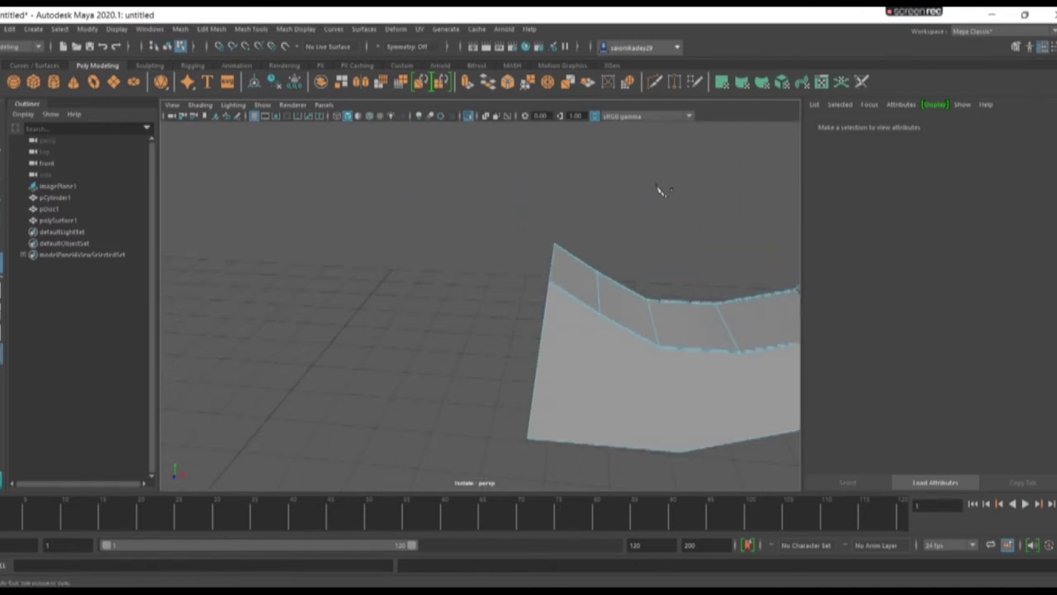
pyautogui.hotkey('ctrl', 'z')
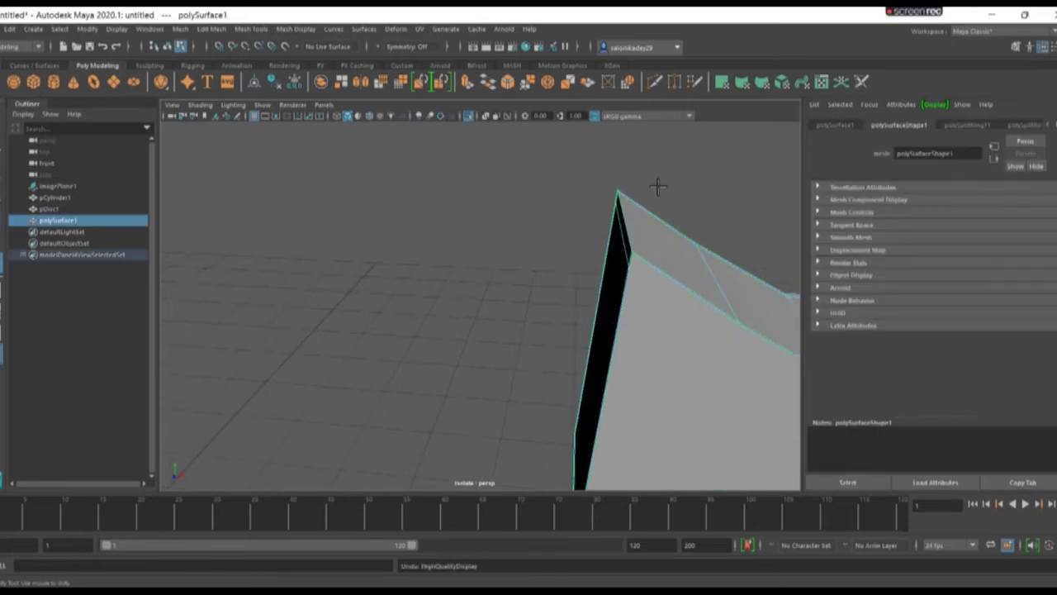
pyautogui.hotkey('ctrl', 'z')
pyautogui.hotkey('ctrl', 'z')
pyautogui.hotkey('ctrl', 'z')
pyautogui.hotkey('ctrl', 'z')
pyautogui.hotkey('ctrl', 'z')
pyautogui.hotkey('ctrl', 'z')
pyautogui.hotkey('ctrl', 'z')
pyautogui.hotkey('ctrl', 'z')
pyautogui.hotkey('ctrl', 'z')
pyautogui.hotkey('ctrl', 'z')
pyautogui.hotkey('ctrl', 'z')
pyautogui.hotkey('ctrl', 'z')
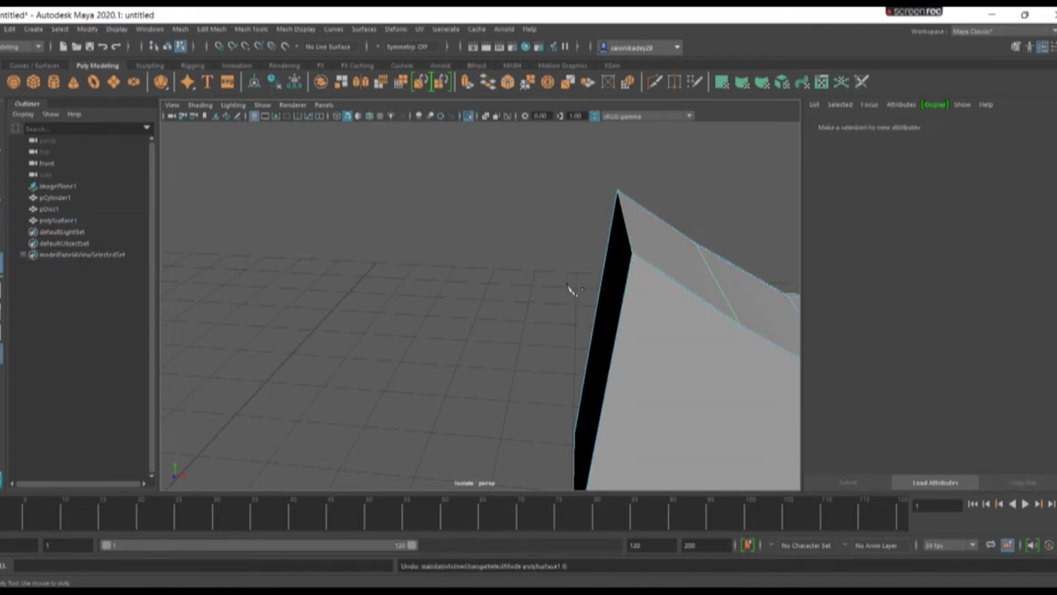
pyautogui.hotkey('ctrl', 'z')
pyautogui.keyDown('alt'); pyautogui.moveTo(570, 289); pyautogui.dragTo(516, 286); pyautogui.keyUp('alt')
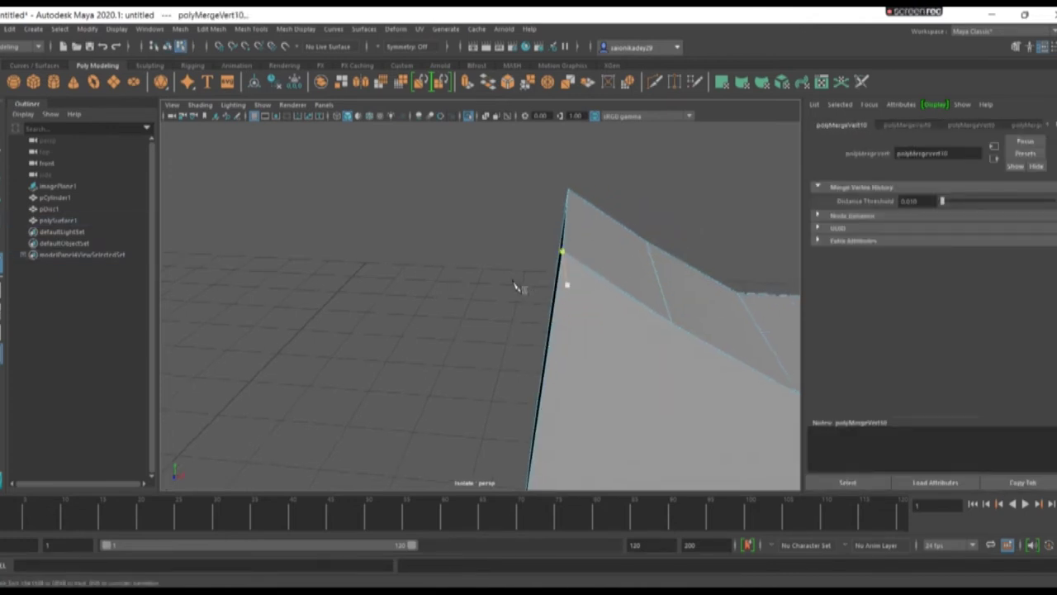
pyautogui.scroll(-2, 513, 287)
pyautogui.scroll(-2, 513, 287)
pyautogui.scroll(-2, 514, 286)
pyautogui.scroll(-3, 516, 287)
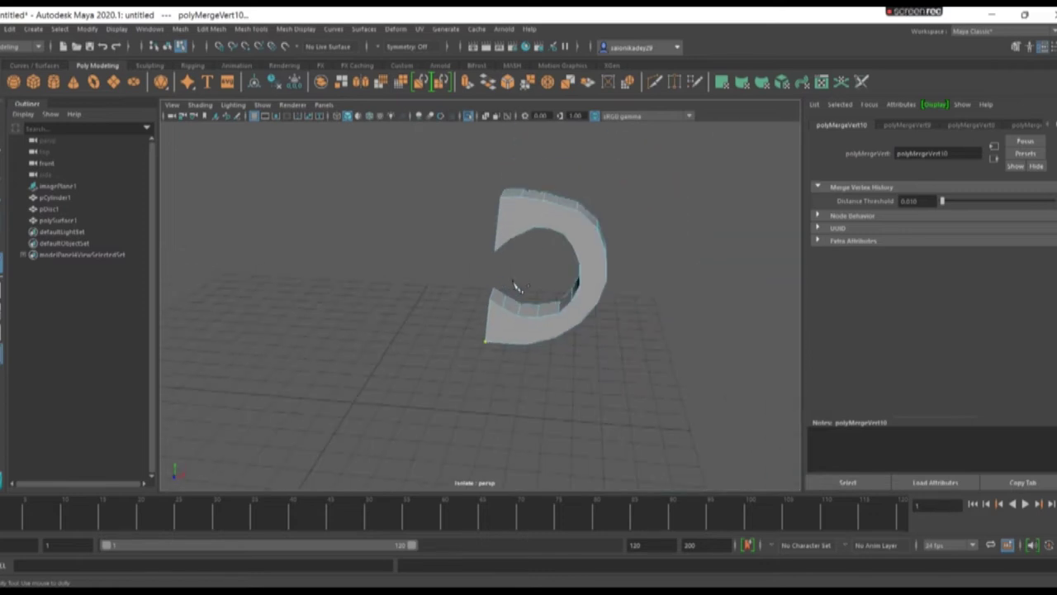
# Step: Undo one more step and orbit to a low angle on the handle
pyautogui.hotkey('ctrl', 'z')
pyautogui.hotkey('ctrl', 'z')
pyautogui.hotkey('ctrl', 'z')
pyautogui.hotkey('ctrl', 'z')
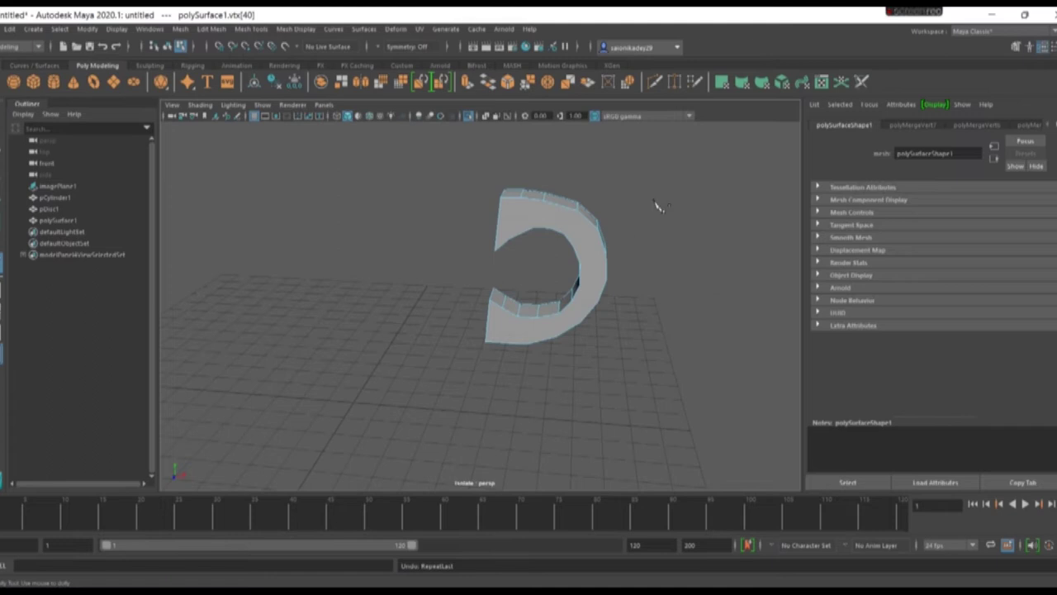
pyautogui.keyDown('alt'); pyautogui.moveTo(658, 206); pyautogui.dragTo(613, 252); pyautogui.keyUp('alt')
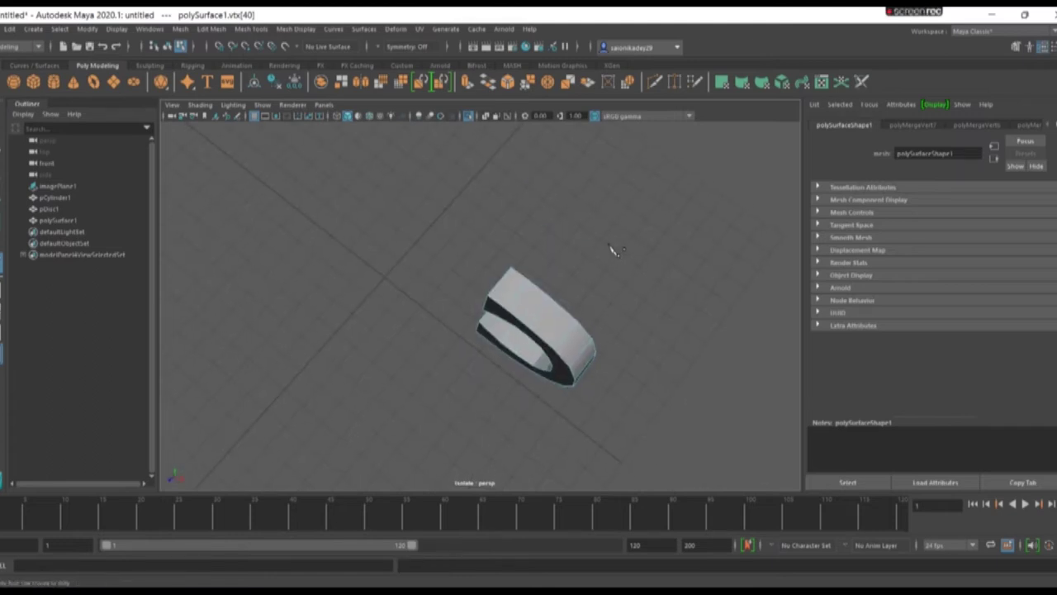
pyautogui.scroll(4, 562, 303)
pyautogui.moveTo(560, 301)
pyautogui.keyDown('alt'); pyautogui.mouseDown()
pyautogui.moveTo(717, 288)
pyautogui.moveTo(538, 253)
pyautogui.moveTo(592, 257)
pyautogui.moveTo(606, 240)
pyautogui.mouseUp(); pyautogui.keyUp('alt')
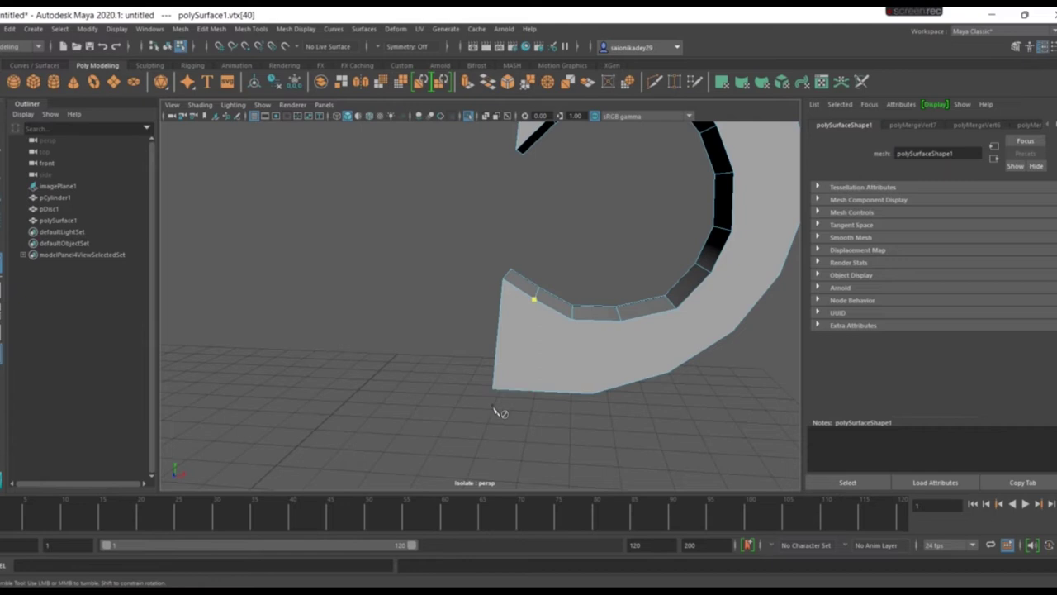
pyautogui.keyDown('alt'); pyautogui.moveTo(500, 411); pyautogui.dragTo(549, 347); pyautogui.keyUp('alt')
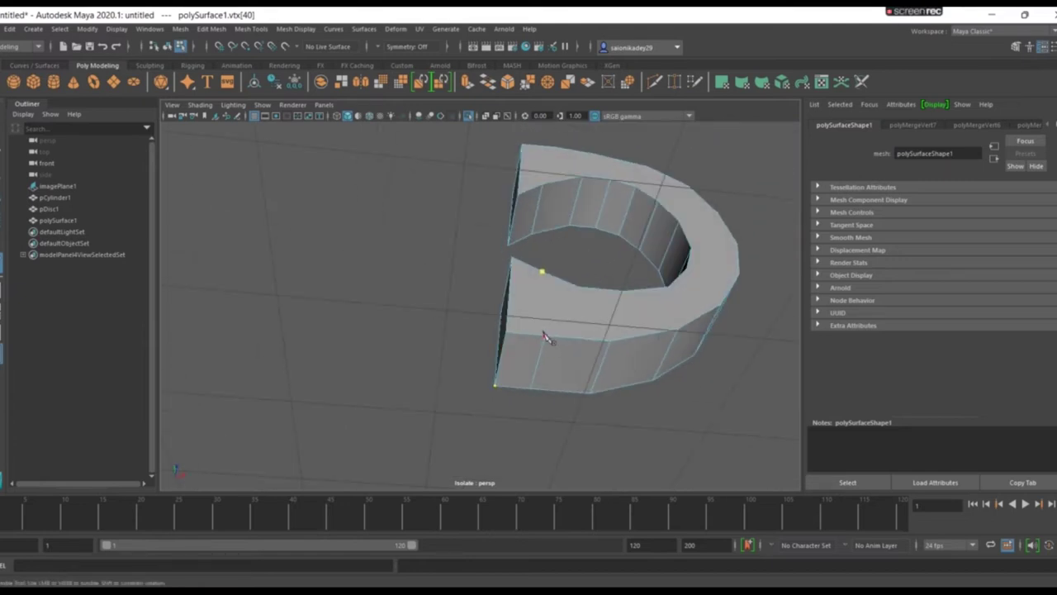
pyautogui.moveTo(496, 420)
pyautogui.keyDown('alt'); pyautogui.mouseDown()
pyautogui.moveTo(748, 465)
pyautogui.moveTo(703, 502)
pyautogui.moveTo(658, 479)
pyautogui.mouseUp(); pyautogui.keyUp('alt')
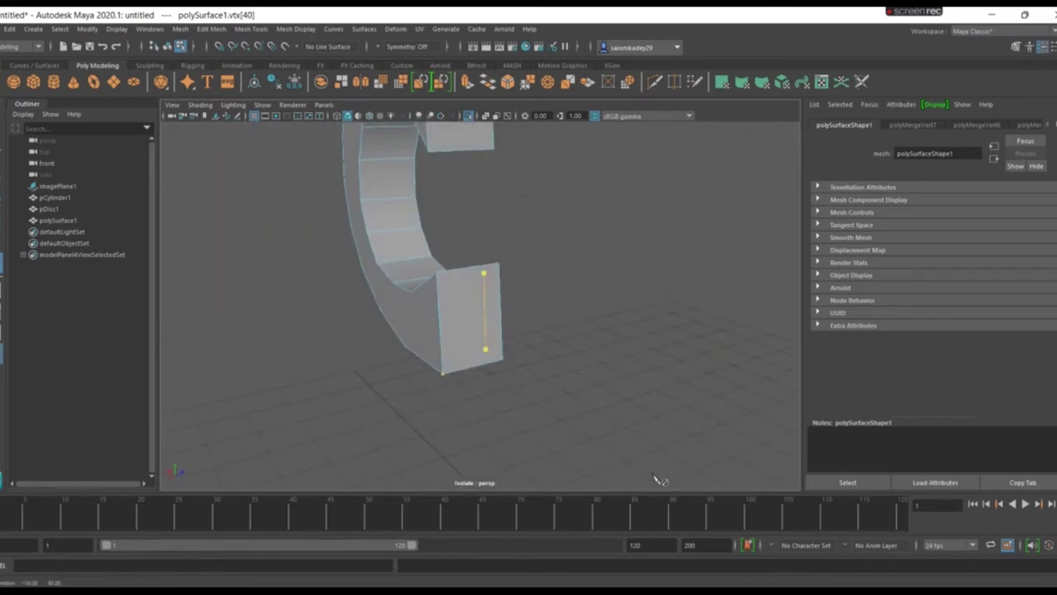
pyautogui.click(652, 477)
pyautogui.moveTo(566, 355)
pyautogui.keyDown('alt'); pyautogui.mouseDown()
pyautogui.moveTo(548, 338)
pyautogui.moveTo(644, 319)
pyautogui.moveTo(482, 289)
pyautogui.mouseUp(); pyautogui.keyUp('alt')
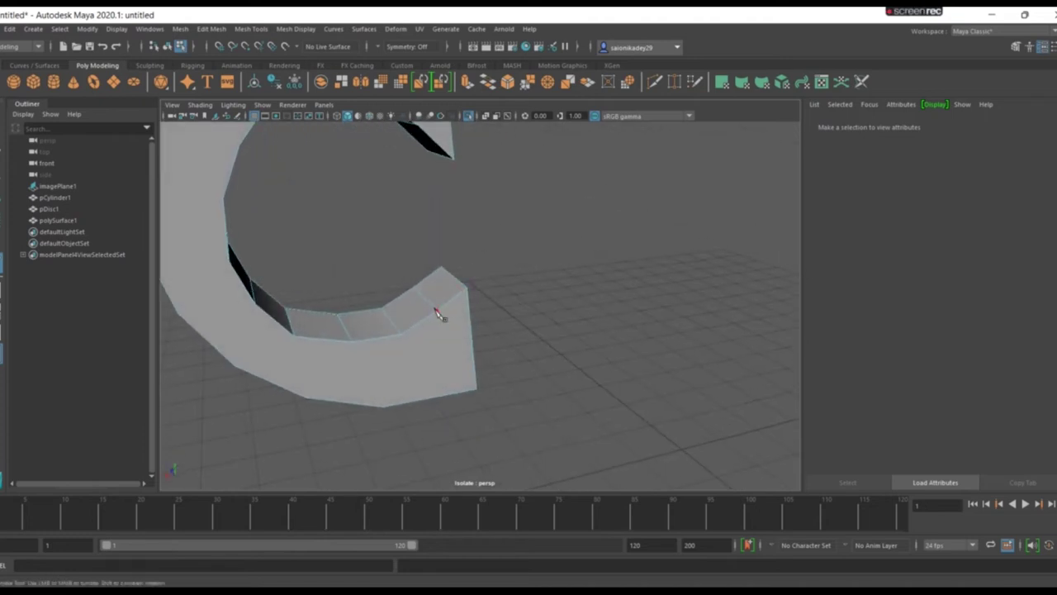
pyautogui.moveTo(455, 407)
pyautogui.keyDown('alt'); pyautogui.mouseDown()
pyautogui.moveTo(474, 344)
pyautogui.moveTo(435, 327)
pyautogui.mouseUp(); pyautogui.keyUp('alt')
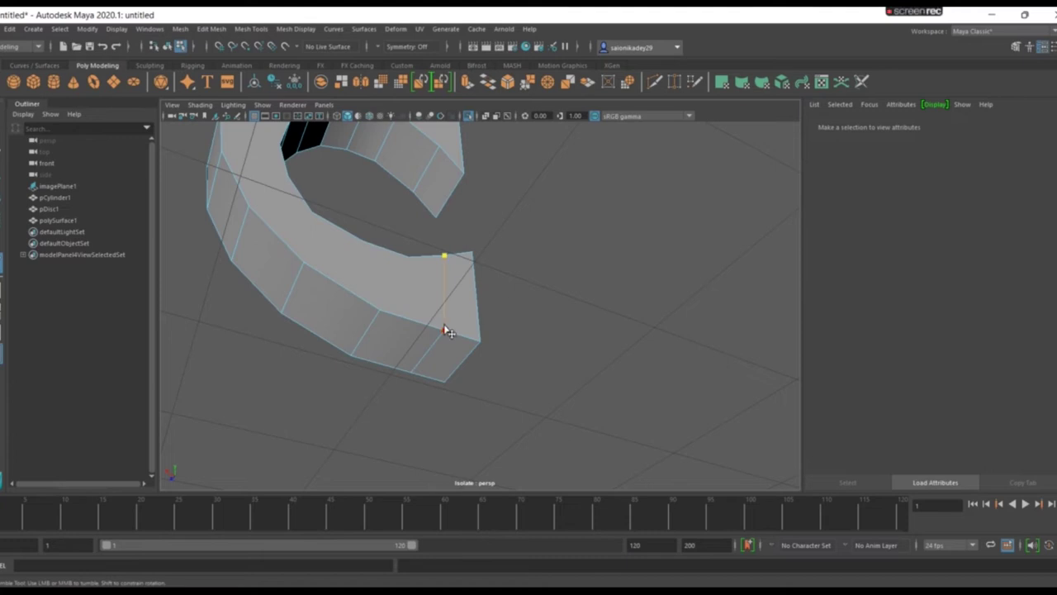
pyautogui.moveTo(512, 300)
pyautogui.keyDown('alt'); pyautogui.mouseDown()
pyautogui.moveTo(477, 330)
pyautogui.moveTo(517, 350)
pyautogui.moveTo(470, 346)
pyautogui.mouseUp(); pyautogui.keyUp('alt')
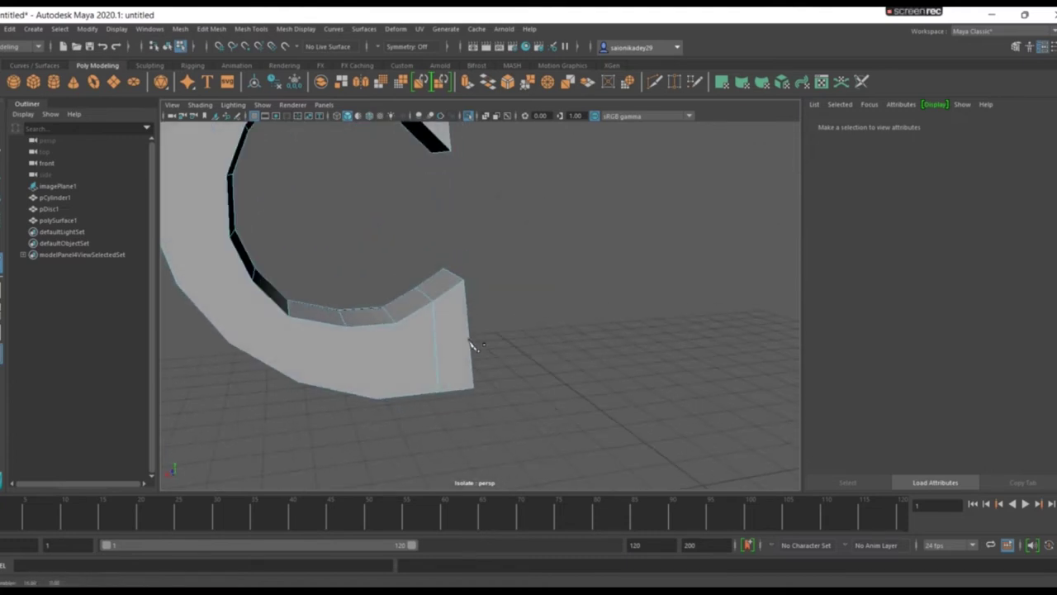
# Step: Cut a new edge across the handle face from its top edge to its lower edge
pyautogui.click(395, 325)
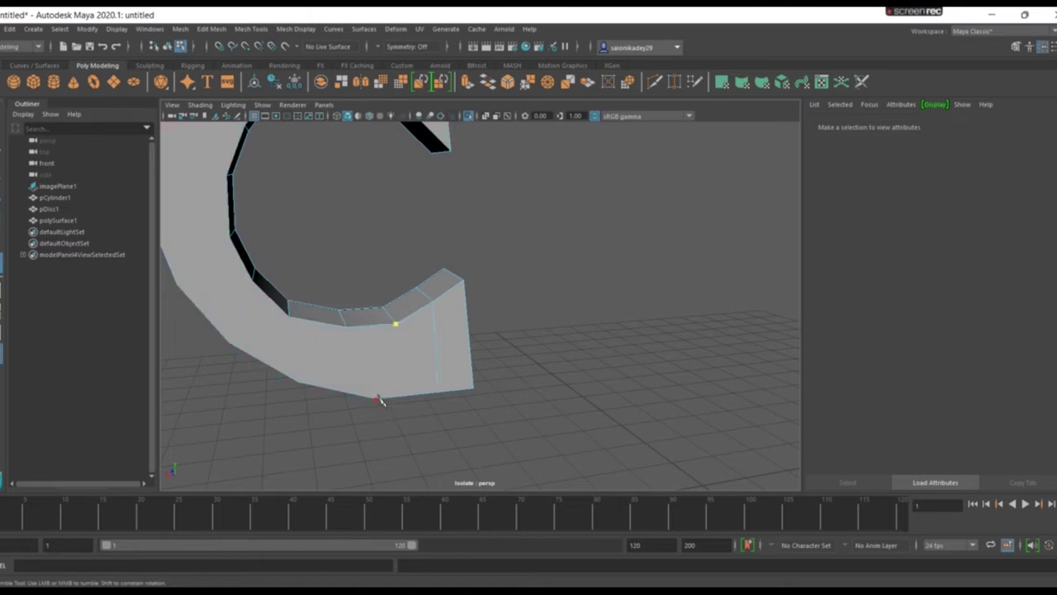
pyautogui.keyDown('alt'); pyautogui.moveTo(371, 408); pyautogui.dragTo(373, 382); pyautogui.keyUp('alt')
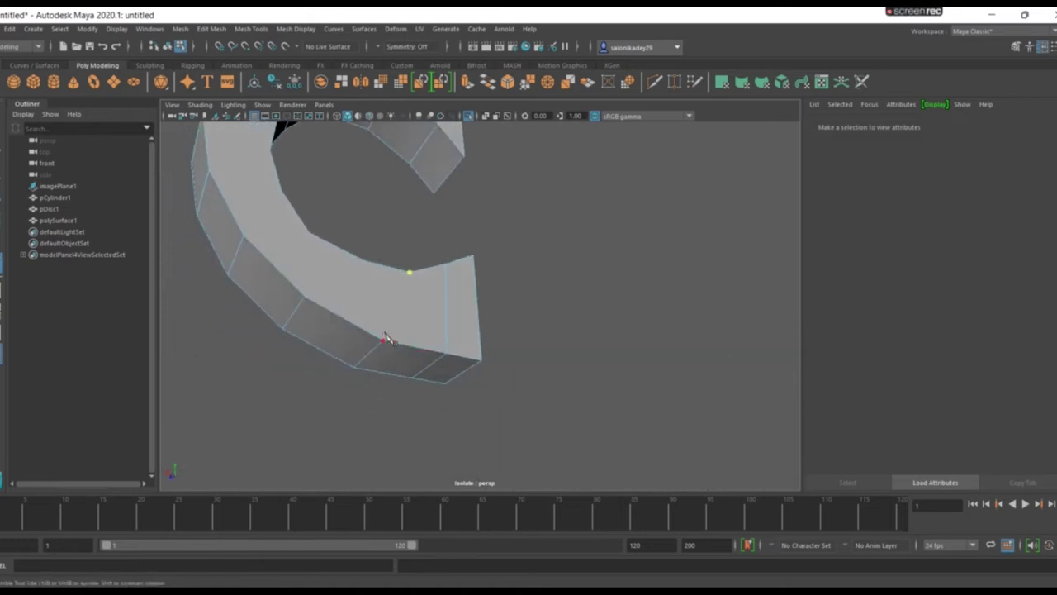
pyautogui.click(382, 340)
pyautogui.moveTo(338, 377)
pyautogui.keyDown('alt'); pyautogui.mouseDown()
pyautogui.moveTo(531, 410)
pyautogui.moveTo(600, 335)
pyautogui.mouseUp(); pyautogui.keyUp('alt')
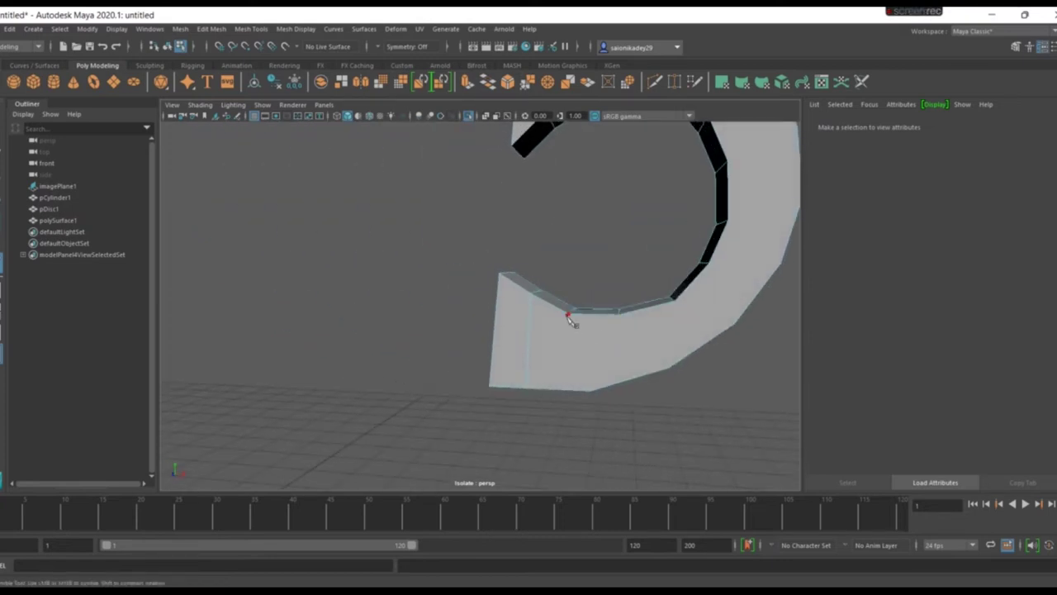
pyautogui.keyDown('alt'); pyautogui.moveTo(569, 401); pyautogui.dragTo(578, 364); pyautogui.keyUp('alt')
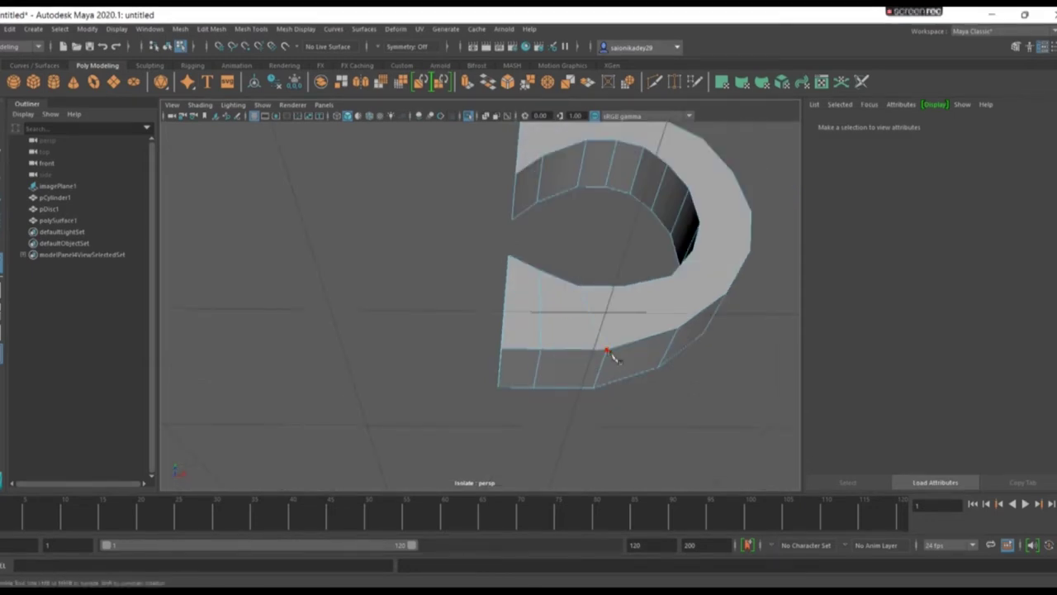
pyautogui.moveTo(632, 328)
pyautogui.keyDown('alt'); pyautogui.mouseDown()
pyautogui.moveTo(585, 372)
pyautogui.moveTo(674, 321)
pyautogui.mouseUp(); pyautogui.keyUp('alt')
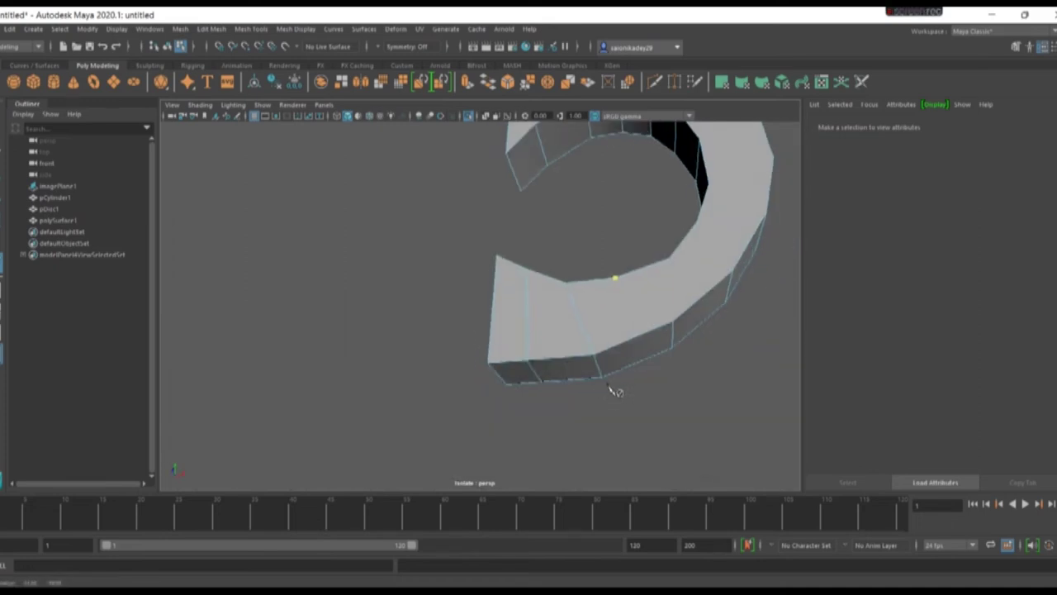
pyautogui.click(675, 320)
pyautogui.press('Return')
# Step: Begin another cut, placing a point on the handle's inner edge
pyautogui.click(527, 355)
pyautogui.moveTo(545, 372)
pyautogui.keyDown('alt'); pyautogui.mouseDown()
pyautogui.moveTo(688, 429)
pyautogui.moveTo(868, 402)
pyautogui.moveTo(838, 415)
pyautogui.mouseUp(); pyautogui.keyUp('alt')
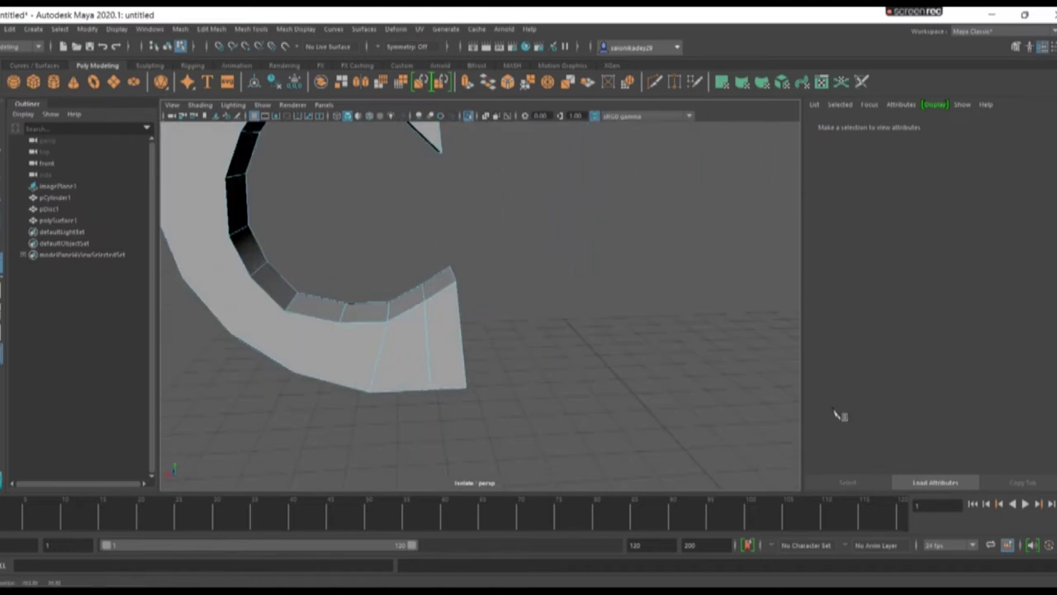
pyautogui.click(340, 322)
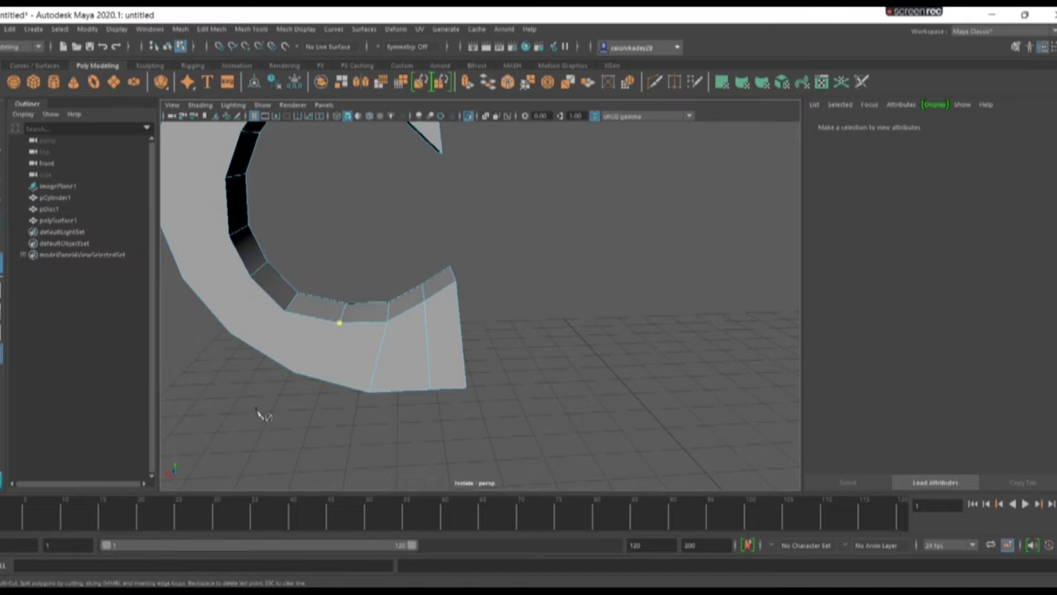
# Step: Commit a Multi-Cut edge across the handle and replace a misplaced cut point
pyautogui.keyDown('alt'); pyautogui.moveTo(260, 415); pyautogui.dragTo(285, 378); pyautogui.keyUp('alt')
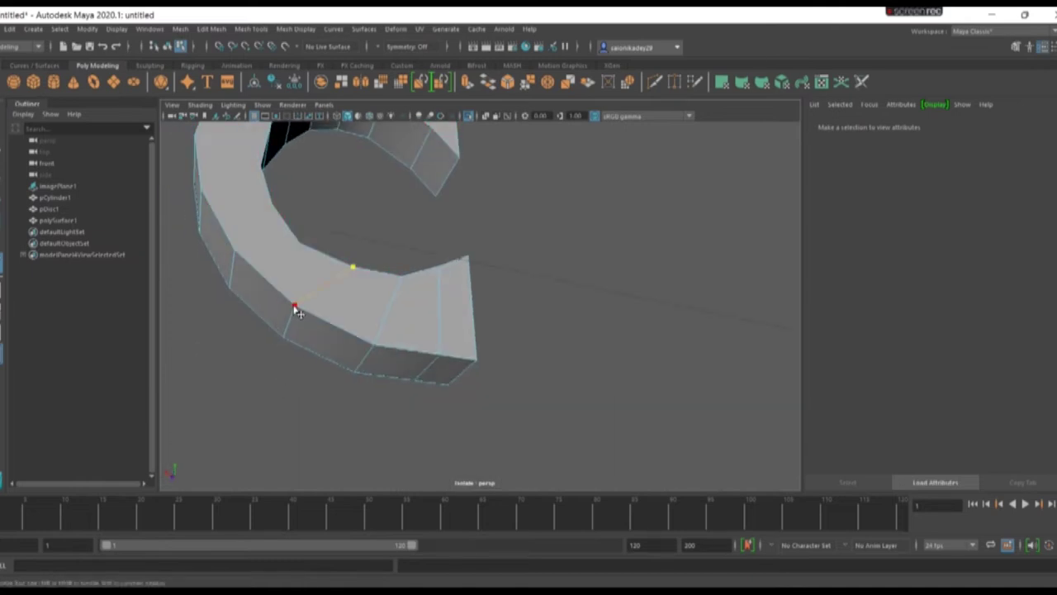
pyautogui.click(234, 250)
pyautogui.press('Return')
pyautogui.moveTo(224, 283)
pyautogui.keyDown('alt'); pyautogui.mouseDown()
pyautogui.moveTo(347, 314)
pyautogui.moveTo(377, 309)
pyautogui.mouseUp(); pyautogui.keyUp('alt')
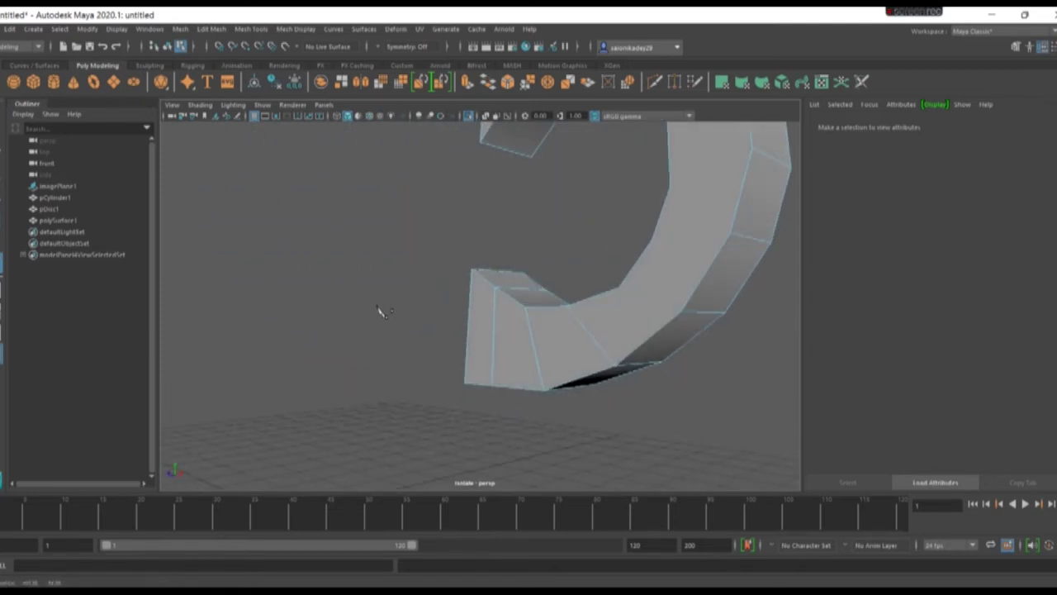
pyautogui.click(681, 312)
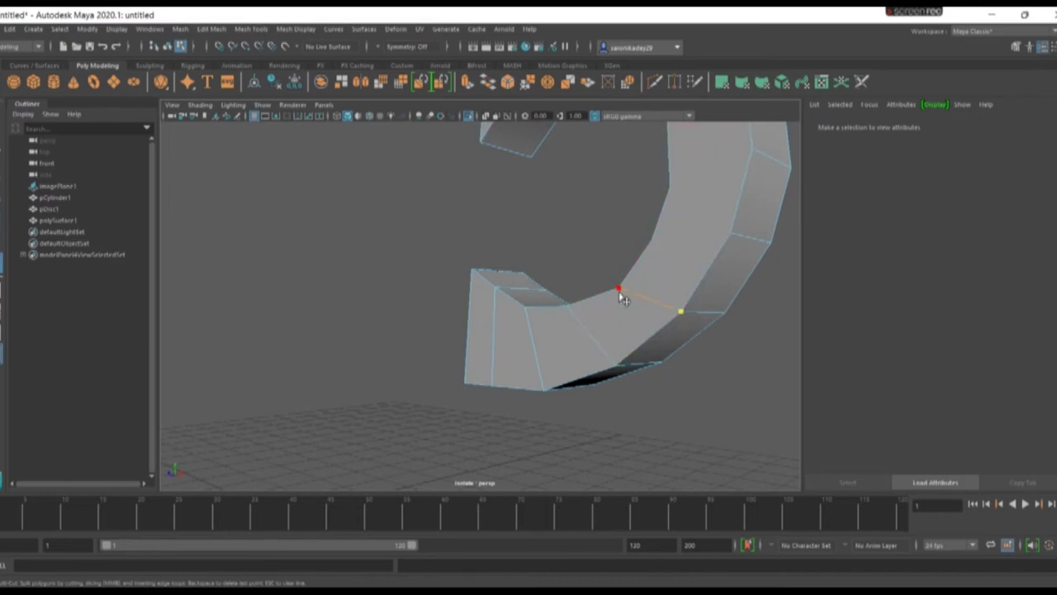
pyautogui.press('BackSpace')
pyautogui.click(652, 241)
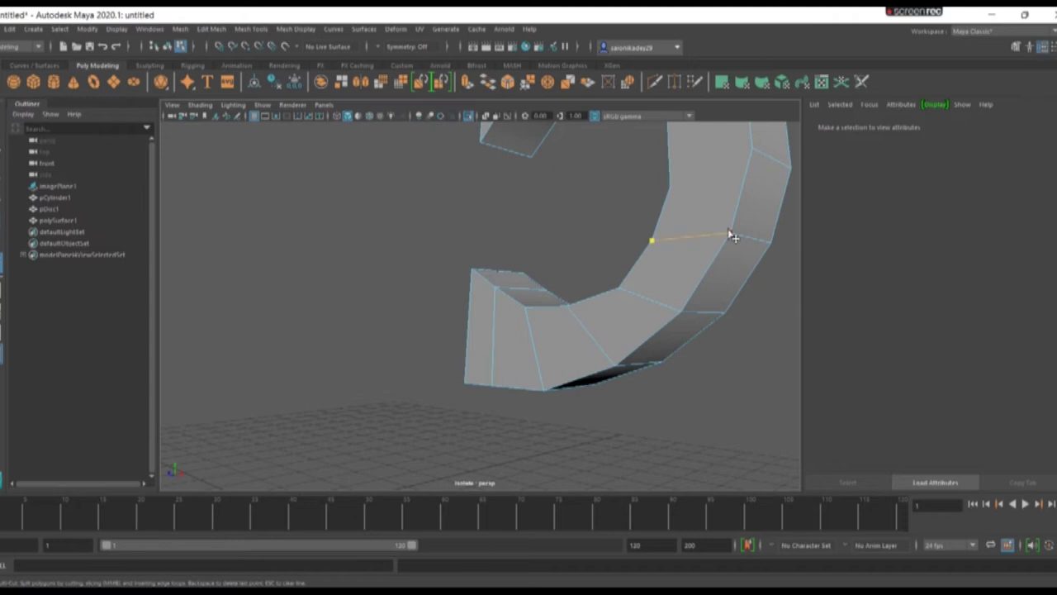
# Step: Cut another edge across the handle from its outer edge to the opposite edge
pyautogui.keyDown('alt'); pyautogui.moveTo(743, 236); pyautogui.dragTo(587, 246); pyautogui.keyUp('alt')
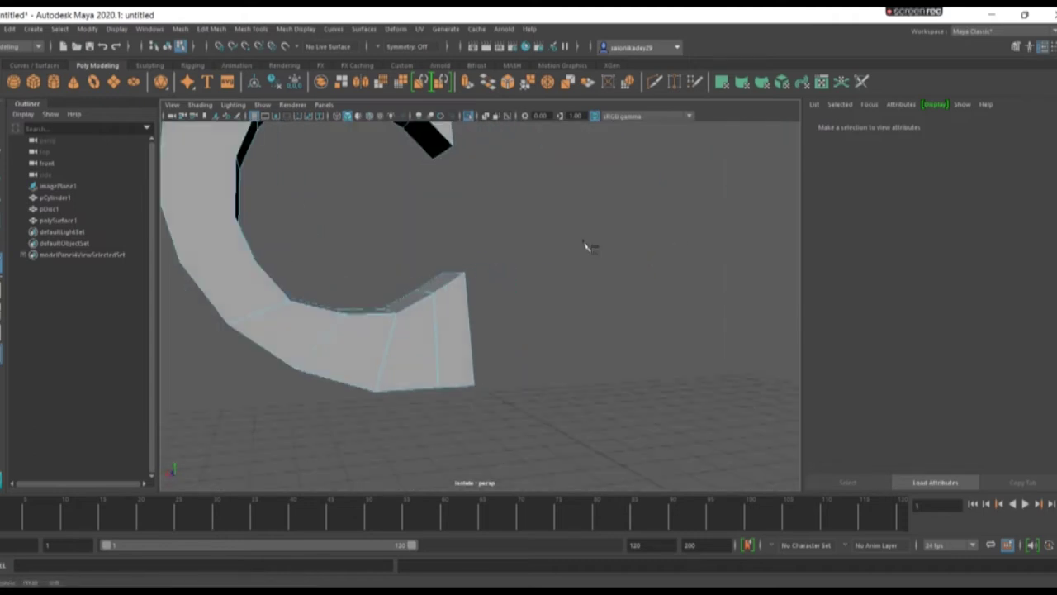
pyautogui.click(255, 264)
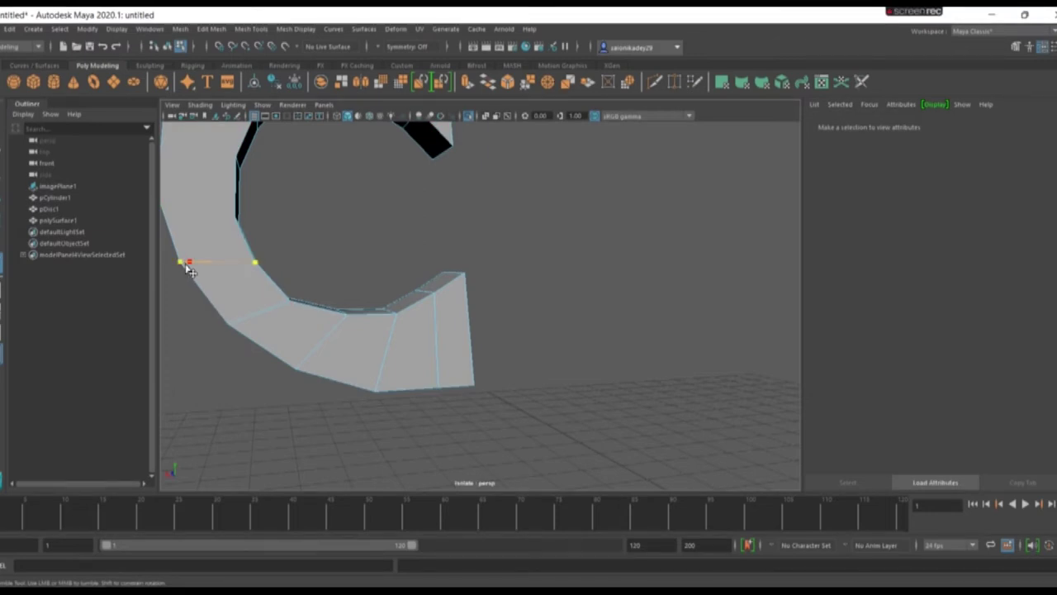
pyautogui.keyDown('alt'); pyautogui.moveTo(264, 253); pyautogui.dragTo(431, 264); pyautogui.keyUp('alt')
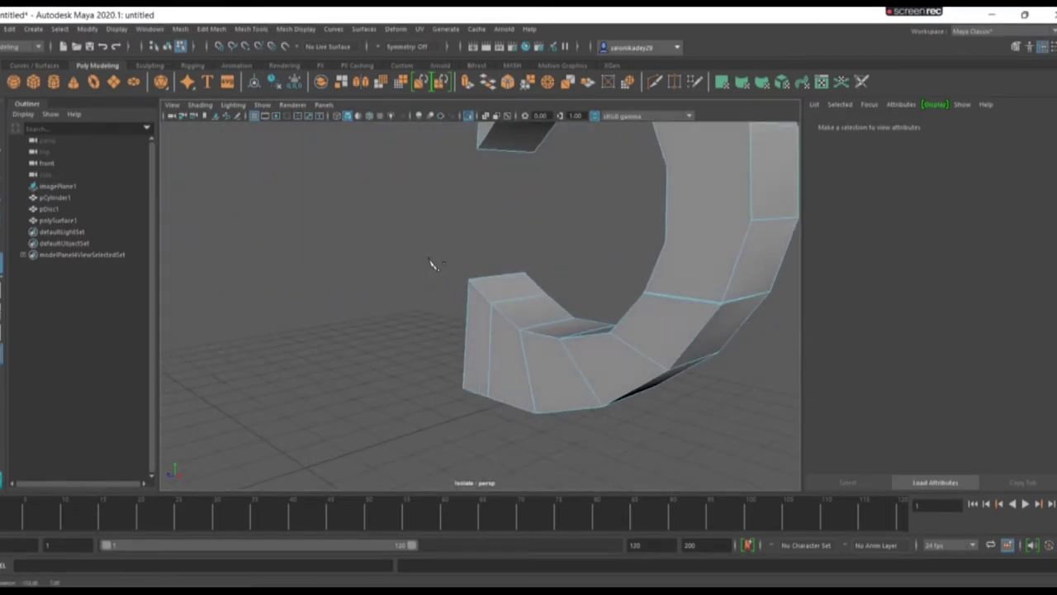
pyautogui.click(757, 237)
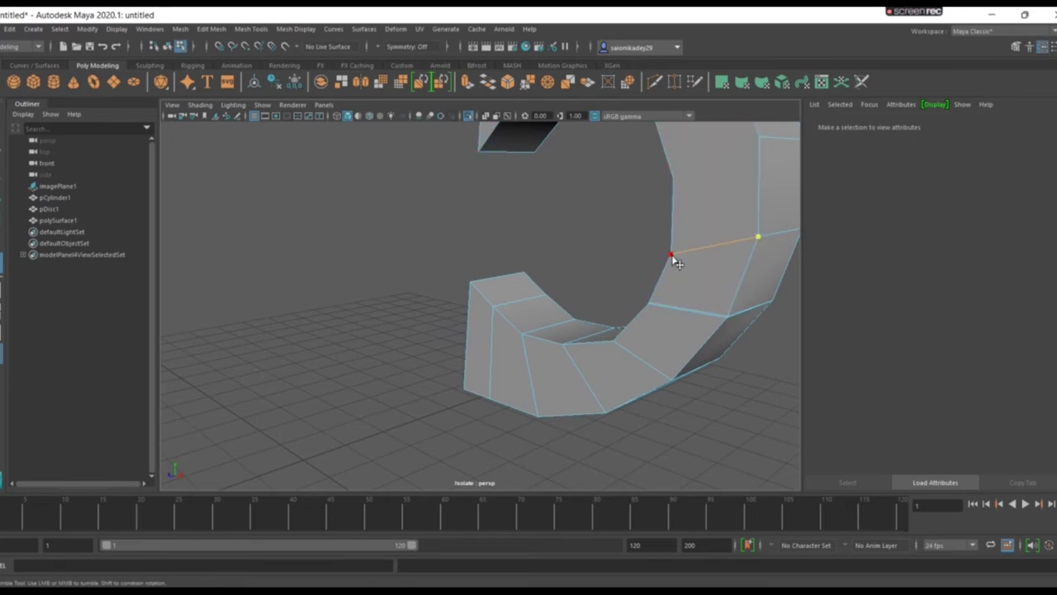
pyautogui.click(671, 255)
pyautogui.press('Return')
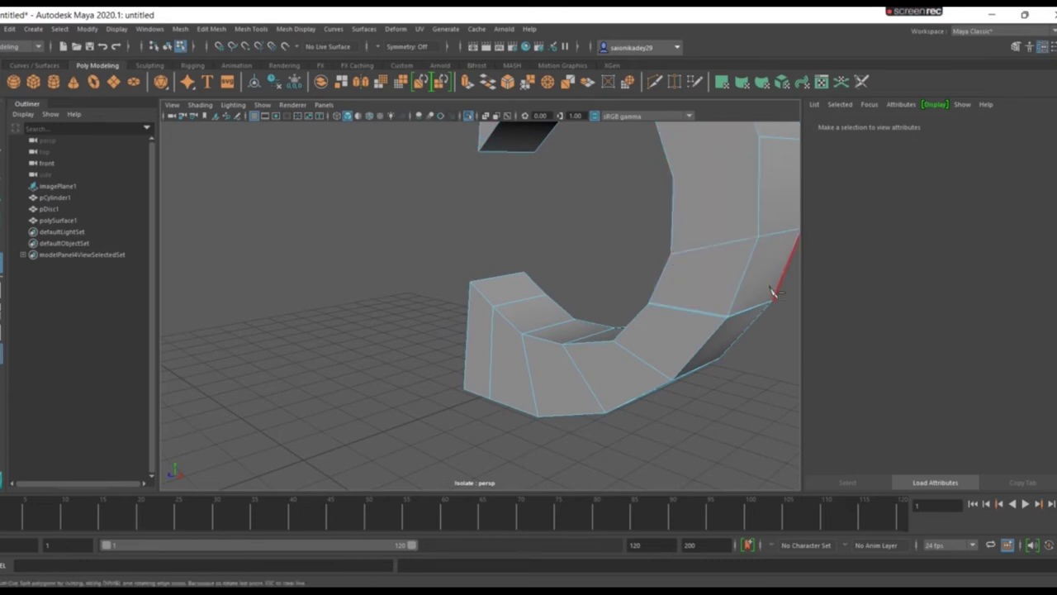
# Step: Place further cut points around the handle from new angles, including one seen from below
pyautogui.keyDown('alt'); pyautogui.moveTo(765, 332); pyautogui.dragTo(630, 347); pyautogui.keyUp('alt')
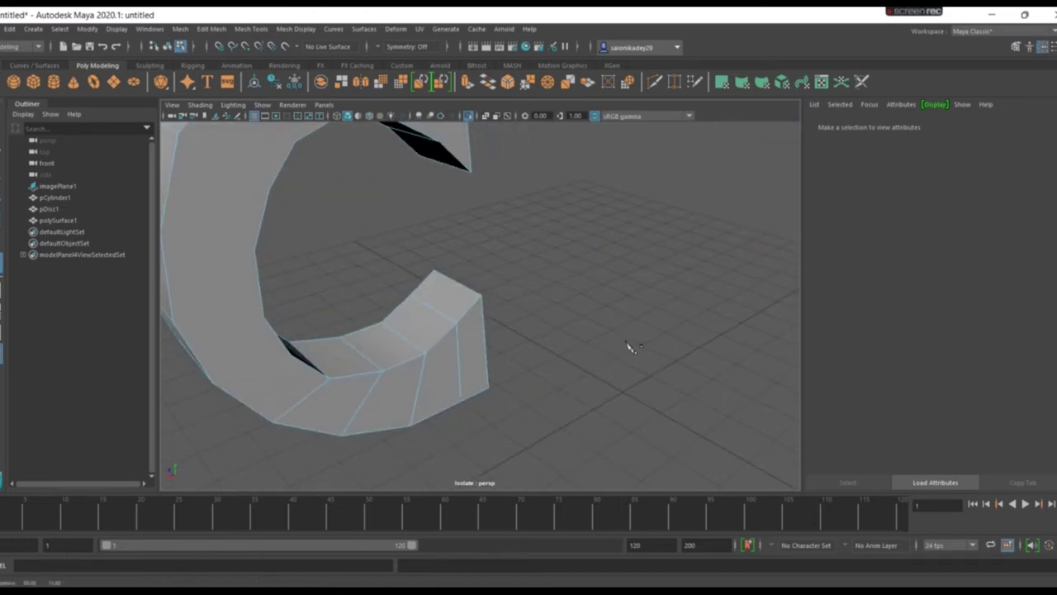
pyautogui.keyDown('alt'); pyautogui.moveTo(401, 328); pyautogui.dragTo(462, 262); pyautogui.keyUp('alt')
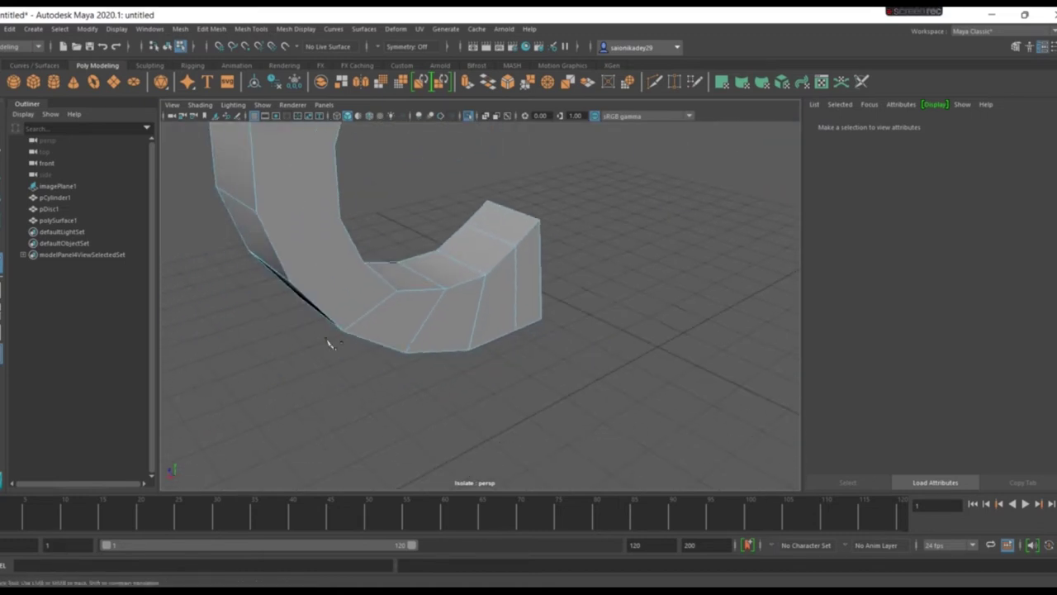
pyautogui.click(290, 283)
pyautogui.moveTo(564, 239)
pyautogui.keyDown('alt'); pyautogui.mouseDown()
pyautogui.moveTo(486, 252)
pyautogui.moveTo(602, 212)
pyautogui.moveTo(630, 300)
pyautogui.mouseUp(); pyautogui.keyUp('alt')
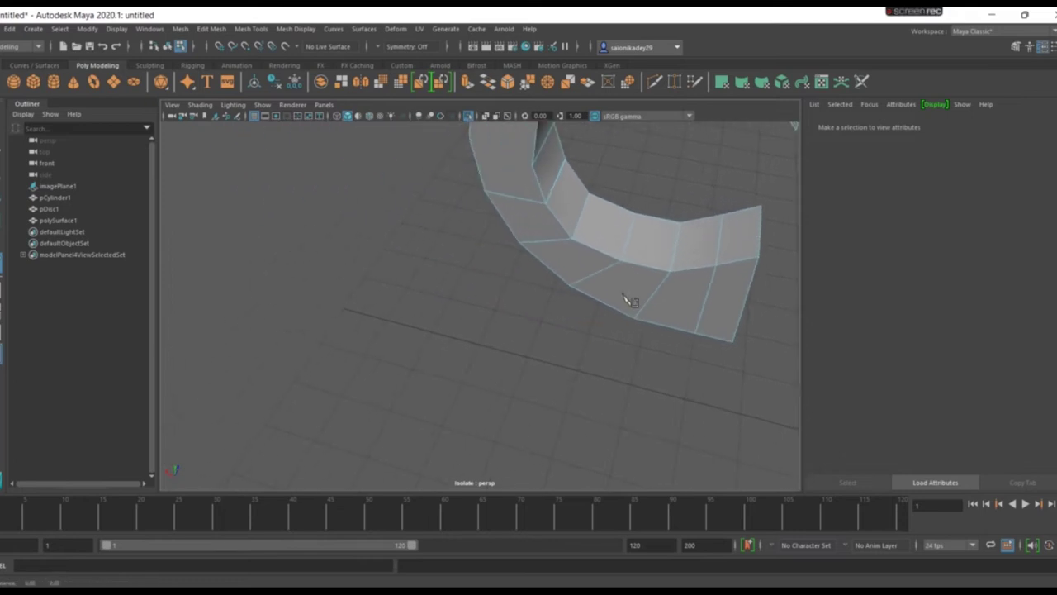
pyautogui.press('super')
pyautogui.press('Escape')
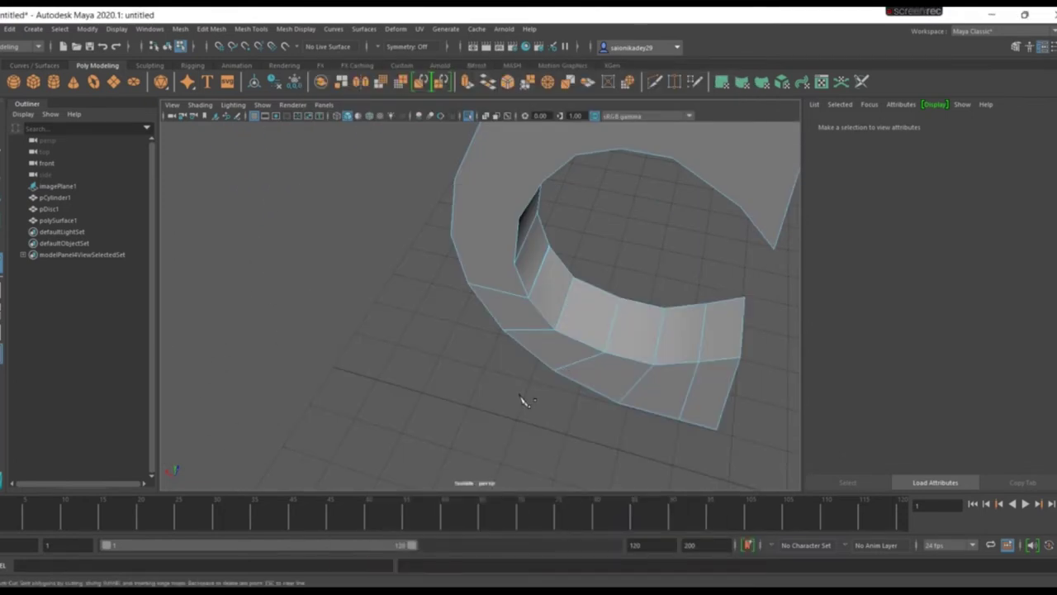
pyautogui.keyDown('alt'); pyautogui.moveTo(522, 401); pyautogui.dragTo(561, 366); pyautogui.keyUp('alt')
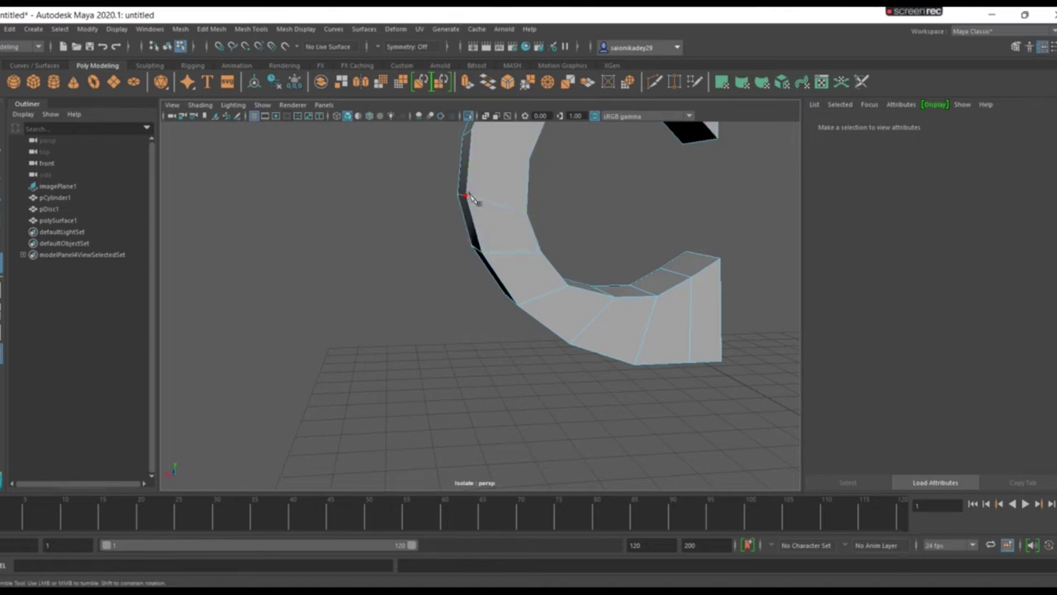
pyautogui.click(528, 161)
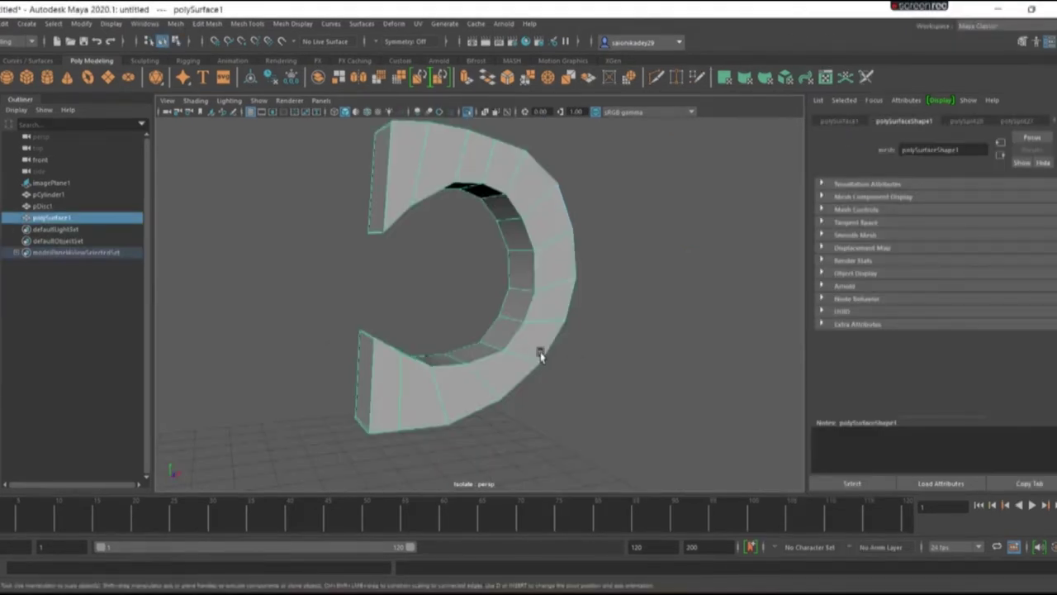
# Step: Turn on smooth mesh preview for the handle and frame the cup and handle together
pyautogui.press('3')
pyautogui.click(559, 346)
pyautogui.keyDown('alt'); pyautogui.moveTo(606, 332); pyautogui.dragTo(529, 362); pyautogui.keyUp('alt')
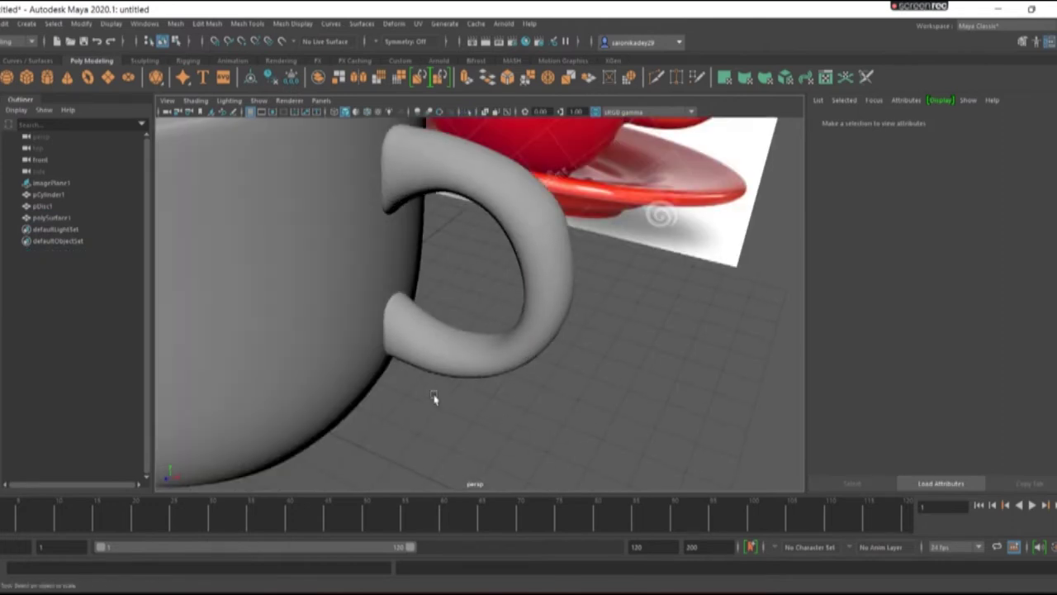
pyautogui.press('space')
pyautogui.moveTo(417, 375)
pyautogui.mouseDown()
pyautogui.moveTo(385, 402)
pyautogui.moveTo(425, 366)
pyautogui.moveTo(444, 370)
pyautogui.mouseUp()
pyautogui.click(444, 367)
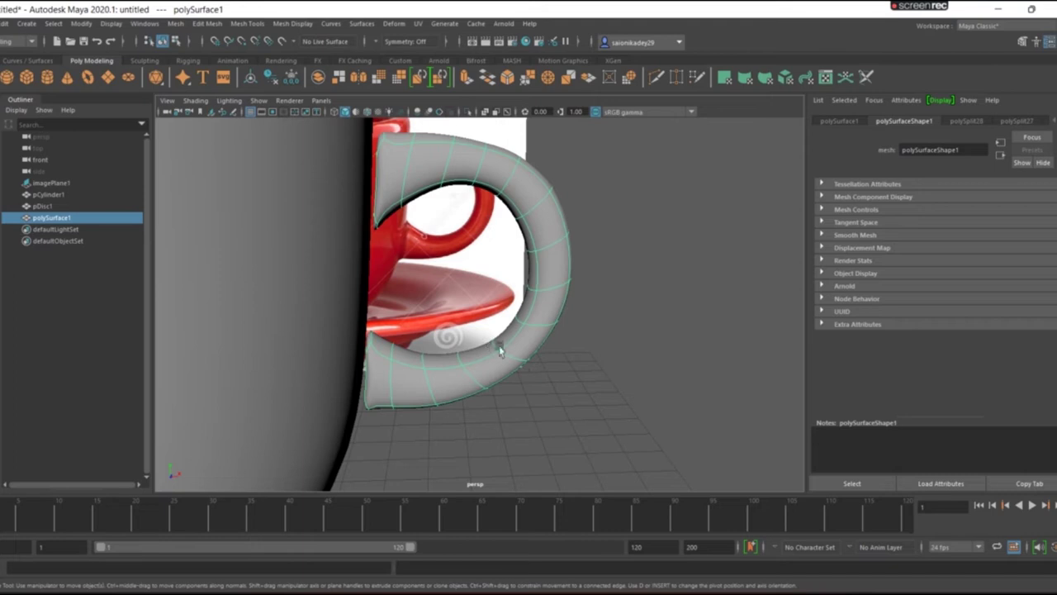
pyautogui.press('[')
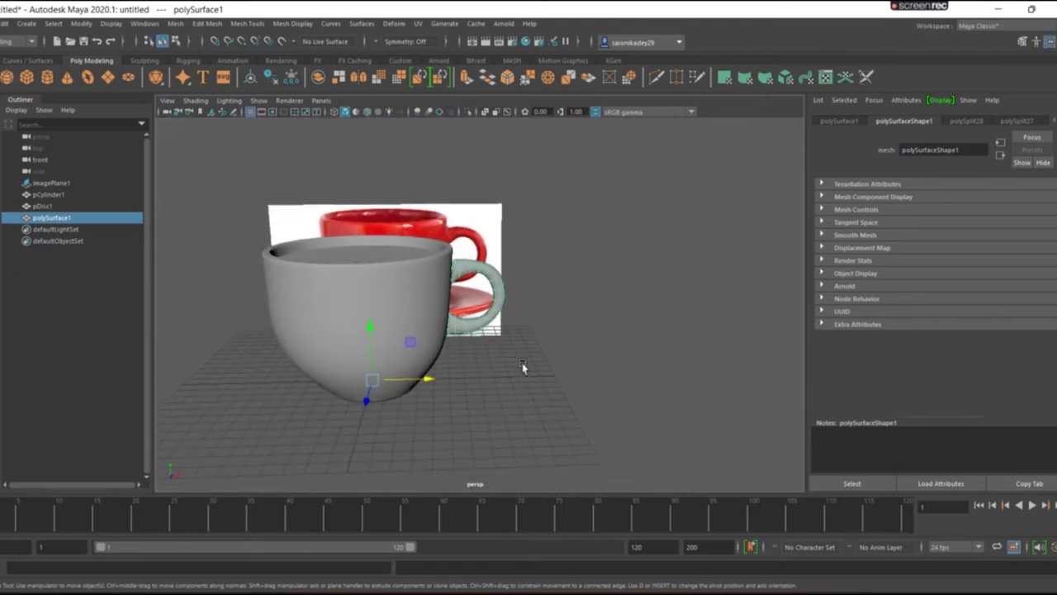
pyautogui.click(427, 380)
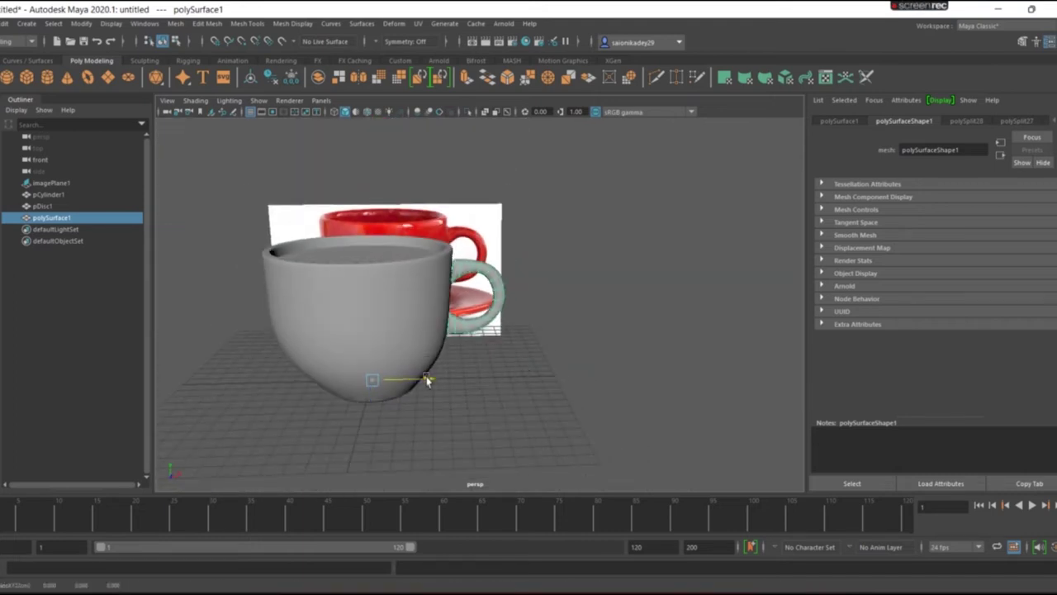
pyautogui.click(460, 322)
# Step: Set the handle's pivot on the handle, frame it, and shift it toward the cup
pyautogui.click(461, 322)
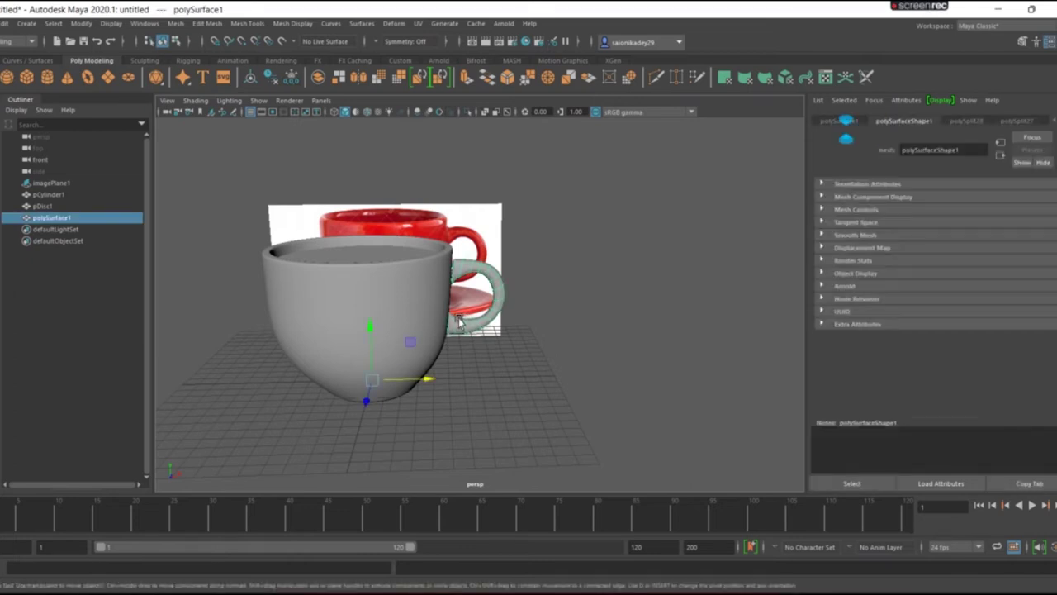
pyautogui.click(459, 320)
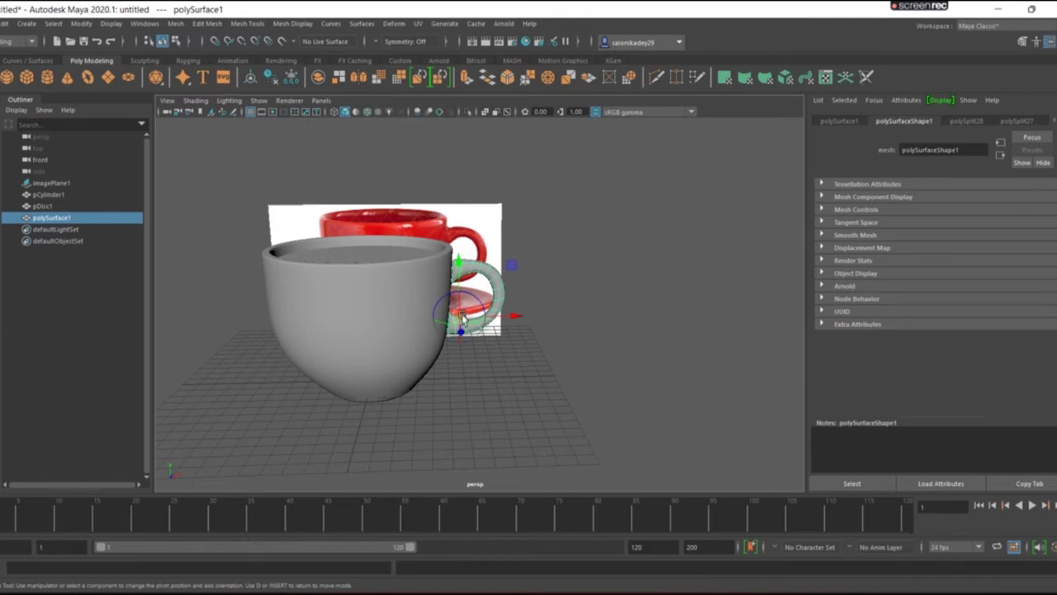
pyautogui.press('d')
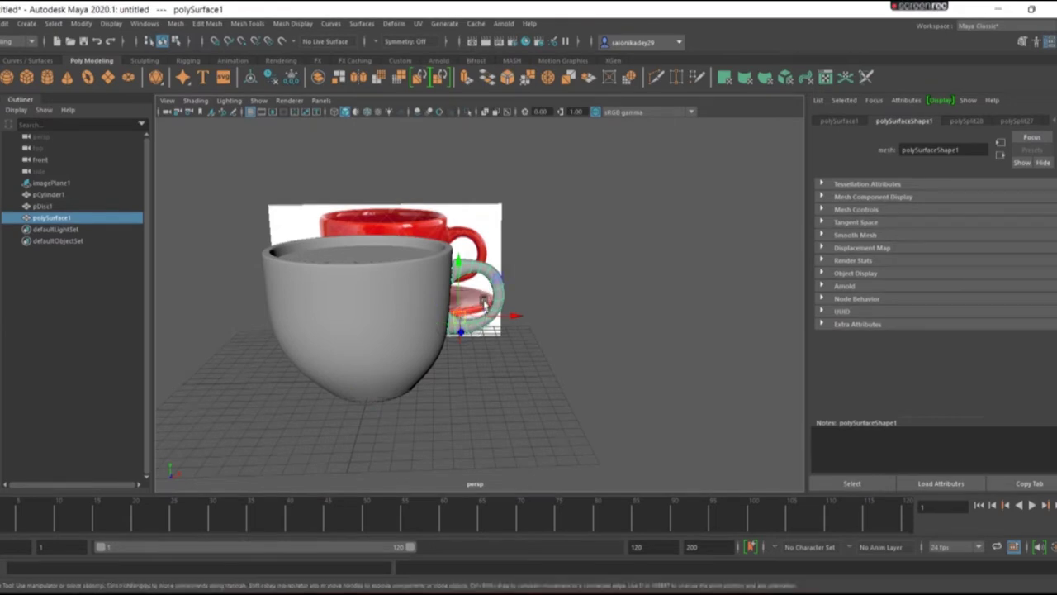
pyautogui.press('f')
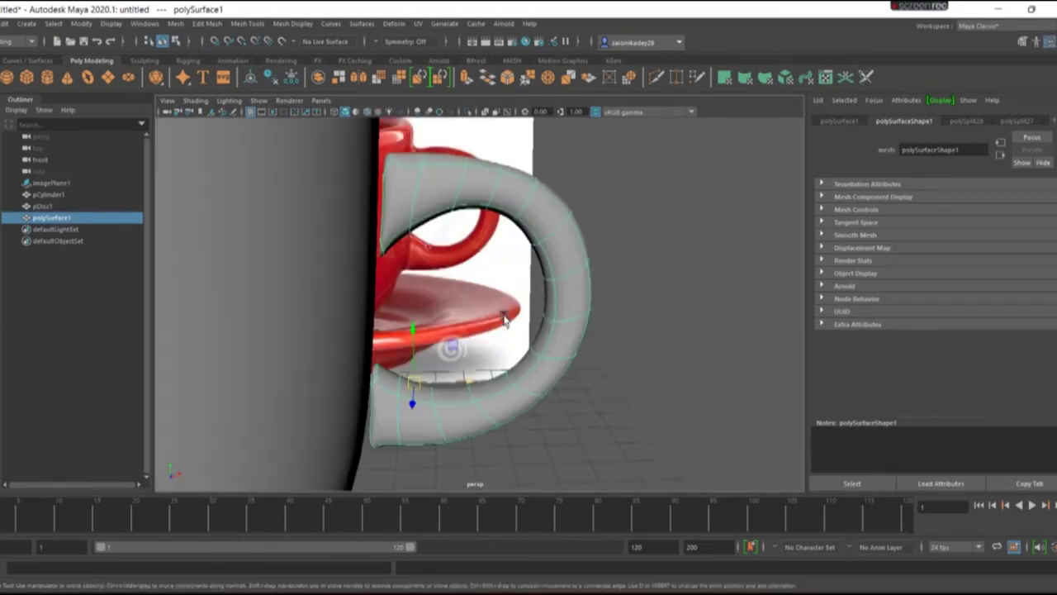
pyautogui.moveTo(459, 388); pyautogui.dragTo(452, 385)
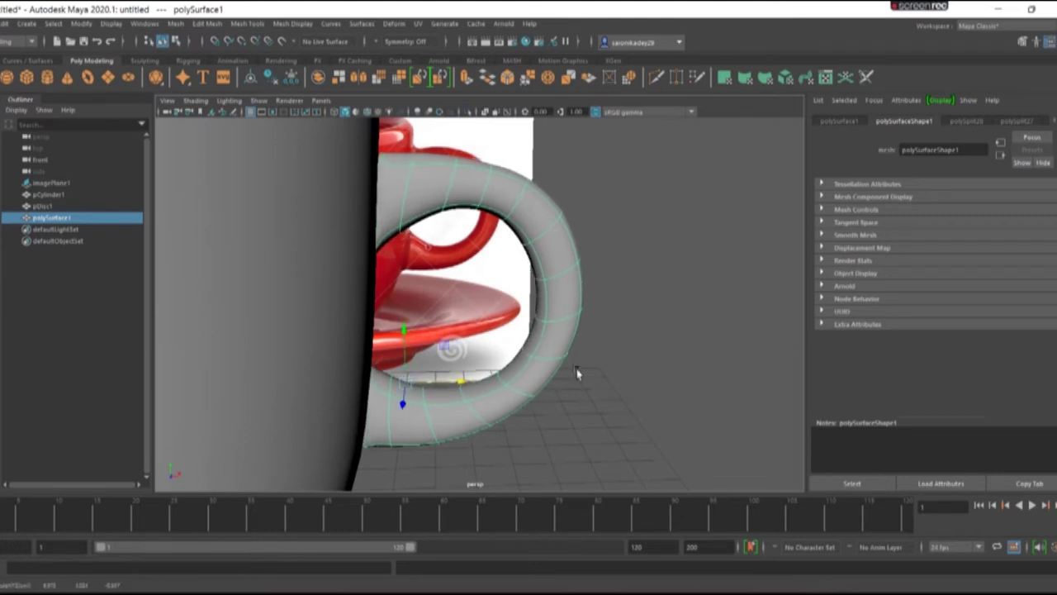
pyautogui.moveTo(616, 352)
pyautogui.keyDown('alt'); pyautogui.mouseDown()
pyautogui.moveTo(498, 328)
pyautogui.moveTo(265, 351)
pyautogui.moveTo(366, 359)
pyautogui.moveTo(318, 327)
pyautogui.moveTo(347, 325)
pyautogui.moveTo(323, 325)
pyautogui.mouseUp(); pyautogui.keyUp('alt')
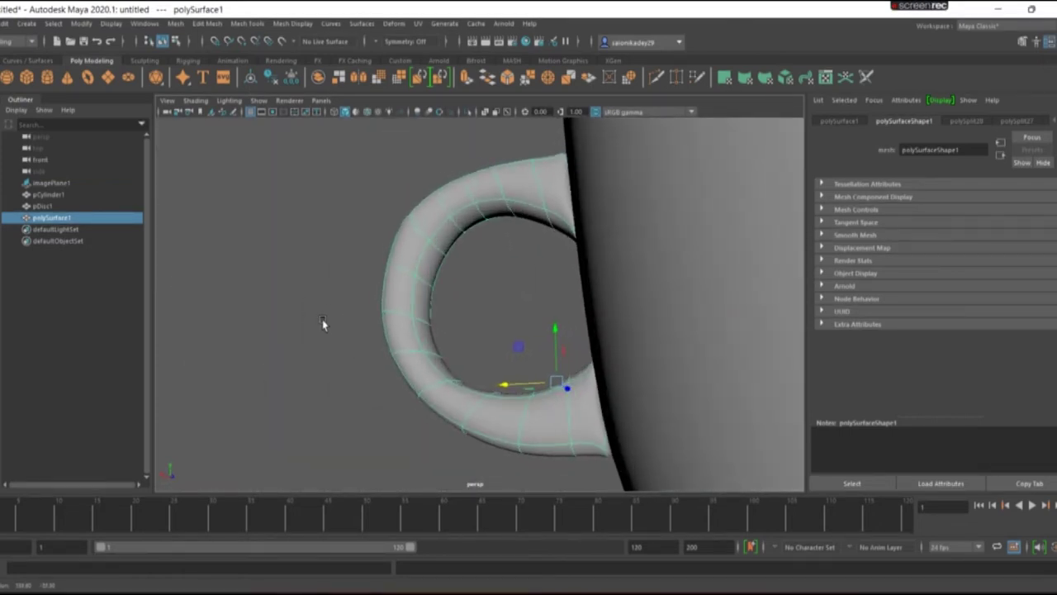
# Step: Rotate the handle so its ends line up with the cup wall
pyautogui.press('e')
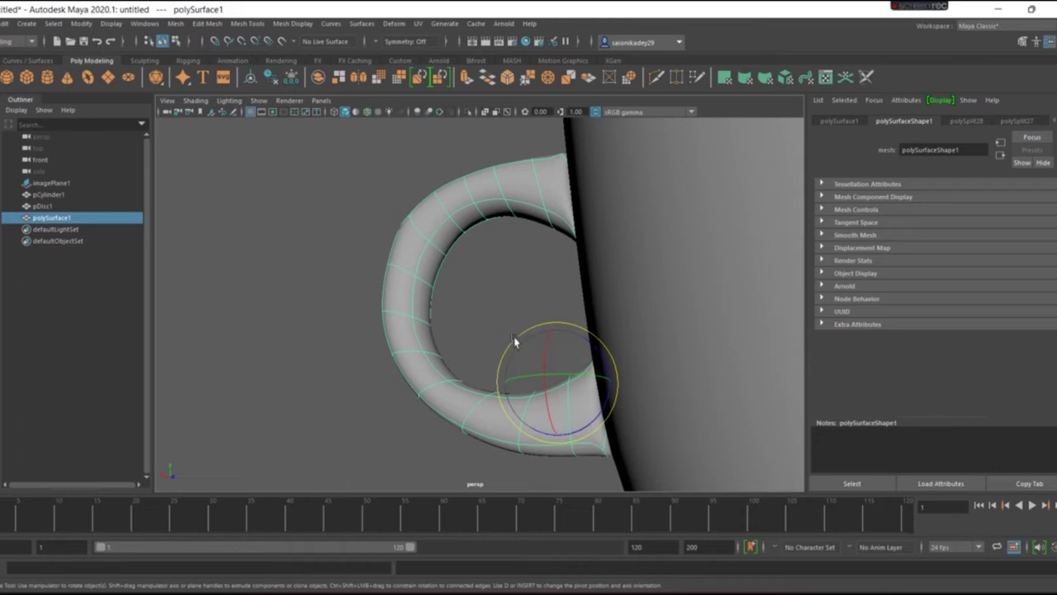
pyautogui.moveTo(516, 342); pyautogui.dragTo(521, 343)
pyautogui.moveTo(571, 485)
pyautogui.keyDown('alt'); pyautogui.mouseDown()
pyautogui.moveTo(859, 482)
pyautogui.moveTo(805, 469)
pyautogui.mouseUp(); pyautogui.keyUp('alt')
pyautogui.press('F10')
pyautogui.click(460, 393)
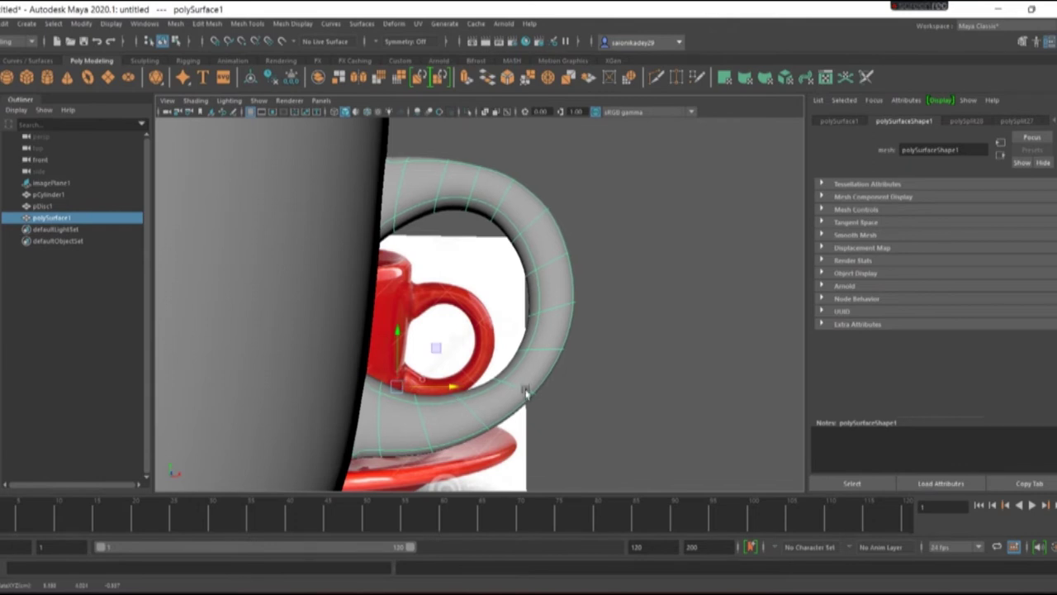
pyautogui.click(583, 377)
pyautogui.moveTo(583, 377)
pyautogui.keyDown('alt'); pyautogui.mouseDown()
pyautogui.moveTo(358, 295)
pyautogui.moveTo(559, 358)
pyautogui.moveTo(613, 350)
pyautogui.mouseUp(); pyautogui.keyUp('alt')
pyautogui.click(340, 357)
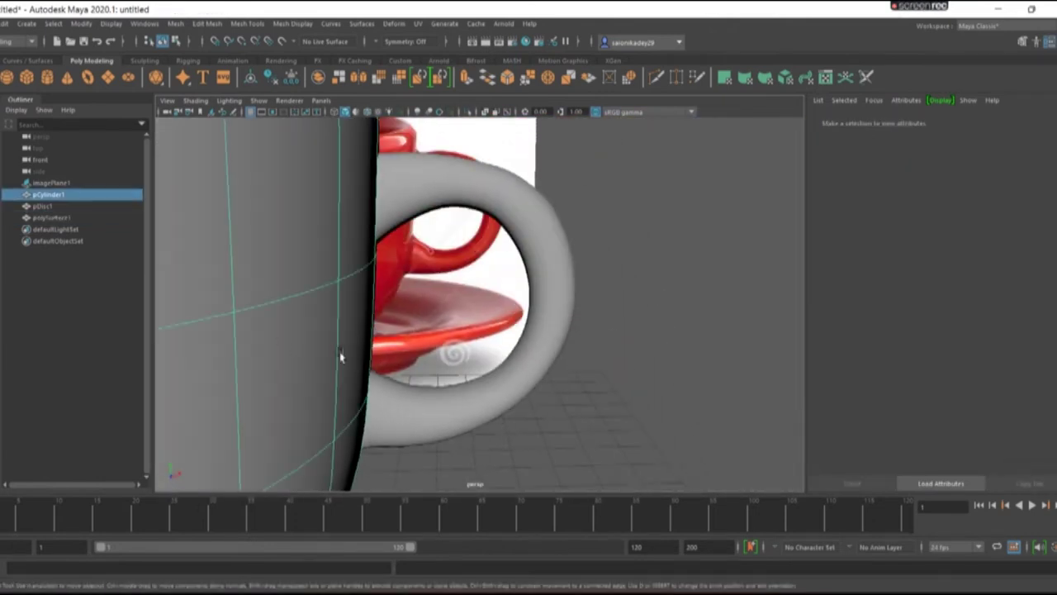
pyautogui.click(553, 378)
pyautogui.press('a')
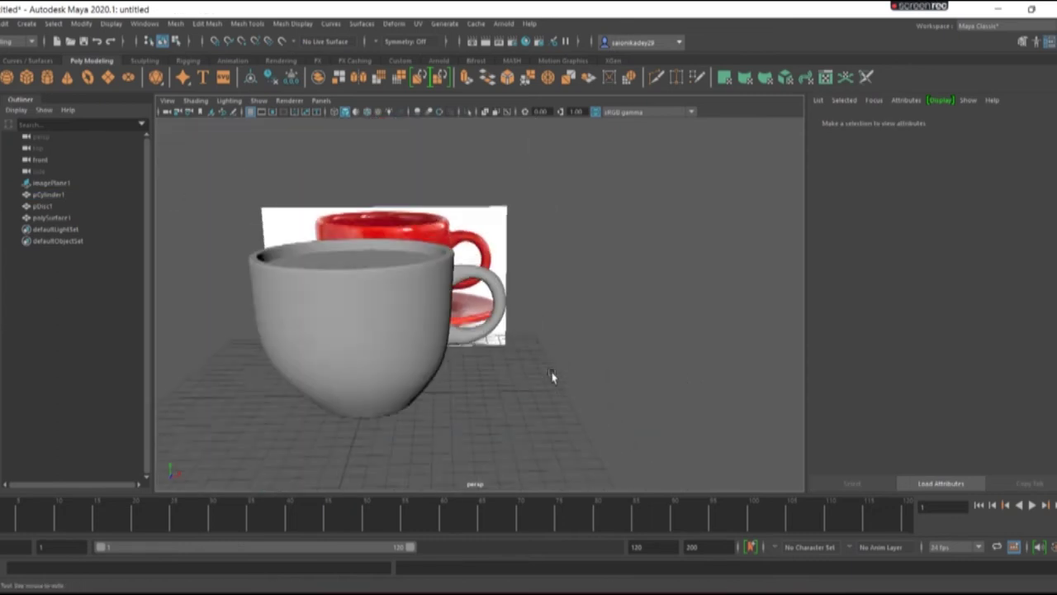
pyautogui.moveTo(550, 378)
pyautogui.keyDown('alt'); pyautogui.mouseDown()
pyautogui.moveTo(703, 402)
pyautogui.moveTo(677, 356)
pyautogui.moveTo(514, 367)
pyautogui.mouseUp(); pyautogui.keyUp('alt')
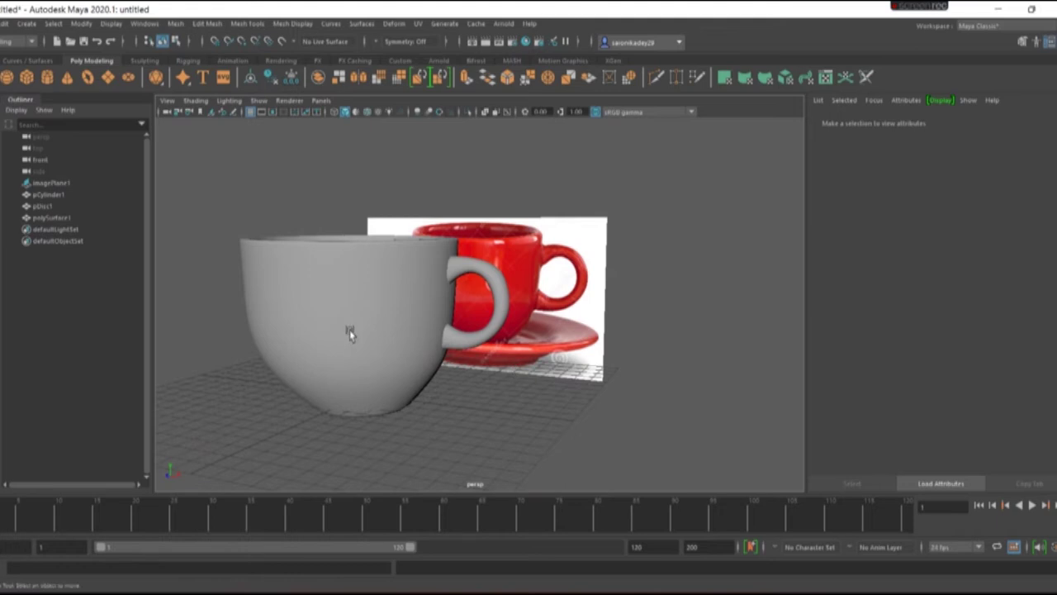
pyautogui.click(349, 330)
pyautogui.click(482, 339)
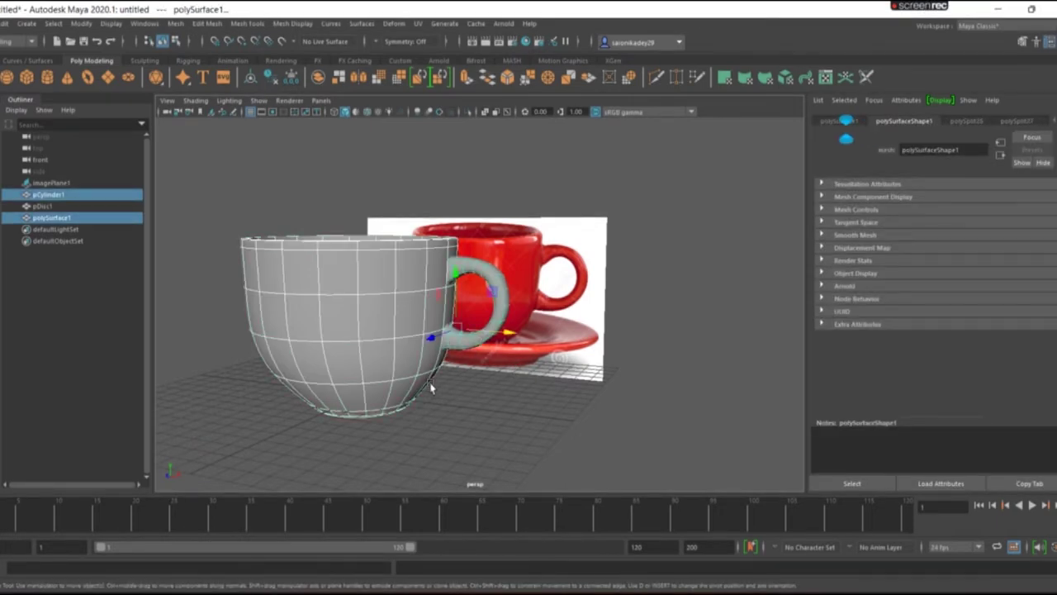
pyautogui.keyDown('alt'); pyautogui.moveTo(481, 339); pyautogui.dragTo(583, 371); pyautogui.keyUp('alt')
pyautogui.click(583, 372)
pyautogui.moveTo(504, 401)
pyautogui.keyDown('alt'); pyautogui.mouseDown()
pyautogui.moveTo(649, 413)
pyautogui.moveTo(501, 413)
pyautogui.mouseUp(); pyautogui.keyUp('alt')
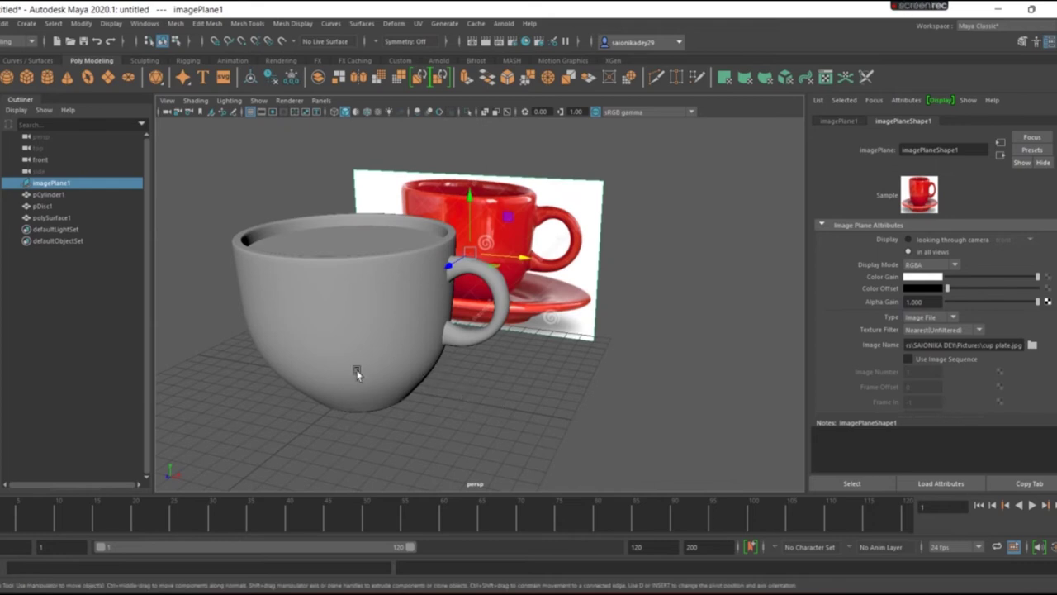
pyautogui.moveTo(357, 373)
pyautogui.keyDown('alt'); pyautogui.mouseDown()
pyautogui.moveTo(436, 358)
pyautogui.moveTo(389, 385)
pyautogui.moveTo(276, 347)
pyautogui.mouseUp(); pyautogui.keyUp('alt')
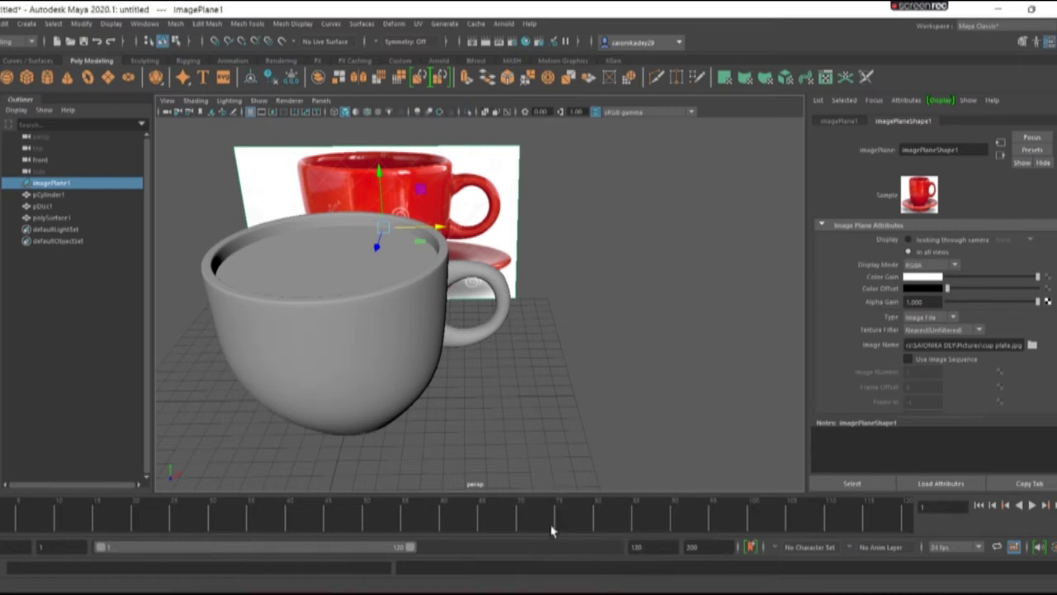
# Step: In the maximized front view, select the cup body together with the reference image plane
pyautogui.press('space')
pyautogui.press('space')
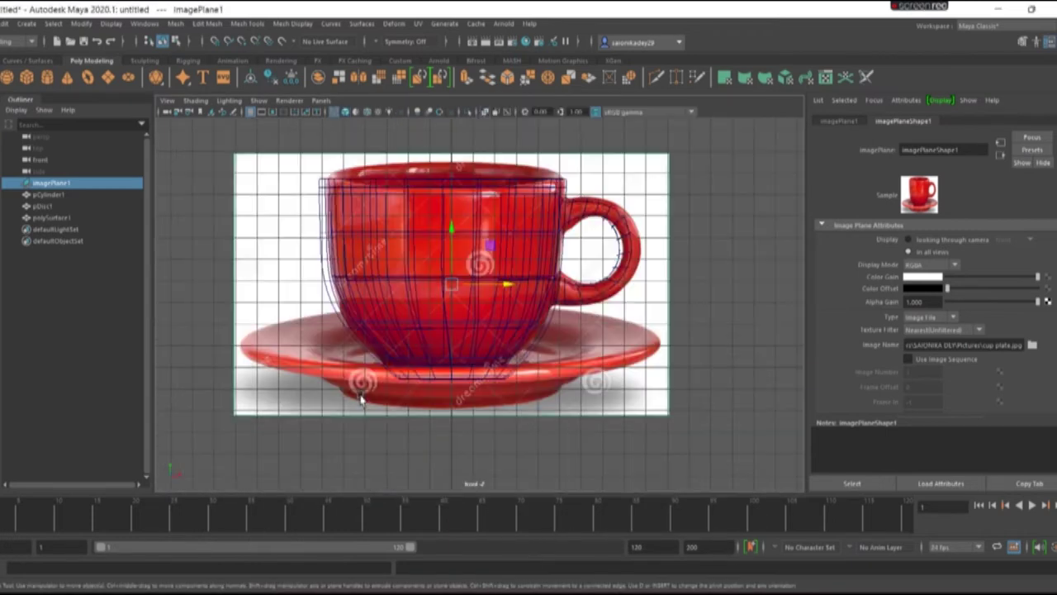
pyautogui.click(438, 315)
pyautogui.click(514, 323)
pyautogui.click(509, 323)
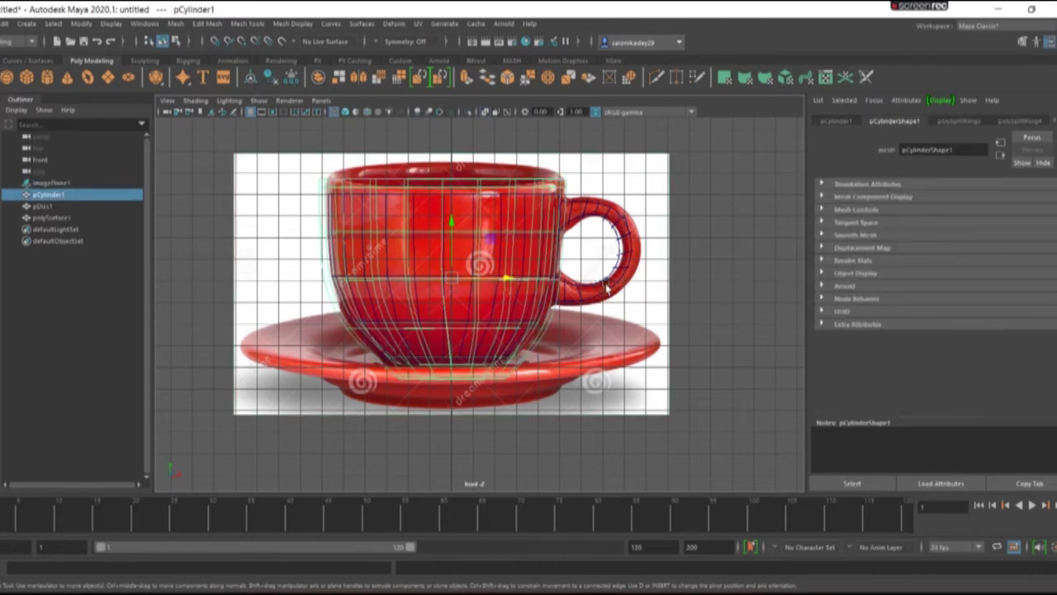
pyautogui.keyDown('shift'); pyautogui.click(607, 287); pyautogui.keyUp('shift')
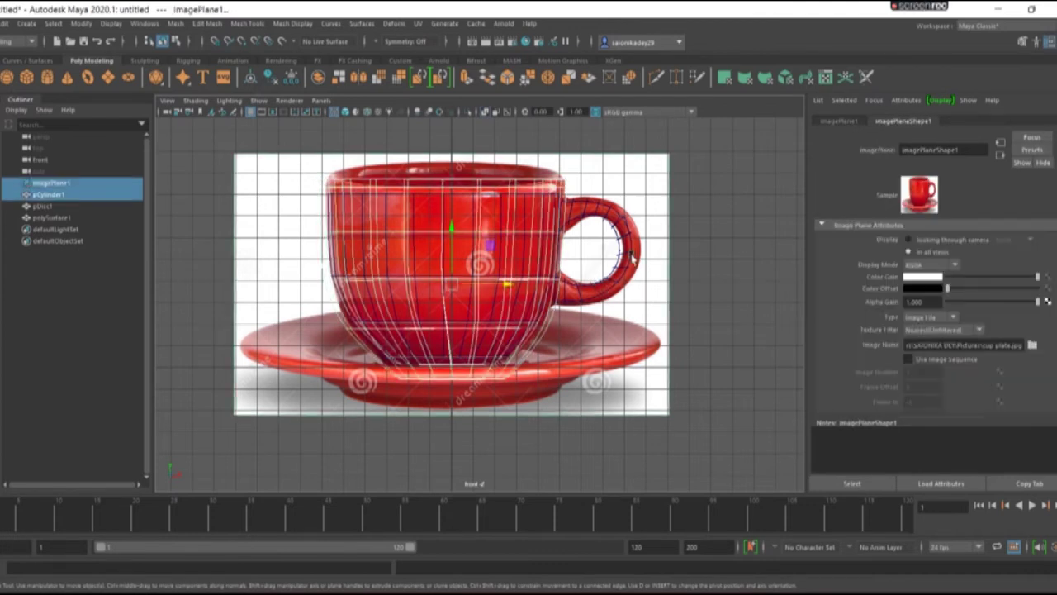
pyautogui.click(626, 254)
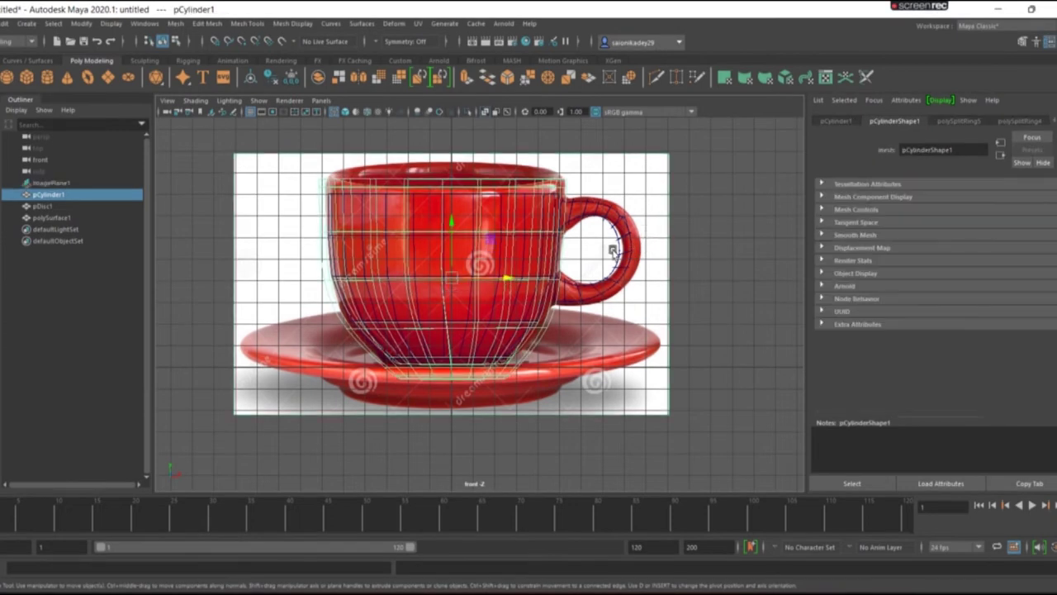
pyautogui.keyDown('shift'); pyautogui.click(625, 258); pyautogui.keyUp('shift')
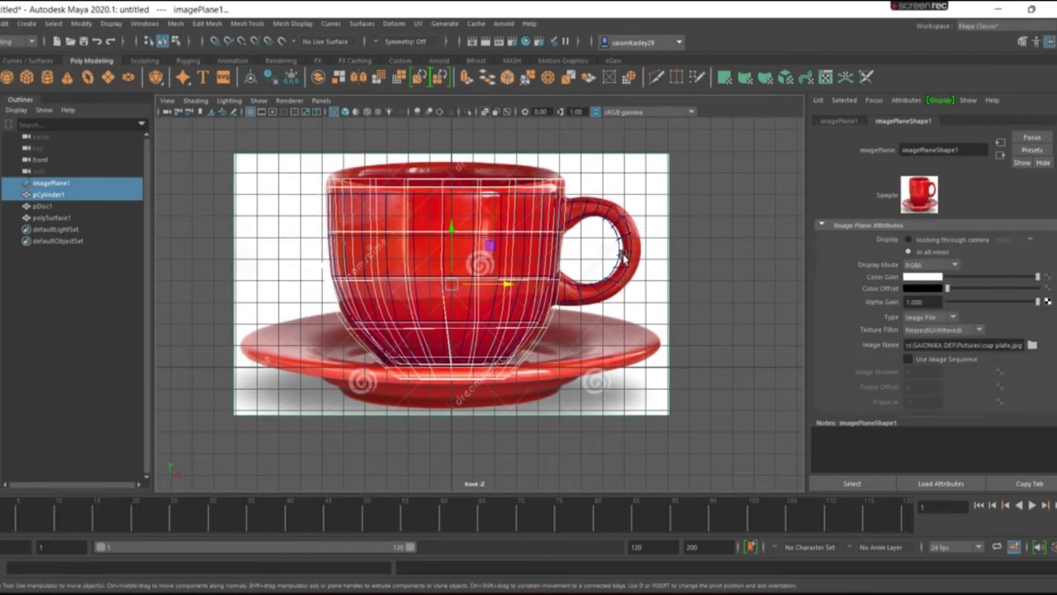
# Step: Return to the four-view layout, dismiss the low-battery warning, and create a polygon cylinder
pyautogui.press('space')
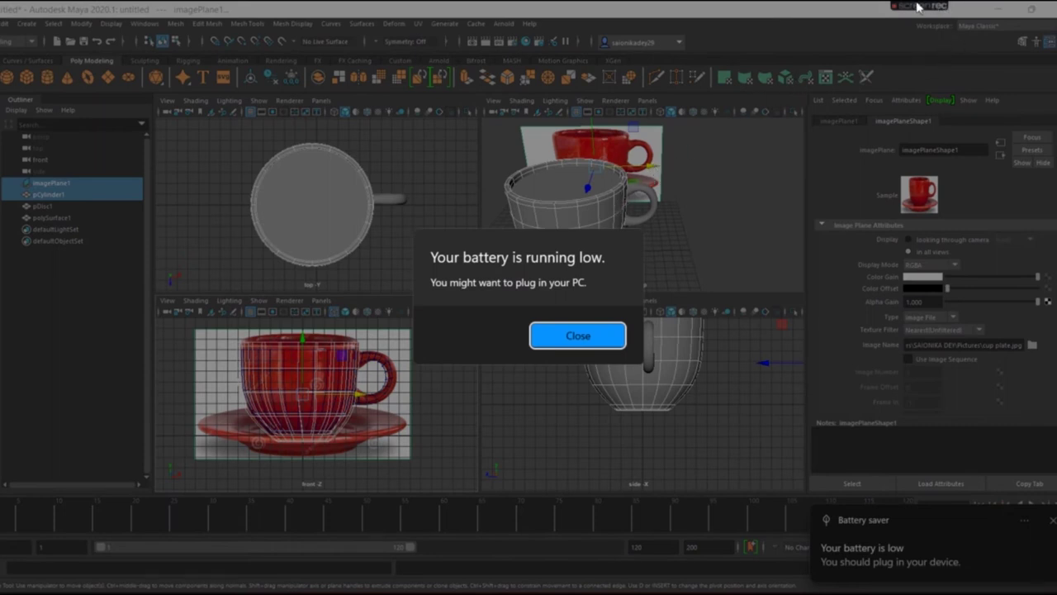
pyautogui.click(578, 335)
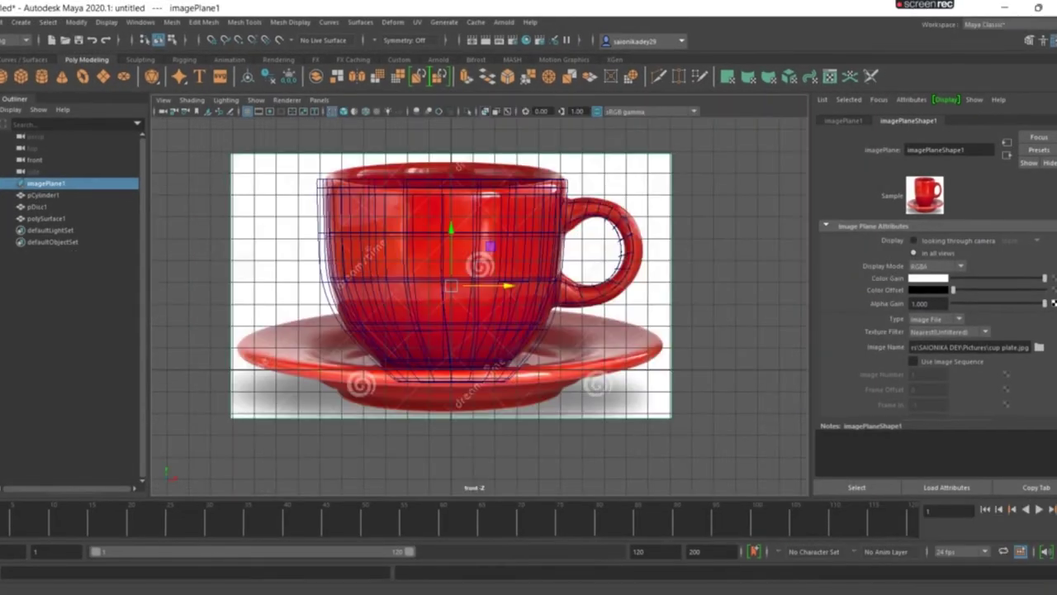
pyautogui.click(46, 78)
# Step: Lower and squash the new cylinder beneath the cup, and set Subdivisions Height to 4
pyautogui.moveTo(453, 326); pyautogui.dragTo(465, 338)
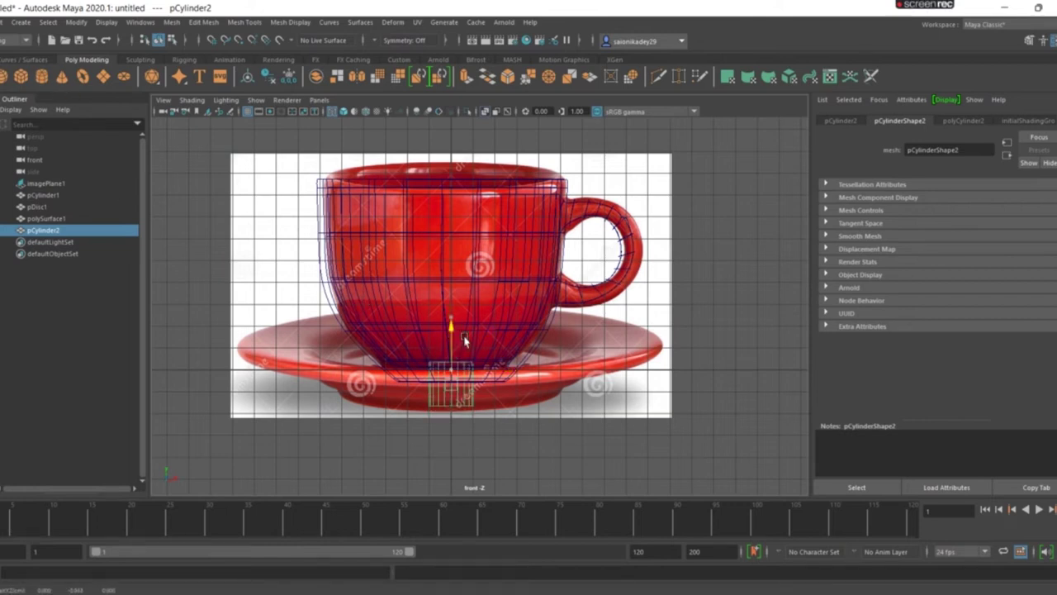
pyautogui.press('r')
pyautogui.moveTo(452, 330)
pyautogui.mouseDown()
pyautogui.moveTo(451, 349)
pyautogui.moveTo(468, 332)
pyautogui.mouseUp()
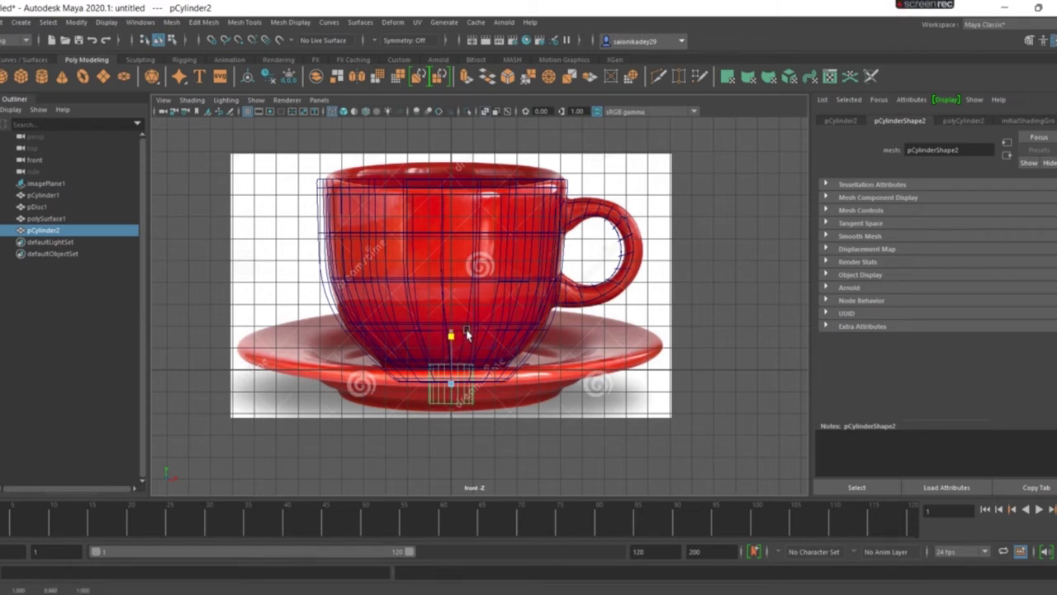
pyautogui.press('w')
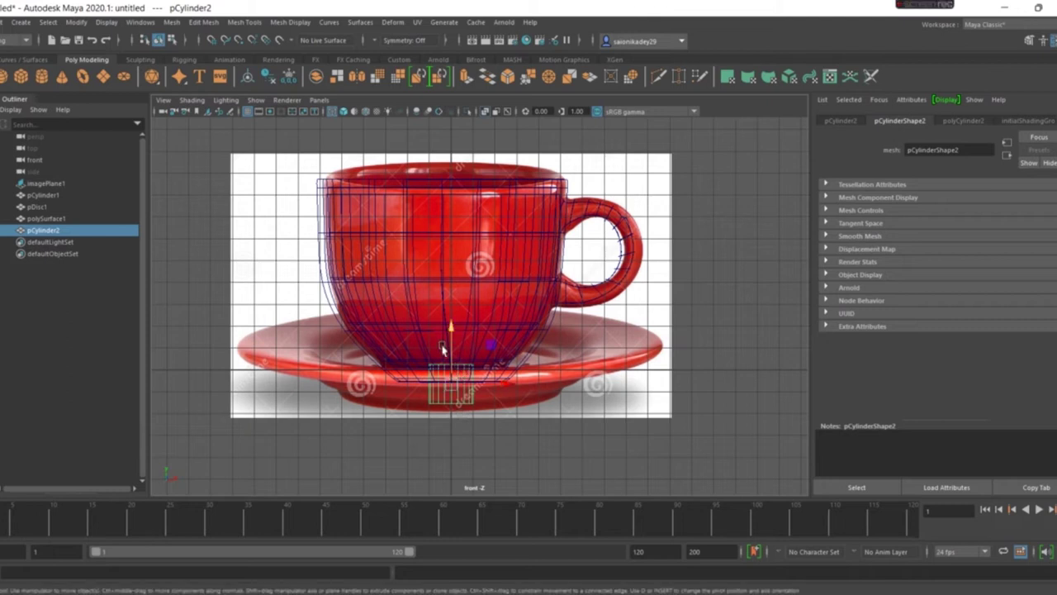
pyautogui.moveTo(446, 345); pyautogui.dragTo(465, 344)
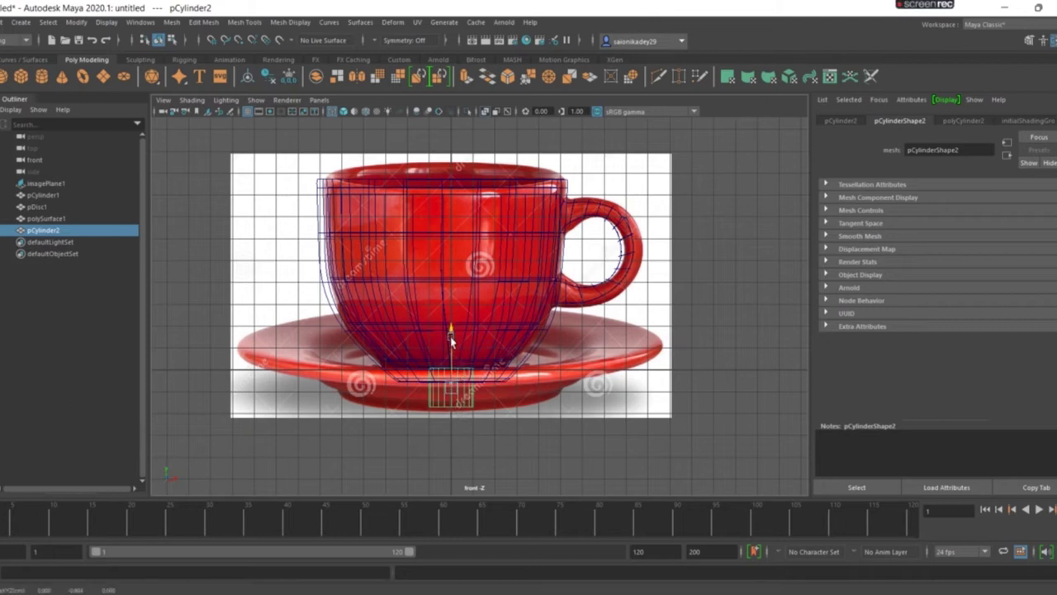
pyautogui.hotkey('ctrl', 'a')
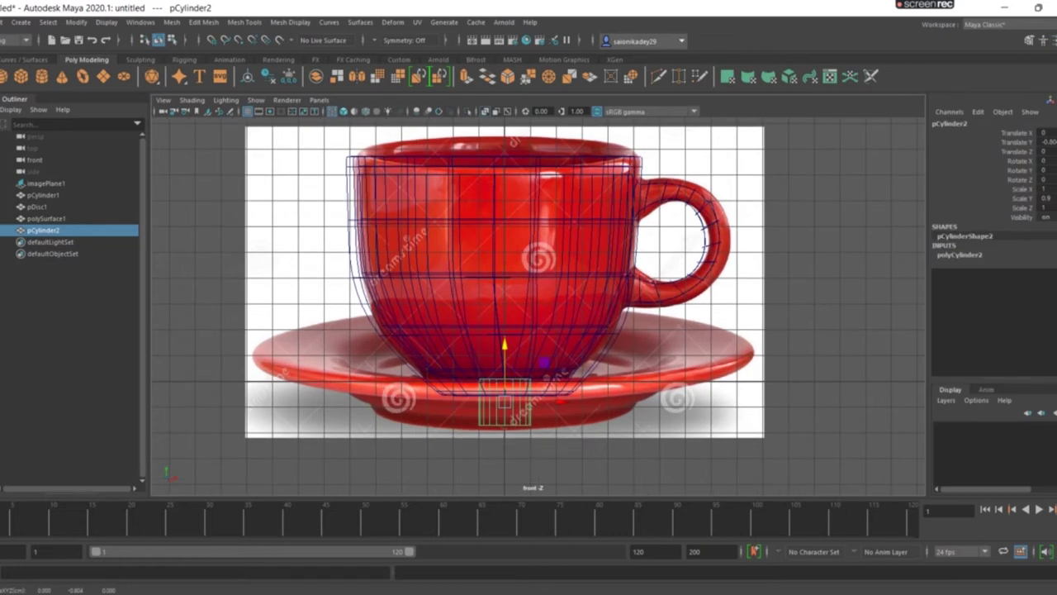
pyautogui.click(959, 255)
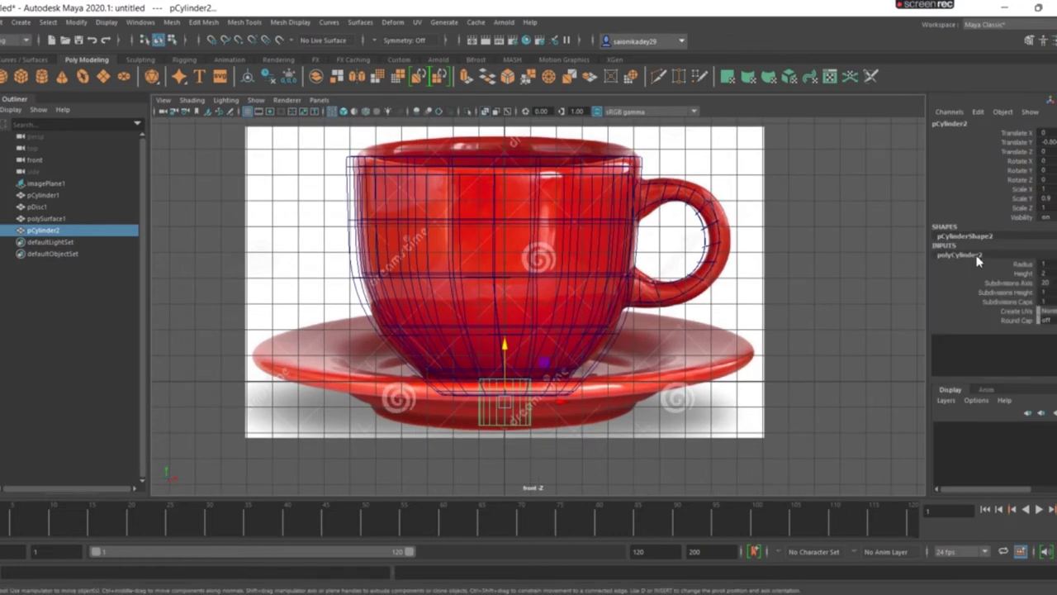
pyautogui.moveTo(1044, 295); pyautogui.dragTo(1048, 295)
pyautogui.write('4')
# Step: In Vertex mode, scale a vertex ring of the cylinder outward toward saucer width
pyautogui.moveTo(491, 421); pyautogui.dragTo(393, 308, button='right')
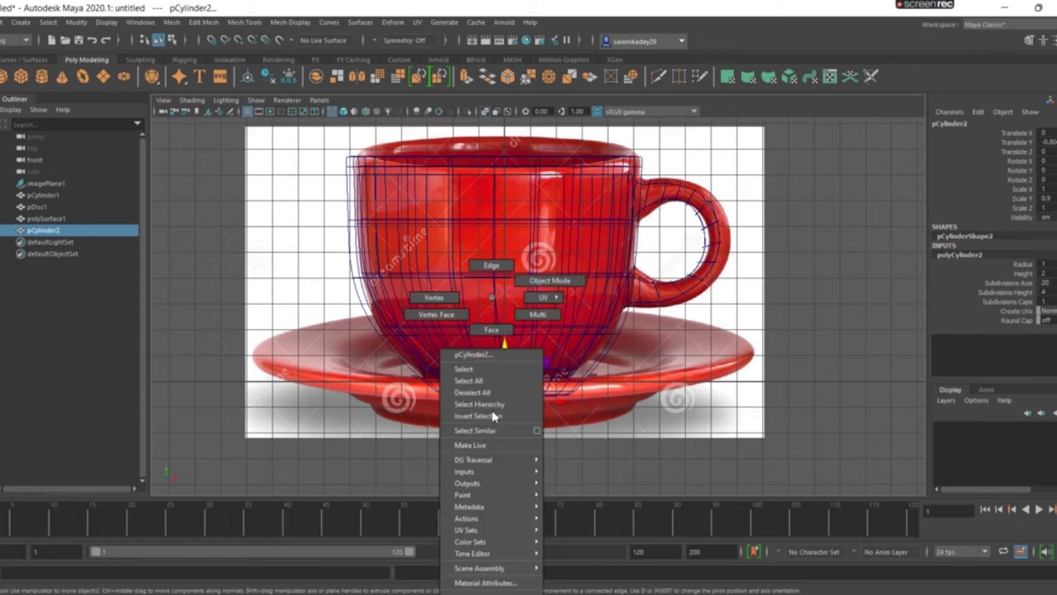
pyautogui.click(413, 297)
pyautogui.moveTo(464, 377); pyautogui.dragTo(553, 379)
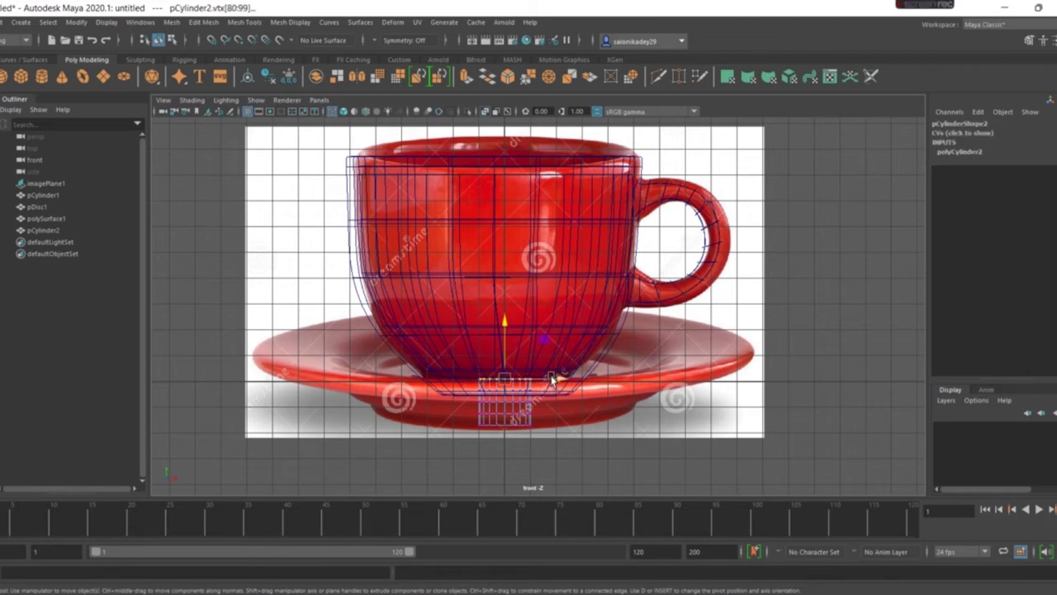
pyautogui.press('r')
pyautogui.moveTo(552, 378)
pyautogui.mouseDown()
pyautogui.moveTo(696, 363)
pyautogui.moveTo(763, 331)
pyautogui.mouseUp()
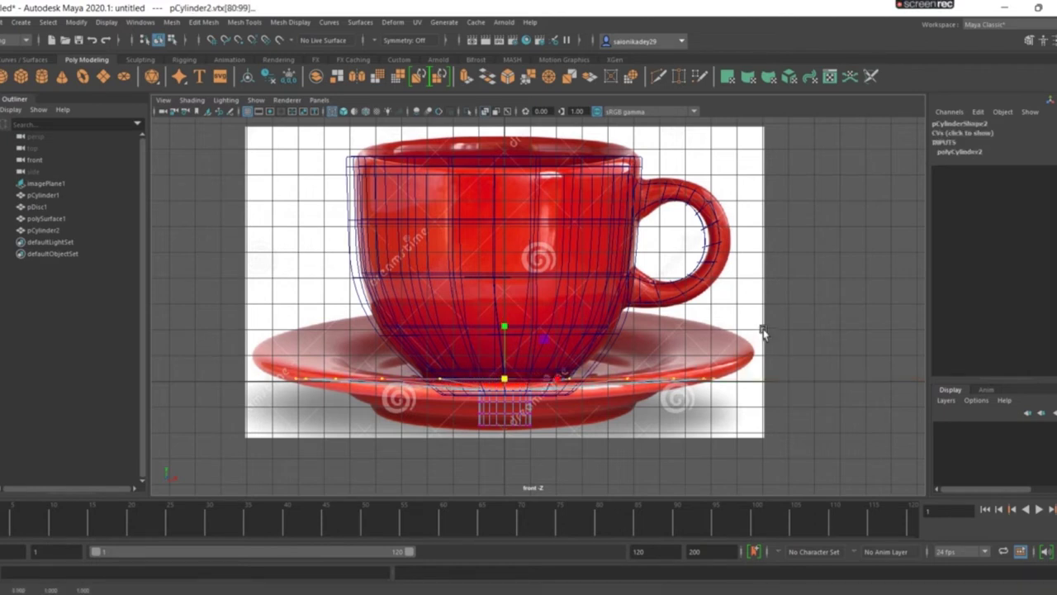
pyautogui.click(496, 297)
pyautogui.rightClick(496, 296)
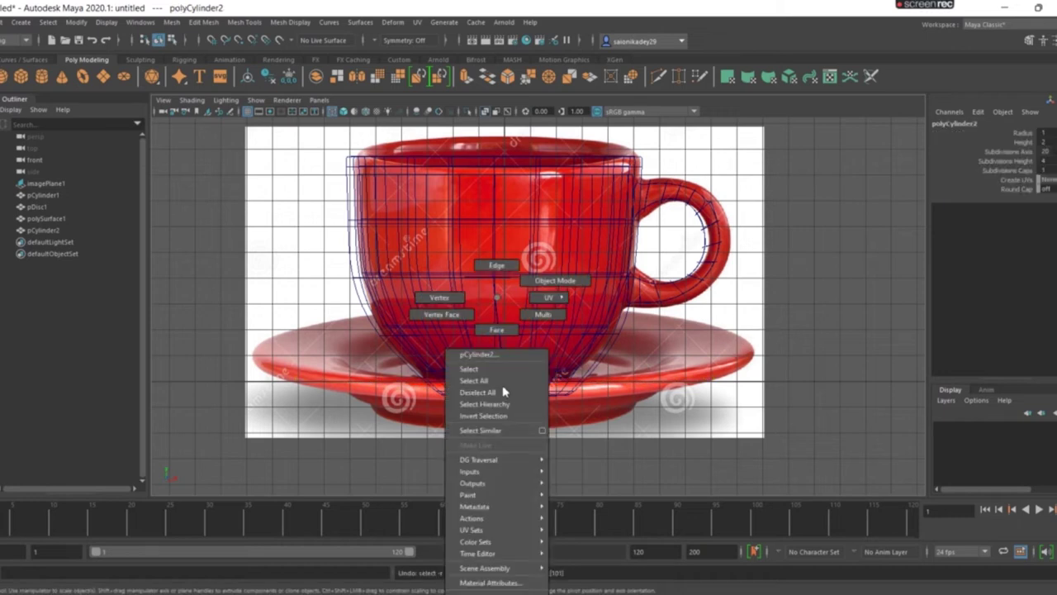
# Step: In Object Mode, scale the cylinder up to saucer width and move it into position
pyautogui.click(568, 281)
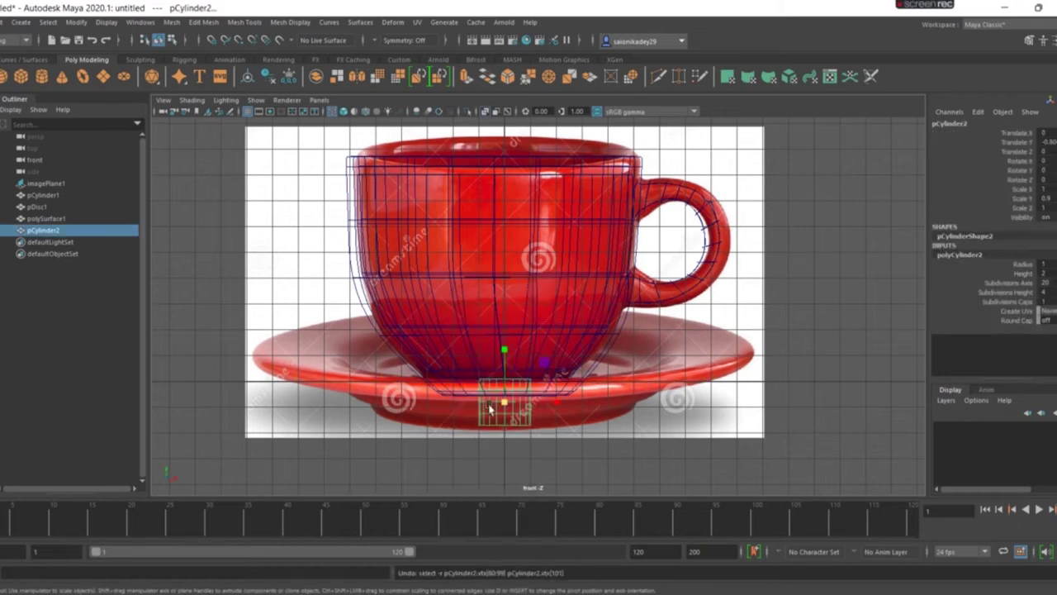
pyautogui.moveTo(505, 401); pyautogui.dragTo(650, 395)
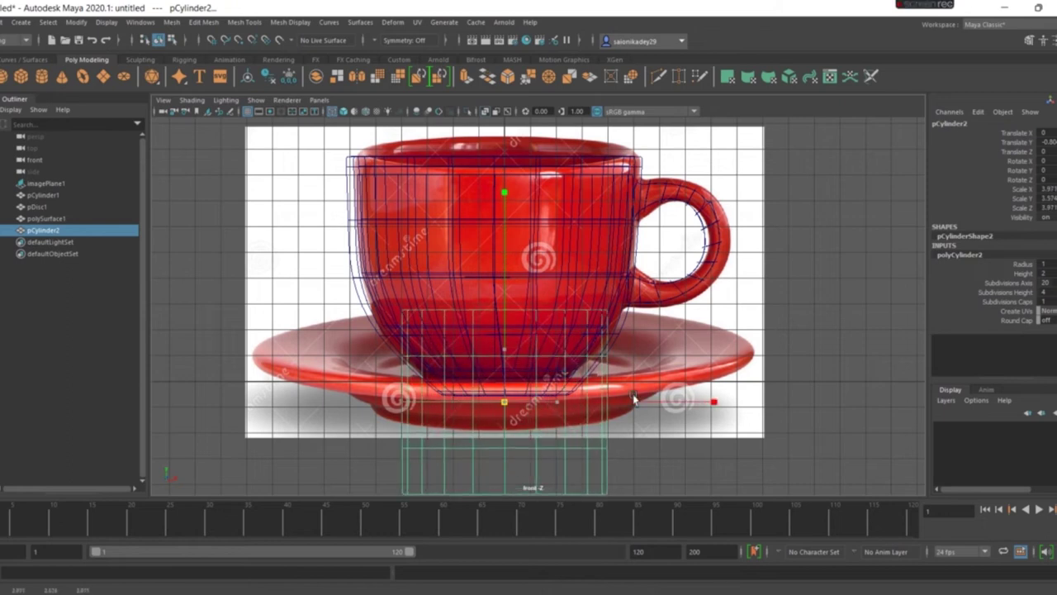
pyautogui.press('w')
pyautogui.moveTo(505, 357); pyautogui.dragTo(550, 280)
pyautogui.moveTo(550, 280); pyautogui.dragTo(555, 272, button='middle')
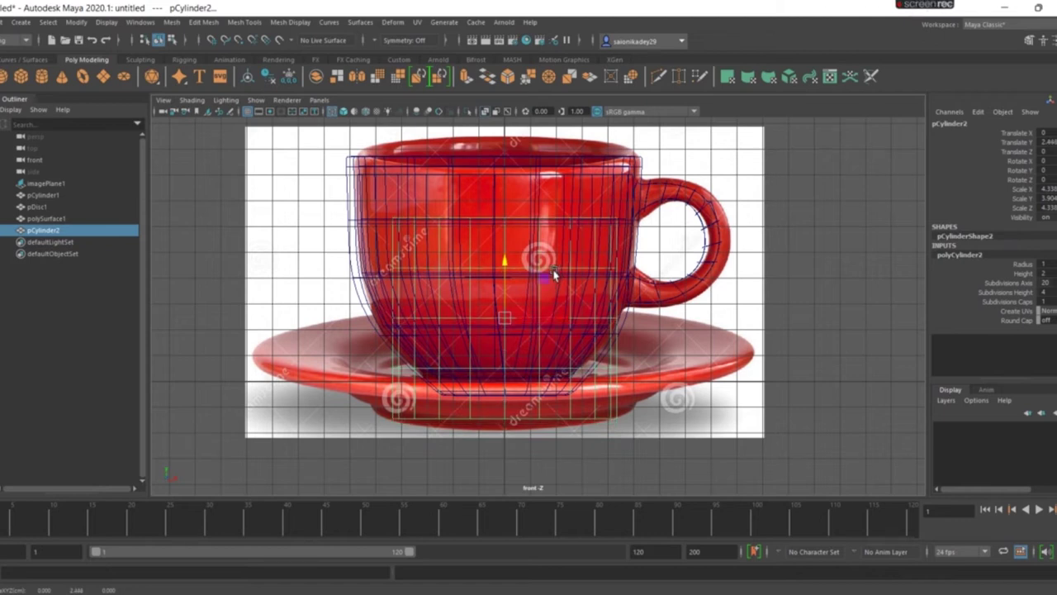
# Step: Tune its height and position until Scale Y is about 1.46, reaching the saucer's underside
pyautogui.press('r')
pyautogui.moveTo(504, 263); pyautogui.dragTo(474, 335)
pyautogui.press('w')
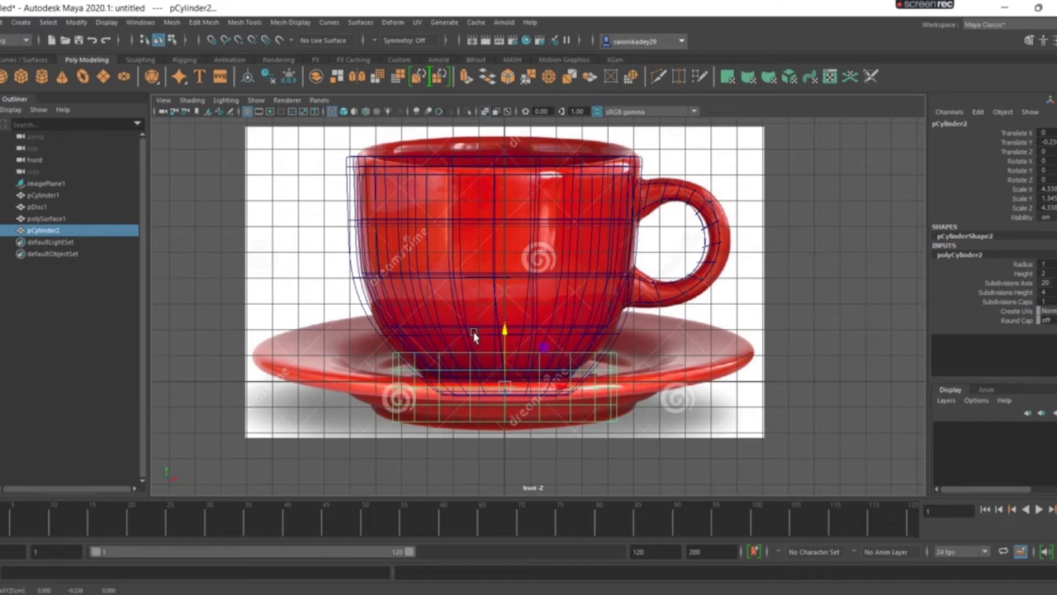
pyautogui.press('r')
pyautogui.moveTo(502, 332); pyautogui.dragTo(491, 359)
pyautogui.press('w')
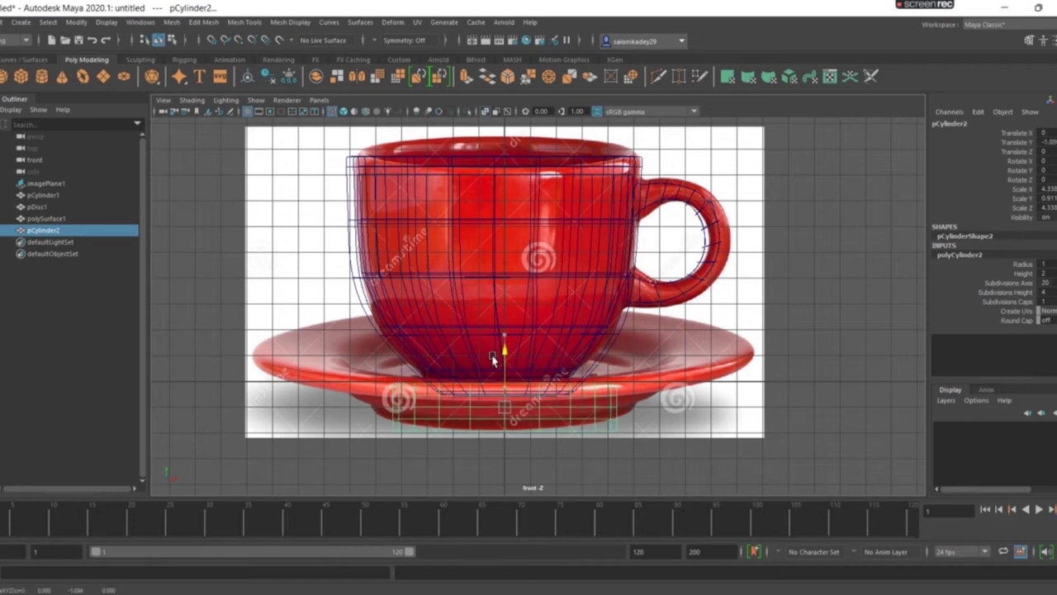
pyautogui.press('r')
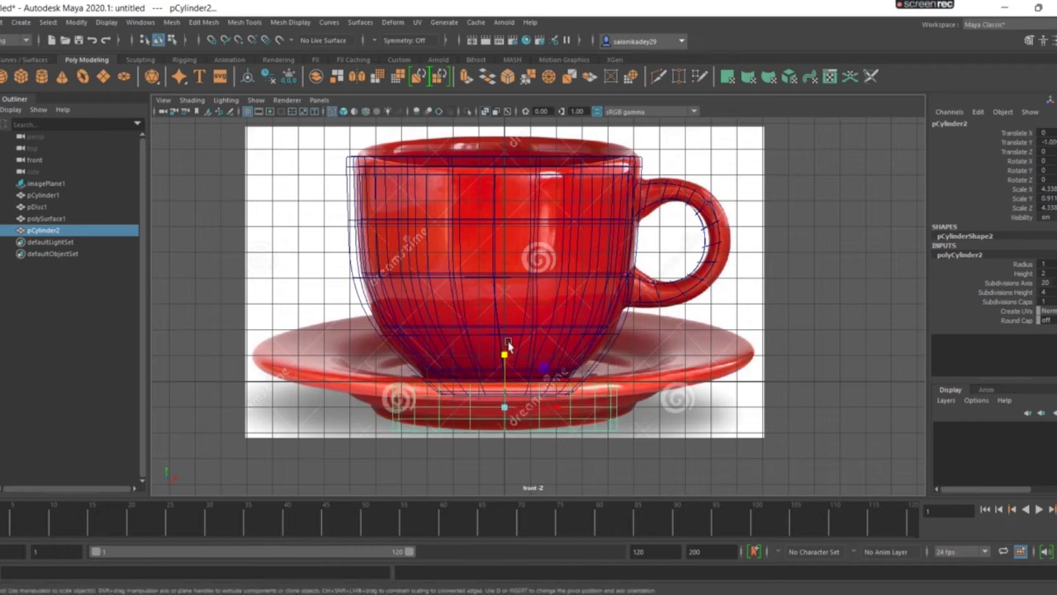
pyautogui.moveTo(501, 352); pyautogui.dragTo(524, 311)
pyautogui.press('w')
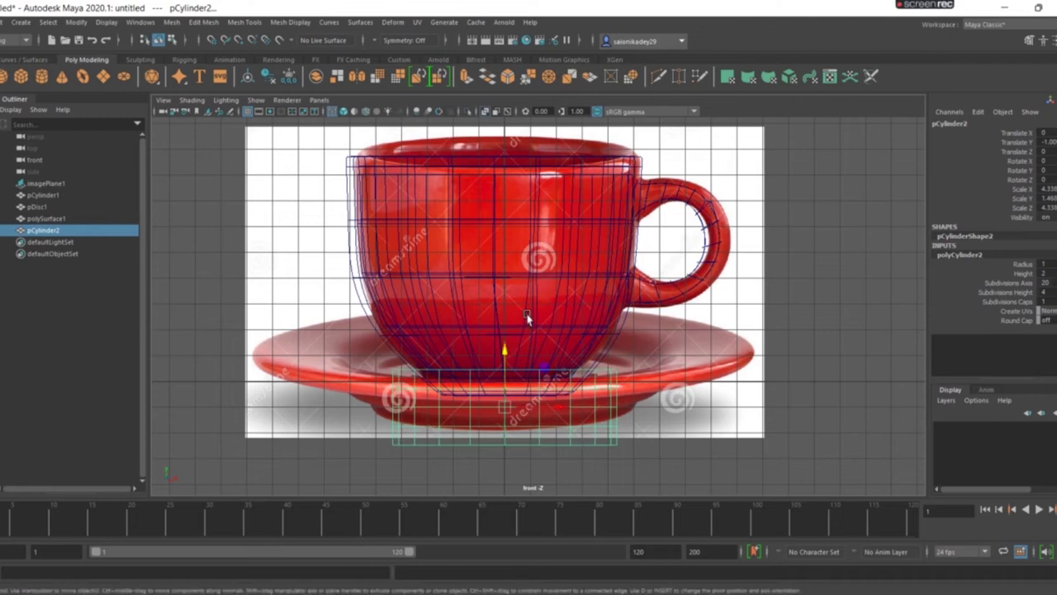
pyautogui.moveTo(506, 346); pyautogui.dragTo(516, 329)
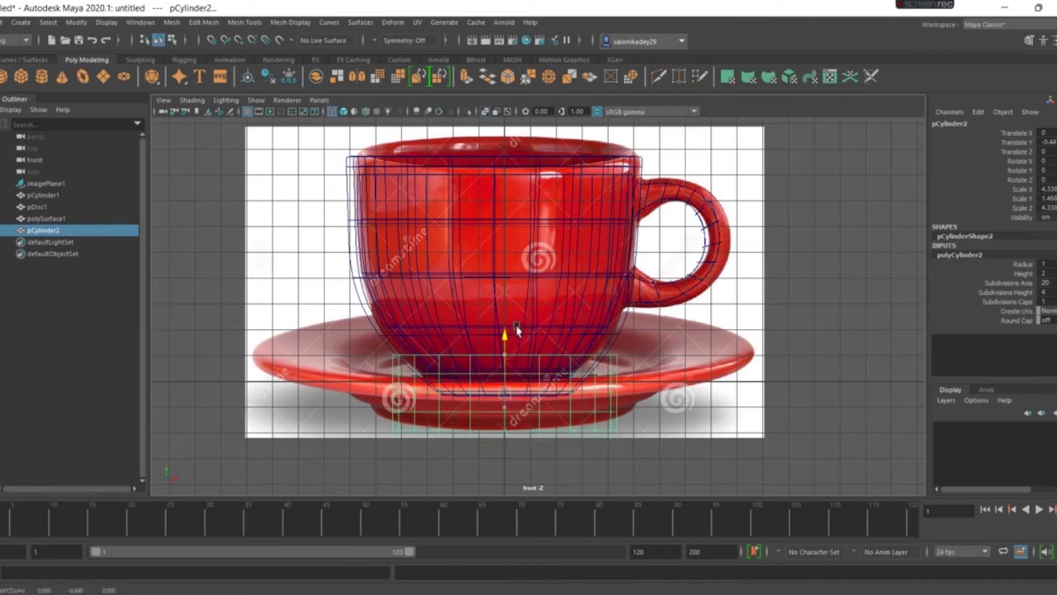
pyautogui.moveTo(479, 361); pyautogui.dragTo(420, 303, button='right')
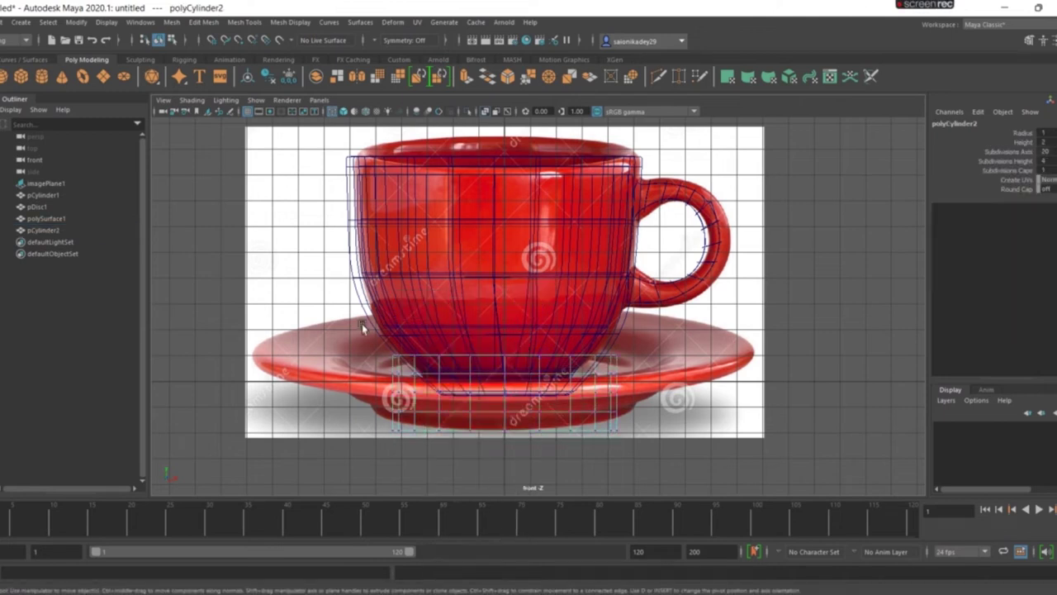
# Step: Widen the upper vertex ring across the saucer, then widen the next ring to follow the curve
pyautogui.moveTo(363, 326); pyautogui.dragTo(648, 374)
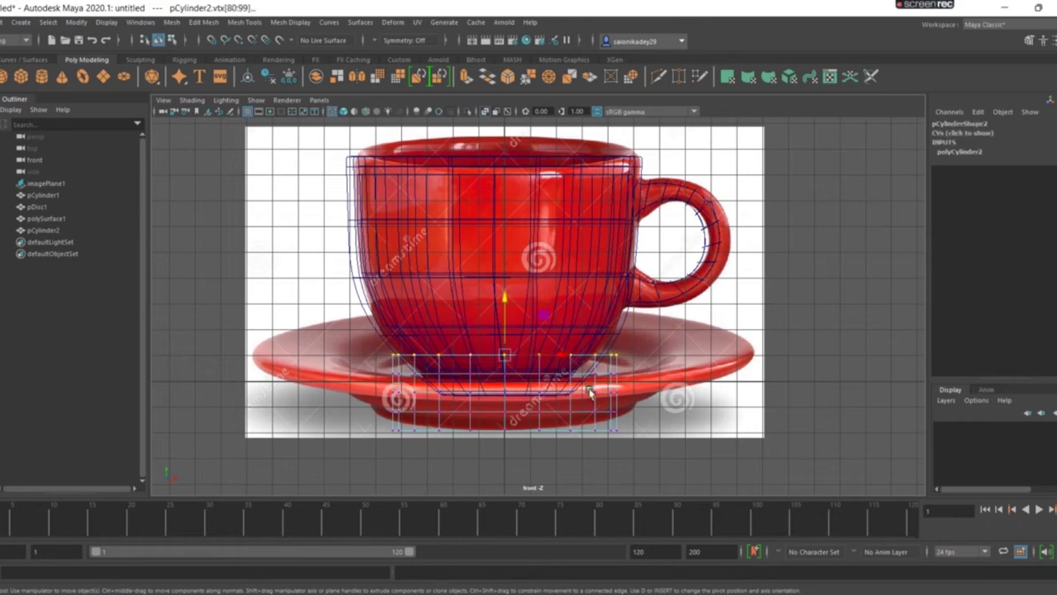
pyautogui.press('r')
pyautogui.moveTo(511, 361); pyautogui.dragTo(718, 335)
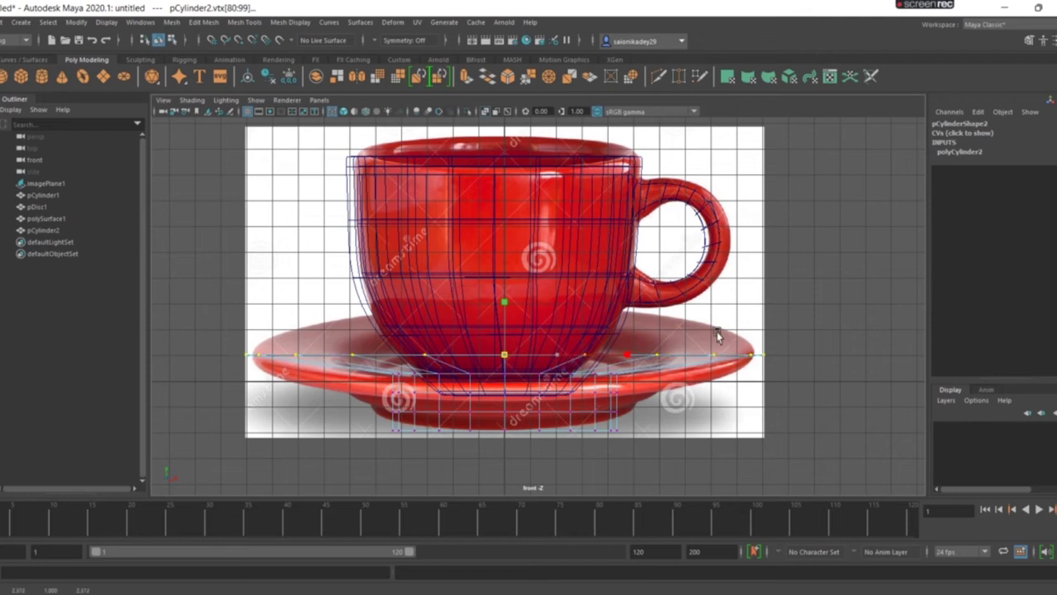
pyautogui.moveTo(718, 334); pyautogui.dragTo(699, 337)
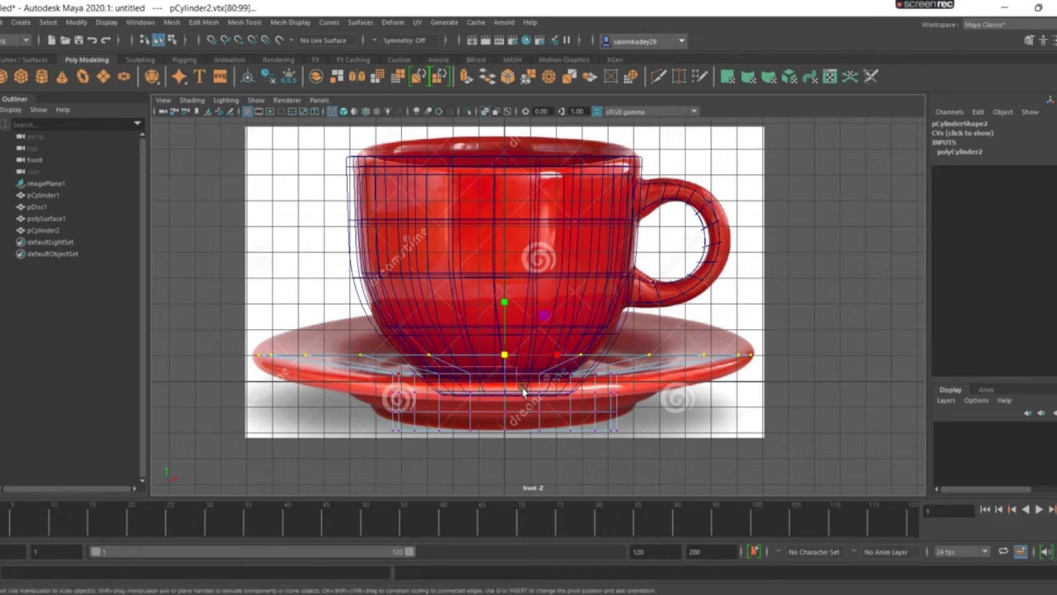
pyautogui.moveTo(637, 382)
pyautogui.mouseDown()
pyautogui.moveTo(494, 378)
pyautogui.moveTo(666, 390)
pyautogui.moveTo(637, 398)
pyautogui.mouseUp()
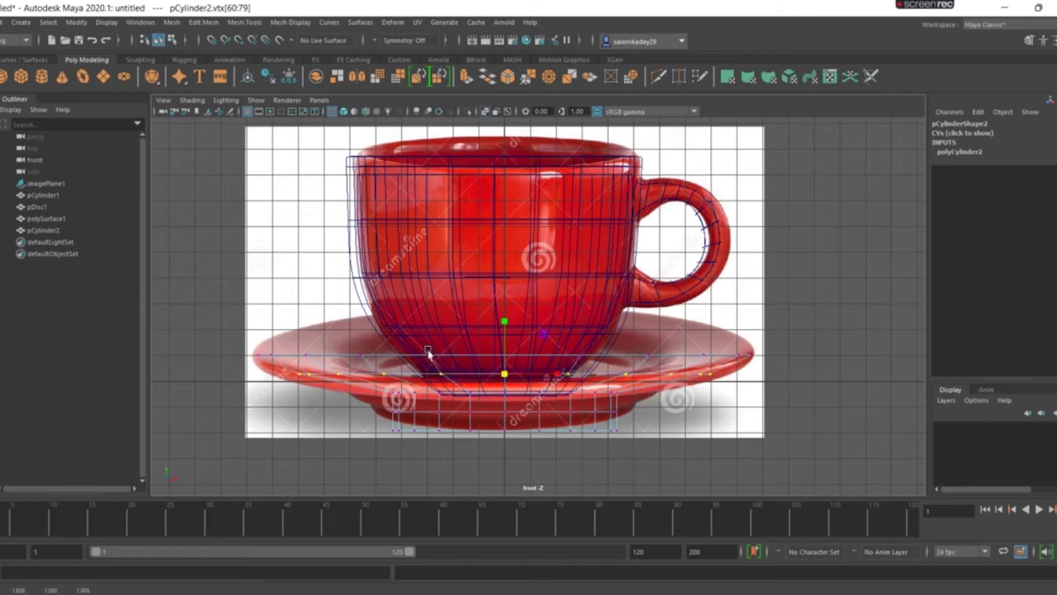
pyautogui.moveTo(369, 387); pyautogui.dragTo(656, 413)
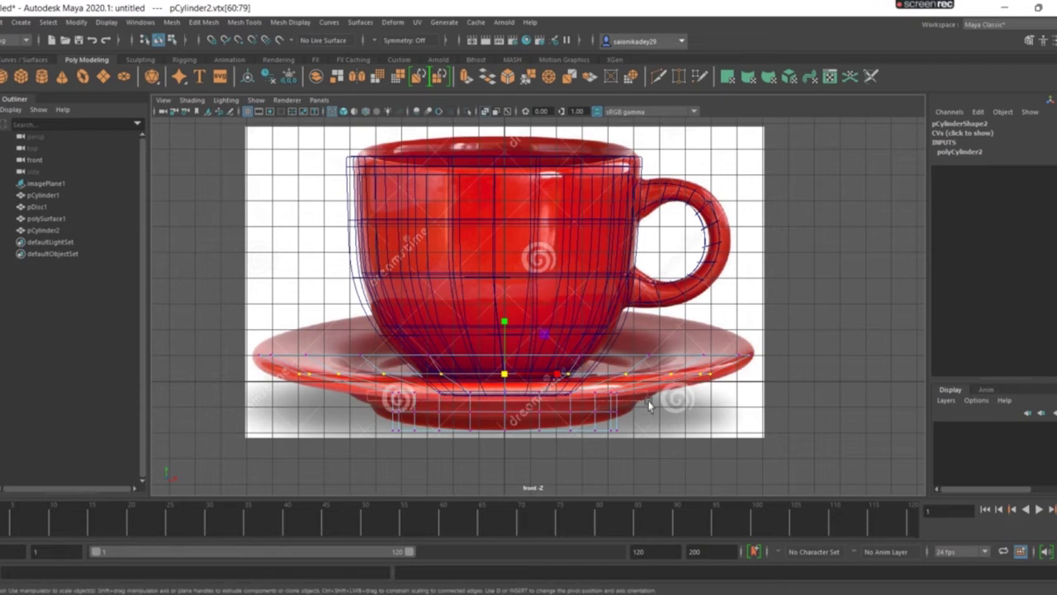
pyautogui.moveTo(506, 399)
pyautogui.mouseDown()
pyautogui.moveTo(596, 380)
pyautogui.moveTo(578, 389)
pyautogui.mouseUp()
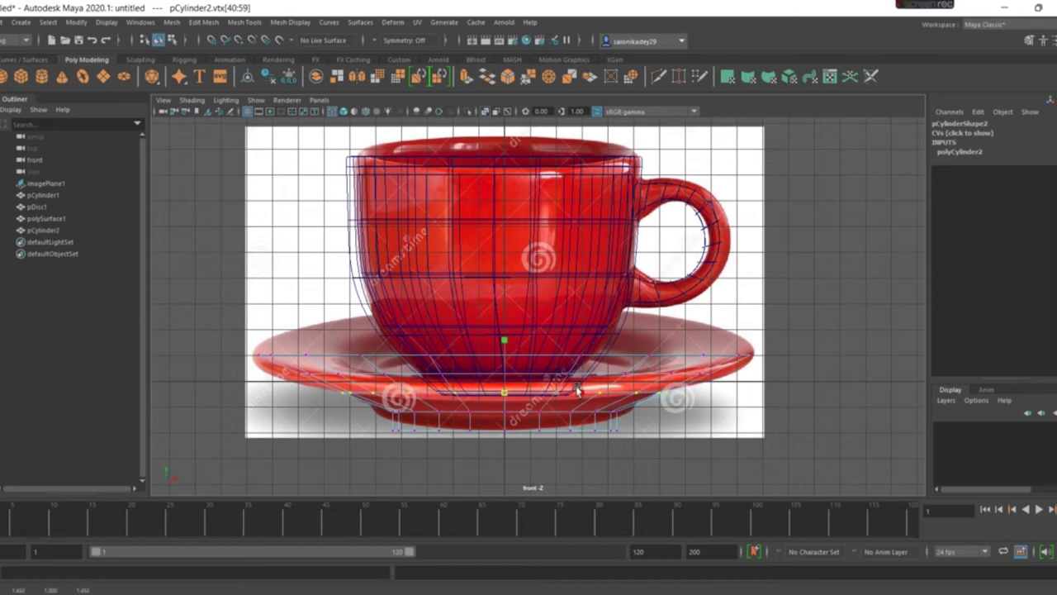
# Step: Widen the bottom vertex row, pull the lowest row inward, and nudge it vertically
pyautogui.moveTo(367, 403); pyautogui.dragTo(632, 422)
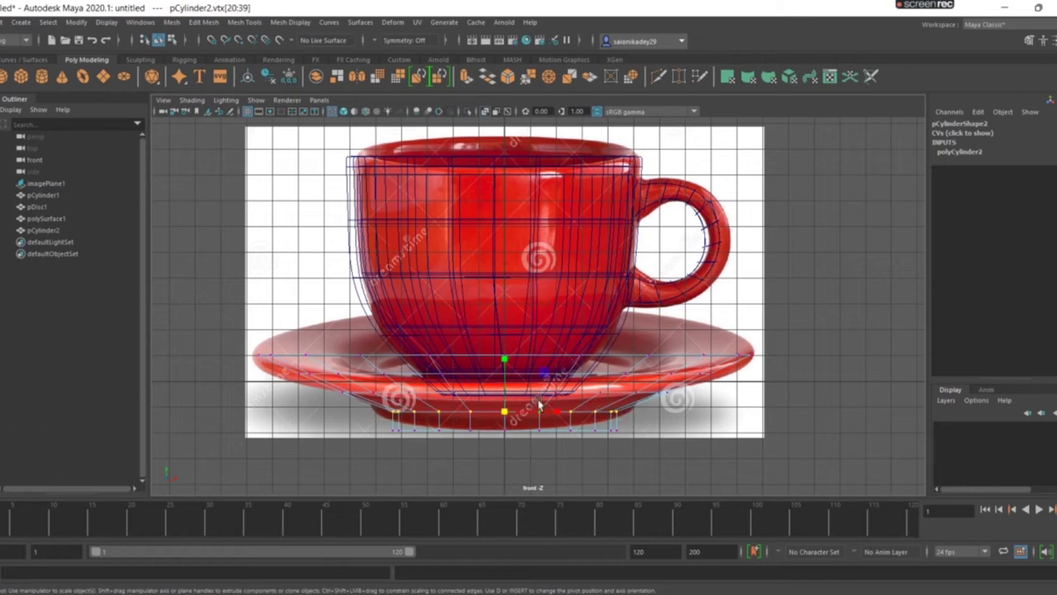
pyautogui.moveTo(502, 410); pyautogui.dragTo(520, 421)
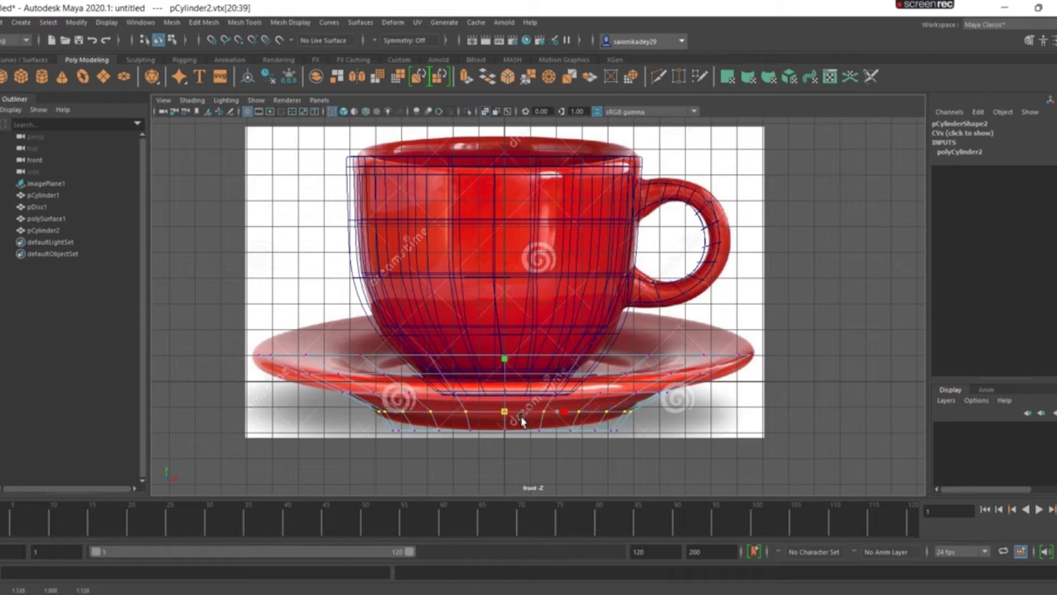
pyautogui.moveTo(374, 431); pyautogui.dragTo(589, 444)
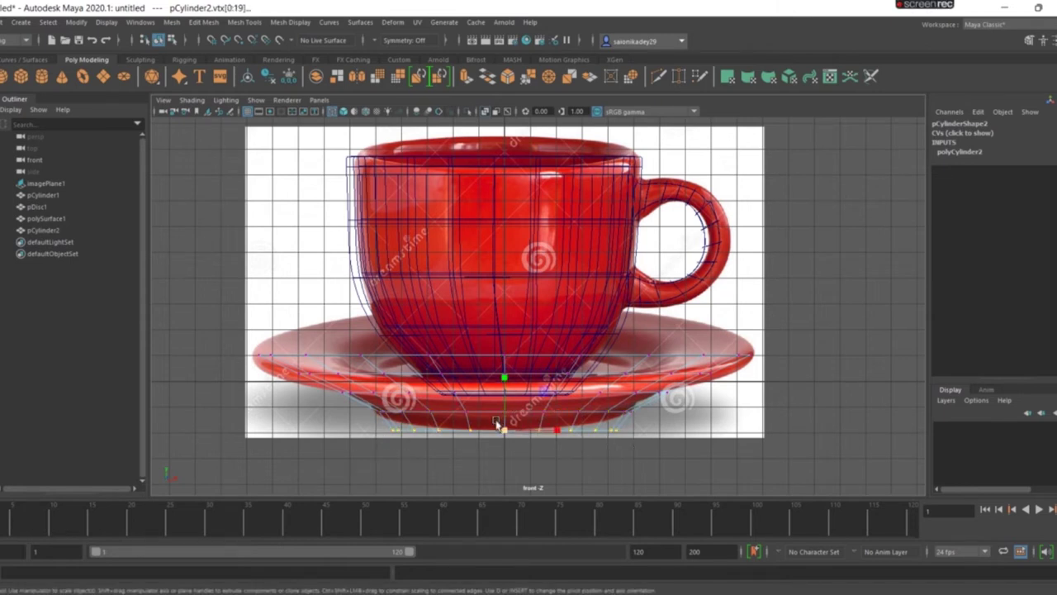
pyautogui.moveTo(504, 429); pyautogui.dragTo(454, 425)
pyautogui.press('w')
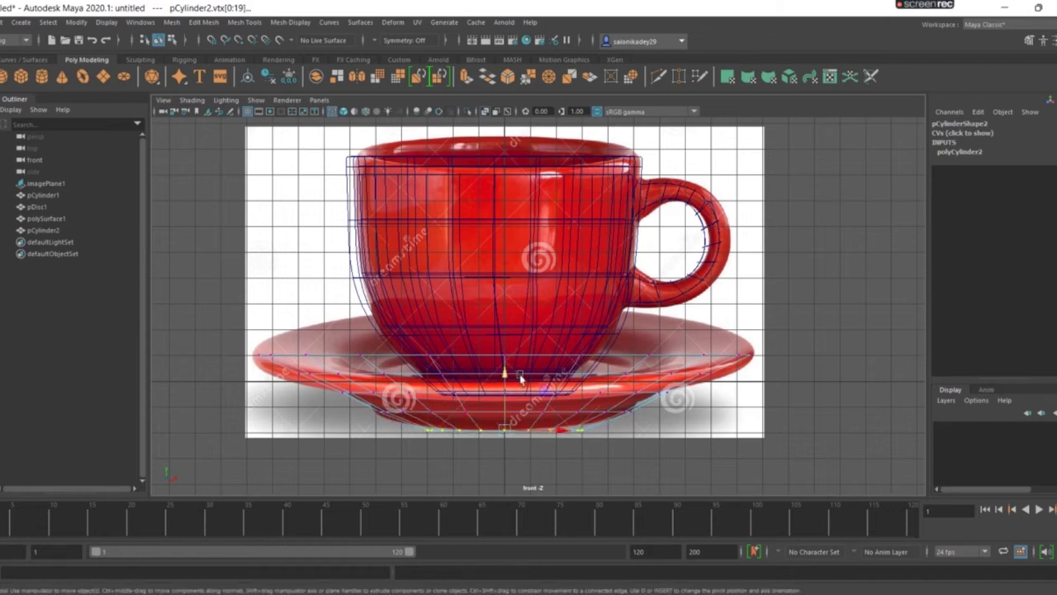
pyautogui.moveTo(502, 377); pyautogui.dragTo(505, 375)
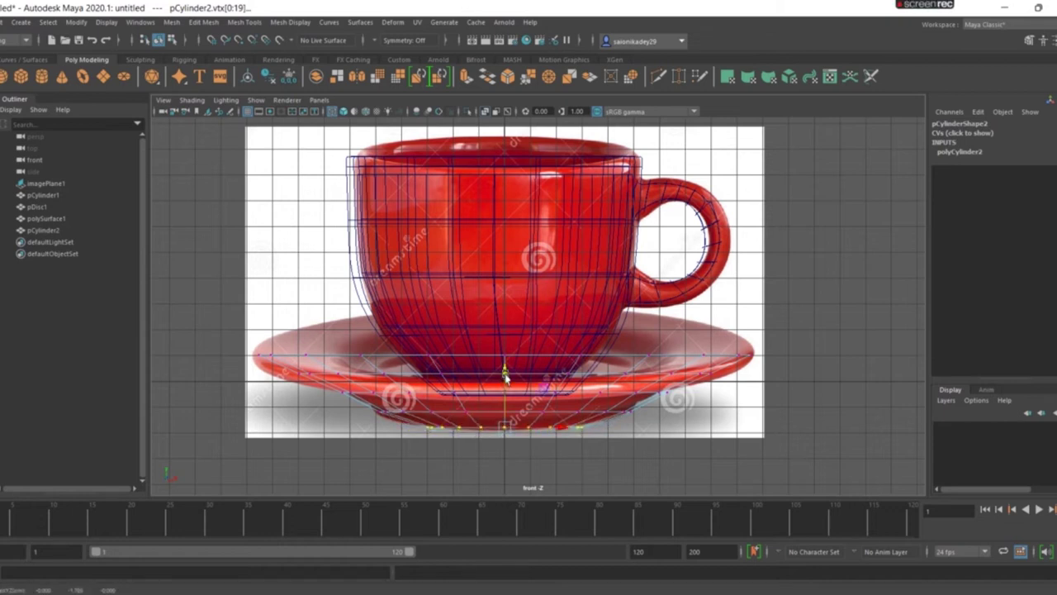
# Step: In perspective view, put pCylinder2 back in Object Mode and scale it down in Y into a shallow dish
pyautogui.press('space')
pyautogui.press('space')
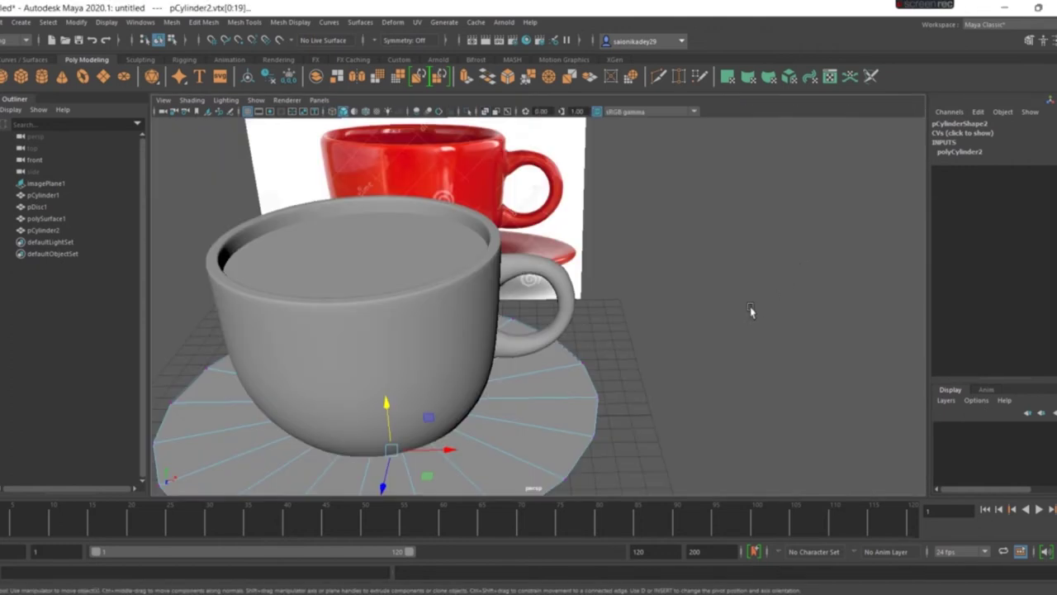
pyautogui.moveTo(653, 354)
pyautogui.keyDown('alt'); pyautogui.mouseDown()
pyautogui.moveTo(656, 323)
pyautogui.moveTo(625, 339)
pyautogui.moveTo(705, 267)
pyautogui.mouseUp(); pyautogui.keyUp('alt')
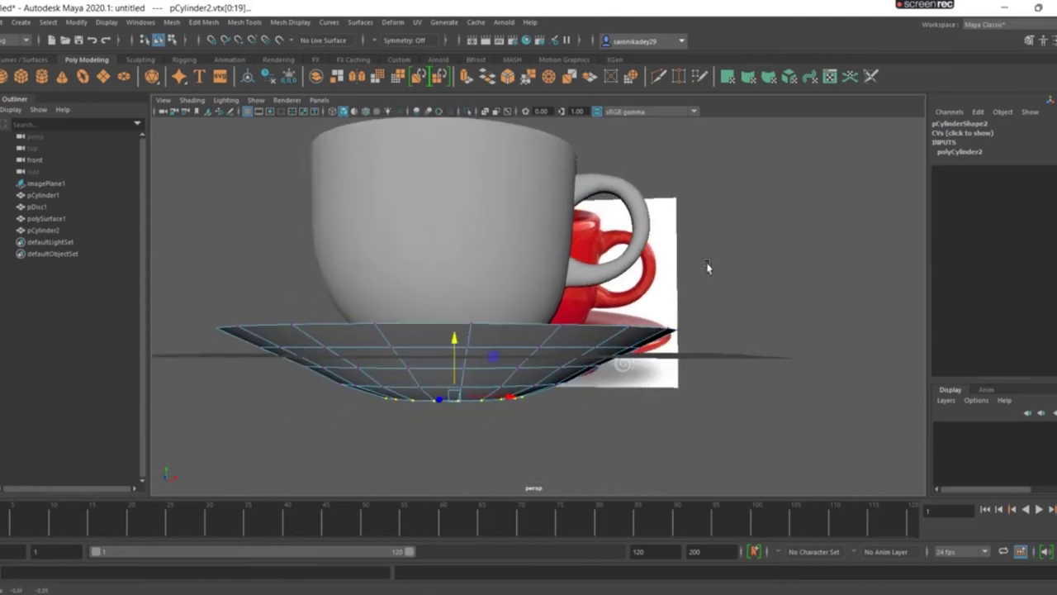
pyautogui.rightClick(473, 354)
pyautogui.moveTo(473, 354); pyautogui.dragTo(557, 291, button='right')
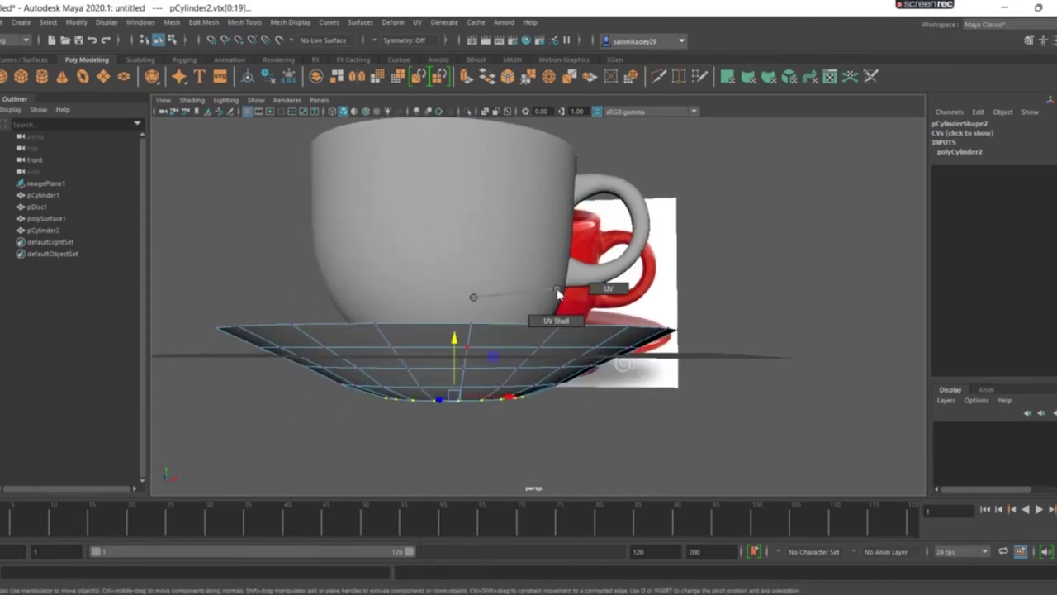
pyautogui.moveTo(465, 359); pyautogui.dragTo(541, 285, button='right')
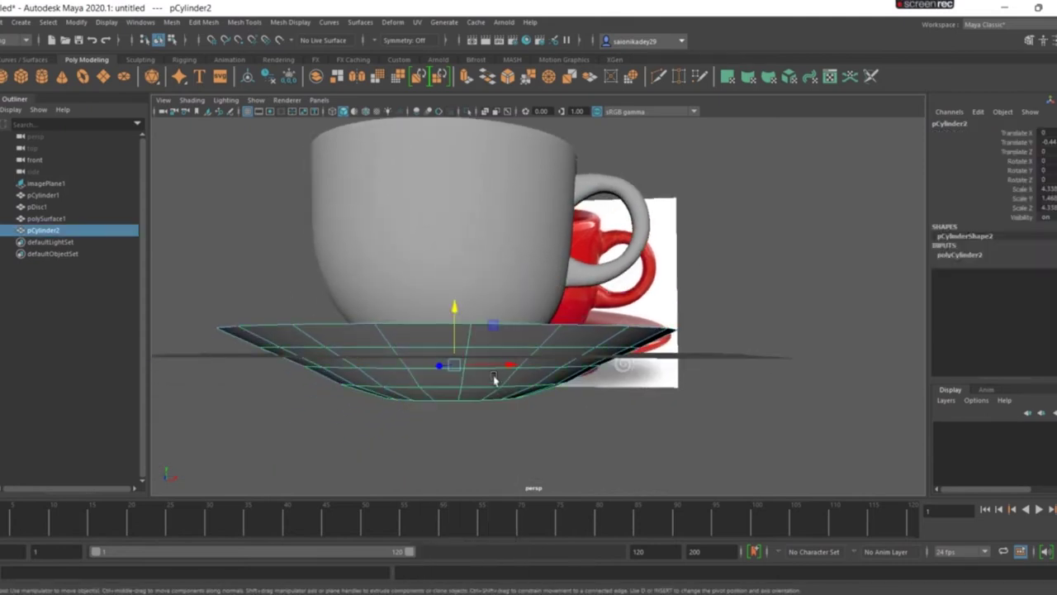
pyautogui.press('r')
pyautogui.moveTo(453, 308); pyautogui.dragTo(437, 330)
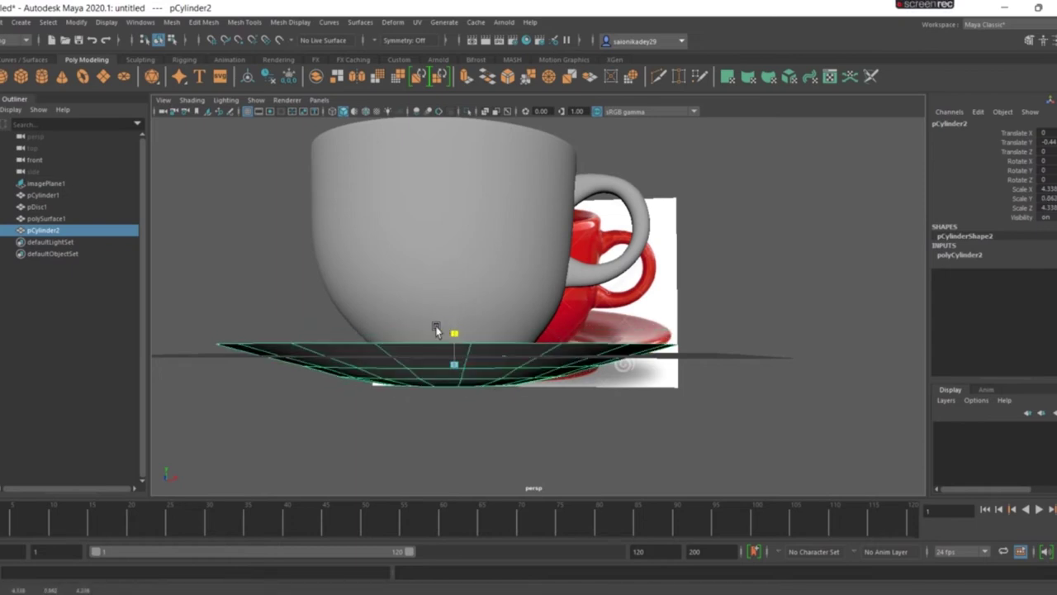
pyautogui.moveTo(384, 382)
pyautogui.keyDown('alt'); pyautogui.mouseDown()
pyautogui.moveTo(455, 397)
pyautogui.moveTo(438, 382)
pyautogui.moveTo(372, 388)
pyautogui.moveTo(342, 358)
pyautogui.moveTo(430, 339)
pyautogui.mouseUp(); pyautogui.keyUp('alt')
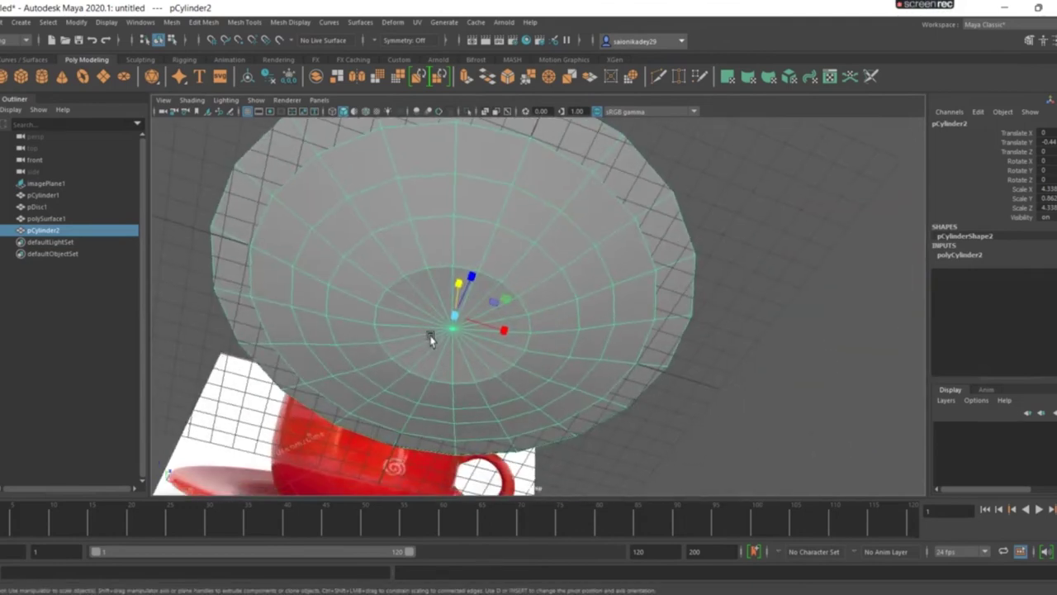
# Step: In Face mode, select the ring of faces around the saucer's bottom centre
pyautogui.rightClick(429, 338)
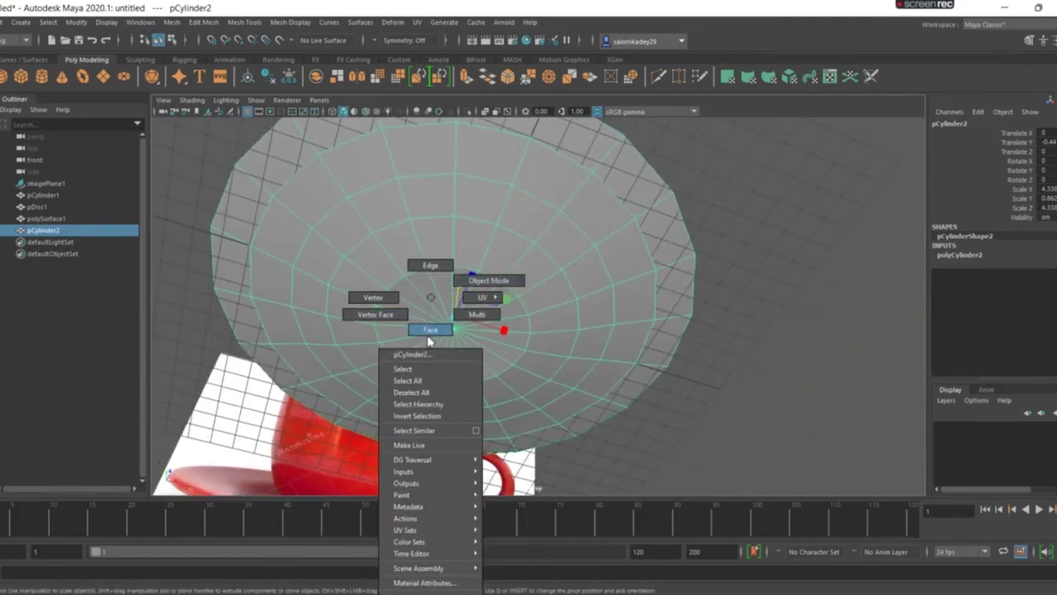
pyautogui.moveTo(430, 338); pyautogui.dragTo(439, 324, button='right')
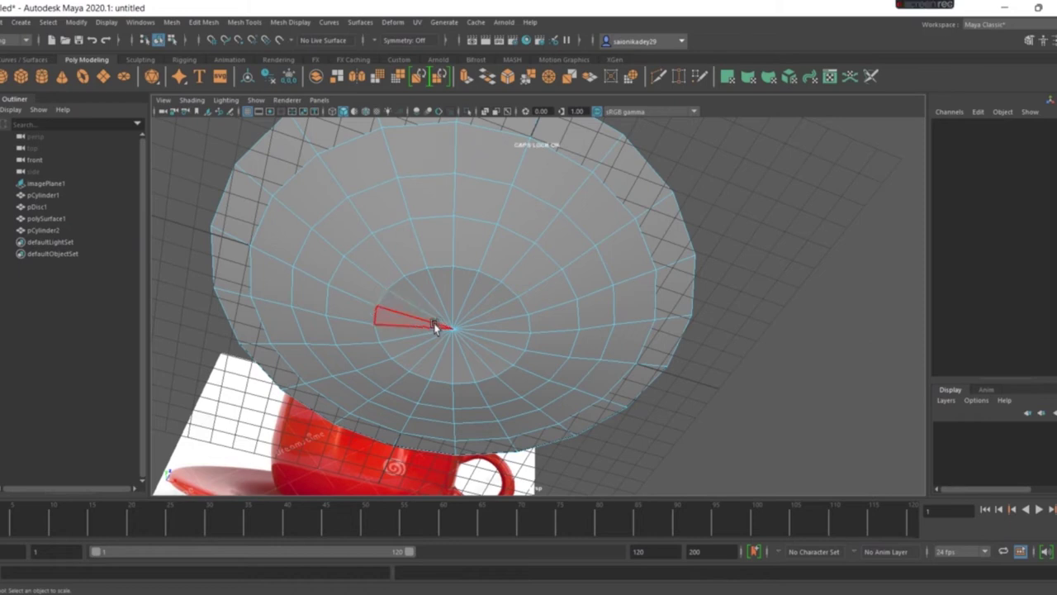
pyautogui.click(451, 297)
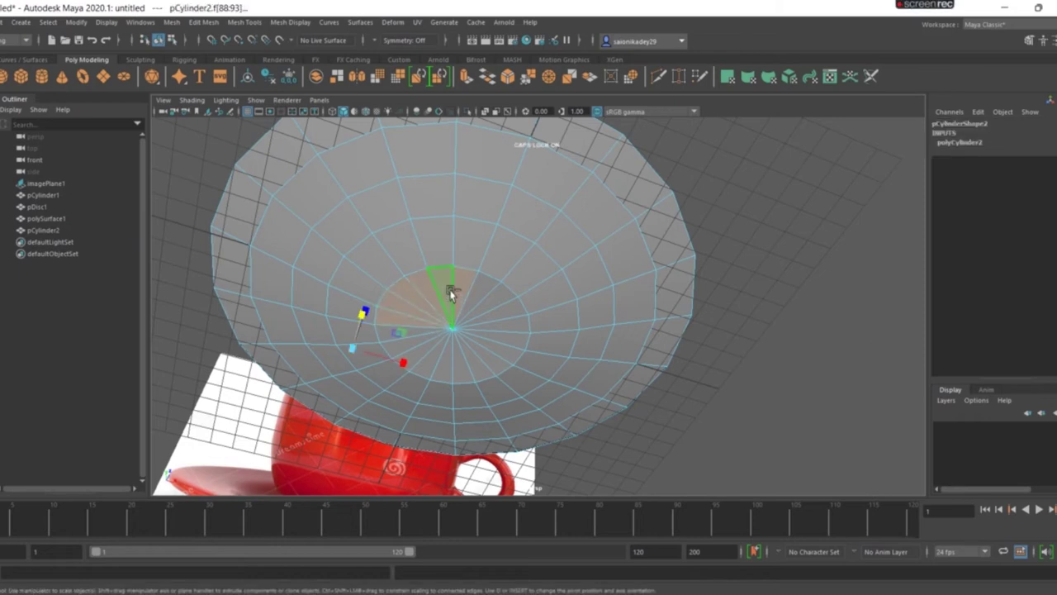
pyautogui.keyDown('ctrl'); pyautogui.click(452, 294); pyautogui.keyUp('ctrl')
pyautogui.moveTo(421, 320)
pyautogui.mouseDown()
pyautogui.moveTo(421, 350)
pyautogui.moveTo(392, 325)
pyautogui.mouseUp()
pyautogui.moveTo(523, 283)
pyautogui.keyDown('alt'); pyautogui.mouseDown()
pyautogui.moveTo(468, 339)
pyautogui.moveTo(410, 368)
pyautogui.moveTo(440, 332)
pyautogui.mouseUp(); pyautogui.keyUp('alt')
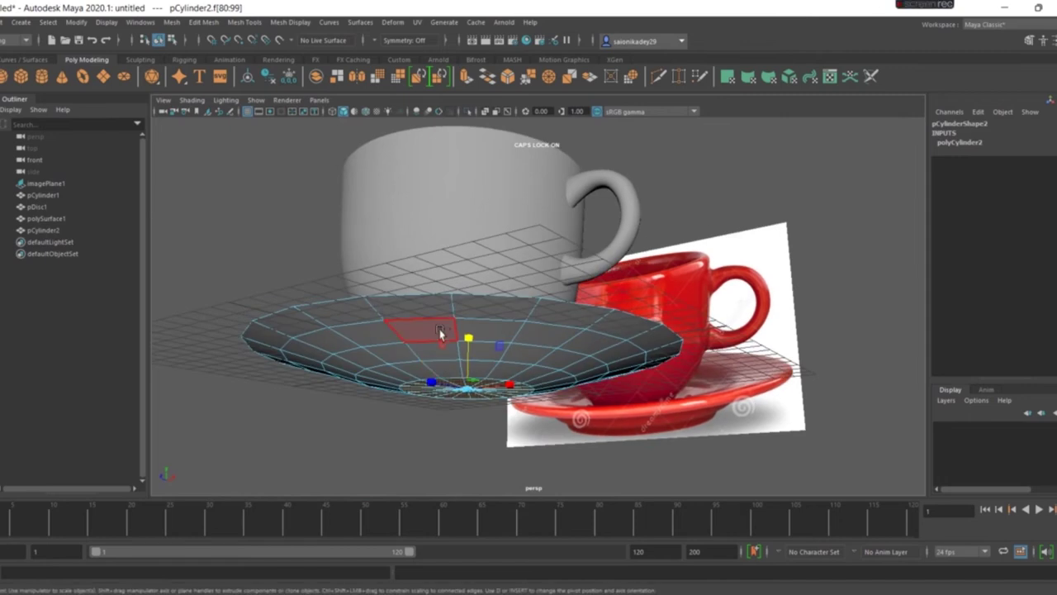
# Step: Extrude the face ring downward, shrink it, and raise it to form a small foot
pyautogui.hotkey('ctrl', 'e')
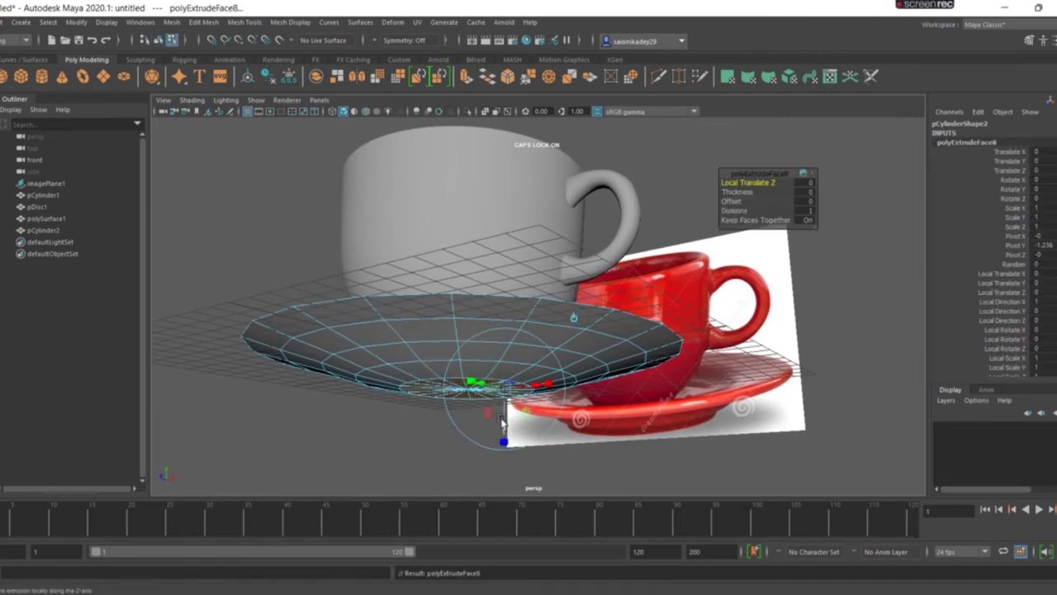
pyautogui.moveTo(506, 424); pyautogui.dragTo(498, 439)
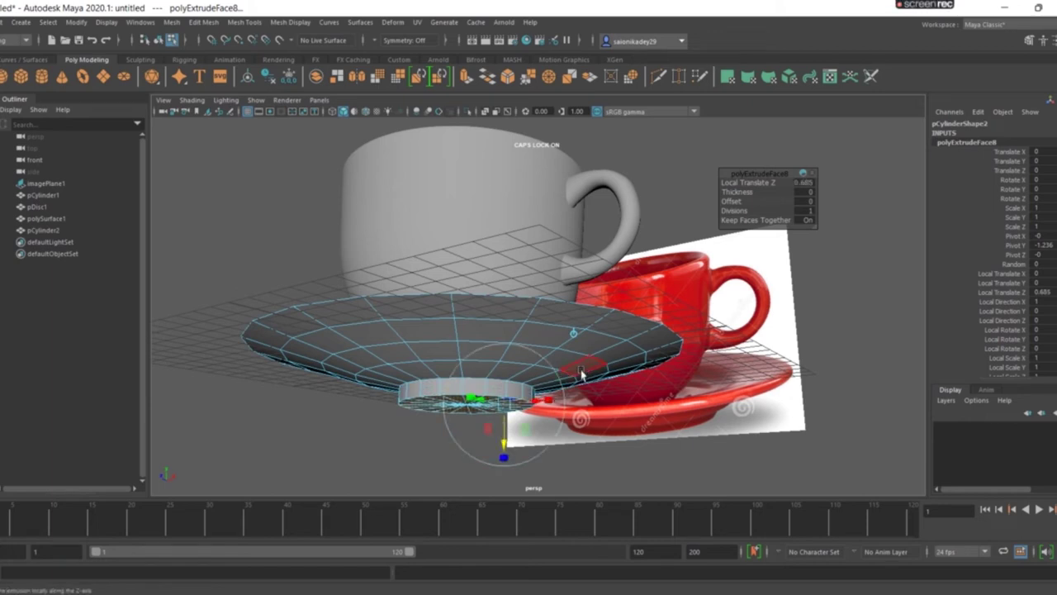
pyautogui.keyDown('alt'); pyautogui.moveTo(583, 380); pyautogui.dragTo(584, 400); pyautogui.keyUp('alt')
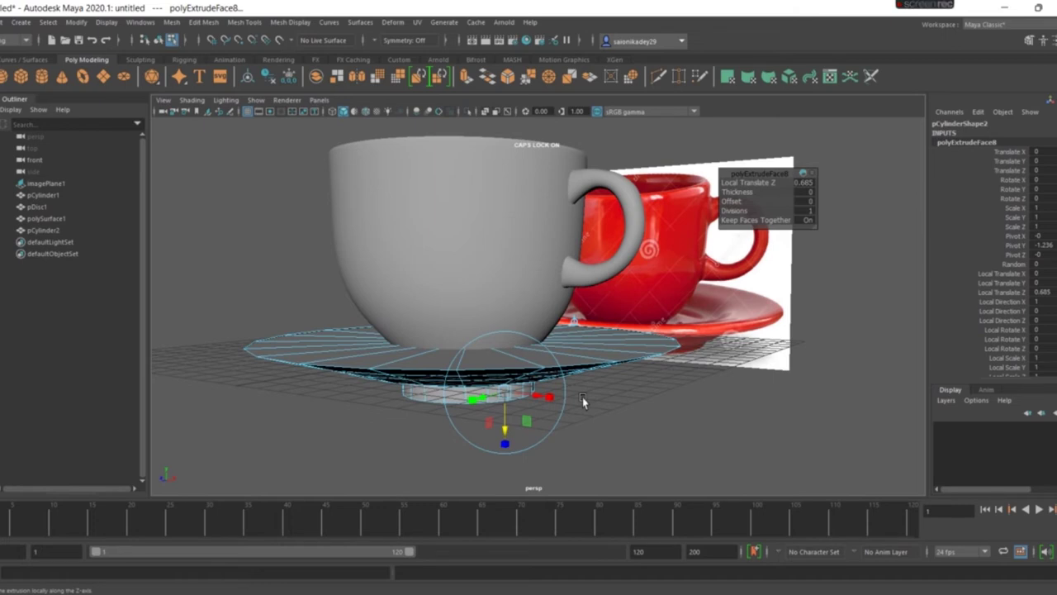
pyautogui.press('r')
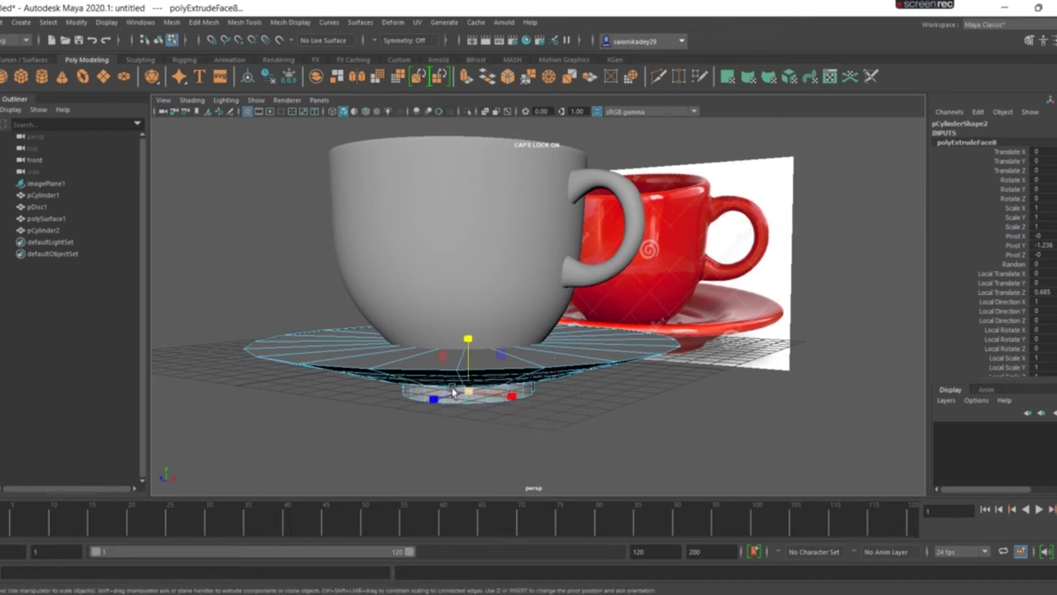
pyautogui.moveTo(466, 397)
pyautogui.mouseDown()
pyautogui.moveTo(443, 397)
pyautogui.moveTo(498, 403)
pyautogui.moveTo(478, 404)
pyautogui.mouseUp()
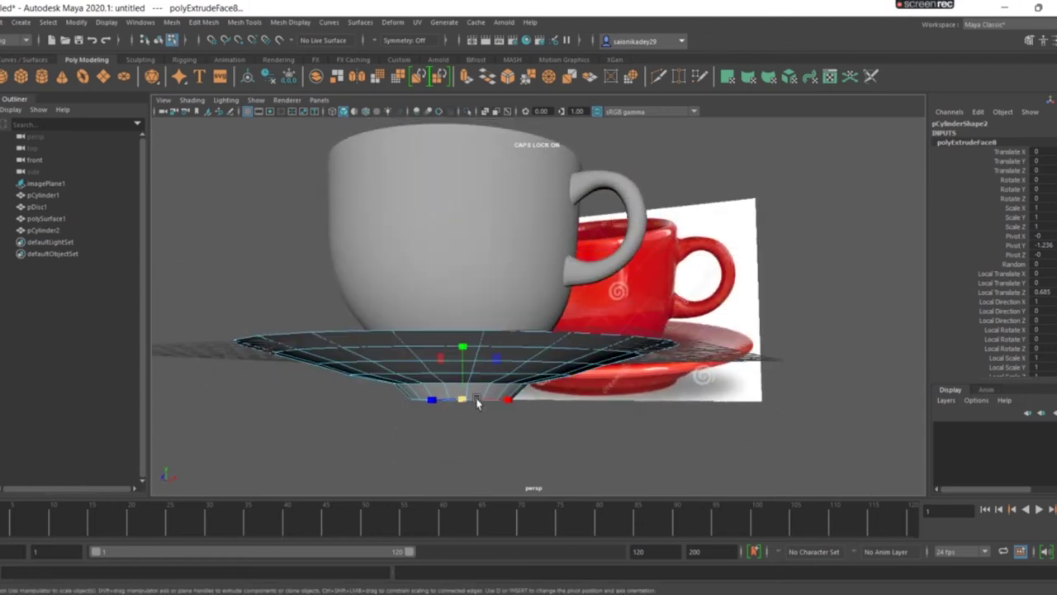
pyautogui.moveTo(464, 354)
pyautogui.mouseDown()
pyautogui.moveTo(467, 343)
pyautogui.moveTo(584, 353)
pyautogui.moveTo(511, 397)
pyautogui.mouseUp()
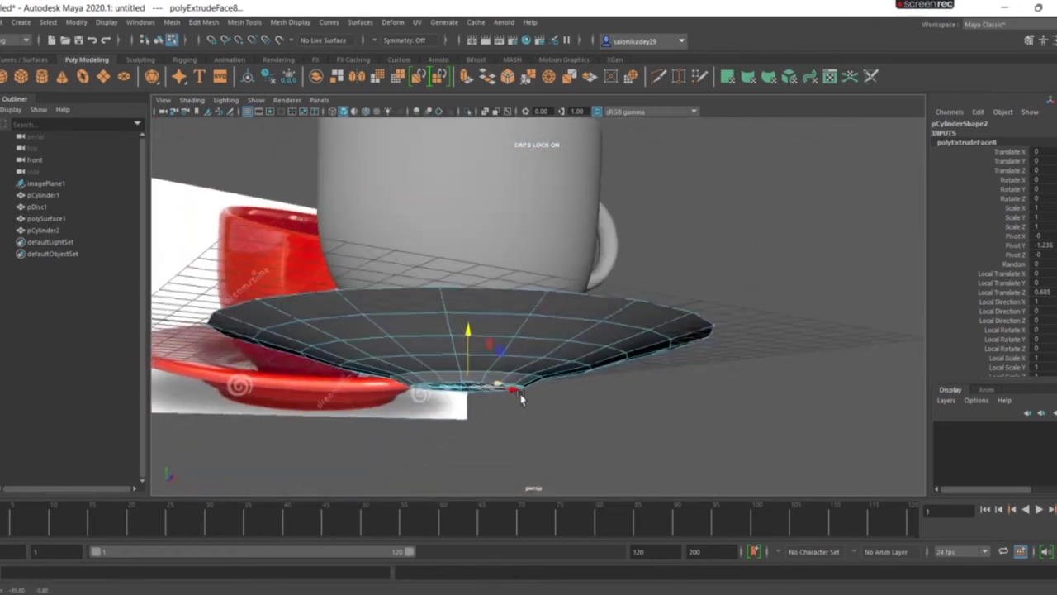
pyautogui.moveTo(513, 295)
pyautogui.mouseDown(button='right')
pyautogui.moveTo(529, 289)
pyautogui.moveTo(512, 266)
pyautogui.mouseUp(button='right')
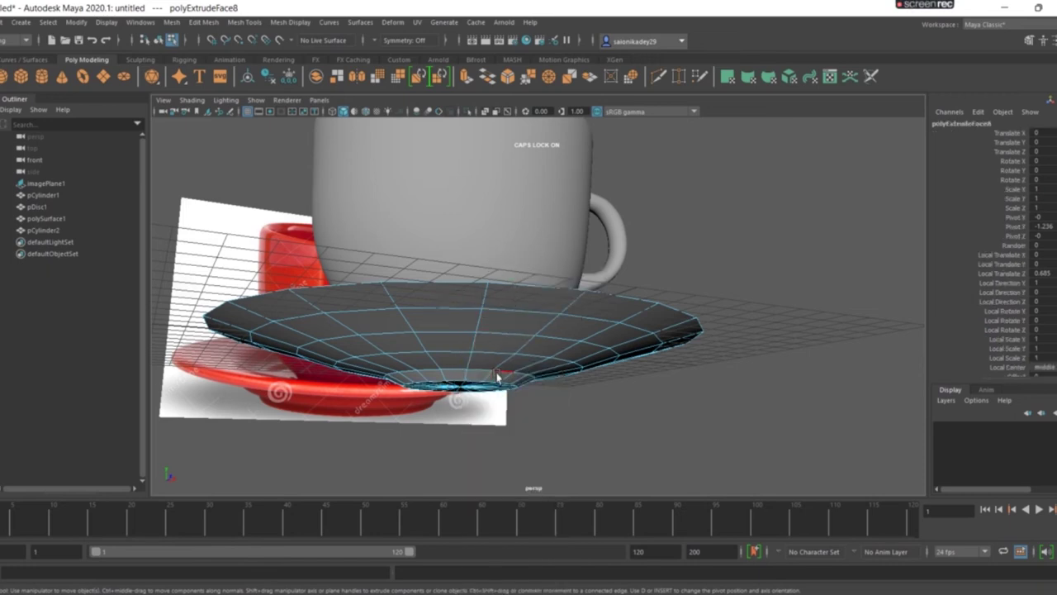
# Step: Select the saucer's bottom edge loop and move it slightly along its height
pyautogui.click(481, 369)
pyautogui.doubleClick(455, 382)
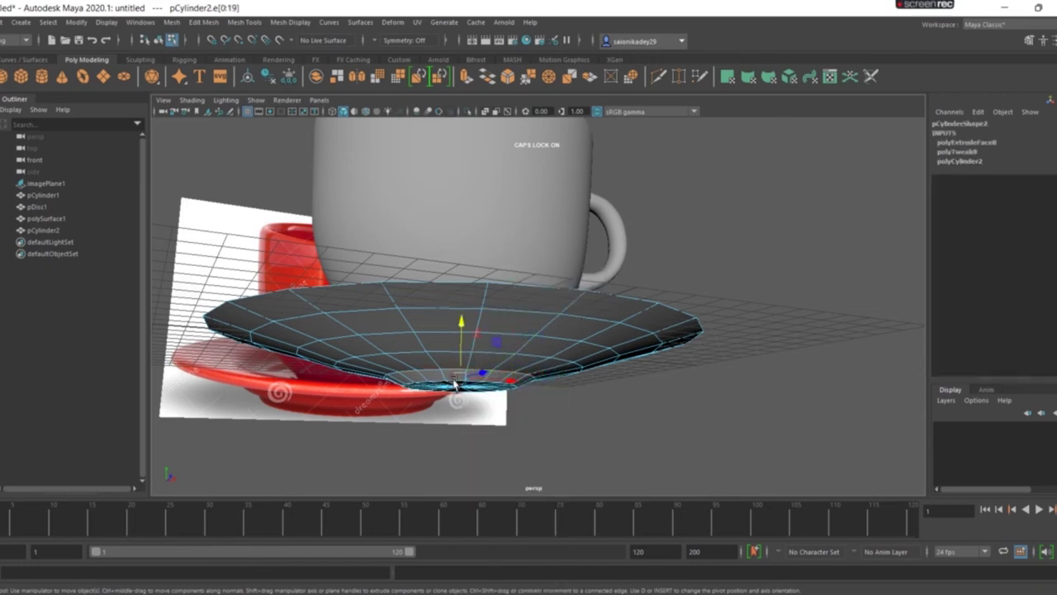
pyautogui.press('r')
pyautogui.click(460, 384)
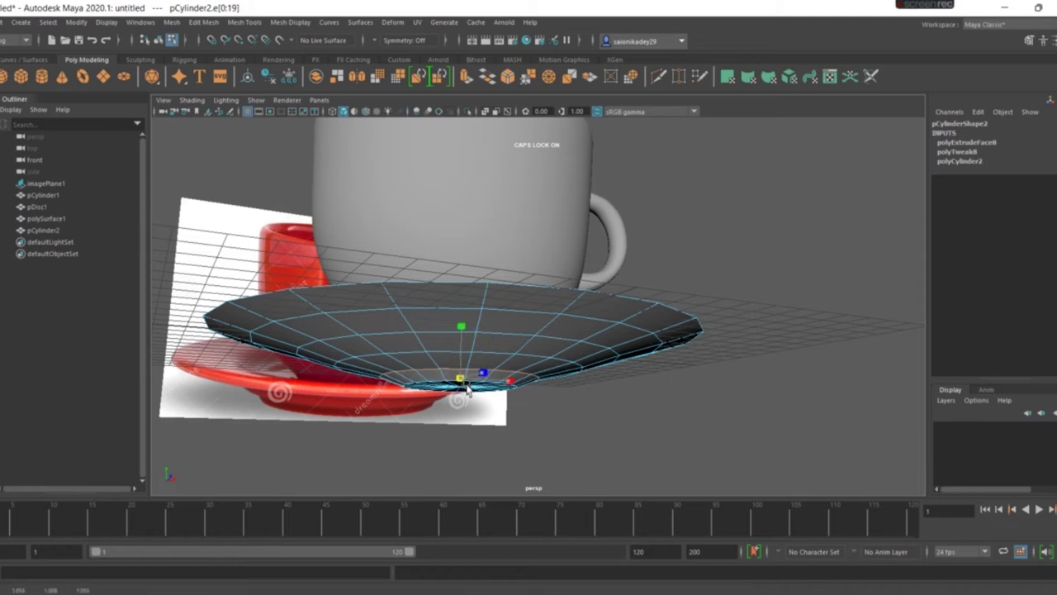
pyautogui.press('w')
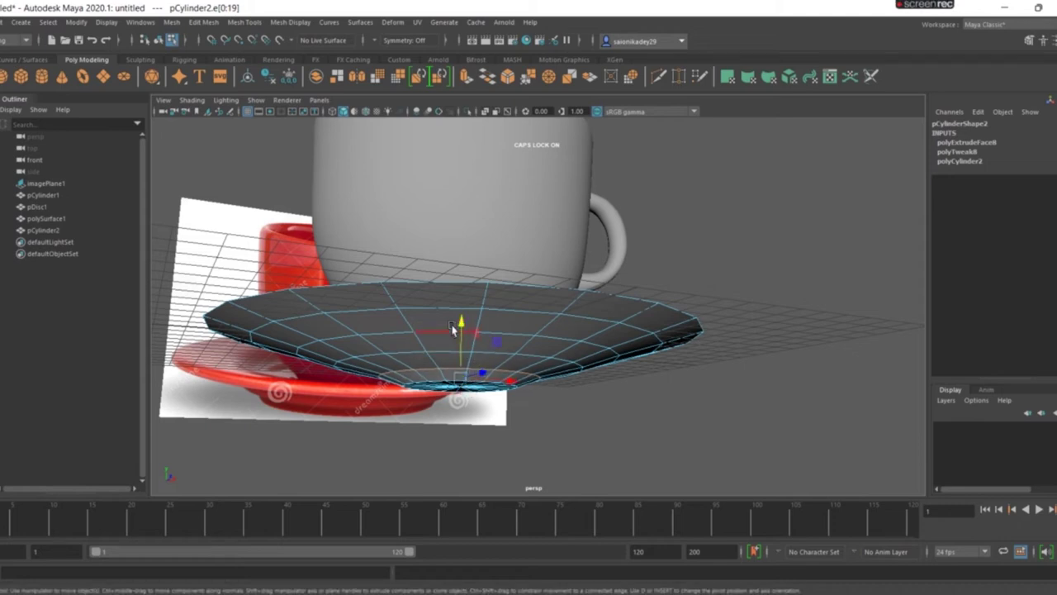
pyautogui.moveTo(458, 332); pyautogui.dragTo(460, 339)
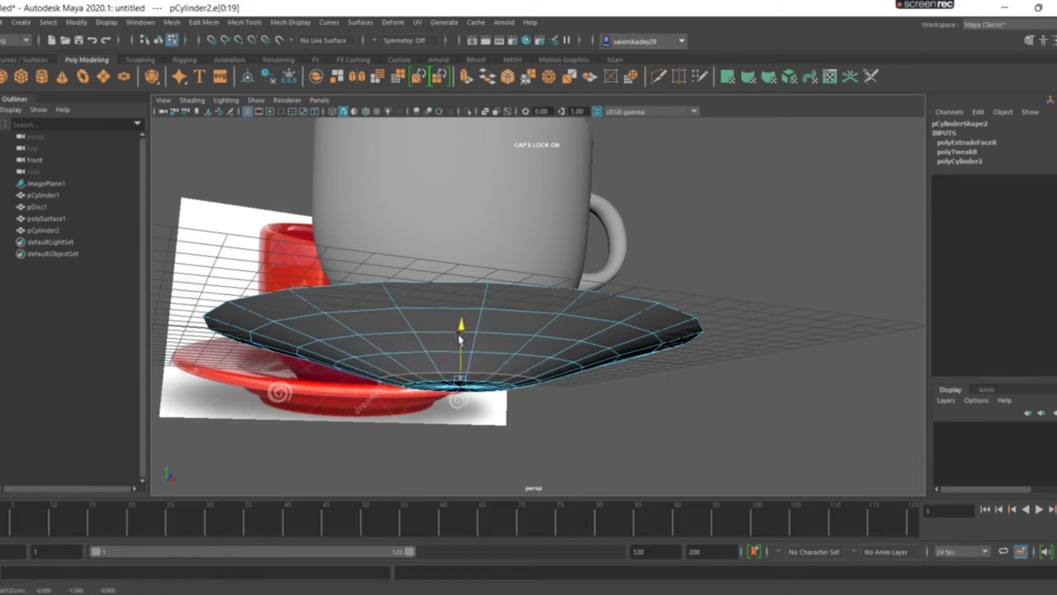
pyautogui.moveTo(566, 421)
pyautogui.keyDown('alt'); pyautogui.mouseDown()
pyautogui.moveTo(533, 438)
pyautogui.moveTo(485, 413)
pyautogui.moveTo(516, 407)
pyautogui.moveTo(468, 436)
pyautogui.moveTo(484, 425)
pyautogui.mouseUp(); pyautogui.keyUp('alt')
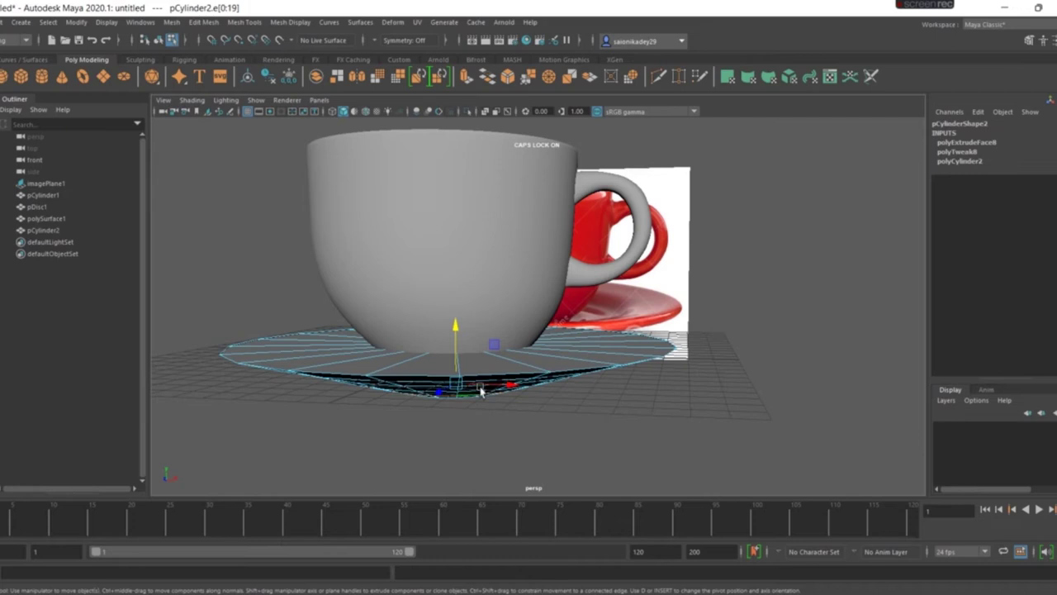
# Step: In Object Mode, select the inner disc, cup and handle together
pyautogui.rightClick(505, 368)
pyautogui.moveTo(488, 300); pyautogui.dragTo(542, 275, button='right')
pyautogui.keyDown('alt'); pyautogui.moveTo(488, 326); pyautogui.dragTo(470, 339); pyautogui.keyUp('alt')
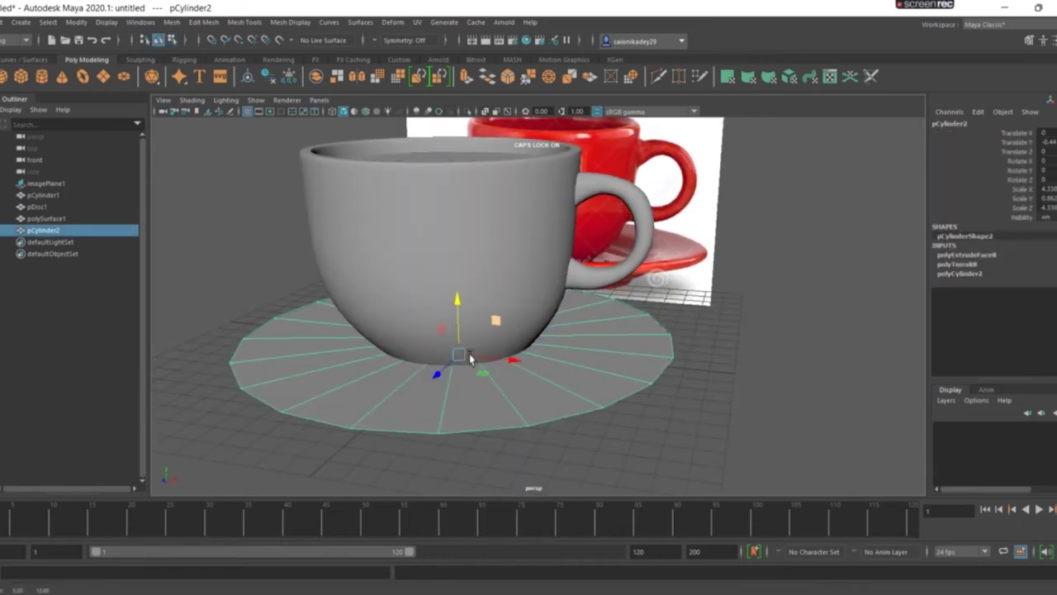
pyautogui.keyDown('shift'); pyautogui.click(489, 244); pyautogui.keyUp('shift')
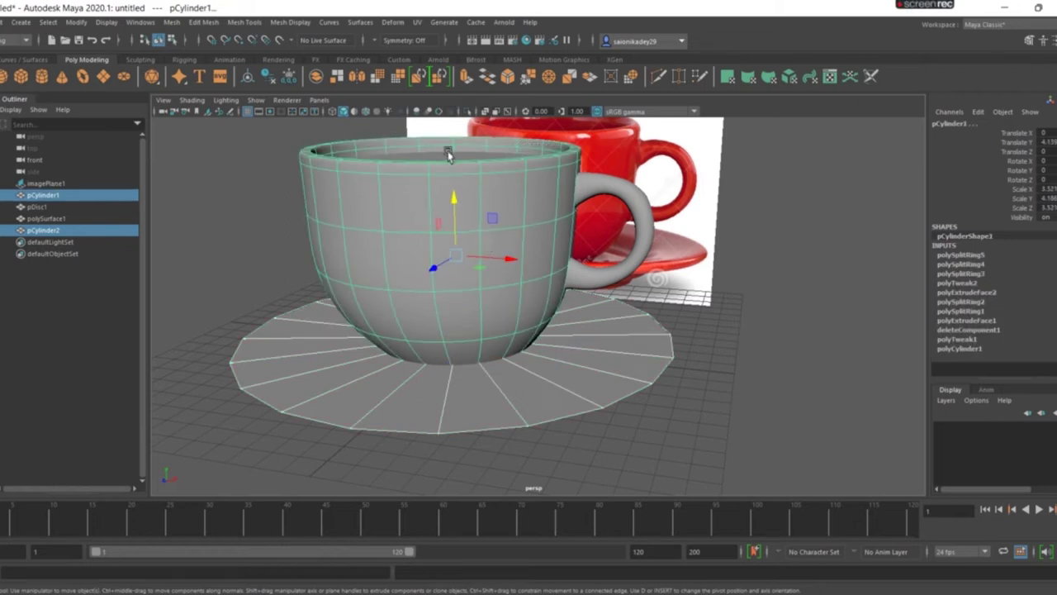
pyautogui.keyDown('shift'); pyautogui.click(517, 211); pyautogui.keyUp('shift')
pyautogui.moveTo(483, 234)
pyautogui.keyDown('alt'); pyautogui.mouseDown()
pyautogui.moveTo(483, 266)
pyautogui.moveTo(417, 212)
pyautogui.mouseUp(); pyautogui.keyUp('alt')
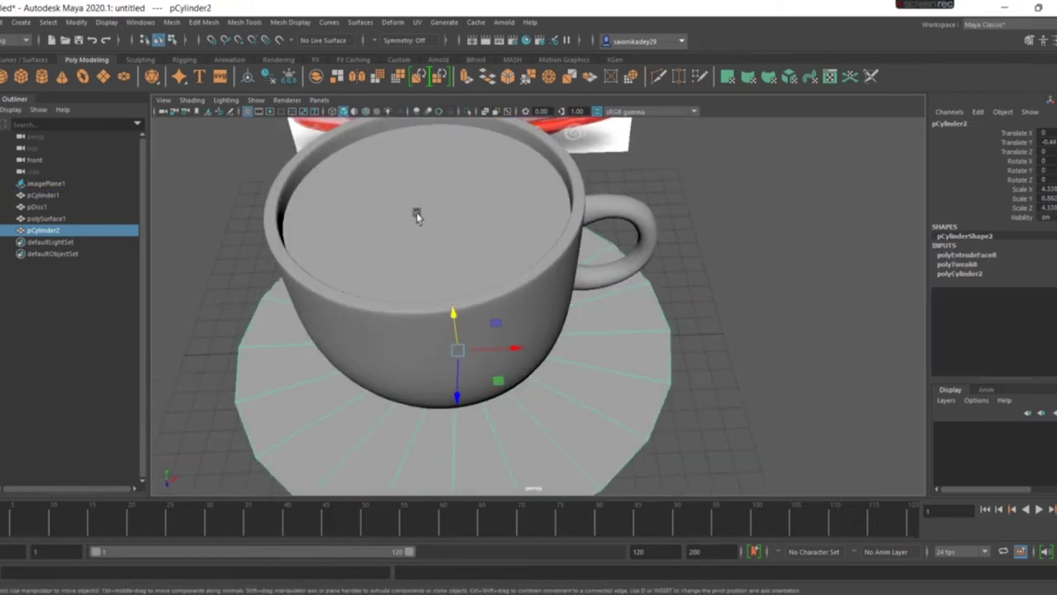
pyautogui.click(416, 214)
pyautogui.keyDown('shift'); pyautogui.click(487, 324); pyautogui.keyUp('shift')
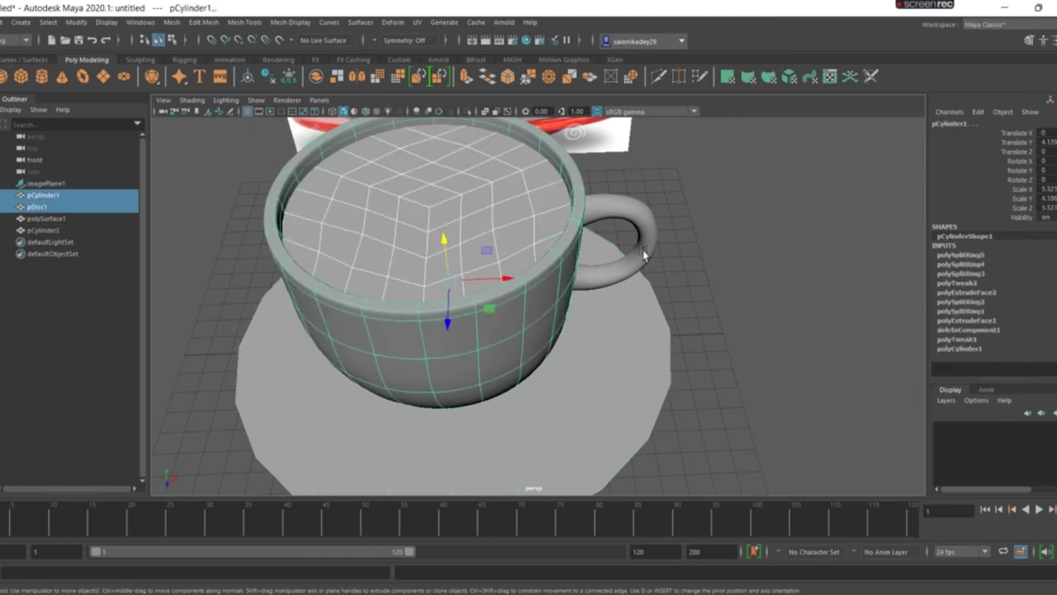
pyautogui.keyDown('shift'); pyautogui.click(643, 256); pyautogui.keyUp('shift')
# Step: Toggle isolation of the cup parts off again, then isolate only pCylinder2
pyautogui.hotkey('ctrl', '1')
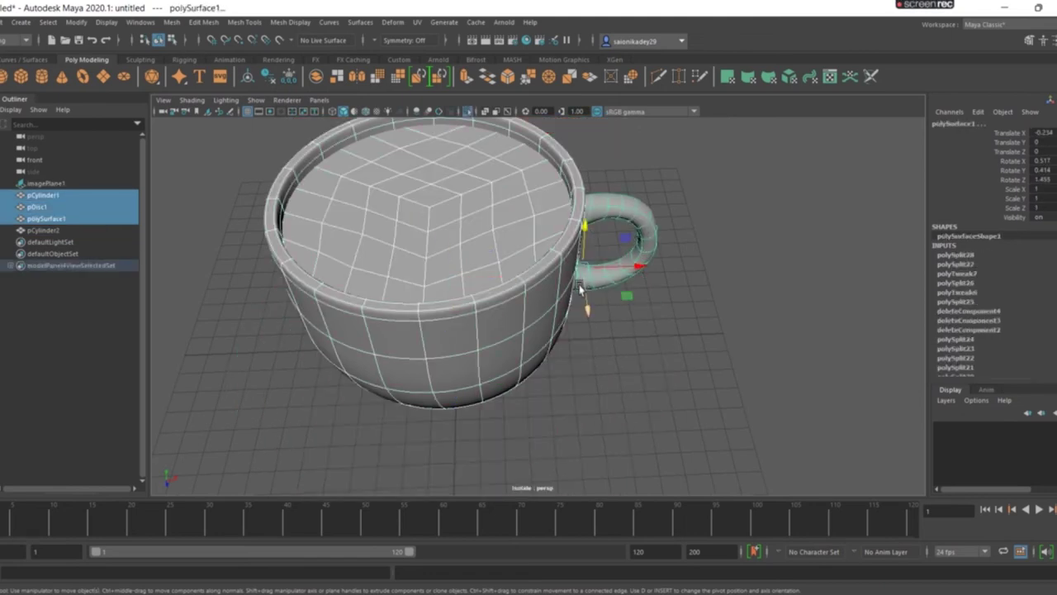
pyautogui.hotkey('ctrl', '1')
pyautogui.click(570, 458)
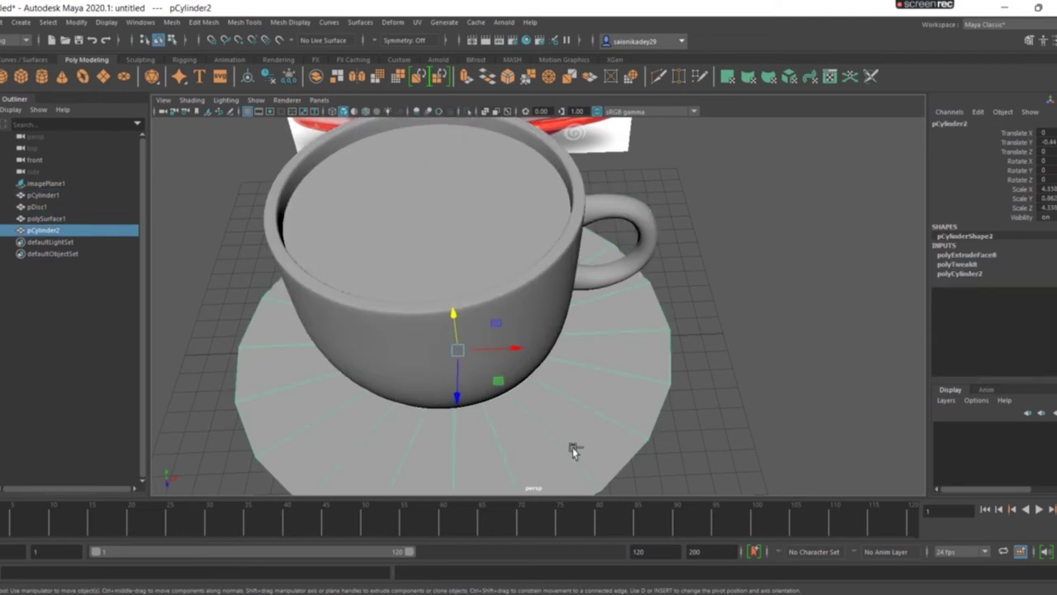
pyautogui.hotkey('ctrl', '1')
pyautogui.keyDown('alt'); pyautogui.moveTo(536, 424); pyautogui.dragTo(484, 391); pyautogui.keyUp('alt')
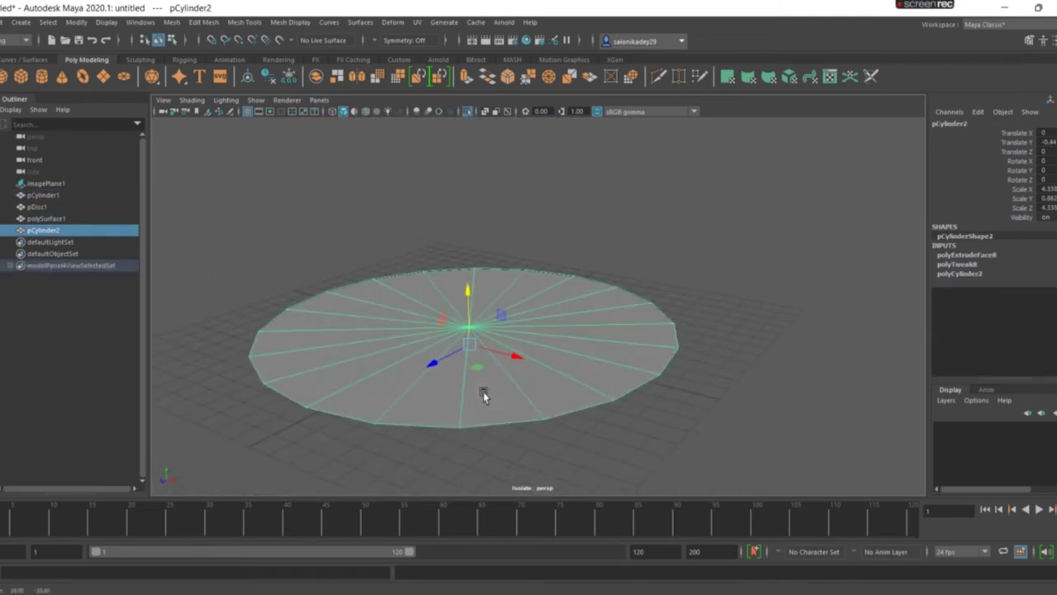
# Step: In face mode, paint-select the saucer disc's faces, then undo back to a flat disc
pyautogui.rightClick(479, 389)
pyautogui.click(478, 330)
pyautogui.moveTo(414, 372)
pyautogui.mouseDown()
pyautogui.moveTo(493, 380)
pyautogui.moveTo(567, 328)
pyautogui.moveTo(492, 274)
pyautogui.moveTo(397, 286)
pyautogui.moveTo(330, 388)
pyautogui.moveTo(375, 479)
pyautogui.mouseUp()
pyautogui.scroll(3, 485, 431)
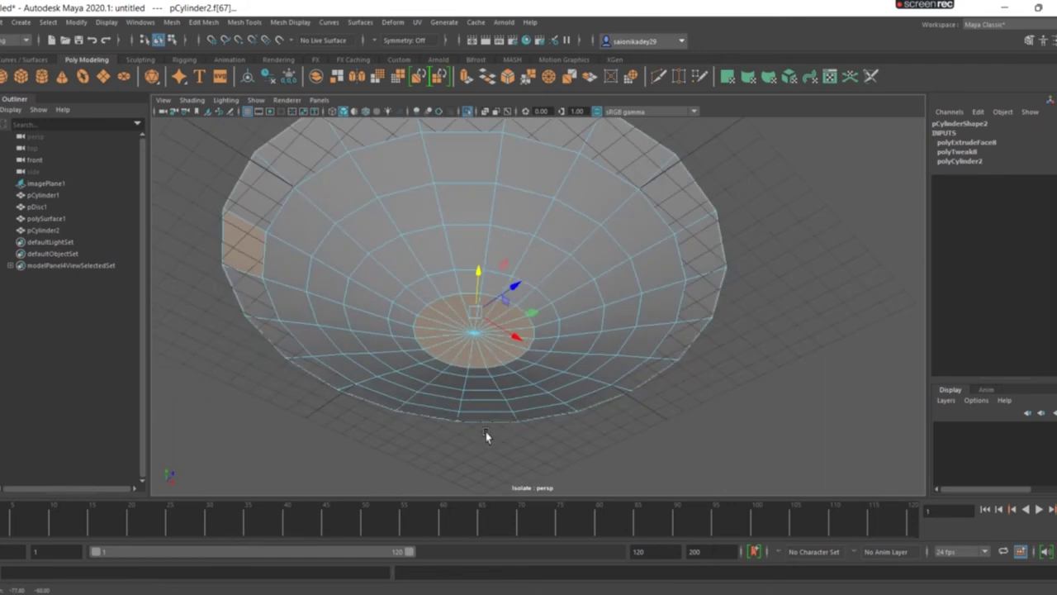
pyautogui.keyDown('ctrl'); pyautogui.click(246, 262); pyautogui.keyUp('ctrl')
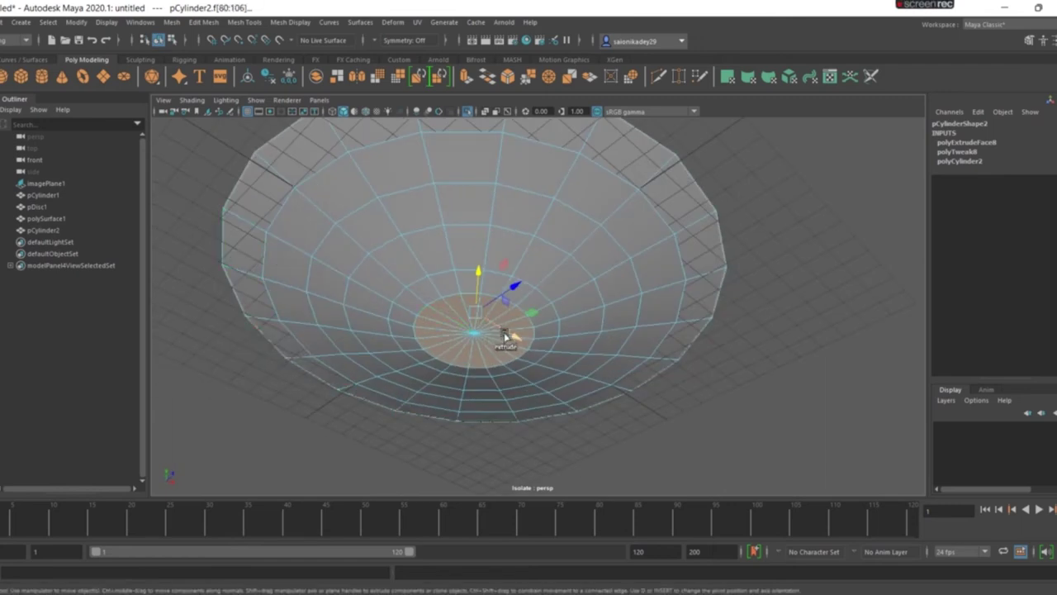
pyautogui.moveTo(471, 357)
pyautogui.mouseDown()
pyautogui.moveTo(519, 342)
pyautogui.moveTo(468, 308)
pyautogui.moveTo(441, 319)
pyautogui.moveTo(451, 355)
pyautogui.moveTo(465, 319)
pyautogui.mouseUp()
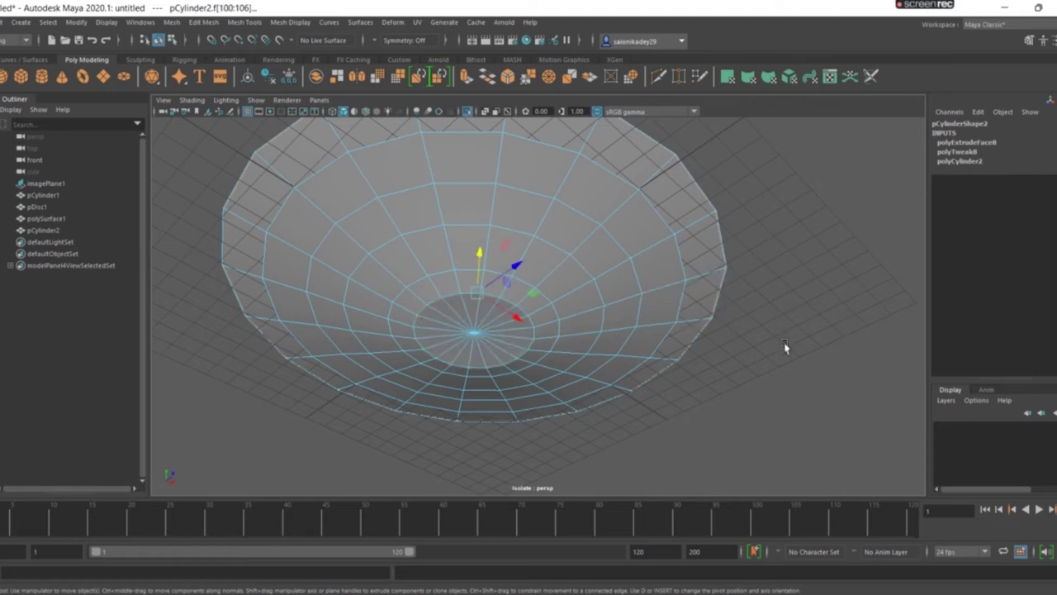
pyautogui.hotkey('ctrl', 'z')
pyautogui.hotkey('ctrl', 'z')
pyautogui.hotkey('ctrl', 'z')
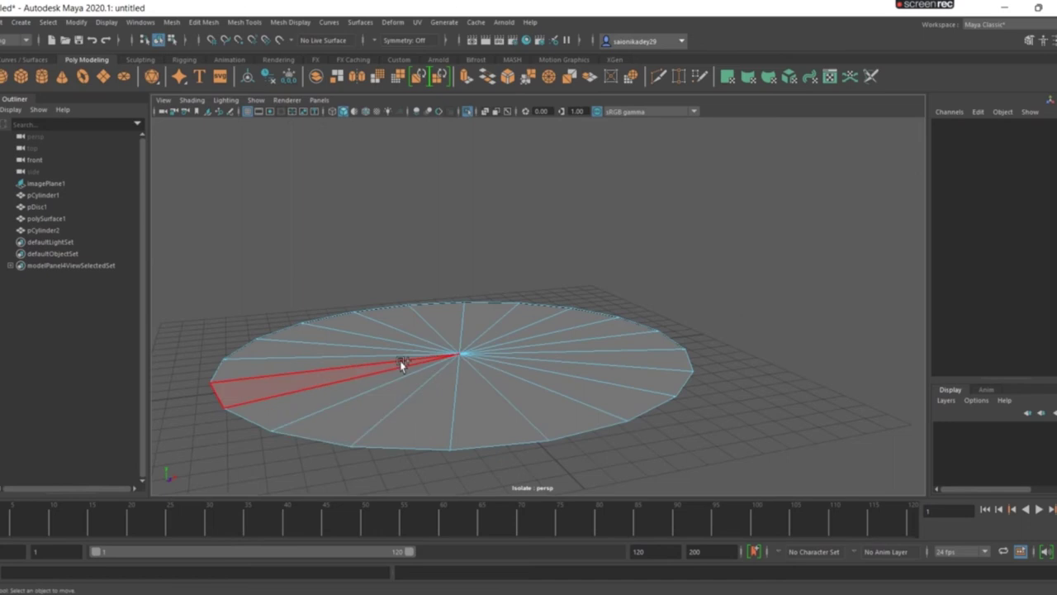
# Step: Test-extrude half the disc's faces into a bowl, flatten them back, and clear the selection
pyautogui.moveTo(387, 361)
pyautogui.mouseDown()
pyautogui.moveTo(410, 373)
pyautogui.moveTo(526, 334)
pyautogui.moveTo(397, 300)
pyautogui.moveTo(314, 366)
pyautogui.mouseUp()
pyautogui.hotkey('ctrl', 'e')
pyautogui.moveTo(420, 425); pyautogui.dragTo(472, 370, button='middle')
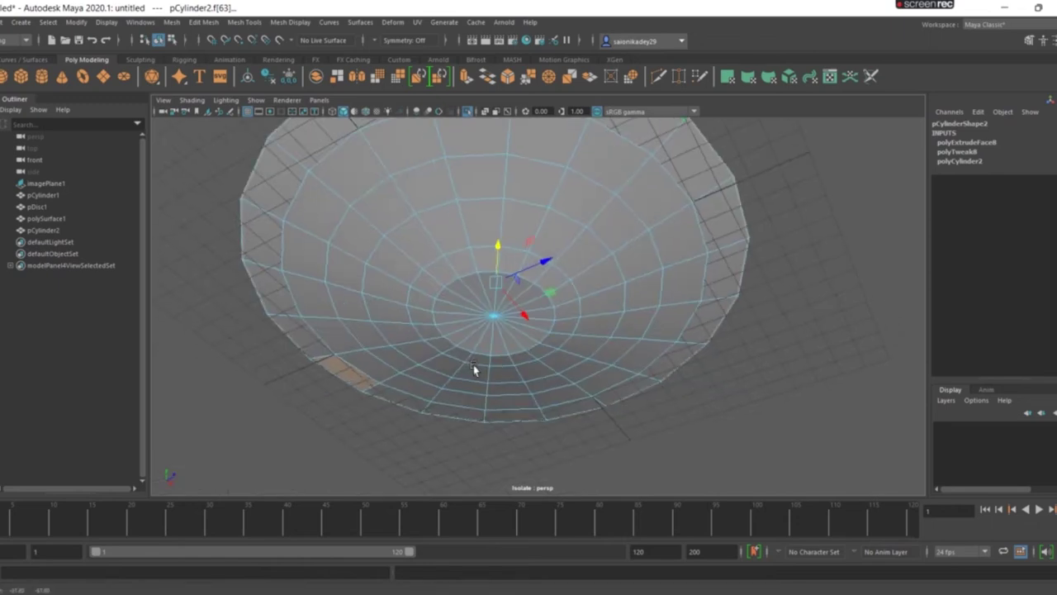
pyautogui.keyDown('alt'); pyautogui.moveTo(409, 406); pyautogui.dragTo(578, 365); pyautogui.keyUp('alt')
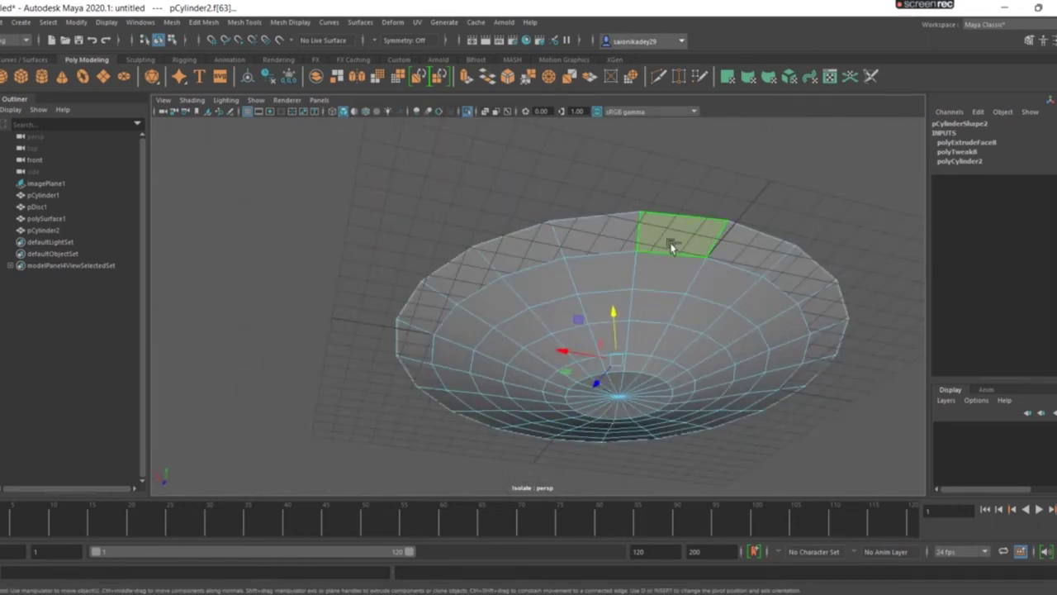
pyautogui.moveTo(671, 248); pyautogui.dragTo(660, 448, button='middle')
pyautogui.moveTo(661, 448)
pyautogui.keyDown('alt'); pyautogui.mouseDown()
pyautogui.moveTo(726, 319)
pyautogui.moveTo(559, 460)
pyautogui.mouseUp(); pyautogui.keyUp('alt')
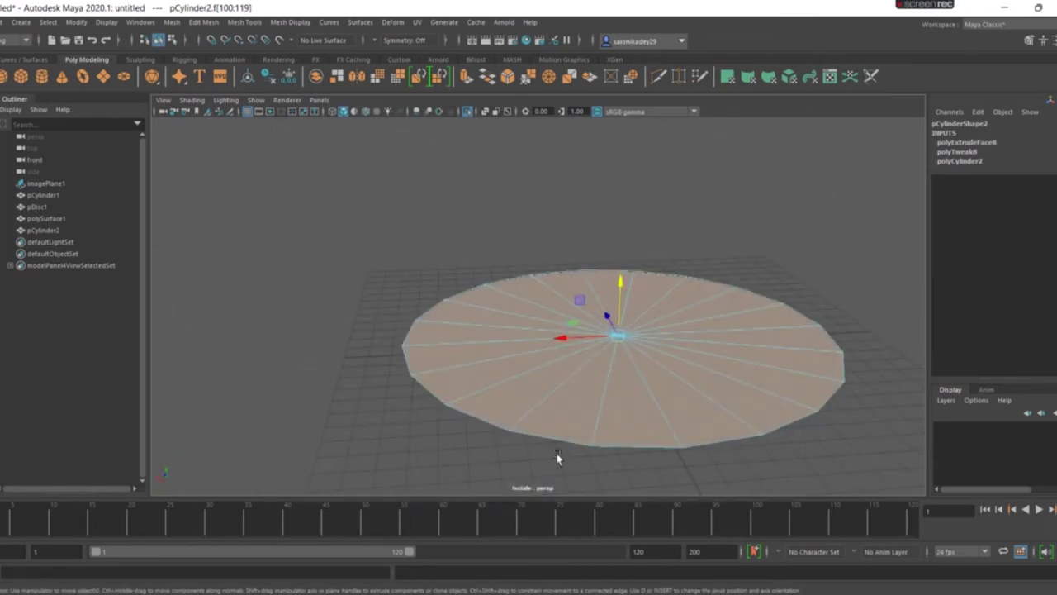
pyautogui.click(557, 458)
# Step: Return to Object Mode and select the whole saucer, pCylinder2
pyautogui.keyDown('alt'); pyautogui.moveTo(545, 469); pyautogui.dragTo(579, 451); pyautogui.keyUp('alt')
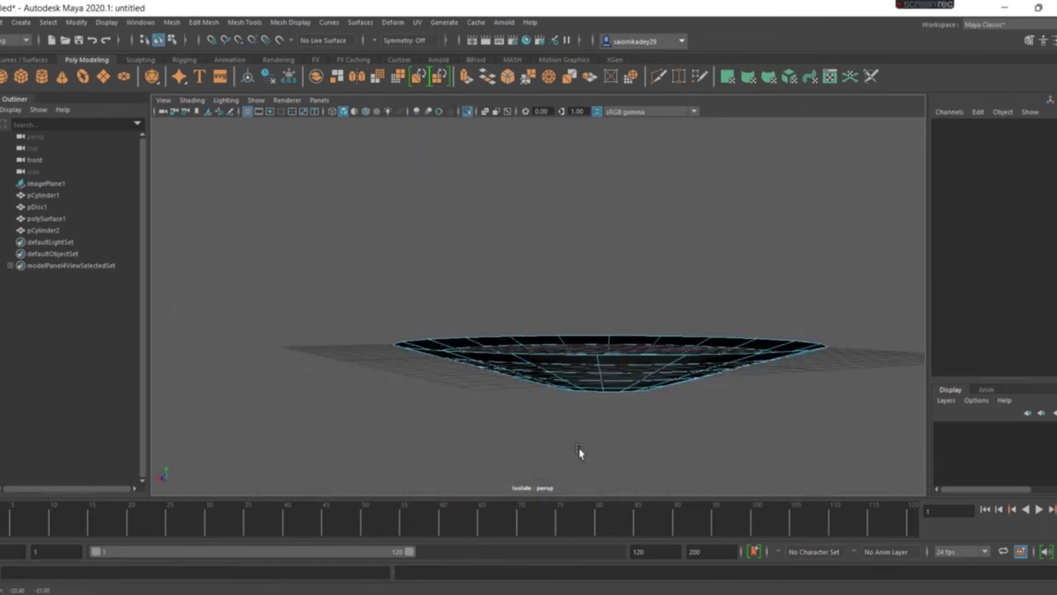
pyautogui.moveTo(640, 339); pyautogui.dragTo(738, 288, button='right')
pyautogui.moveTo(694, 311)
pyautogui.keyDown('alt'); pyautogui.mouseDown()
pyautogui.moveTo(583, 369)
pyautogui.moveTo(519, 427)
pyautogui.moveTo(575, 382)
pyautogui.mouseUp(); pyautogui.keyUp('alt')
pyautogui.moveTo(575, 297); pyautogui.dragTo(620, 289, button='right')
pyautogui.moveTo(618, 289)
pyautogui.keyDown('alt'); pyautogui.mouseDown()
pyautogui.moveTo(476, 405)
pyautogui.moveTo(509, 384)
pyautogui.mouseUp(); pyautogui.keyUp('alt')
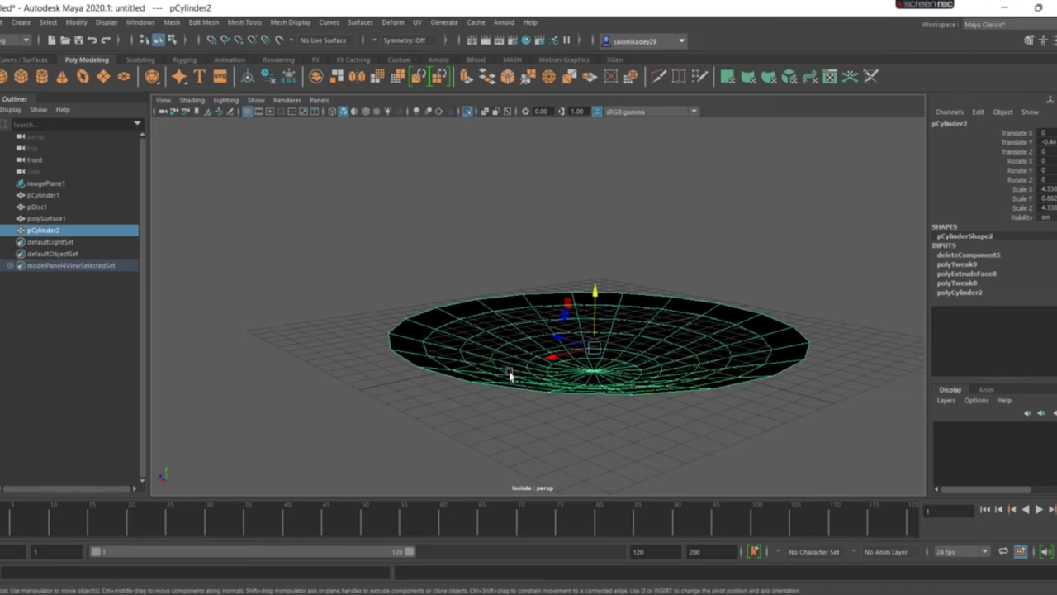
# Step: Try a 0.2 Thickness extrusion on the saucer, then undo it and deselect the faces
pyautogui.hotkey('ctrl', 'e')
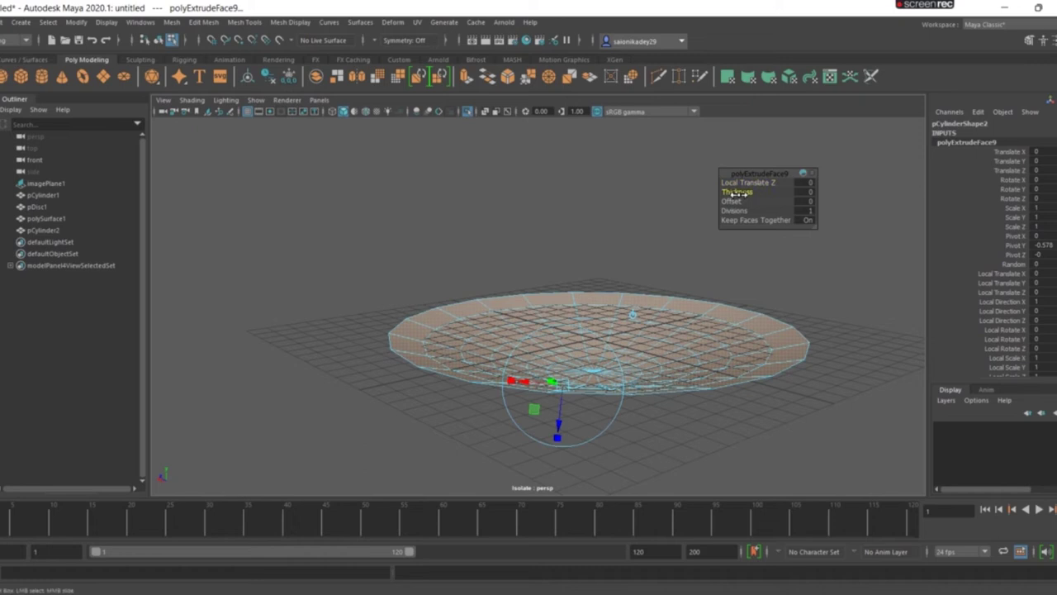
pyautogui.moveTo(737, 192); pyautogui.dragTo(737, 196)
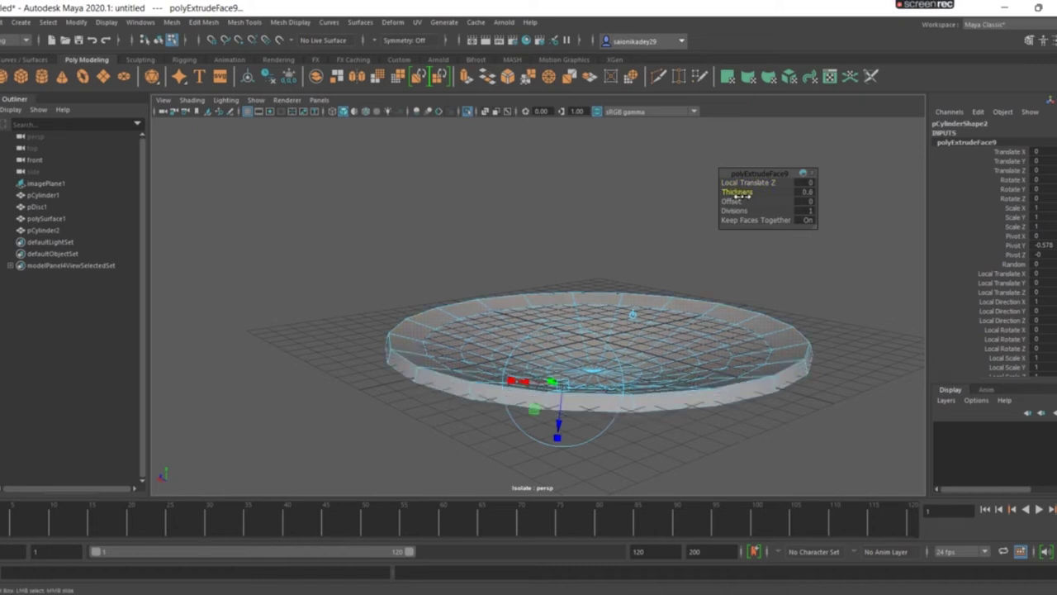
pyautogui.moveTo(382, 423)
pyautogui.keyDown('alt'); pyautogui.mouseDown()
pyautogui.moveTo(405, 401)
pyautogui.moveTo(567, 385)
pyautogui.moveTo(581, 404)
pyautogui.moveTo(531, 431)
pyautogui.moveTo(569, 396)
pyautogui.moveTo(540, 415)
pyautogui.moveTo(540, 406)
pyautogui.mouseUp(); pyautogui.keyUp('alt')
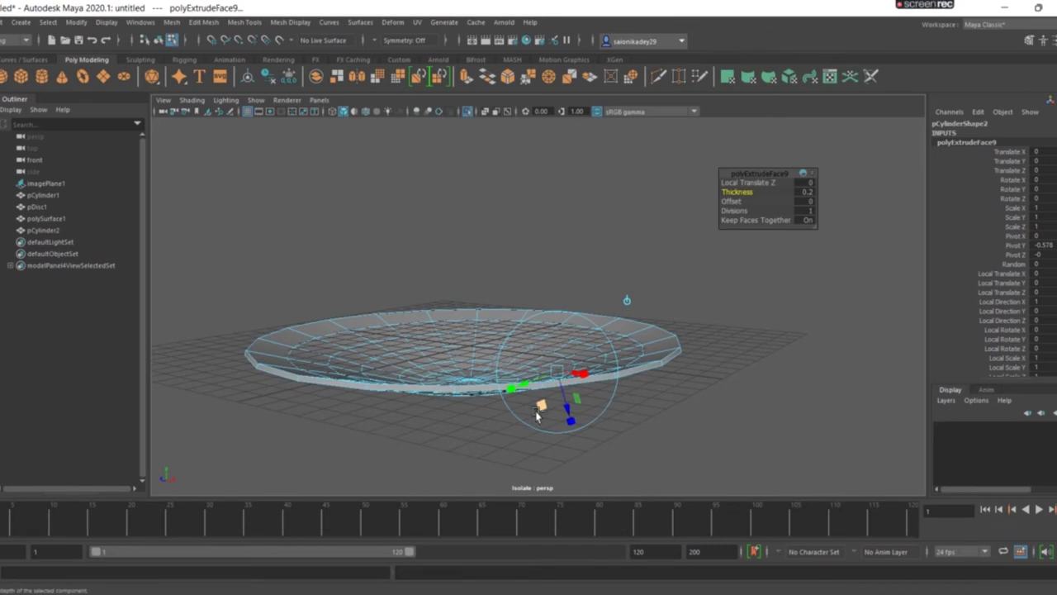
pyautogui.hotkey('ctrl', 'z')
pyautogui.moveTo(536, 416); pyautogui.dragTo(420, 399, button='middle')
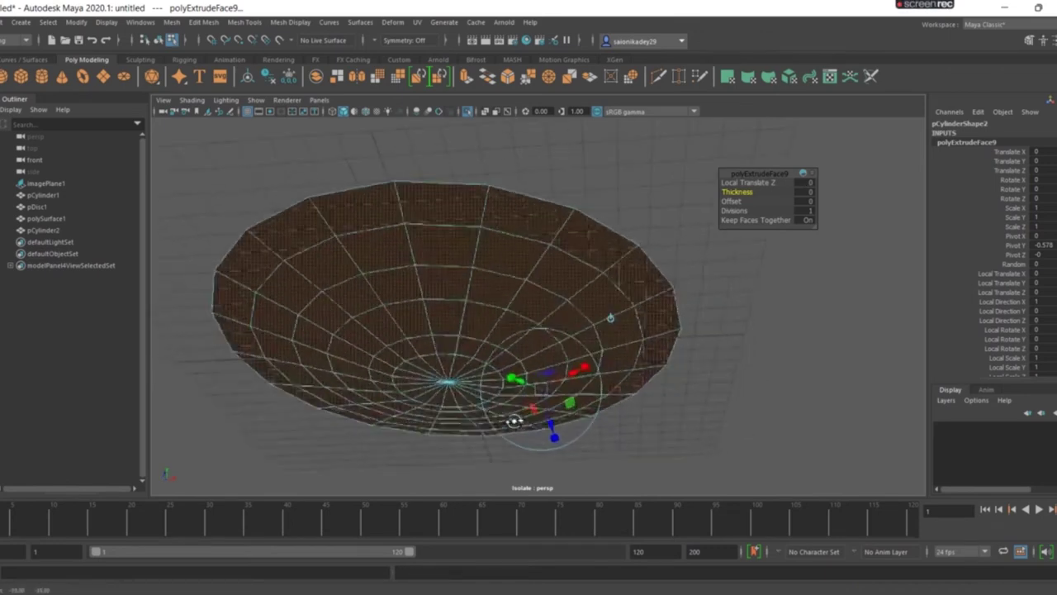
pyautogui.click(371, 439)
pyautogui.moveTo(424, 404)
pyautogui.keyDown('alt'); pyautogui.mouseDown()
pyautogui.moveTo(390, 321)
pyautogui.moveTo(463, 297)
pyautogui.moveTo(413, 343)
pyautogui.moveTo(415, 330)
pyautogui.mouseUp(); pyautogui.keyUp('alt')
# Step: Extrude the saucer's underside face ring and move it to Local Translate Z 0.051
pyautogui.keyDown('alt'); pyautogui.moveTo(597, 307); pyautogui.dragTo(519, 359); pyautogui.keyUp('alt')
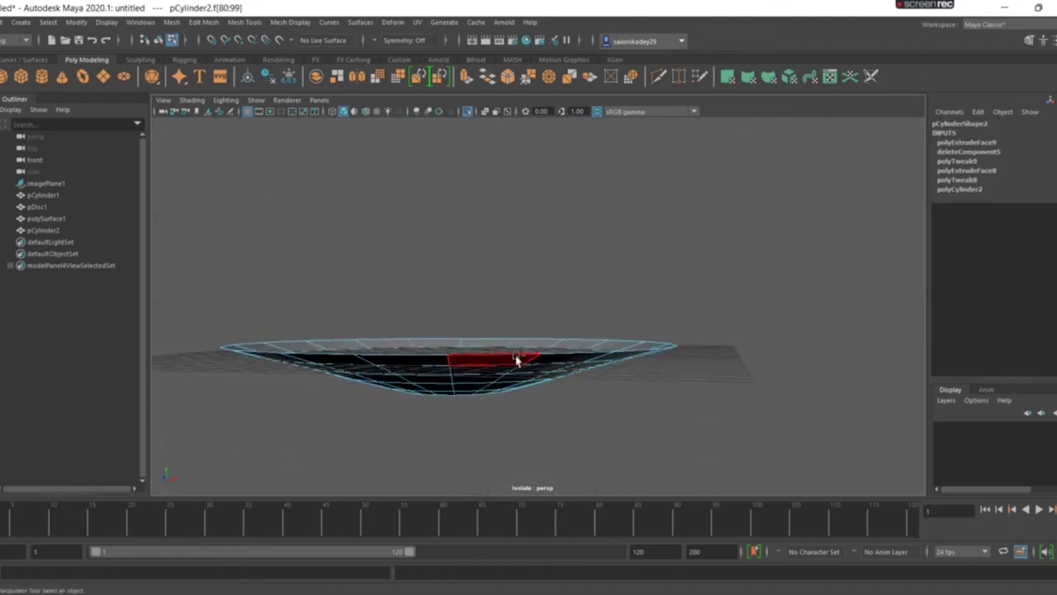
pyautogui.hotkey('ctrl', 'e')
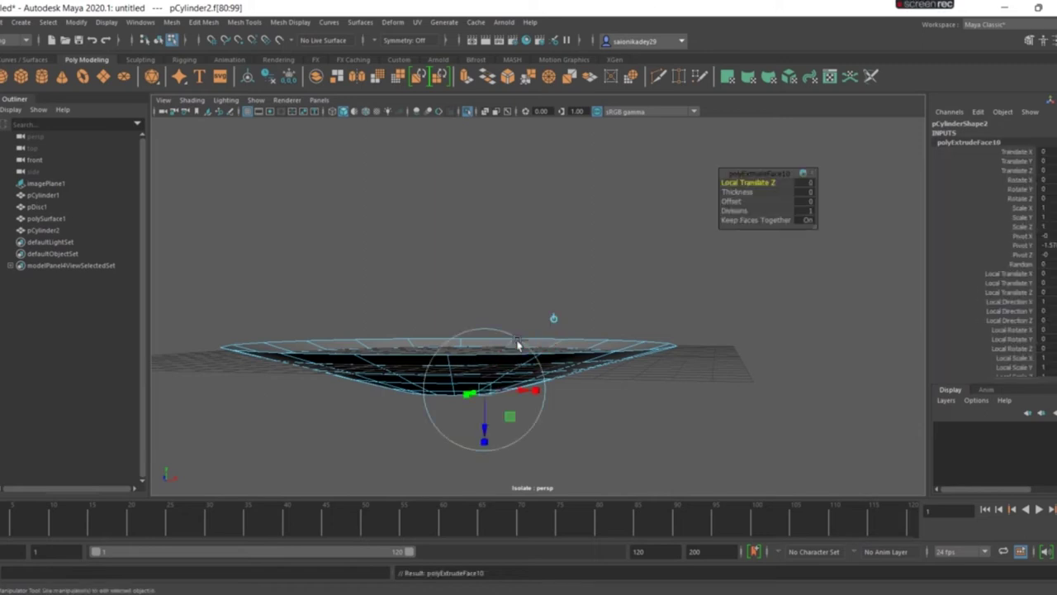
pyautogui.moveTo(633, 394)
pyautogui.keyDown('alt'); pyautogui.mouseDown()
pyautogui.moveTo(613, 437)
pyautogui.moveTo(652, 381)
pyautogui.moveTo(632, 397)
pyautogui.mouseUp(); pyautogui.keyUp('alt')
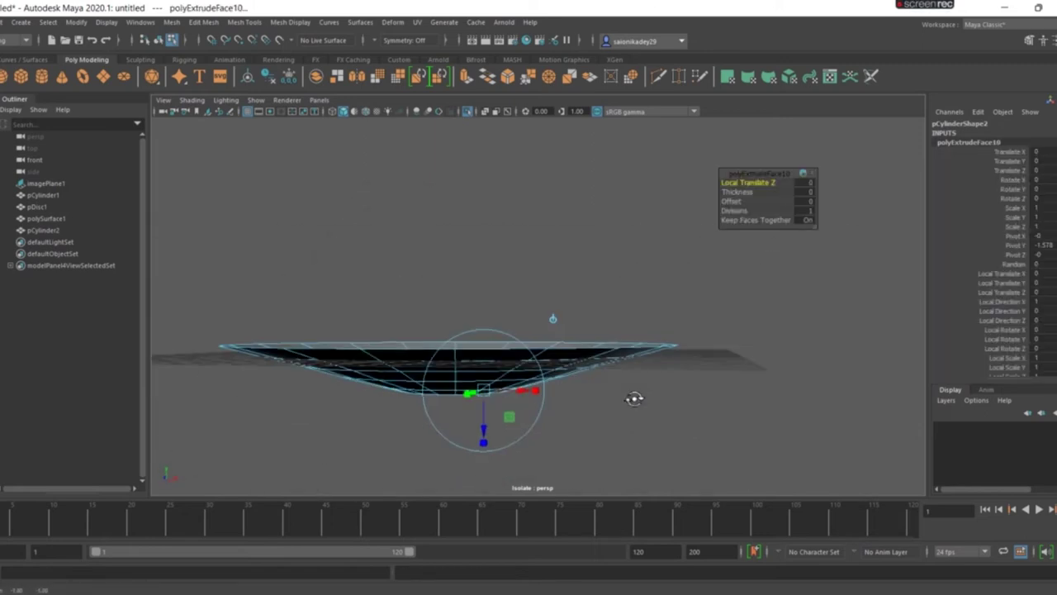
pyautogui.moveTo(483, 431); pyautogui.dragTo(484, 429)
pyautogui.moveTo(554, 382)
pyautogui.keyDown('alt'); pyautogui.mouseDown()
pyautogui.moveTo(563, 369)
pyautogui.moveTo(551, 376)
pyautogui.mouseUp(); pyautogui.keyUp('alt')
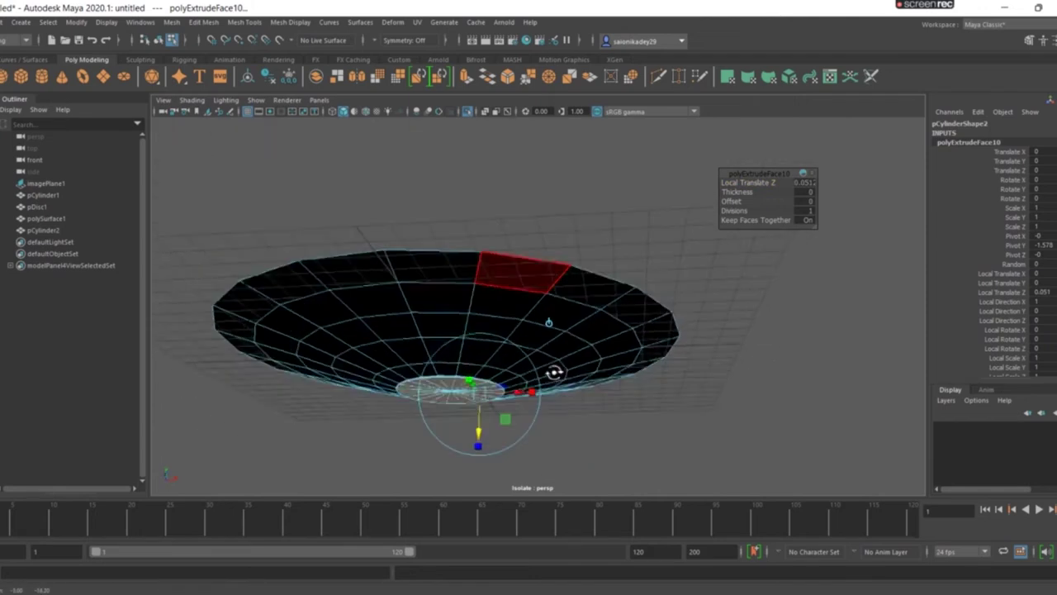
# Step: Restore the saucer's extruded faces and adjust their extrusion depth
pyautogui.click(489, 425)
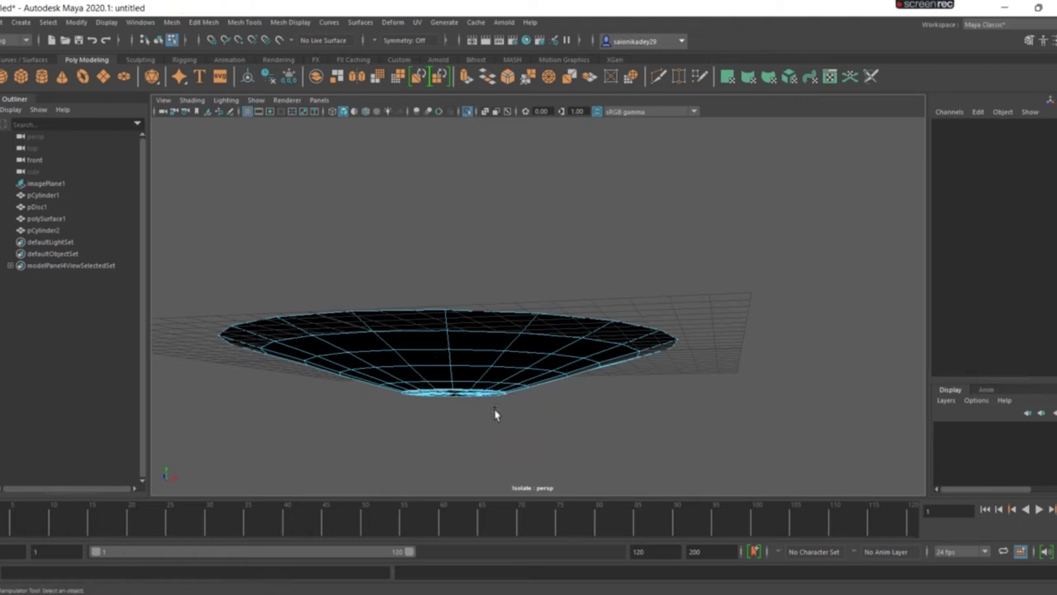
pyautogui.hotkey('ctrl', 'z')
pyautogui.moveTo(484, 426)
pyautogui.mouseDown()
pyautogui.moveTo(484, 436)
pyautogui.moveTo(586, 374)
pyautogui.moveTo(569, 403)
pyautogui.moveTo(512, 273)
pyautogui.mouseUp()
# Step: Insert an edge loop around the saucer's side near the rim
pyautogui.click(245, 21)
pyautogui.click(328, 111)
pyautogui.keyDown('alt'); pyautogui.moveTo(573, 486); pyautogui.dragTo(554, 451); pyautogui.keyUp('alt')
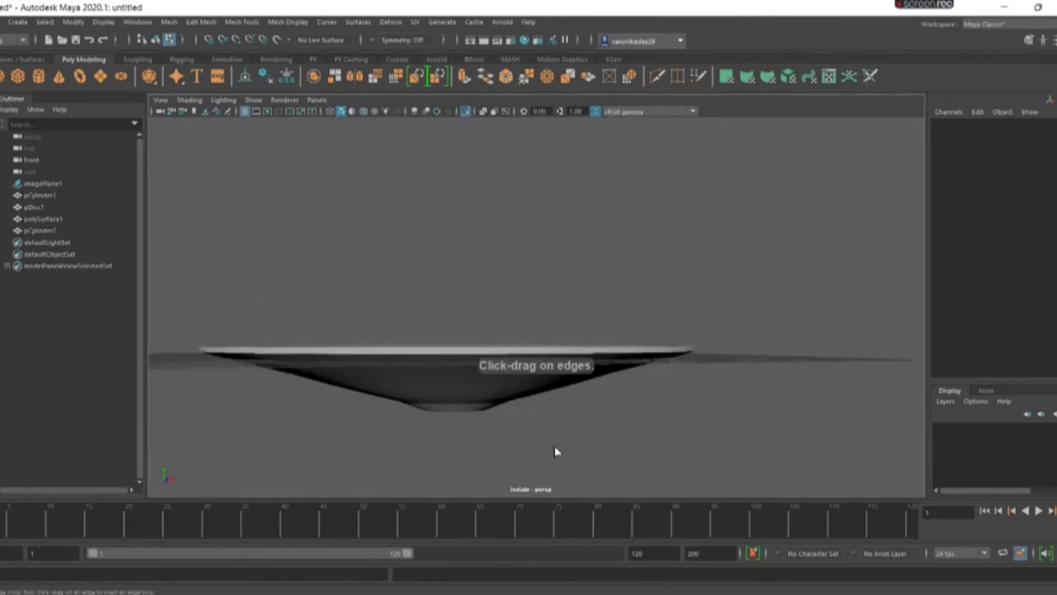
pyautogui.click(477, 354)
pyautogui.moveTo(465, 356)
pyautogui.keyDown('alt'); pyautogui.mouseDown()
pyautogui.moveTo(467, 383)
pyautogui.moveTo(491, 367)
pyautogui.mouseUp(); pyautogui.keyUp('alt')
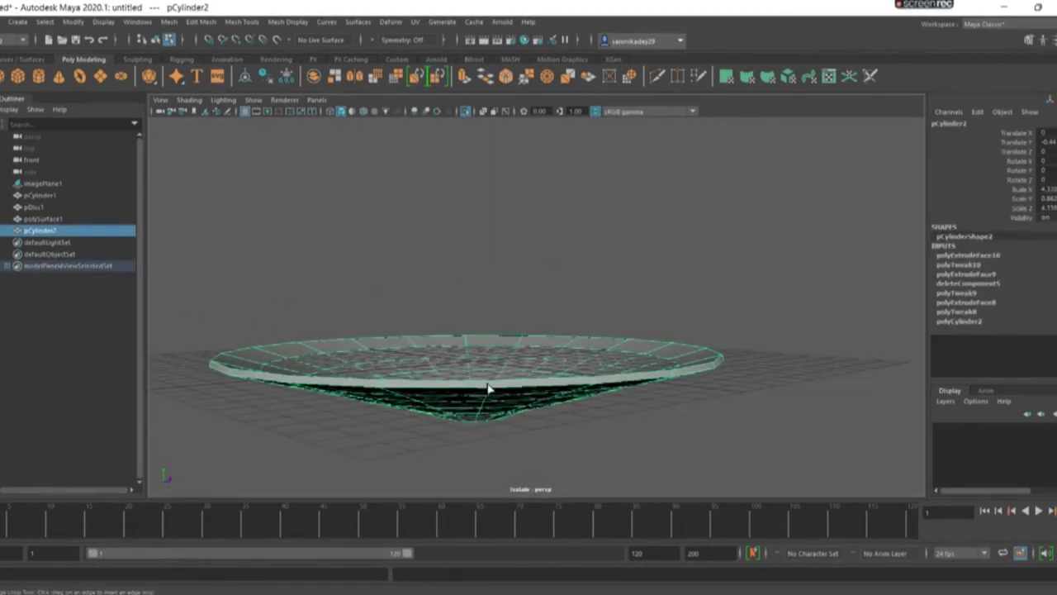
pyautogui.click(491, 389)
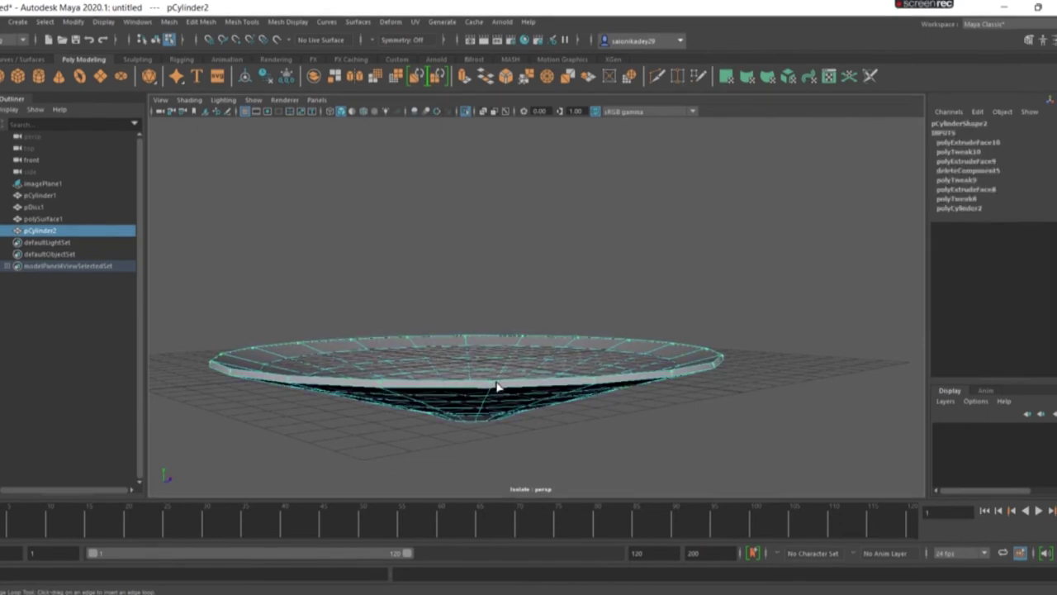
pyautogui.click(497, 386)
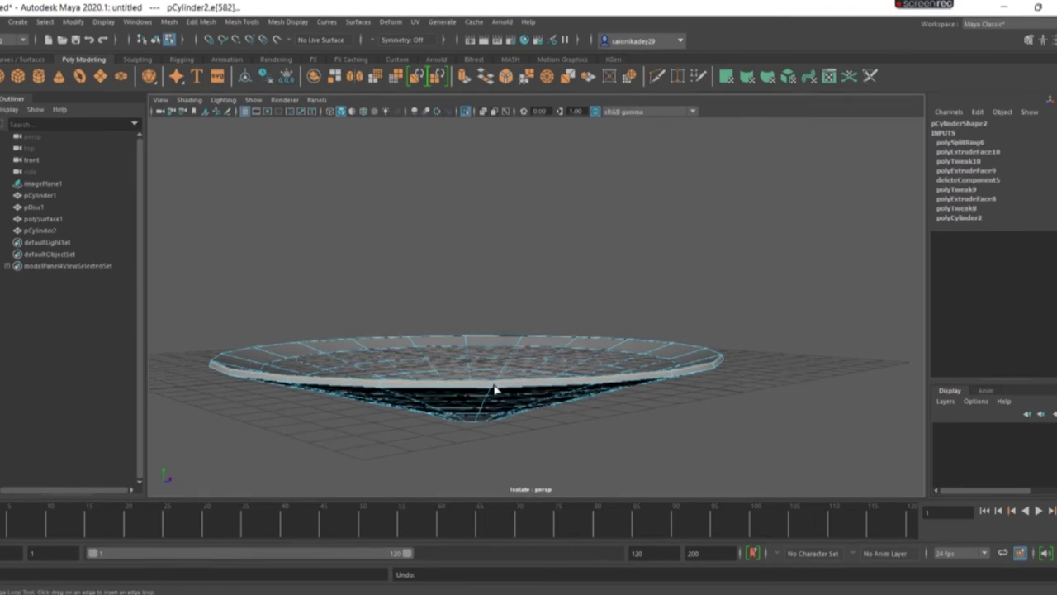
pyautogui.keyDown('alt'); pyautogui.moveTo(494, 389); pyautogui.dragTo(494, 389); pyautogui.keyUp('alt')
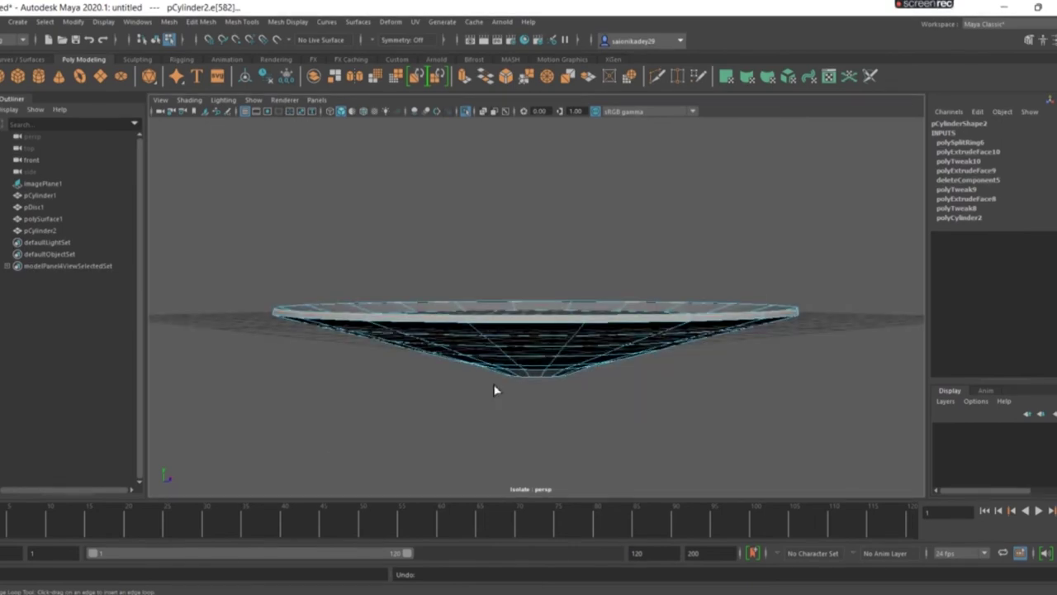
pyautogui.click(586, 321)
pyautogui.hotkey('ctrl', 'z')
# Step: Nudge the new edge loop slightly along Y into place
pyautogui.scroll(3, 583, 324)
pyautogui.scroll(1, 583, 324)
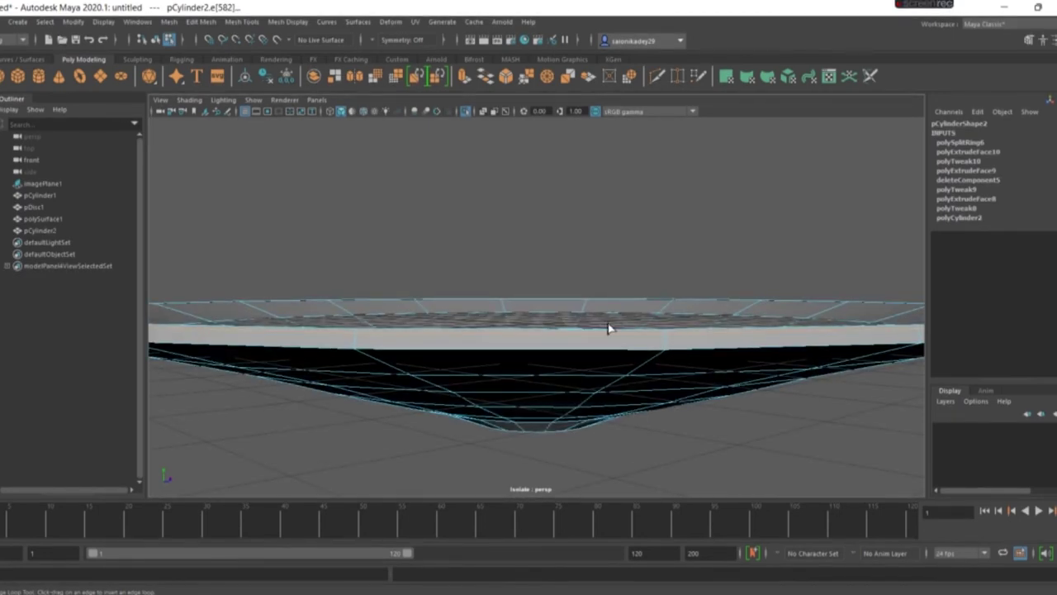
pyautogui.press('w')
pyautogui.moveTo(536, 250); pyautogui.dragTo(536, 256)
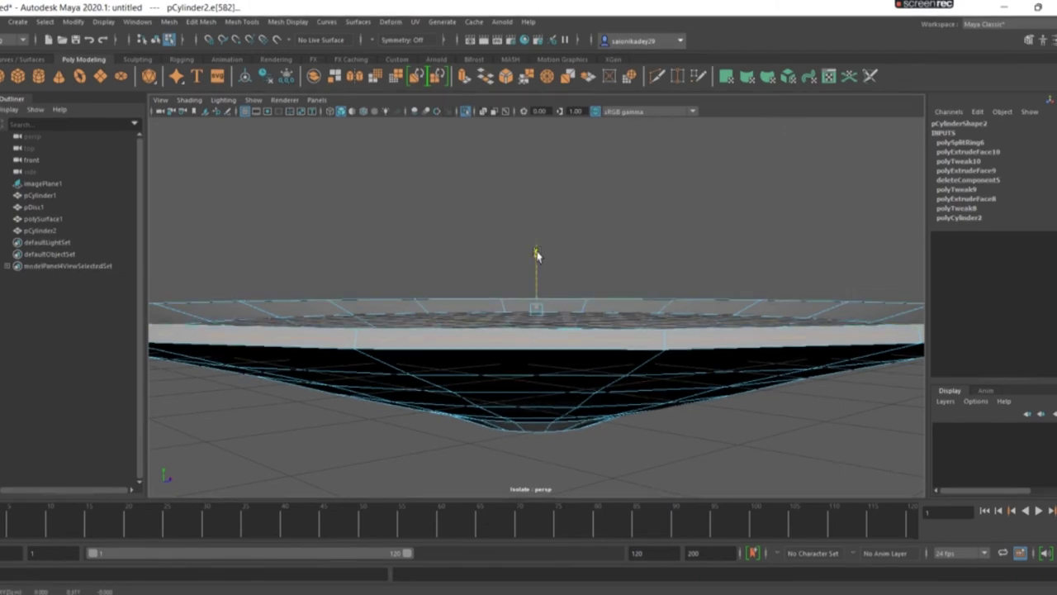
pyautogui.moveTo(536, 254); pyautogui.dragTo(573, 278)
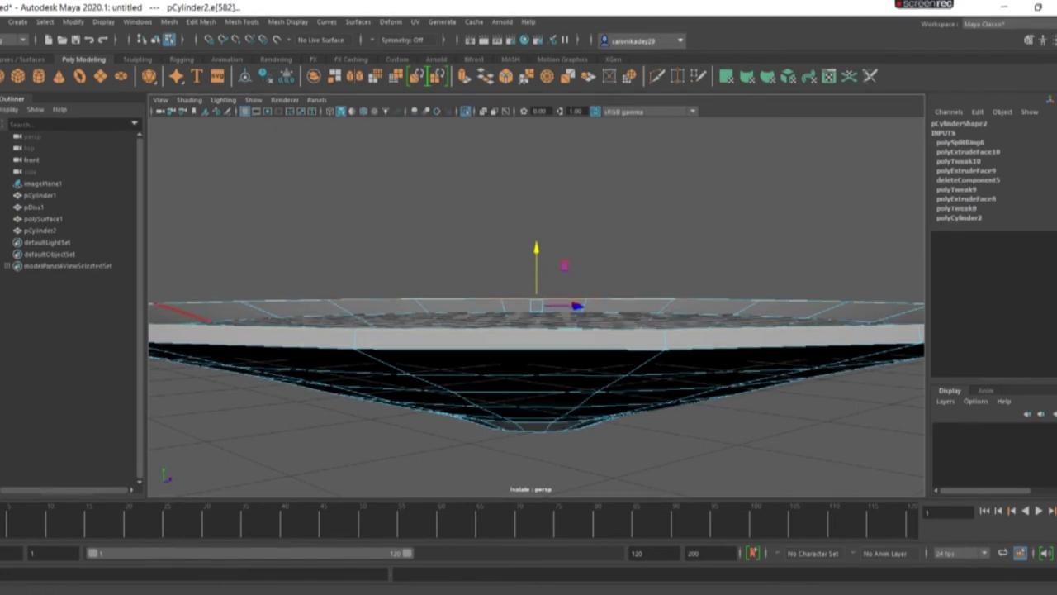
pyautogui.hotkey('ctrl', 'e')
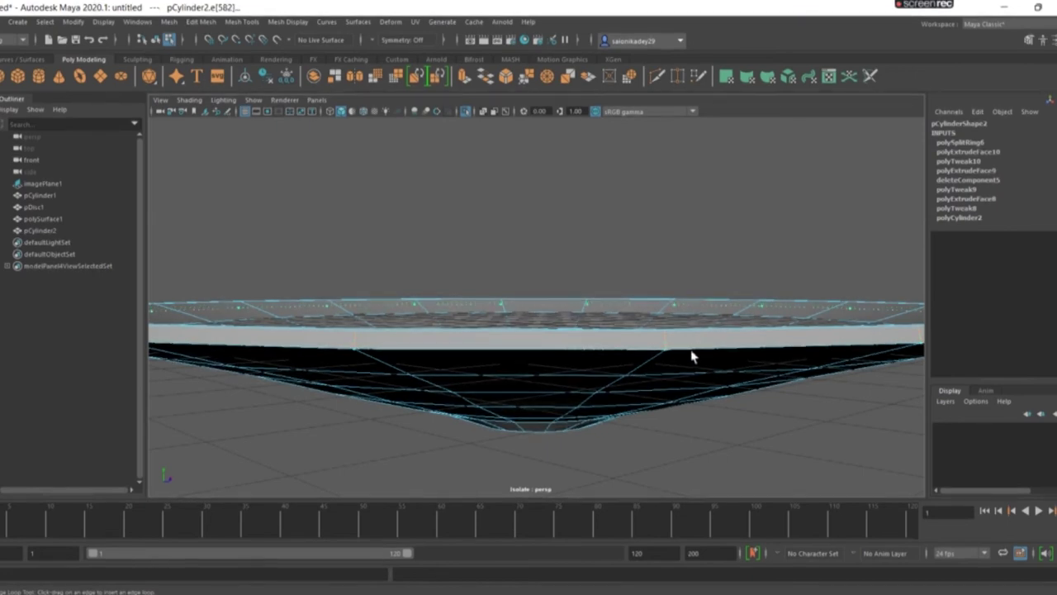
# Step: Insert another edge loop on the saucer and hide the viewport grid
pyautogui.click(695, 354)
pyautogui.moveTo(640, 387)
pyautogui.keyDown('alt'); pyautogui.mouseDown()
pyautogui.moveTo(713, 438)
pyautogui.moveTo(784, 389)
pyautogui.moveTo(692, 406)
pyautogui.mouseUp(); pyautogui.keyUp('alt')
pyautogui.moveTo(566, 386)
pyautogui.keyDown('alt'); pyautogui.mouseDown()
pyautogui.moveTo(594, 313)
pyautogui.moveTo(389, 299)
pyautogui.mouseUp(); pyautogui.keyUp('alt')
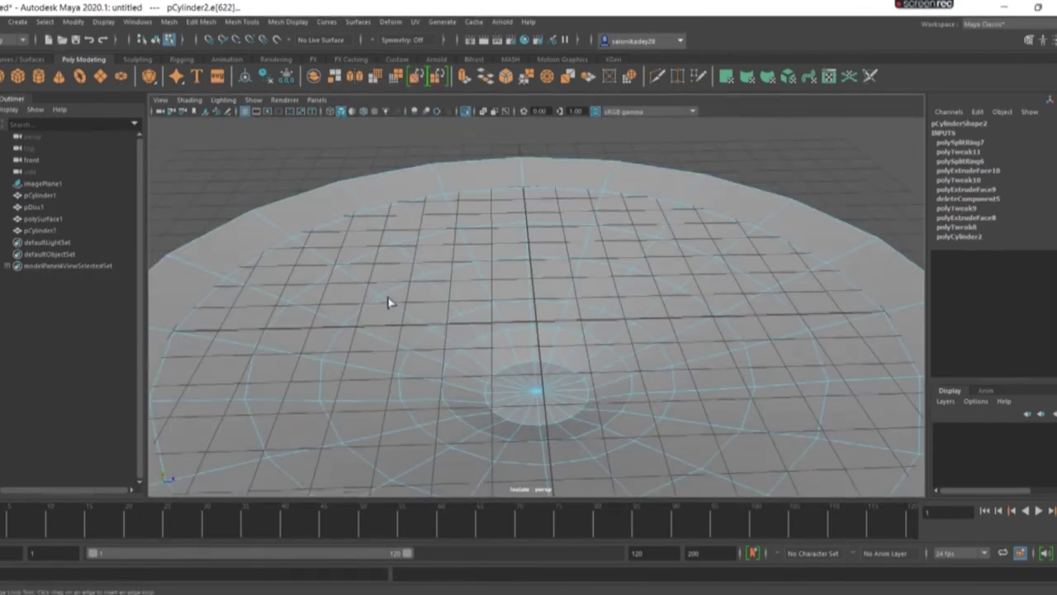
pyautogui.click(251, 114)
pyautogui.moveTo(318, 184)
pyautogui.keyDown('alt'); pyautogui.mouseDown()
pyautogui.moveTo(570, 330)
pyautogui.moveTo(632, 337)
pyautogui.moveTo(691, 283)
pyautogui.moveTo(727, 295)
pyautogui.moveTo(686, 342)
pyautogui.mouseUp(); pyautogui.keyUp('alt')
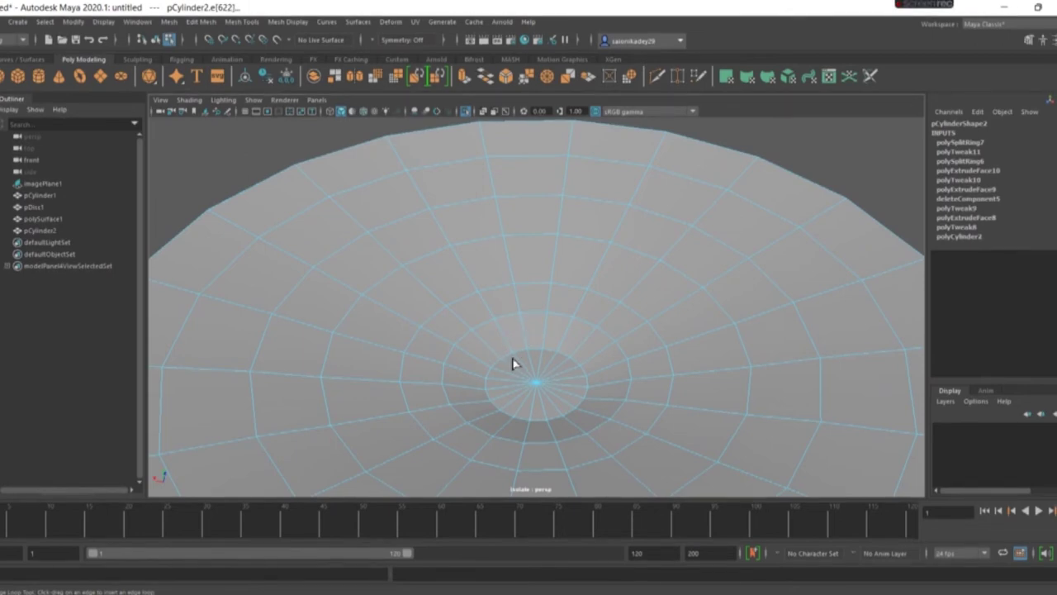
pyautogui.hotkey('ctrl', 'z')
pyautogui.hotkey('ctrl', 'z')
pyautogui.hotkey('ctrl', 'z')
# Step: Place an edge loop around the saucer's small central dip, then return to Object Mode
pyautogui.moveTo(507, 349); pyautogui.dragTo(509, 347)
pyautogui.moveTo(450, 367); pyautogui.dragTo(463, 371)
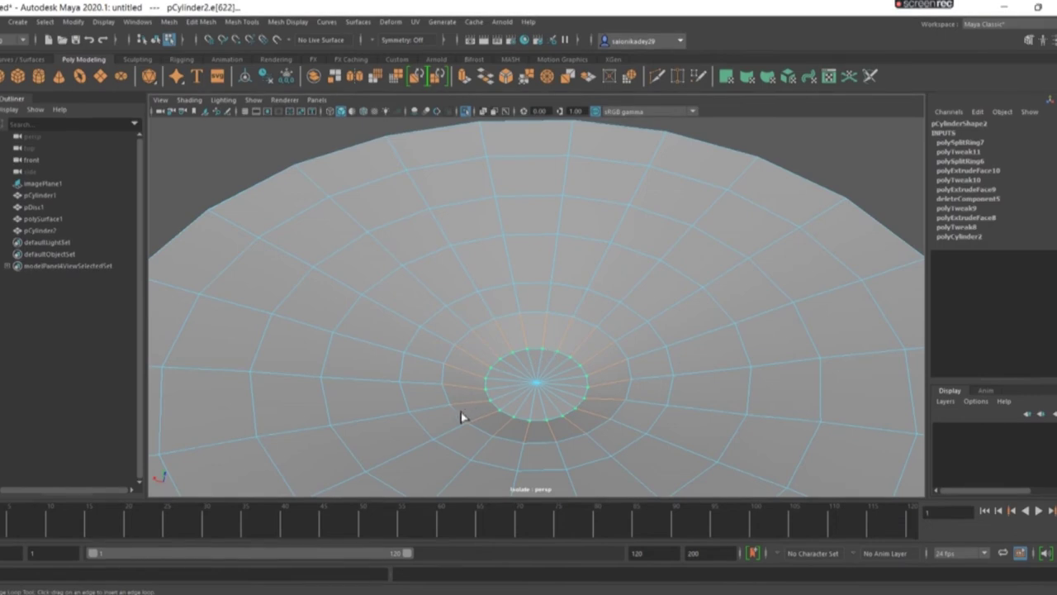
pyautogui.moveTo(532, 459); pyautogui.dragTo(532, 458)
pyautogui.hotkey('ctrl', 'z')
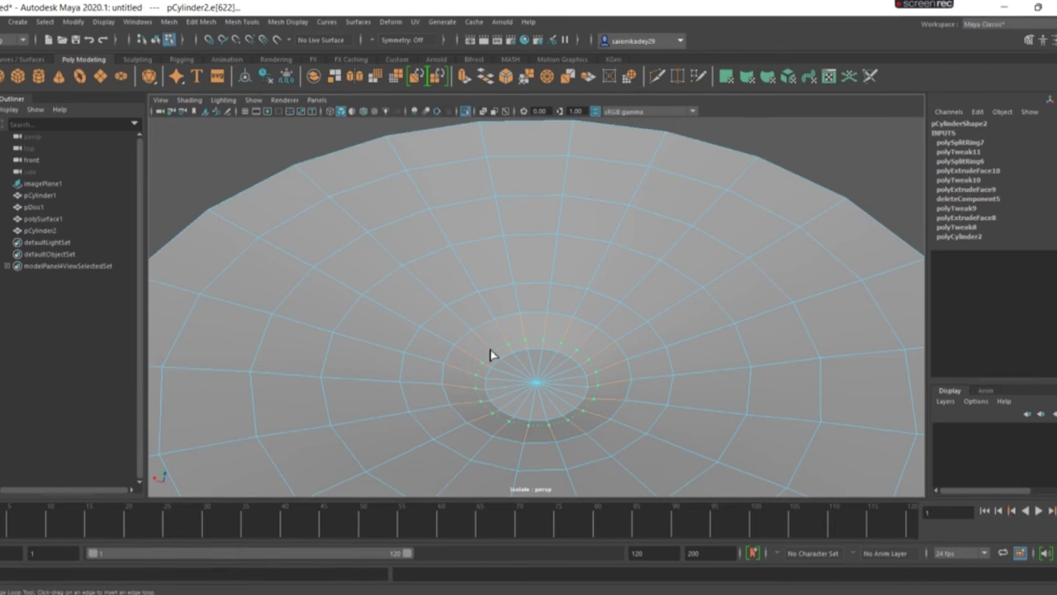
pyautogui.click(531, 338)
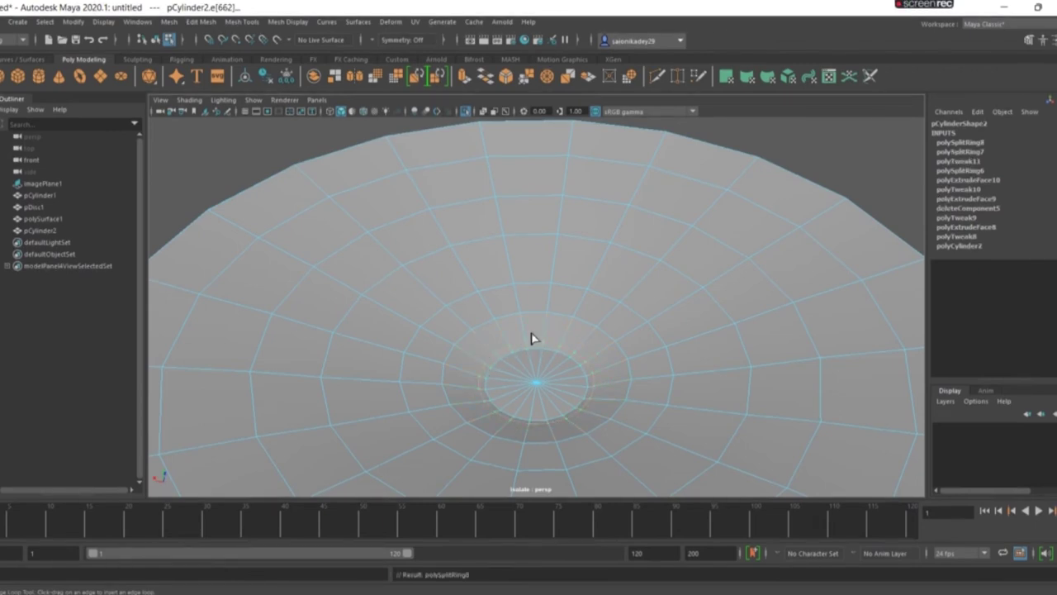
pyautogui.moveTo(506, 312); pyautogui.dragTo(580, 288, button='right')
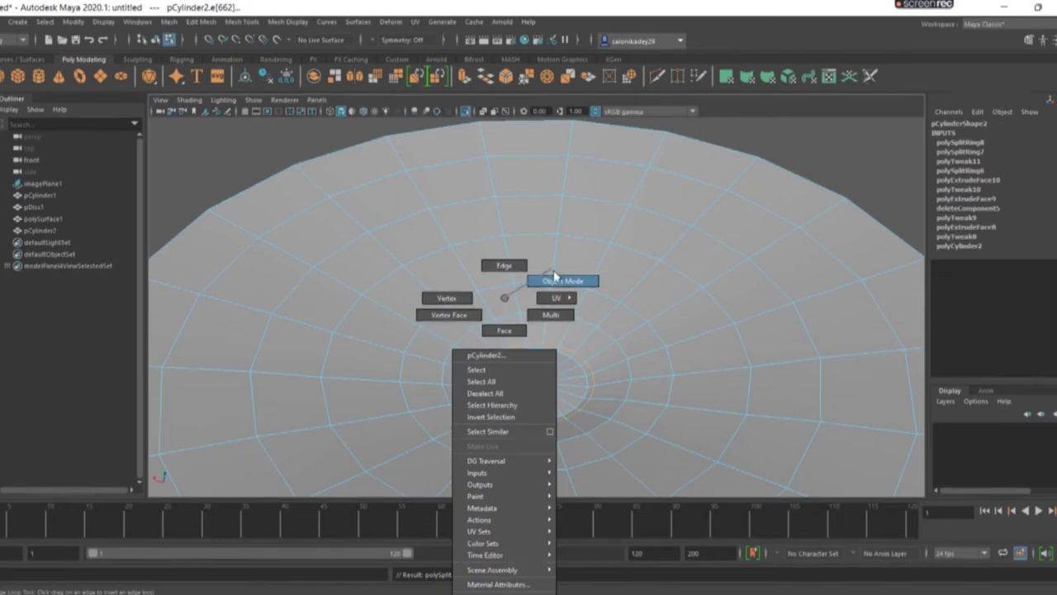
# Step: Insert an edge loop around the saucer's centre ring
pyautogui.scroll(-4, 581, 289)
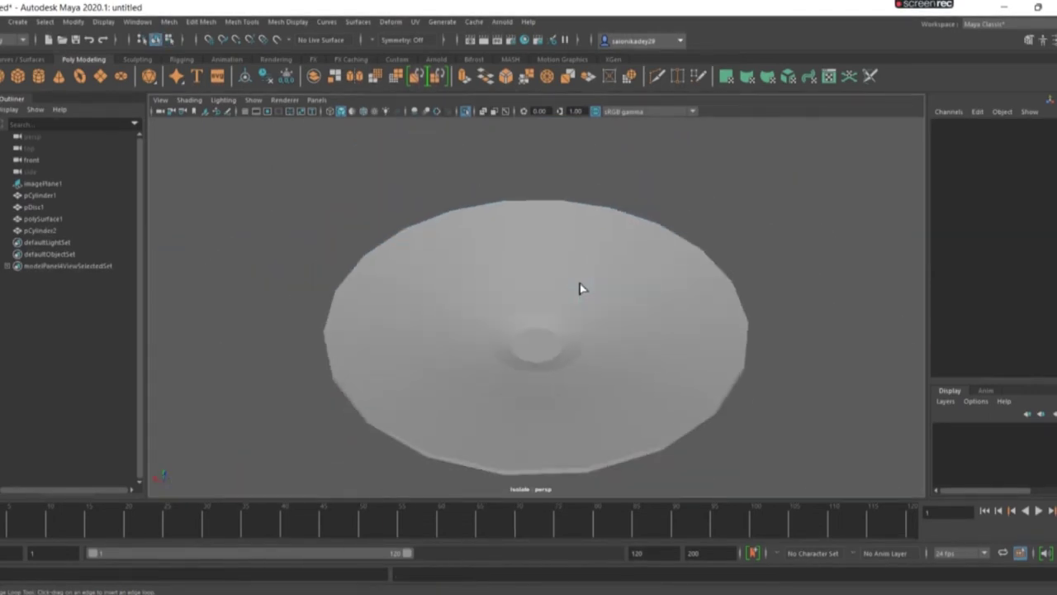
pyautogui.click(546, 345)
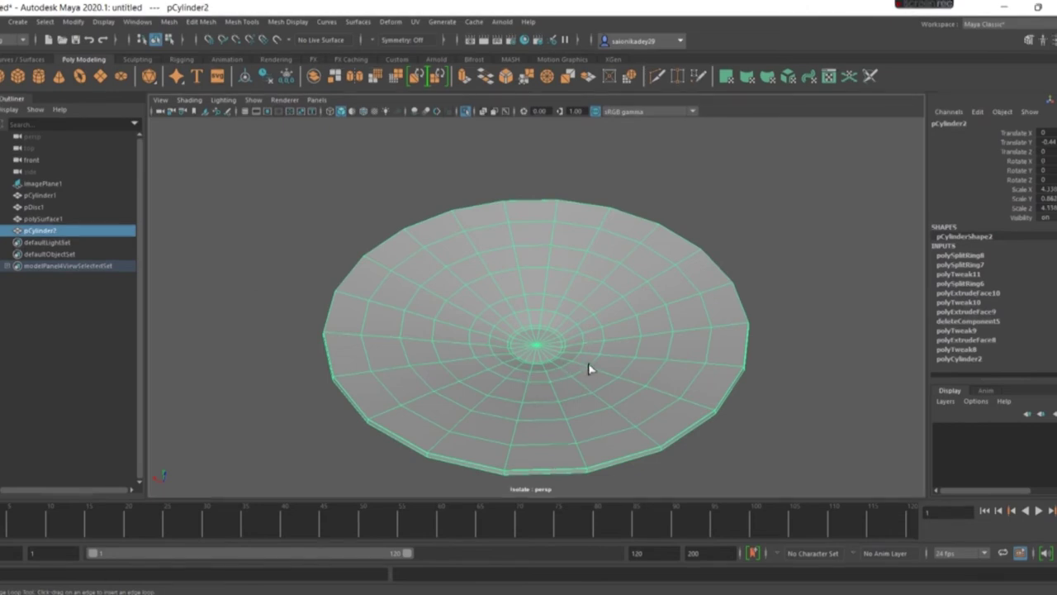
pyautogui.press('F10')
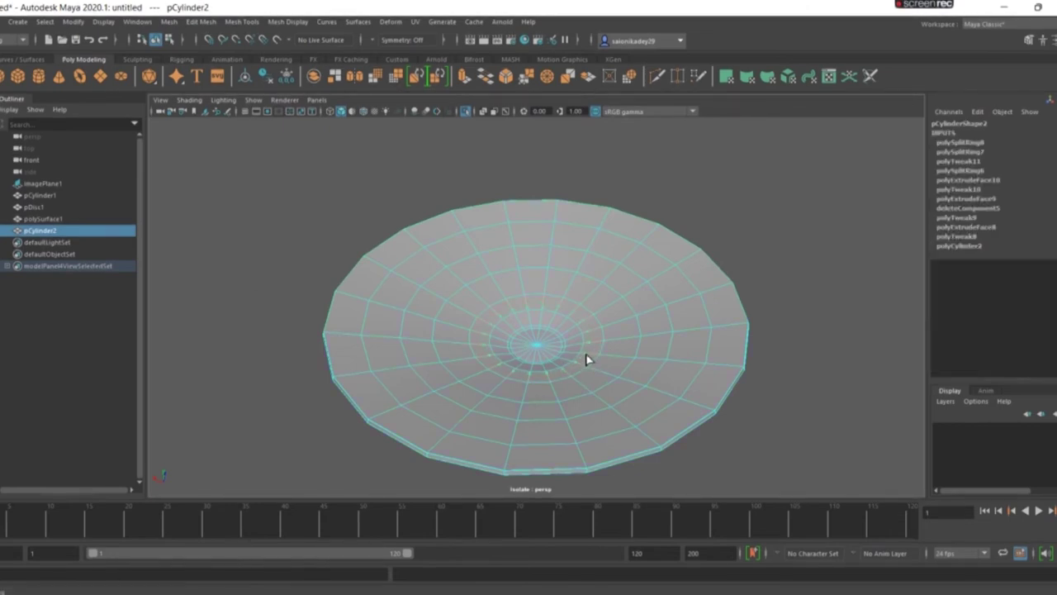
pyautogui.doubleClick(577, 366)
pyautogui.click(582, 370)
pyautogui.moveTo(580, 299); pyautogui.dragTo(652, 291, button='right')
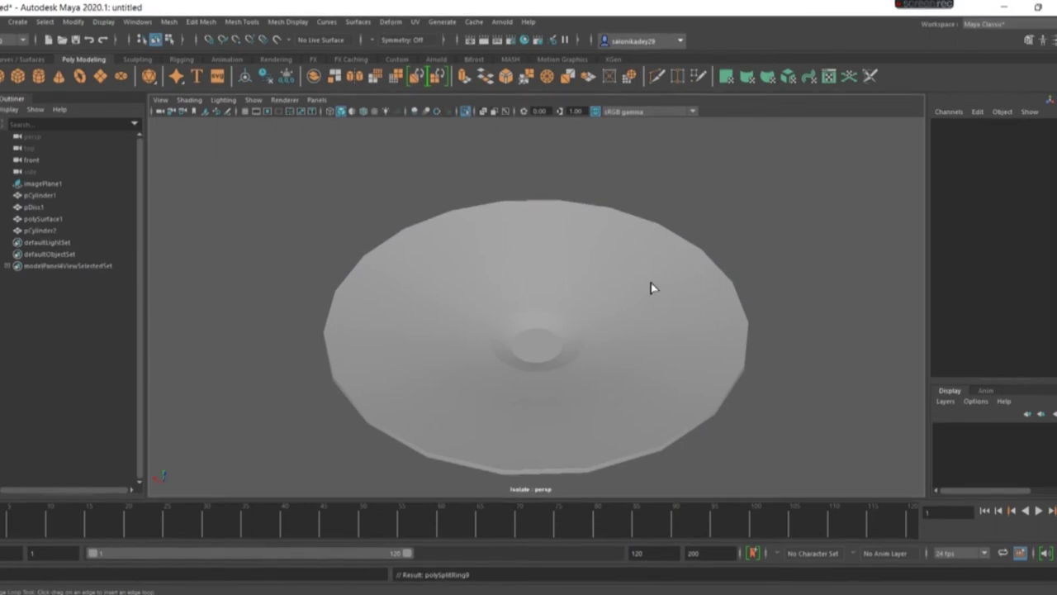
# Step: Flatten the saucer by scaling it down to Scale Y 0.831
pyautogui.click(609, 318)
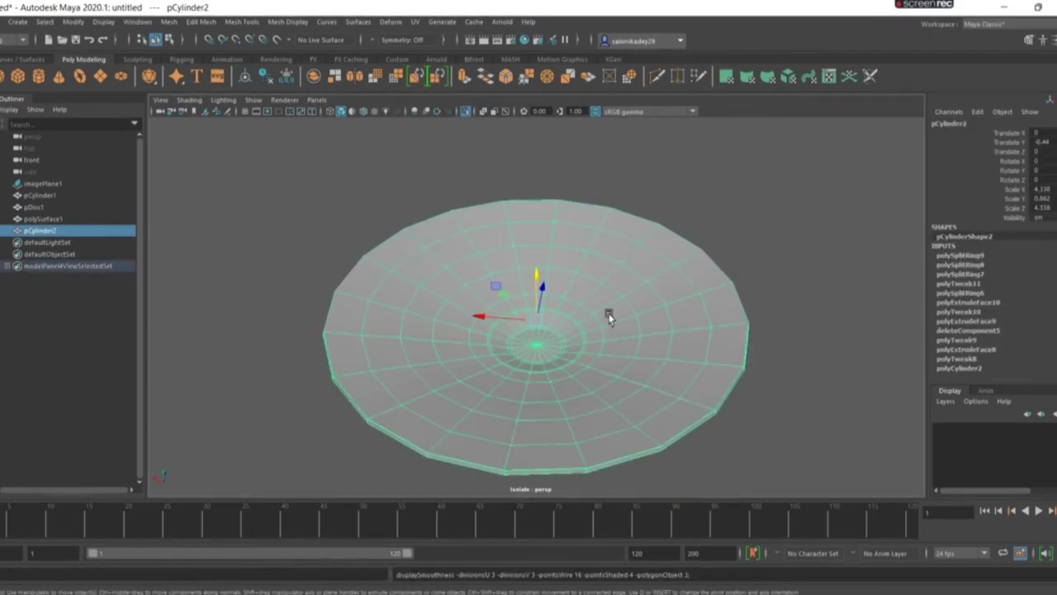
pyautogui.click(766, 289)
pyautogui.moveTo(646, 411)
pyautogui.keyDown('alt'); pyautogui.mouseDown()
pyautogui.moveTo(746, 342)
pyautogui.moveTo(831, 338)
pyautogui.moveTo(801, 388)
pyautogui.moveTo(717, 410)
pyautogui.mouseUp(); pyautogui.keyUp('alt')
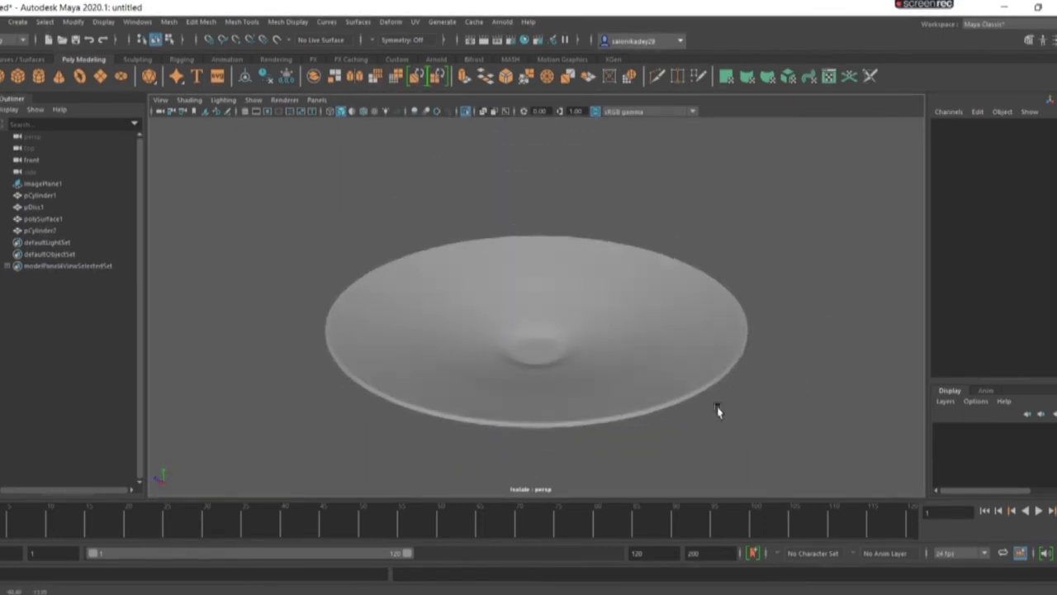
pyautogui.click(498, 334)
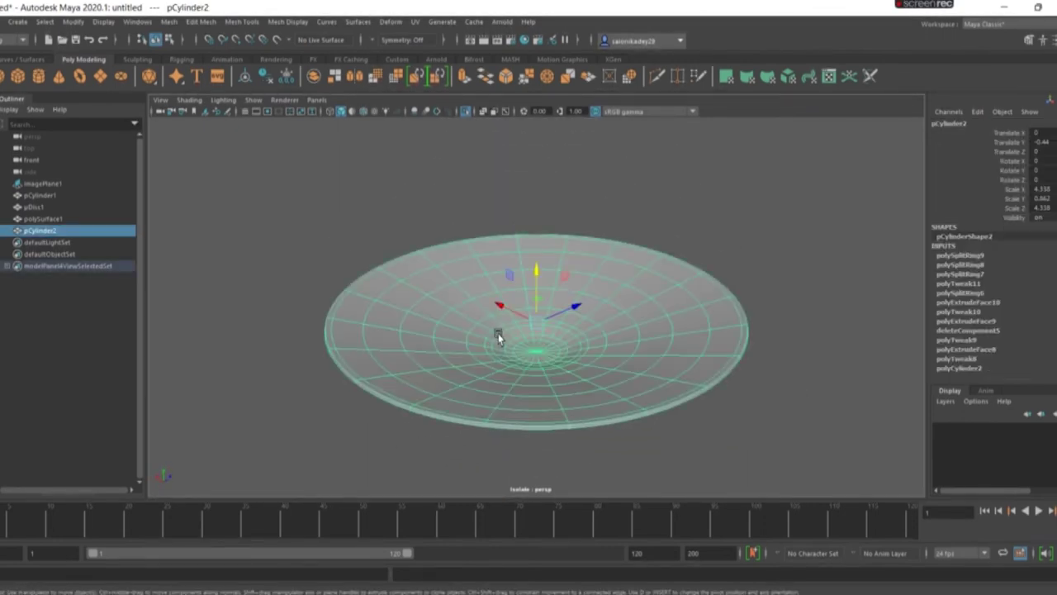
pyautogui.moveTo(609, 328)
pyautogui.keyDown('alt'); pyautogui.mouseDown()
pyautogui.moveTo(761, 307)
pyautogui.moveTo(701, 349)
pyautogui.moveTo(663, 347)
pyautogui.moveTo(783, 266)
pyautogui.moveTo(741, 295)
pyautogui.mouseUp(); pyautogui.keyUp('alt')
pyautogui.moveTo(656, 314)
pyautogui.keyDown('alt'); pyautogui.mouseDown()
pyautogui.moveTo(576, 349)
pyautogui.moveTo(705, 338)
pyautogui.moveTo(608, 327)
pyautogui.mouseUp(); pyautogui.keyUp('alt')
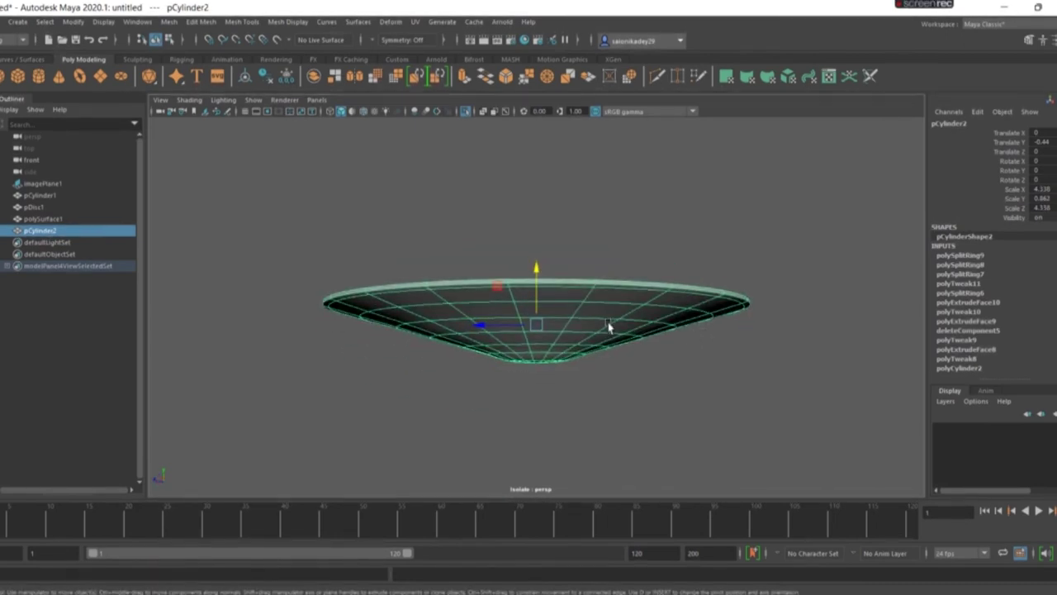
pyautogui.press('4')
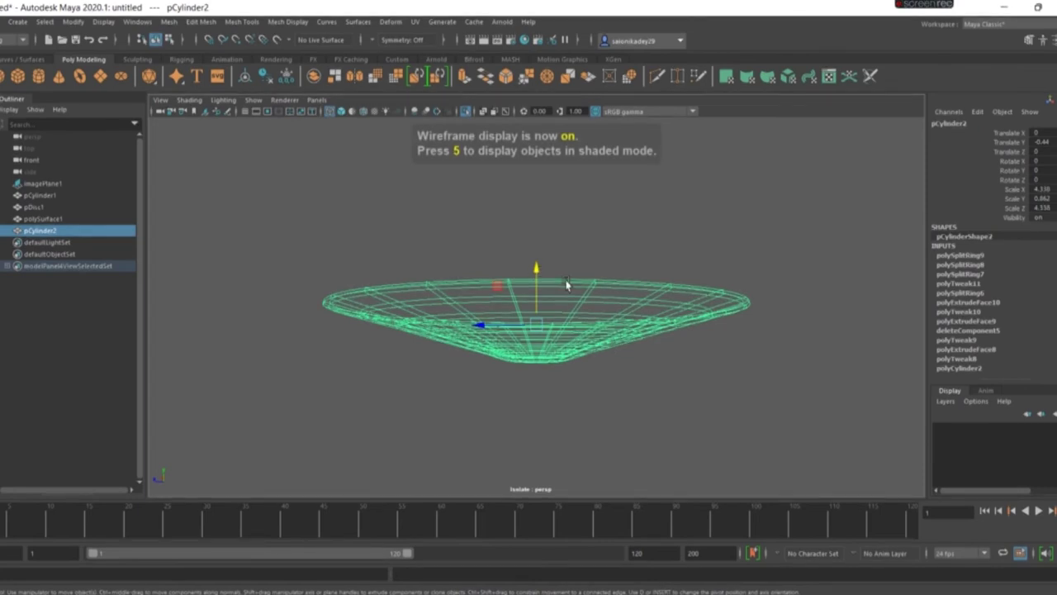
pyautogui.press('5')
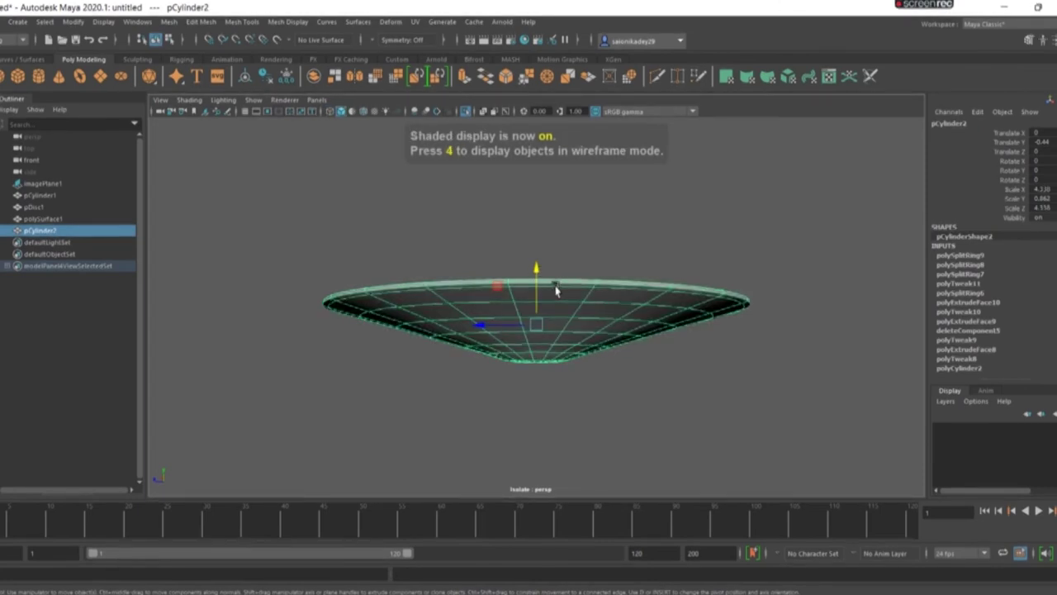
pyautogui.press('r')
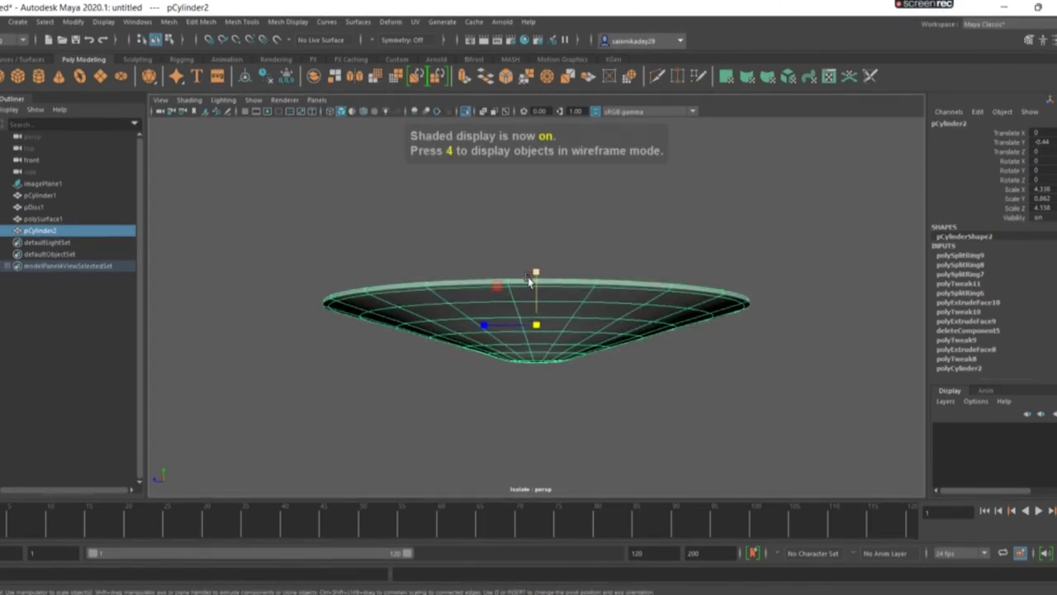
pyautogui.moveTo(536, 272); pyautogui.dragTo(535, 288)
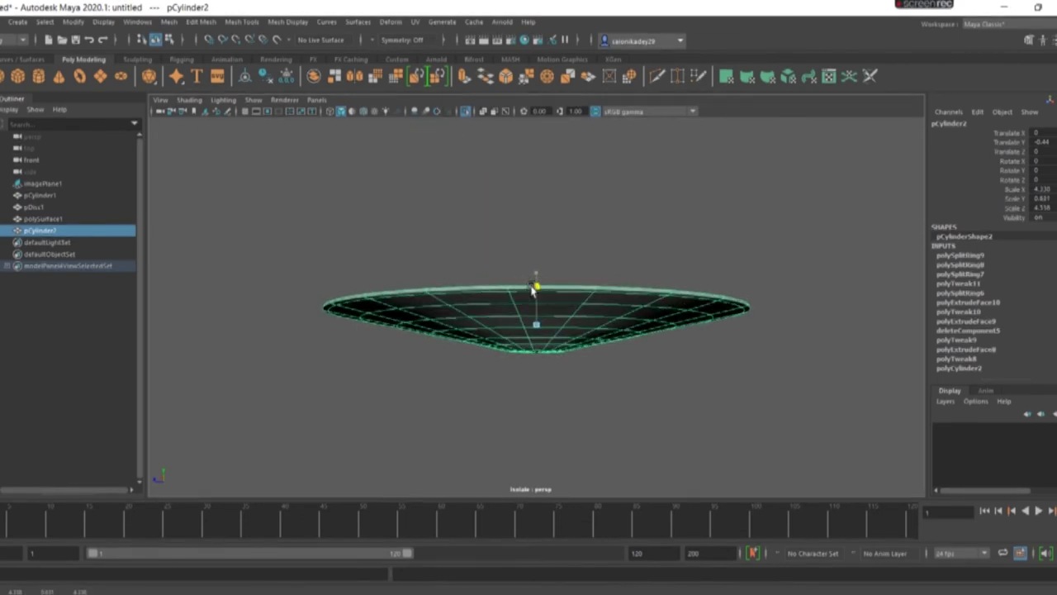
pyautogui.click(686, 406)
pyautogui.moveTo(685, 406)
pyautogui.keyDown('alt'); pyautogui.mouseDown()
pyautogui.moveTo(552, 447)
pyautogui.moveTo(505, 420)
pyautogui.moveTo(630, 413)
pyautogui.mouseUp(); pyautogui.keyUp('alt')
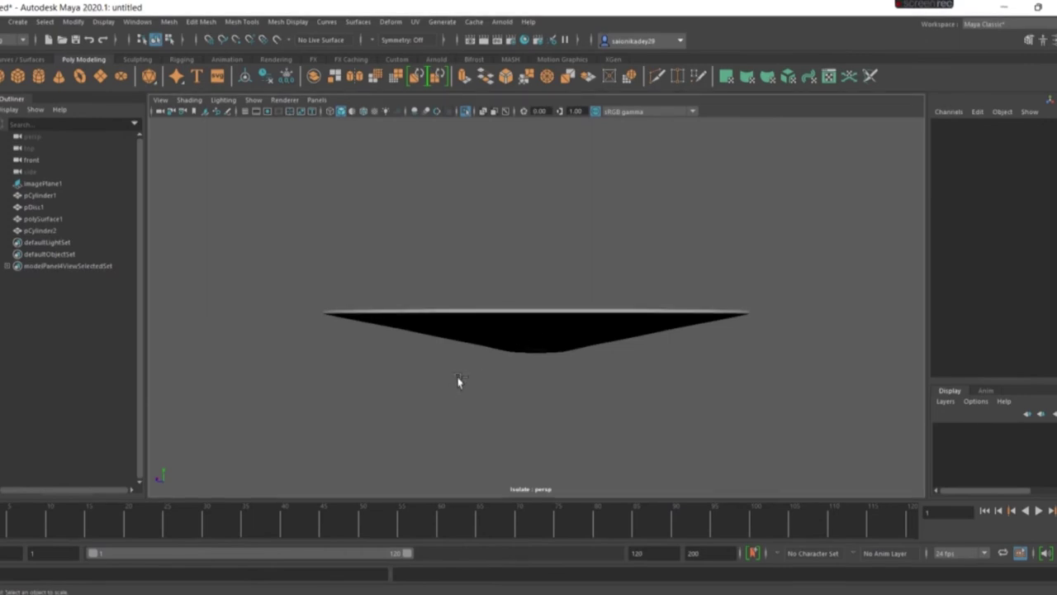
# Step: Show all objects again and raise the saucer up to the cup's base
pyautogui.hotkey('ctrl', '1')
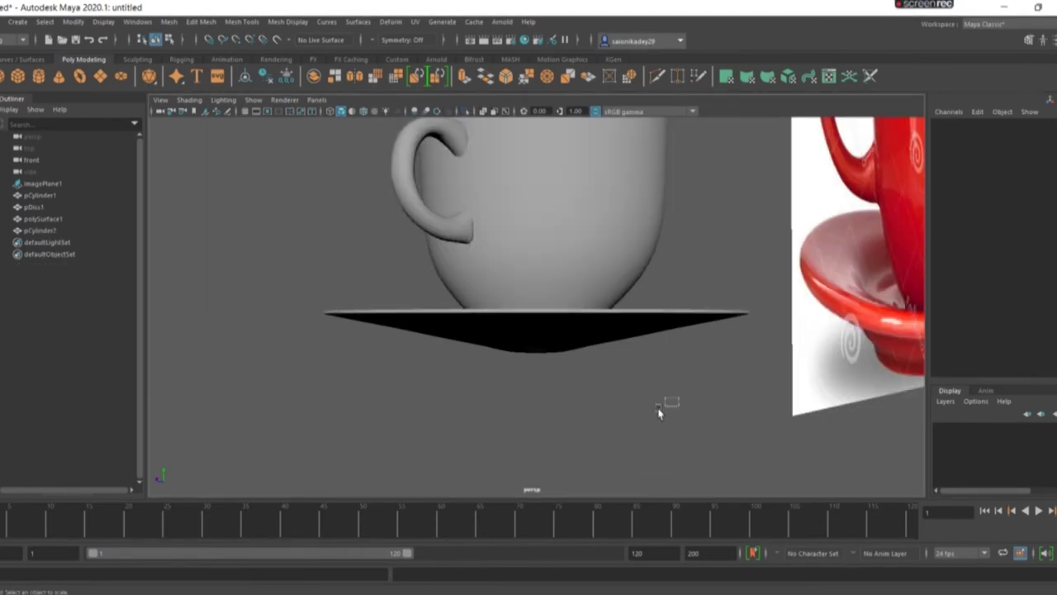
pyautogui.moveTo(723, 201)
pyautogui.keyDown('alt'); pyautogui.mouseDown()
pyautogui.moveTo(770, 220)
pyautogui.moveTo(843, 207)
pyautogui.mouseUp(); pyautogui.keyUp('alt')
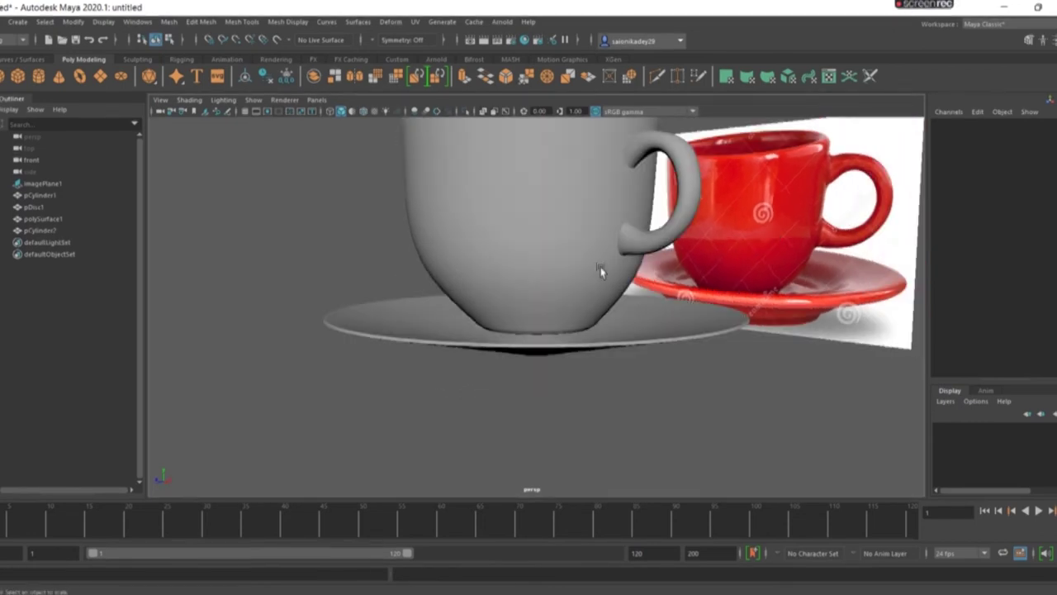
pyautogui.keyDown('alt'); pyautogui.moveTo(534, 245); pyautogui.dragTo(619, 248); pyautogui.keyUp('alt')
pyautogui.press('r')
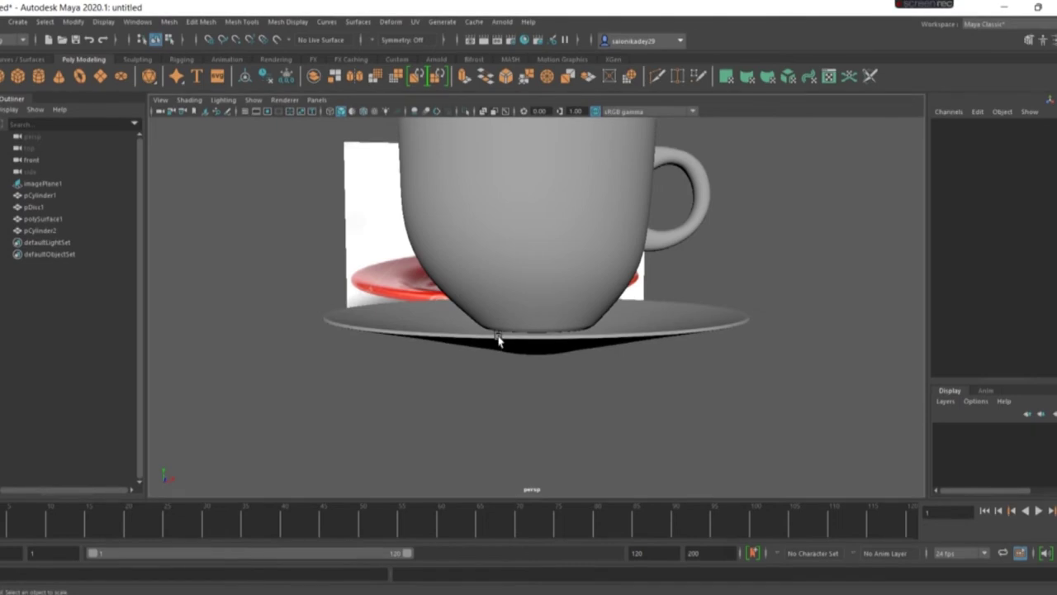
pyautogui.click(498, 339)
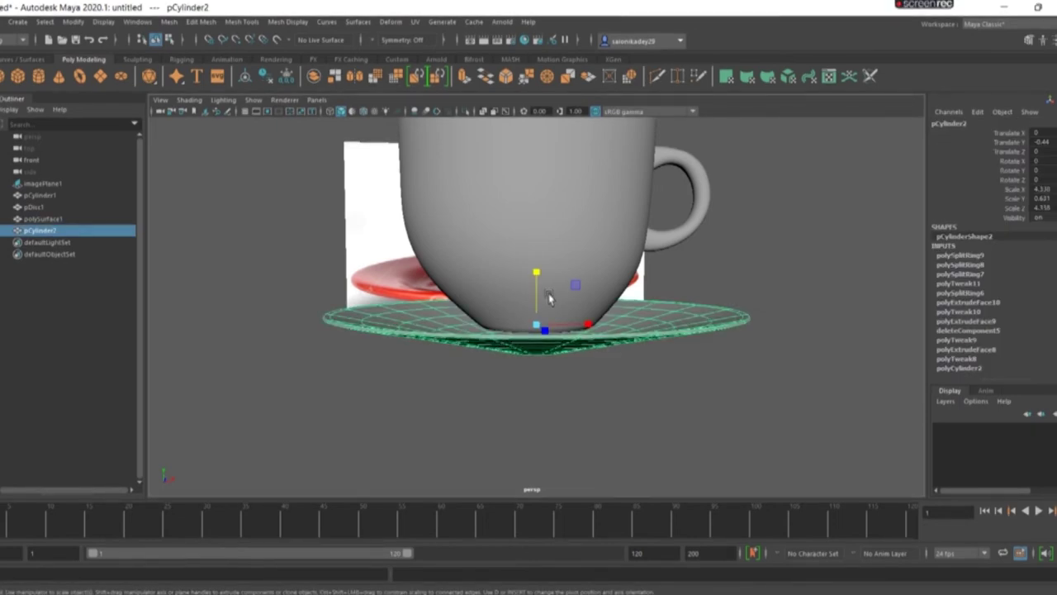
pyautogui.press('w')
pyautogui.moveTo(537, 275); pyautogui.dragTo(540, 253)
pyautogui.click(656, 391)
pyautogui.moveTo(656, 391)
pyautogui.keyDown('alt'); pyautogui.mouseDown()
pyautogui.moveTo(598, 410)
pyautogui.moveTo(625, 395)
pyautogui.mouseUp(); pyautogui.keyUp('alt')
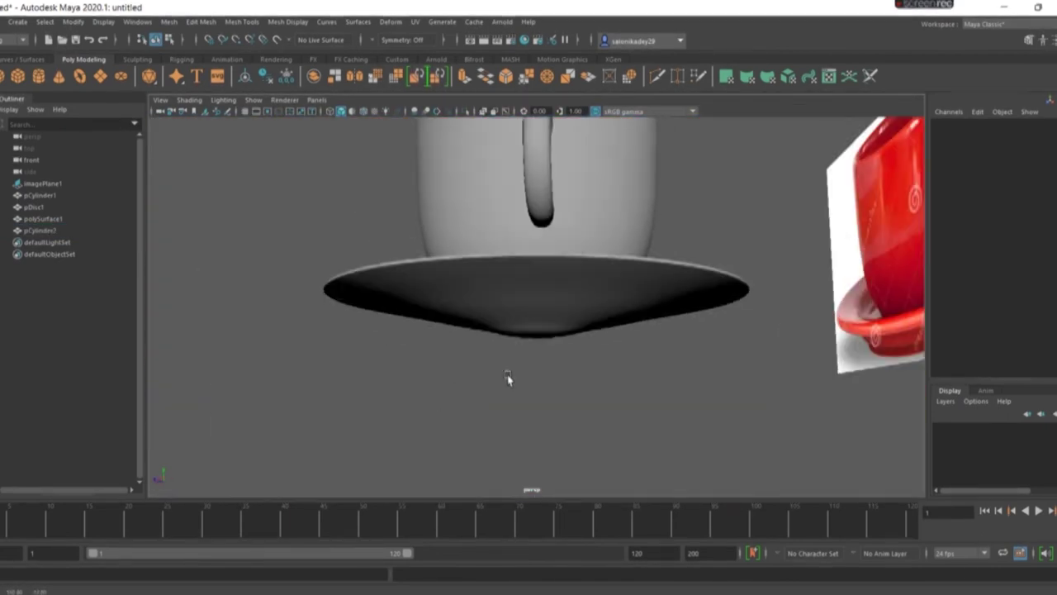
# Step: Delete the red teacup reference image plane imagePlane1
pyautogui.click(717, 252)
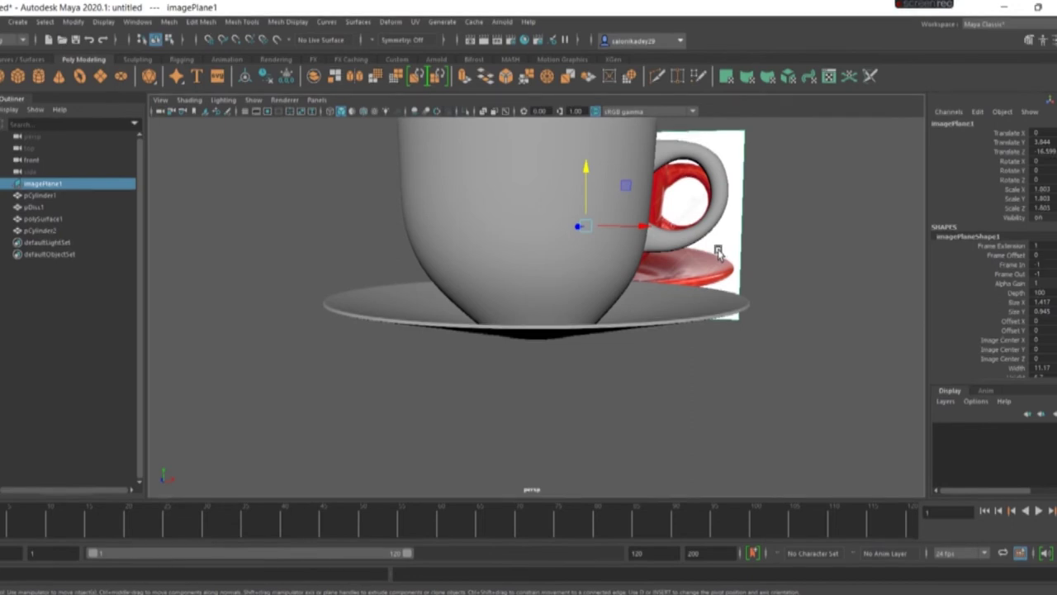
pyautogui.press('Delete')
pyautogui.moveTo(528, 403)
pyautogui.keyDown('alt'); pyautogui.mouseDown()
pyautogui.moveTo(765, 451)
pyautogui.moveTo(852, 421)
pyautogui.moveTo(781, 401)
pyautogui.mouseUp(); pyautogui.keyUp('alt')
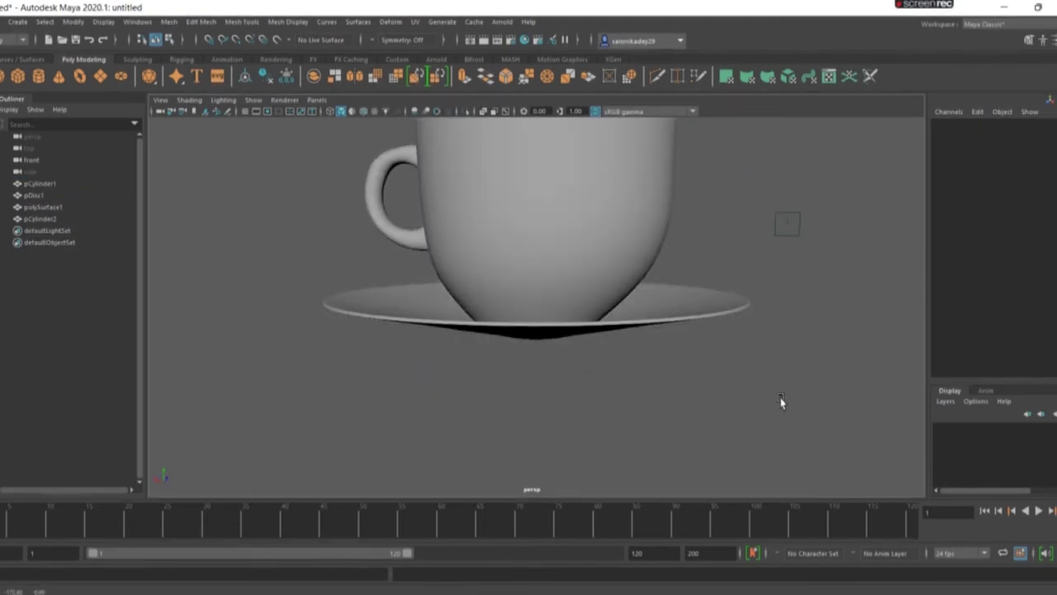
pyautogui.click(598, 321)
pyautogui.keyDown('alt'); pyautogui.moveTo(594, 353); pyautogui.dragTo(573, 363); pyautogui.keyUp('alt')
# Step: Try stretching the saucer taller, then undo it to keep Scale Y 0.831
pyautogui.click(581, 364)
pyautogui.press('r')
pyautogui.moveTo(537, 261); pyautogui.dragTo(547, 245)
pyautogui.moveTo(589, 314)
pyautogui.keyDown('alt'); pyautogui.mouseDown()
pyautogui.moveTo(636, 351)
pyautogui.moveTo(682, 365)
pyautogui.moveTo(645, 372)
pyautogui.mouseUp(); pyautogui.keyUp('alt')
pyautogui.hotkey('ctrl', 'z')
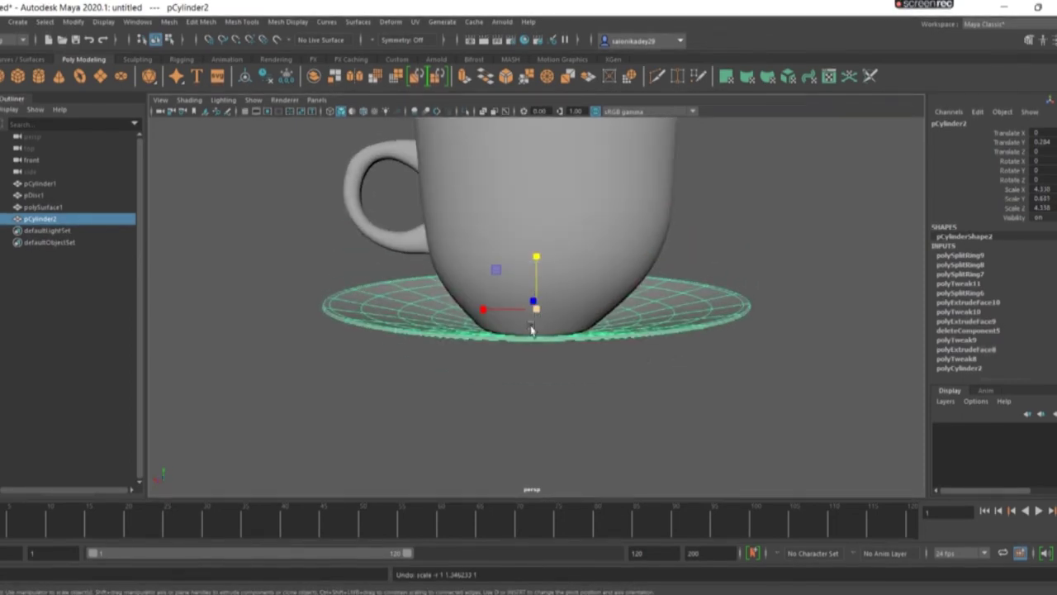
# Step: Extrude the saucer's faces with Thickness 0.3, then deselect and inspect the solid dish
pyautogui.hotkey('ctrl', 'e')
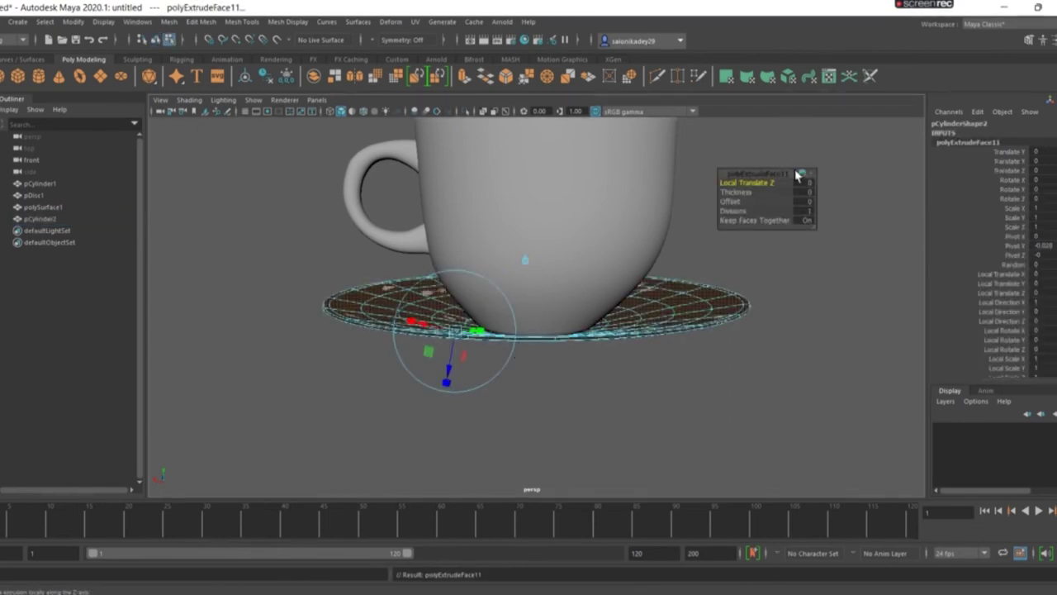
pyautogui.moveTo(727, 192)
pyautogui.mouseDown()
pyautogui.moveTo(739, 192)
pyautogui.moveTo(733, 201)
pyautogui.mouseUp()
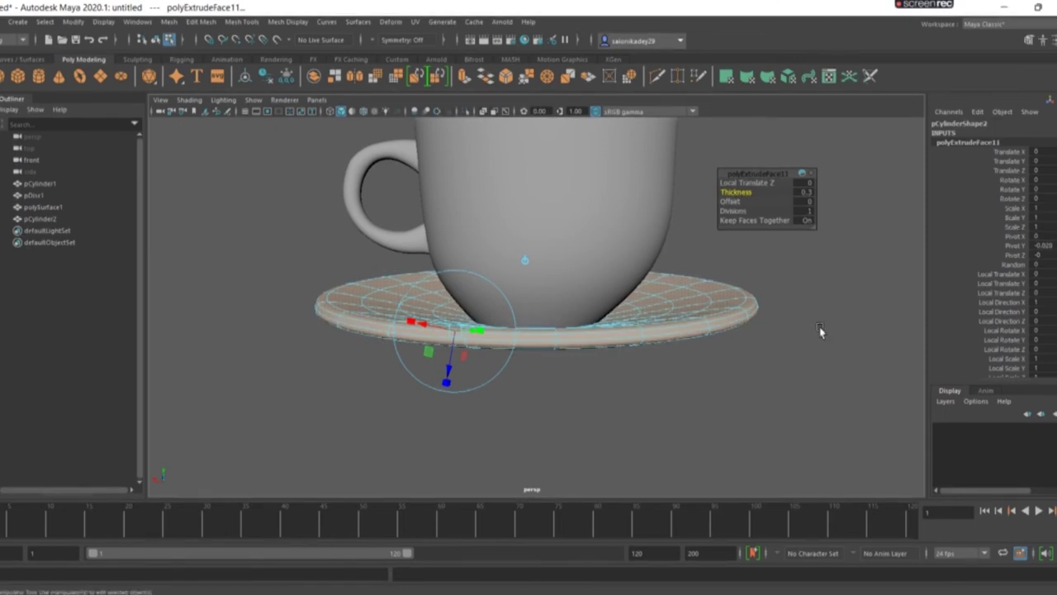
pyautogui.click(644, 380)
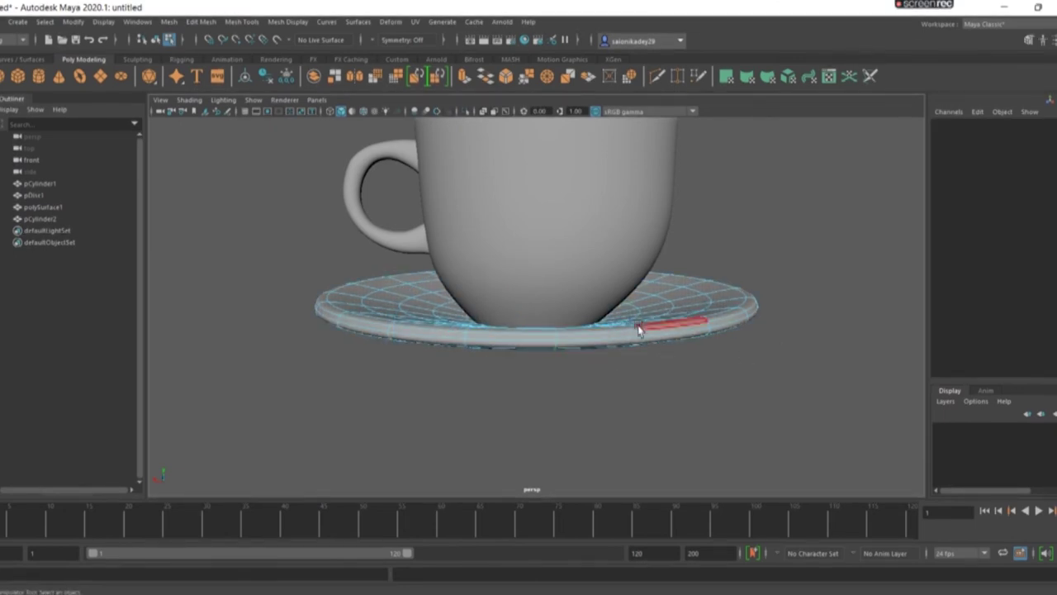
pyautogui.hotkey('ctrl', 'z')
pyautogui.hotkey('ctrl', 'z')
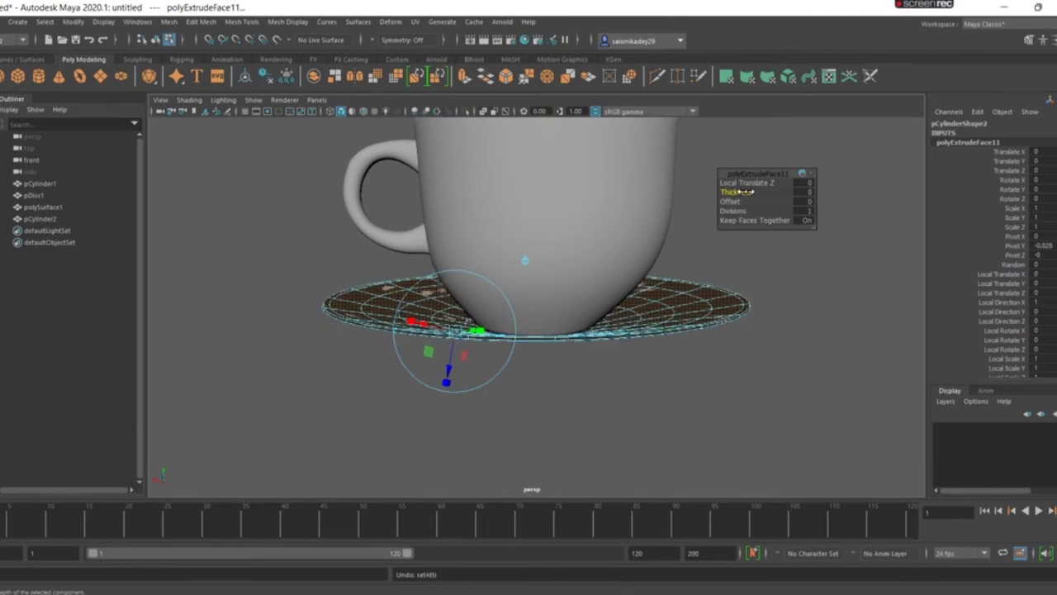
pyautogui.hotkey('shift', 'z')
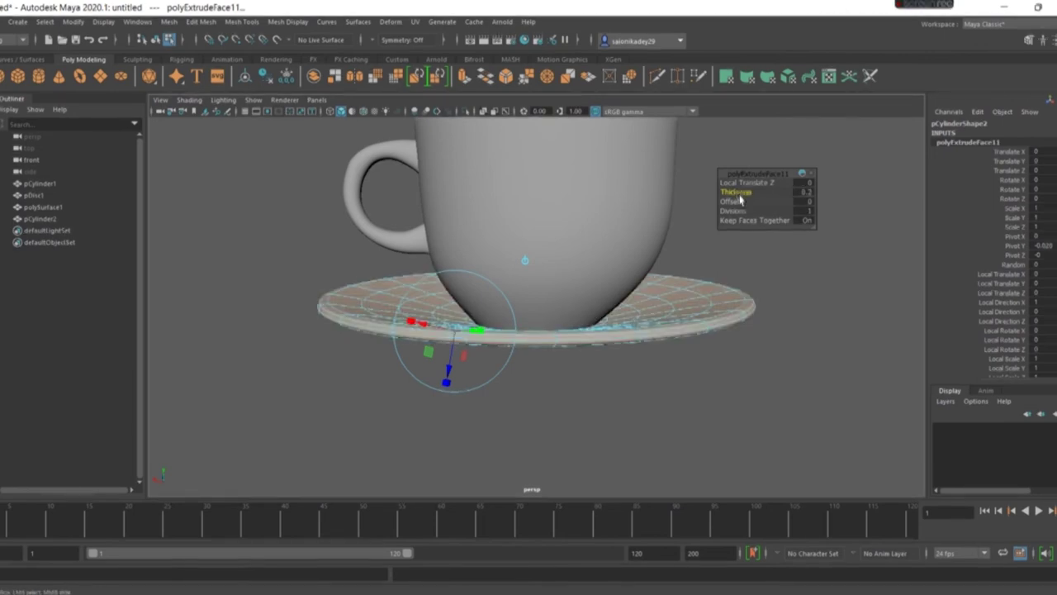
pyautogui.moveTo(583, 312); pyautogui.dragTo(696, 264, button='right')
pyautogui.click(717, 389)
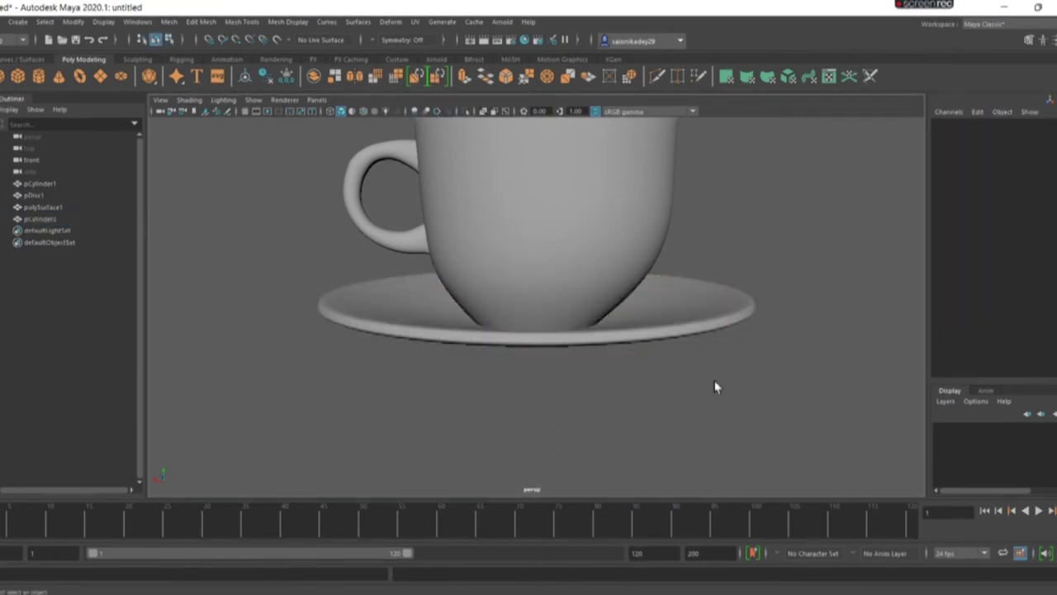
pyautogui.moveTo(682, 389)
pyautogui.keyDown('alt'); pyautogui.mouseDown()
pyautogui.moveTo(386, 432)
pyautogui.moveTo(625, 389)
pyautogui.moveTo(930, 359)
pyautogui.moveTo(881, 404)
pyautogui.moveTo(861, 405)
pyautogui.mouseUp(); pyautogui.keyUp('alt')
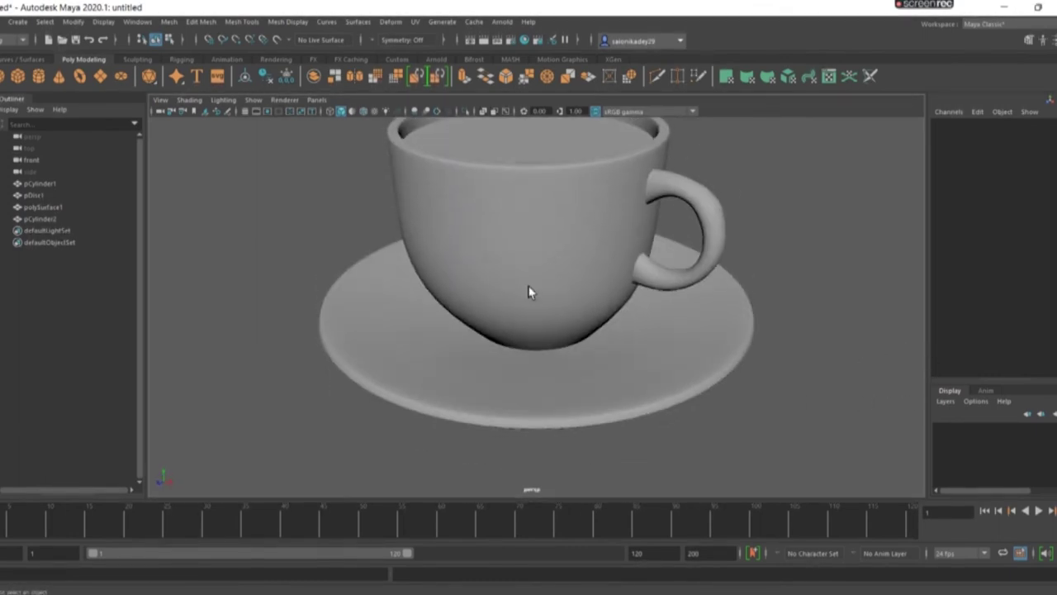
pyautogui.scroll(-5, 529, 291)
pyautogui.moveTo(529, 292)
pyautogui.keyDown('alt'); pyautogui.mouseDown()
pyautogui.moveTo(746, 274)
pyautogui.moveTo(689, 288)
pyautogui.moveTo(553, 281)
pyautogui.mouseUp(); pyautogui.keyUp('alt')
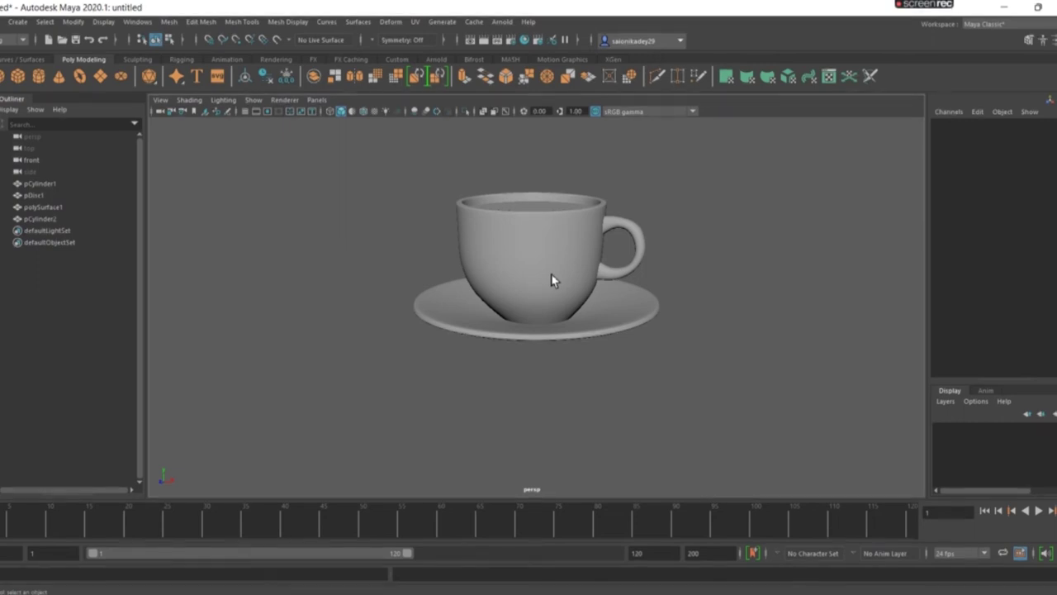
# Step: Create a polygon cube and scale it into a wide, thin slab
pyautogui.click(37, 76)
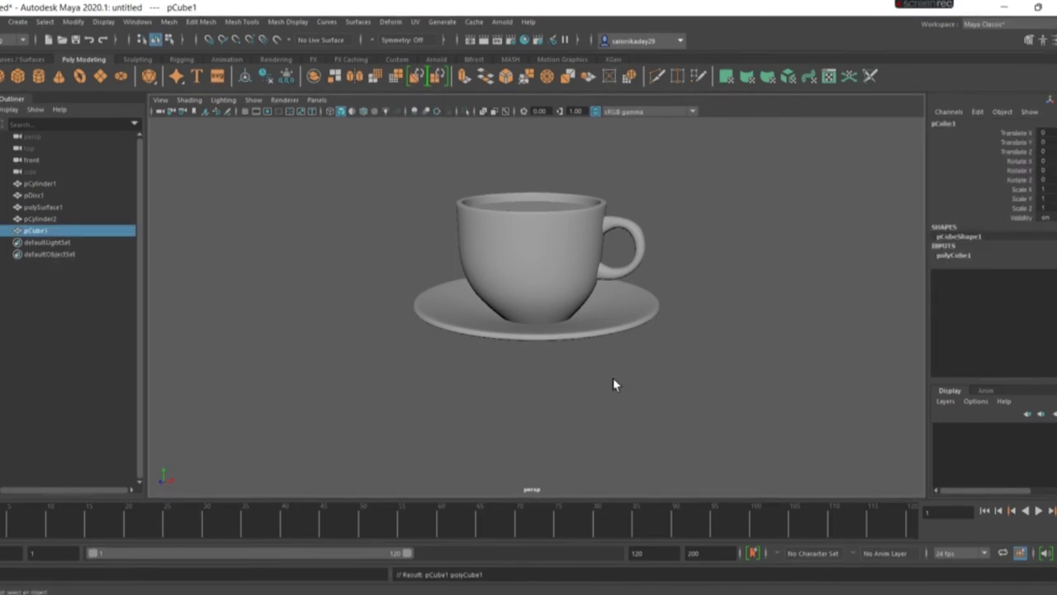
pyautogui.press('r')
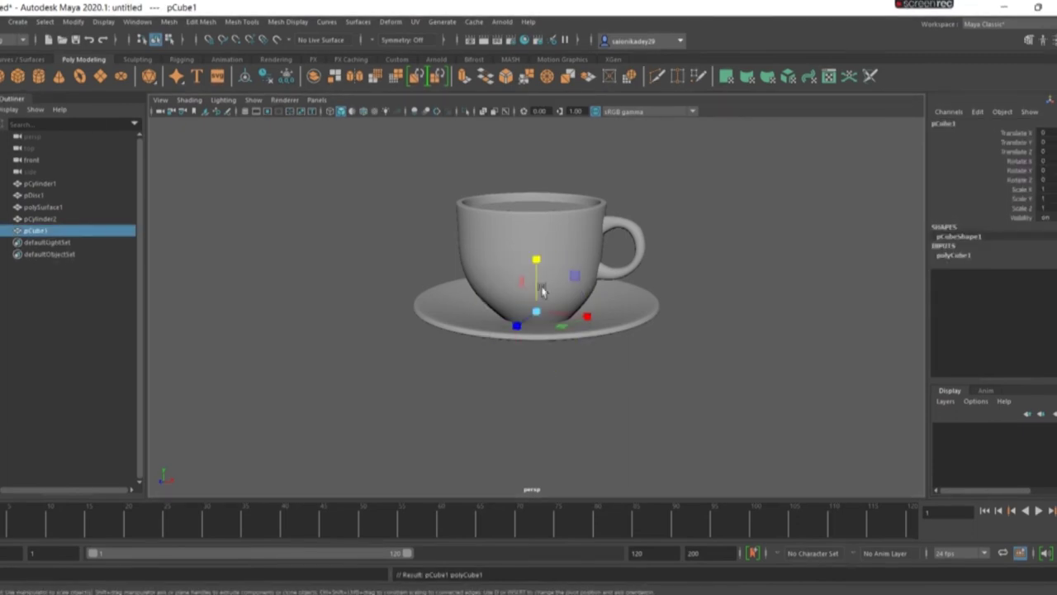
pyautogui.moveTo(534, 313); pyautogui.dragTo(890, 332)
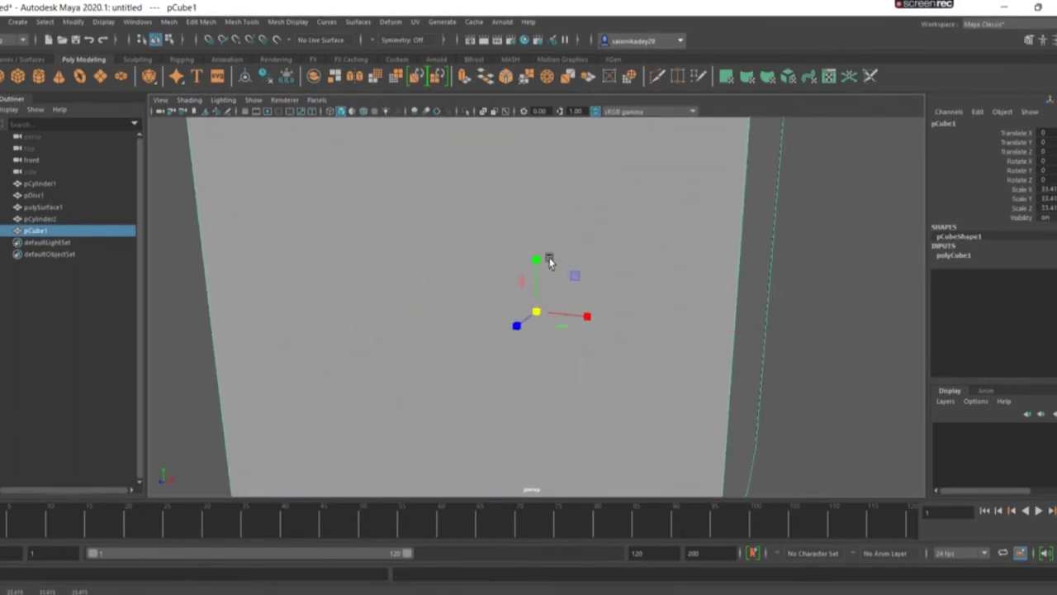
pyautogui.moveTo(538, 261)
pyautogui.mouseDown()
pyautogui.moveTo(545, 306)
pyautogui.moveTo(560, 331)
pyautogui.moveTo(576, 323)
pyautogui.mouseUp()
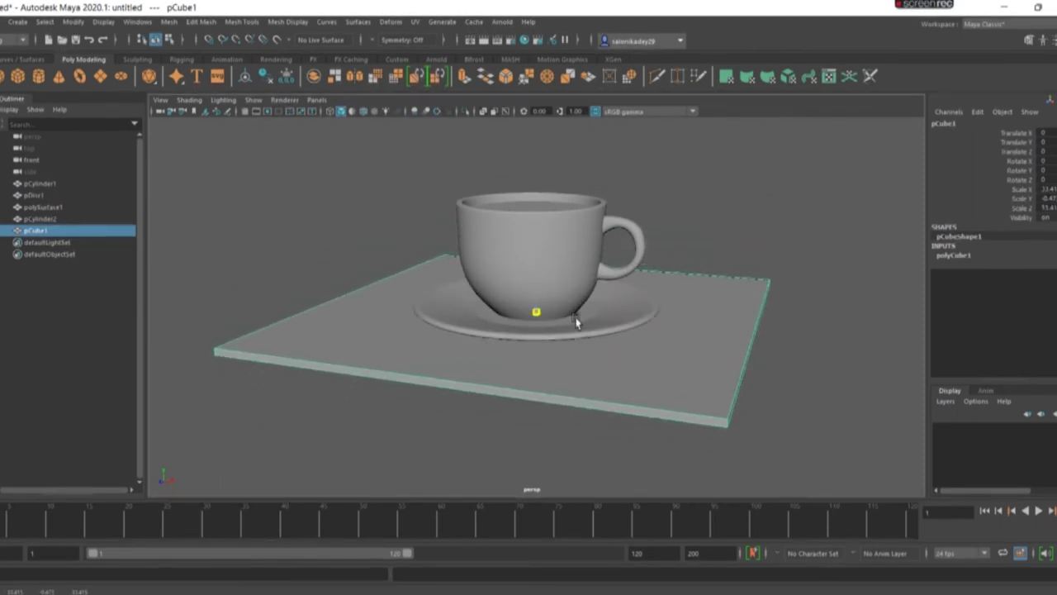
pyautogui.moveTo(585, 324); pyautogui.dragTo(670, 352)
pyautogui.moveTo(554, 299)
pyautogui.mouseDown()
pyautogui.moveTo(627, 248)
pyautogui.moveTo(627, 328)
pyautogui.mouseUp()
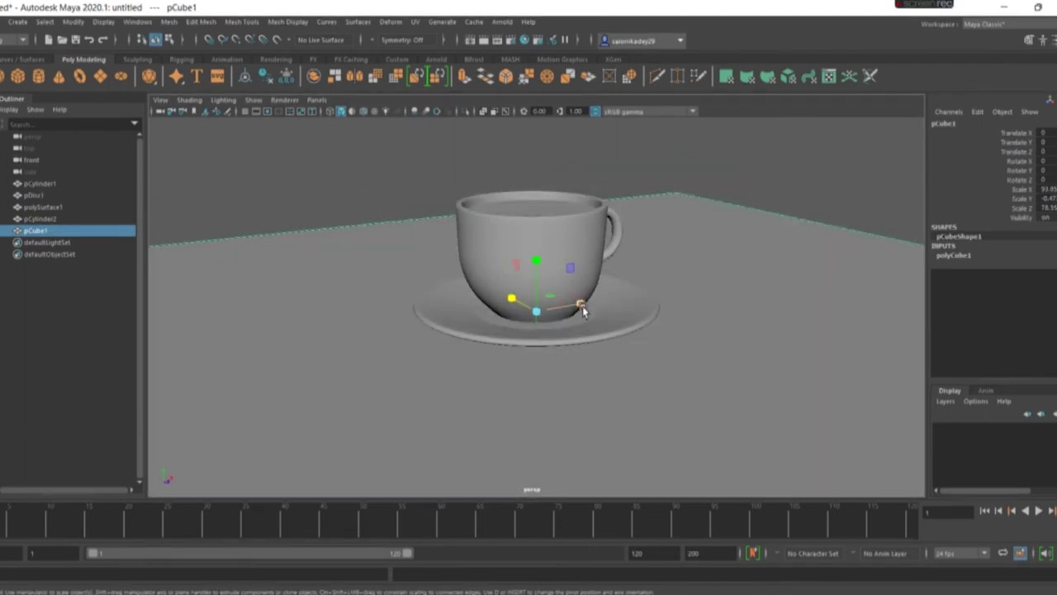
pyautogui.moveTo(570, 303); pyautogui.dragTo(566, 312)
# Step: Lower the slab beneath the saucer and check its placement in the four-view layout
pyautogui.moveTo(837, 182)
pyautogui.keyDown('alt'); pyautogui.mouseDown()
pyautogui.moveTo(798, 173)
pyautogui.moveTo(818, 203)
pyautogui.mouseUp(); pyautogui.keyUp('alt')
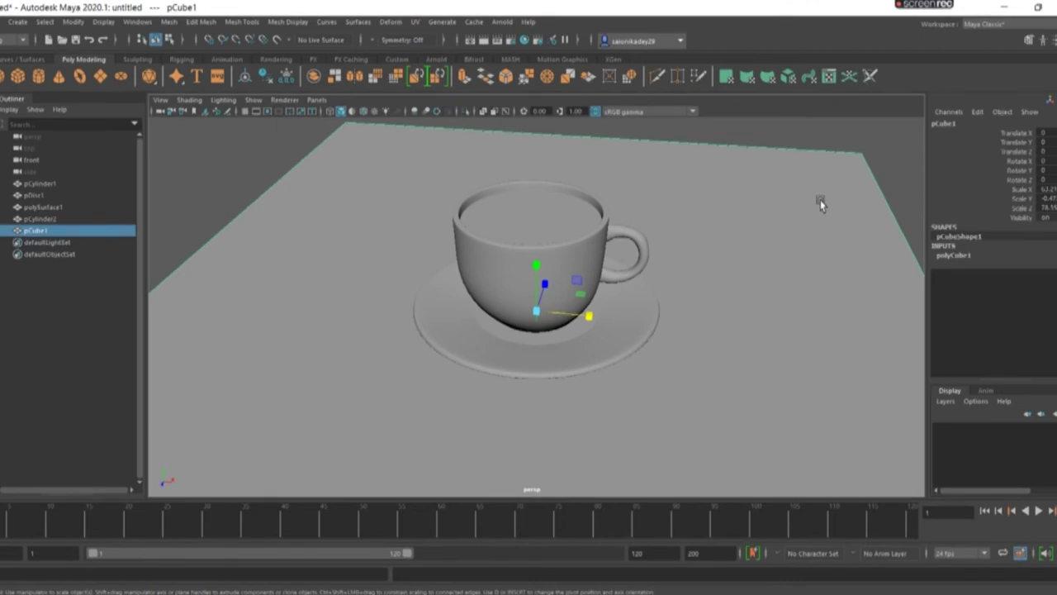
pyautogui.scroll(-3, 820, 199)
pyautogui.moveTo(699, 274)
pyautogui.keyDown('alt'); pyautogui.mouseDown()
pyautogui.moveTo(731, 234)
pyautogui.moveTo(719, 247)
pyautogui.mouseUp(); pyautogui.keyUp('alt')
pyautogui.press('w')
pyautogui.moveTo(536, 280); pyautogui.dragTo(532, 290)
pyautogui.moveTo(500, 356)
pyautogui.keyDown('alt'); pyautogui.mouseDown()
pyautogui.moveTo(550, 306)
pyautogui.moveTo(498, 354)
pyautogui.moveTo(536, 357)
pyautogui.mouseUp(); pyautogui.keyUp('alt')
pyautogui.press('space')
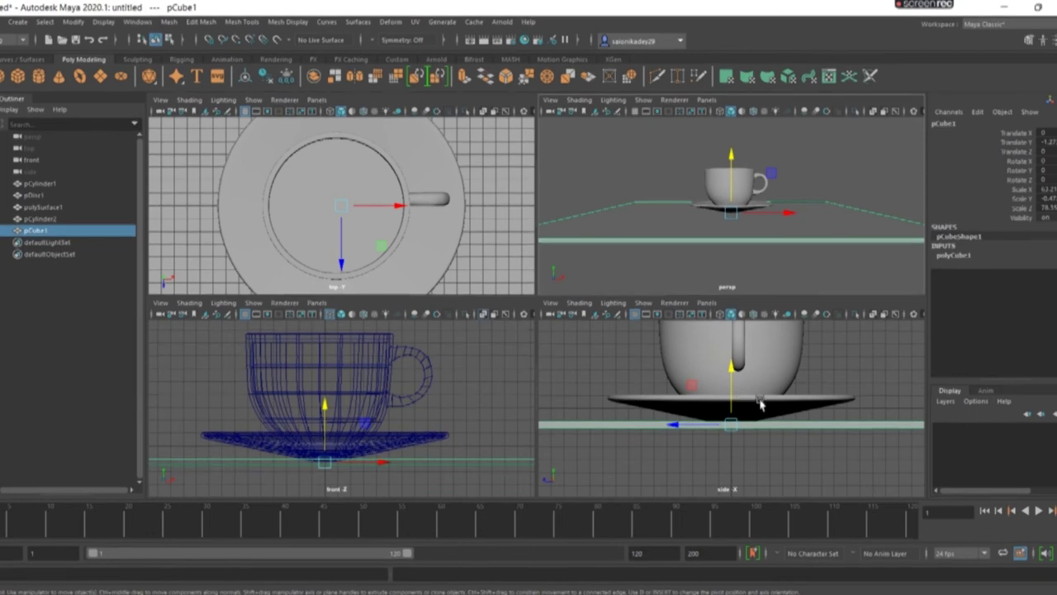
pyautogui.keyDown('alt'); pyautogui.moveTo(692, 366); pyautogui.dragTo(702, 361); pyautogui.keyUp('alt')
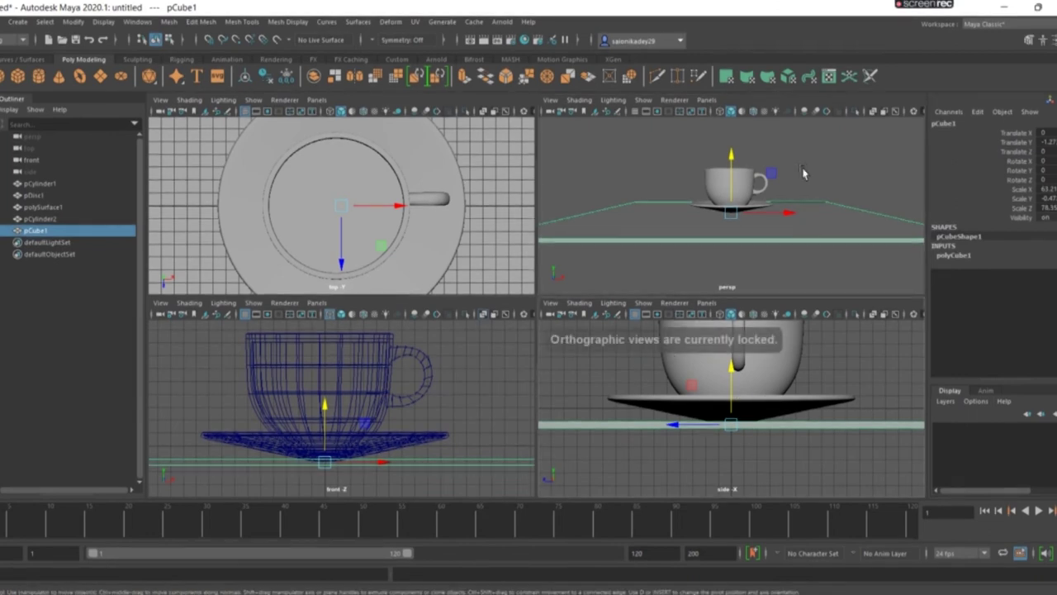
pyautogui.press('space')
pyautogui.moveTo(762, 276)
pyautogui.keyDown('alt'); pyautogui.mouseDown()
pyautogui.moveTo(720, 356)
pyautogui.moveTo(778, 378)
pyautogui.moveTo(807, 361)
pyautogui.mouseUp(); pyautogui.keyUp('alt')
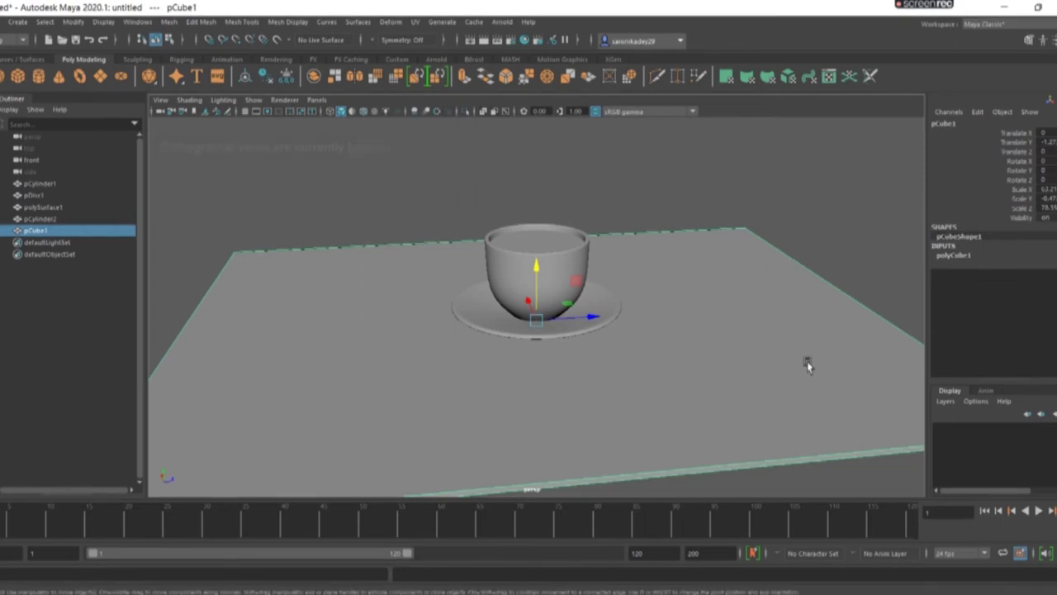
# Step: Create a polygon disc, scale it to about 16 and move it beside the cup
pyautogui.click(123, 77)
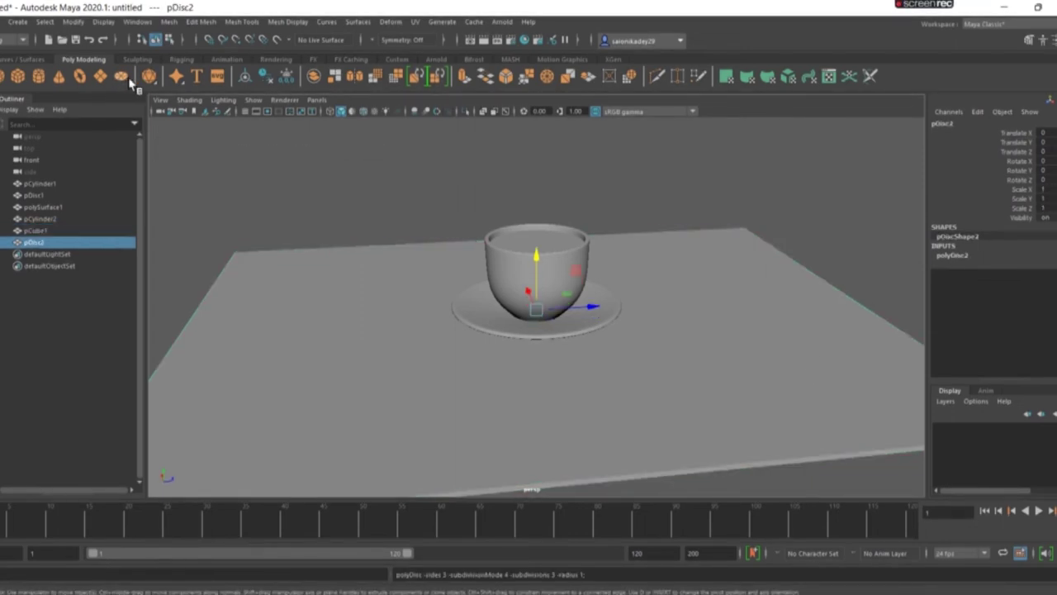
pyautogui.press('r')
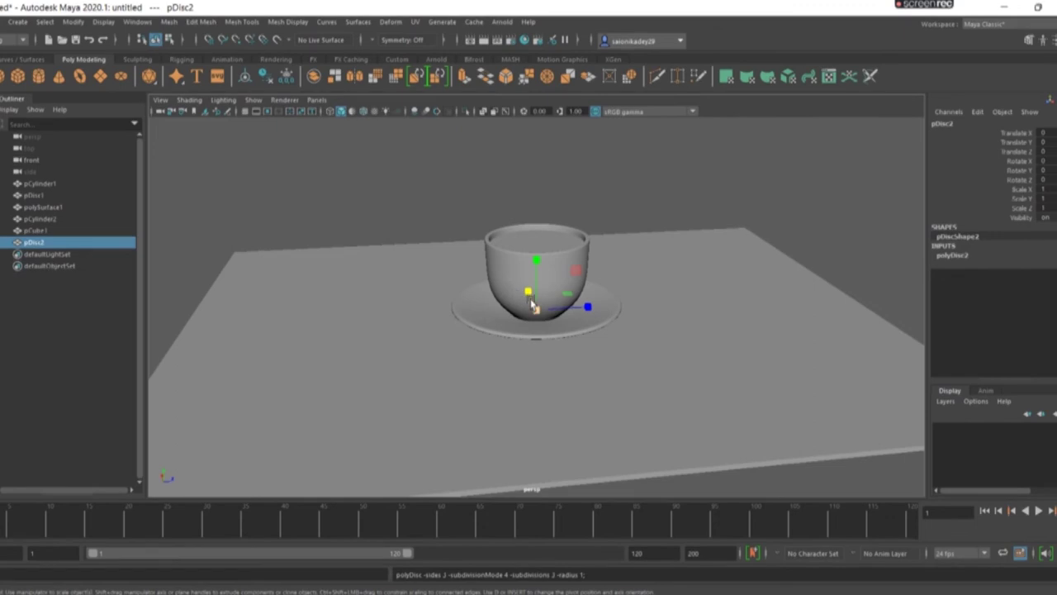
pyautogui.moveTo(538, 310); pyautogui.dragTo(663, 281)
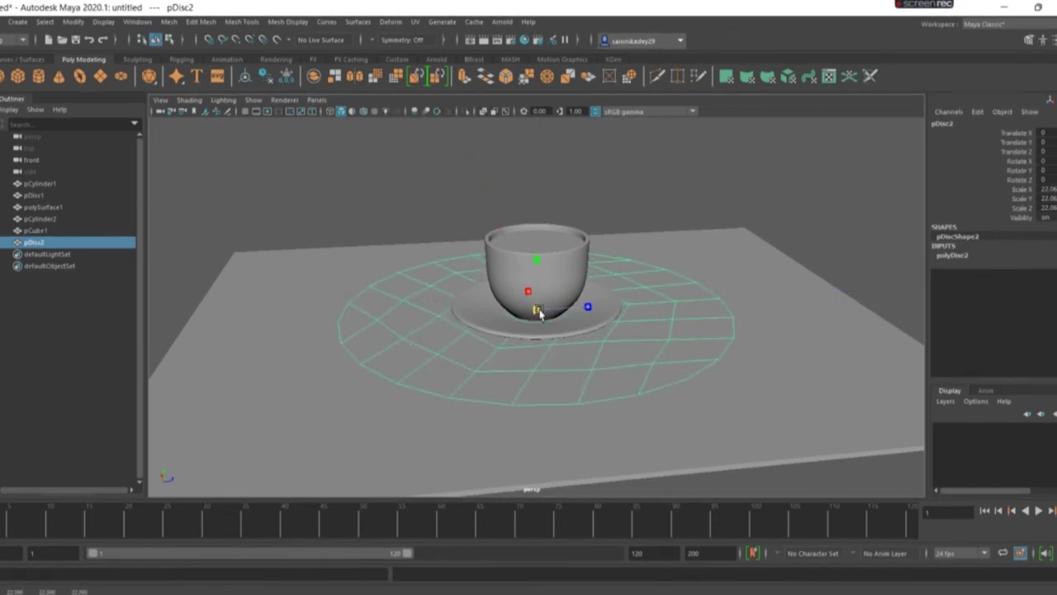
pyautogui.moveTo(539, 312); pyautogui.dragTo(758, 308)
pyautogui.press('w')
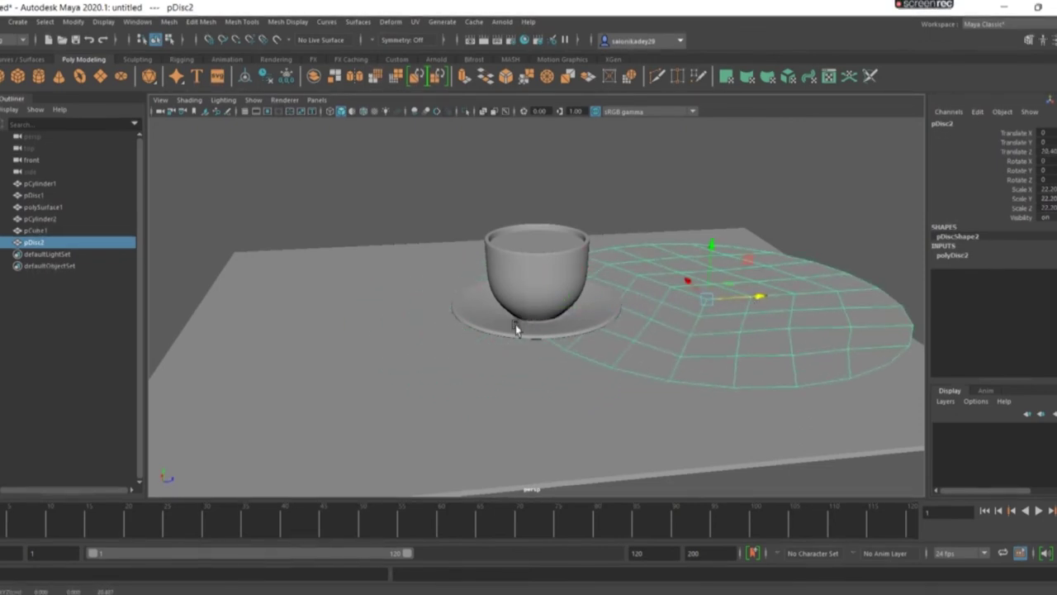
pyautogui.press('r')
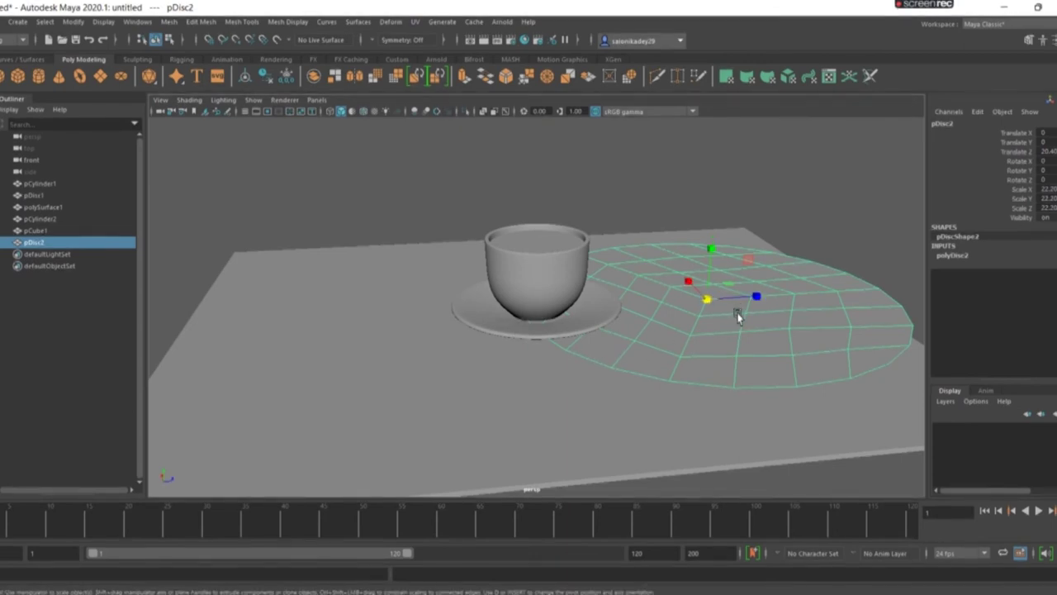
pyautogui.moveTo(703, 302)
pyautogui.mouseDown()
pyautogui.moveTo(633, 308)
pyautogui.moveTo(683, 300)
pyautogui.mouseUp()
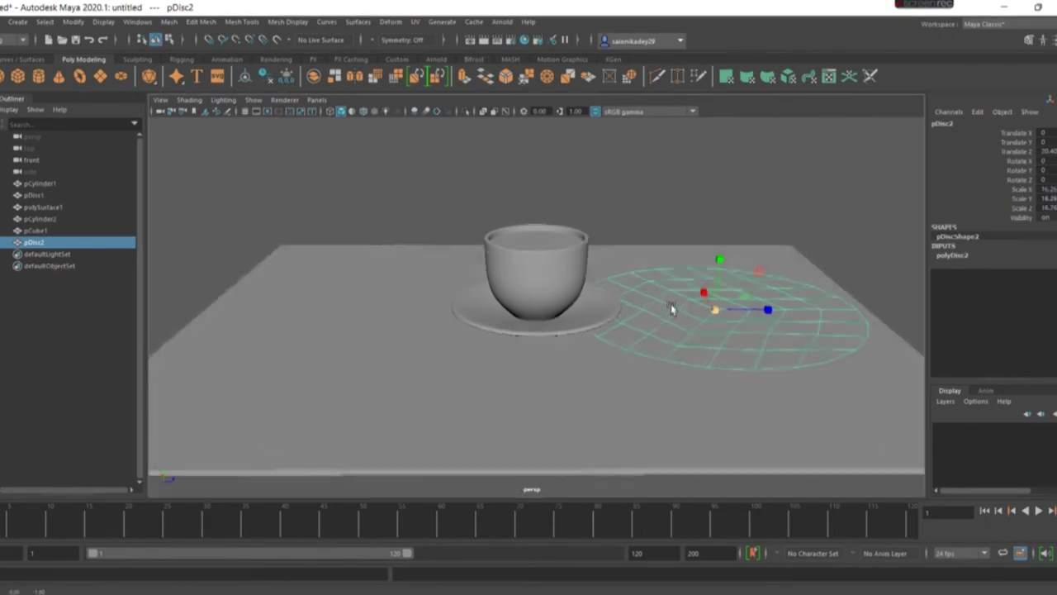
# Step: Shrink the table slab and scale the disc down to about 10.86
pyautogui.click(599, 378)
pyautogui.moveTo(535, 322); pyautogui.dragTo(396, 338)
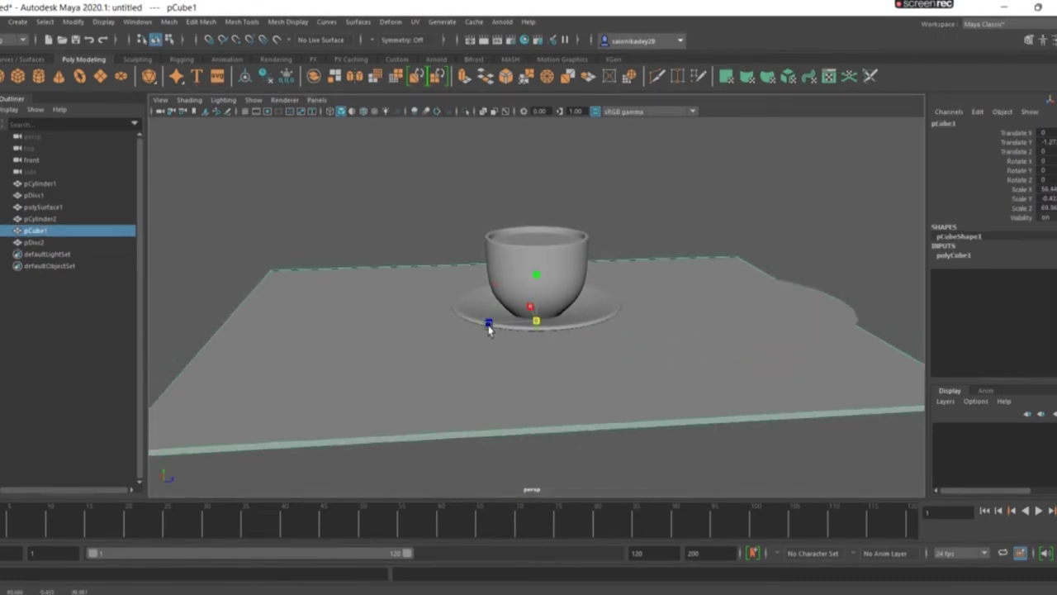
pyautogui.moveTo(517, 416)
pyautogui.keyDown('alt'); pyautogui.mouseDown()
pyautogui.moveTo(759, 384)
pyautogui.moveTo(591, 425)
pyautogui.moveTo(502, 424)
pyautogui.mouseUp(); pyautogui.keyUp('alt')
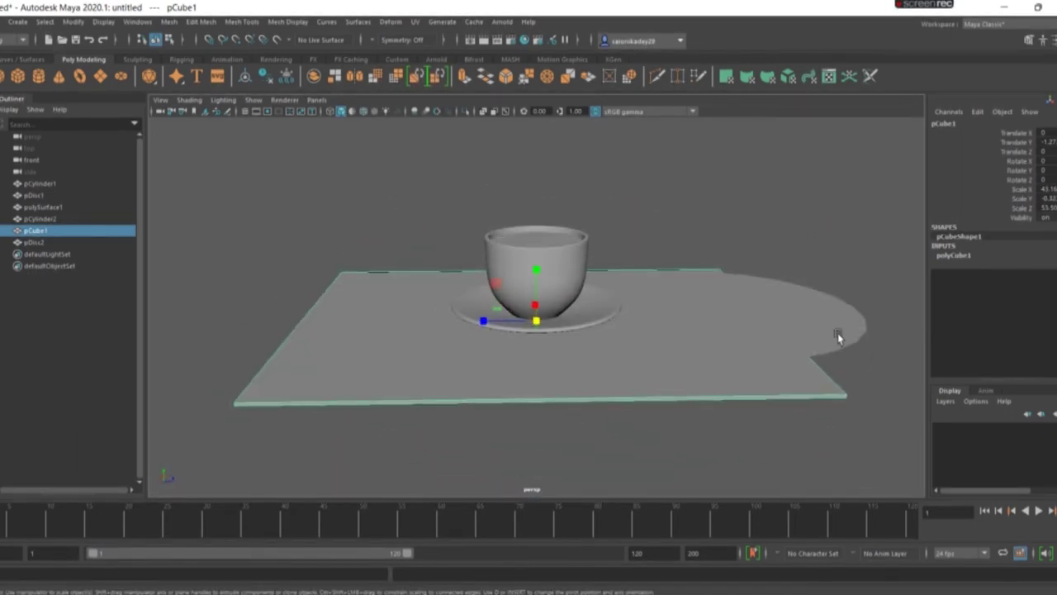
pyautogui.click(812, 323)
pyautogui.moveTo(715, 310)
pyautogui.mouseDown()
pyautogui.moveTo(650, 336)
pyautogui.moveTo(685, 314)
pyautogui.mouseUp()
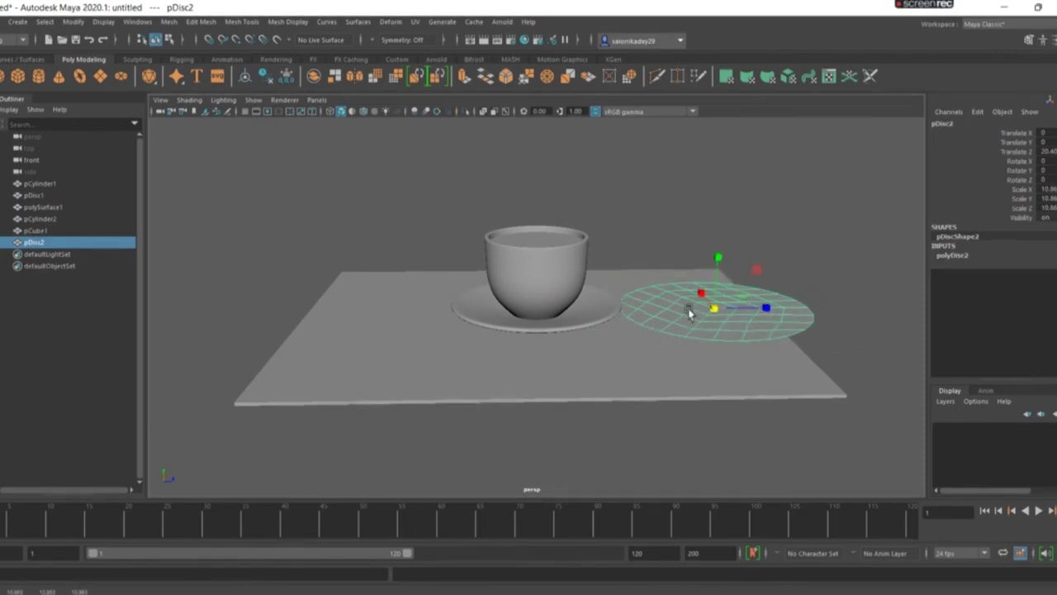
pyautogui.keyDown('shift'); pyautogui.click(578, 323); pyautogui.keyUp('shift')
pyautogui.click(574, 264)
# Step: Select the cup, saucer, inner disc and handle and slide them along the table
pyautogui.keyDown('shift'); pyautogui.click(547, 262); pyautogui.keyUp('shift')
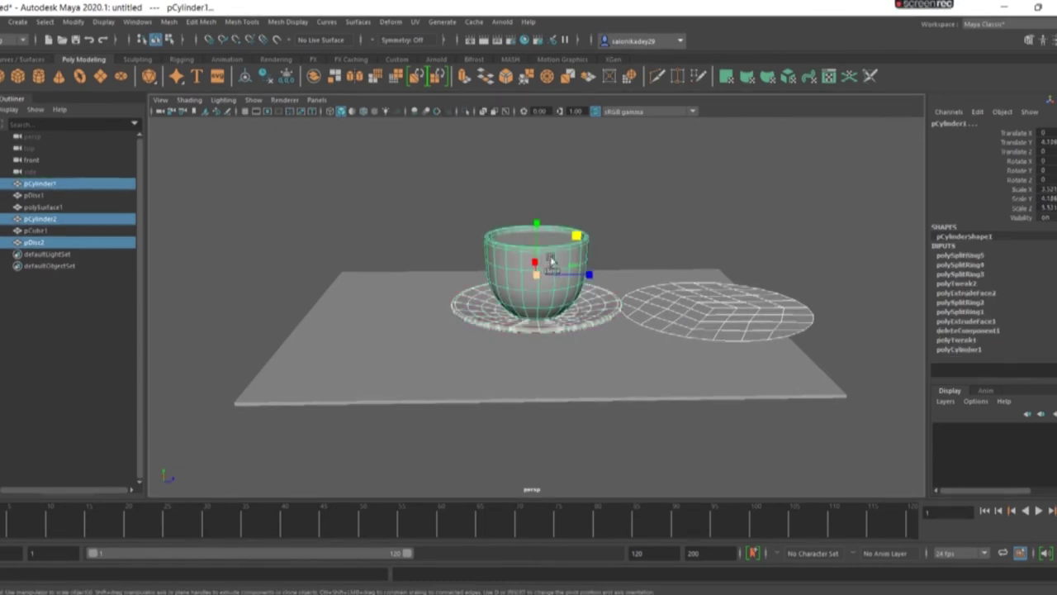
pyautogui.keyDown('shift'); pyautogui.click(555, 239); pyautogui.keyUp('shift')
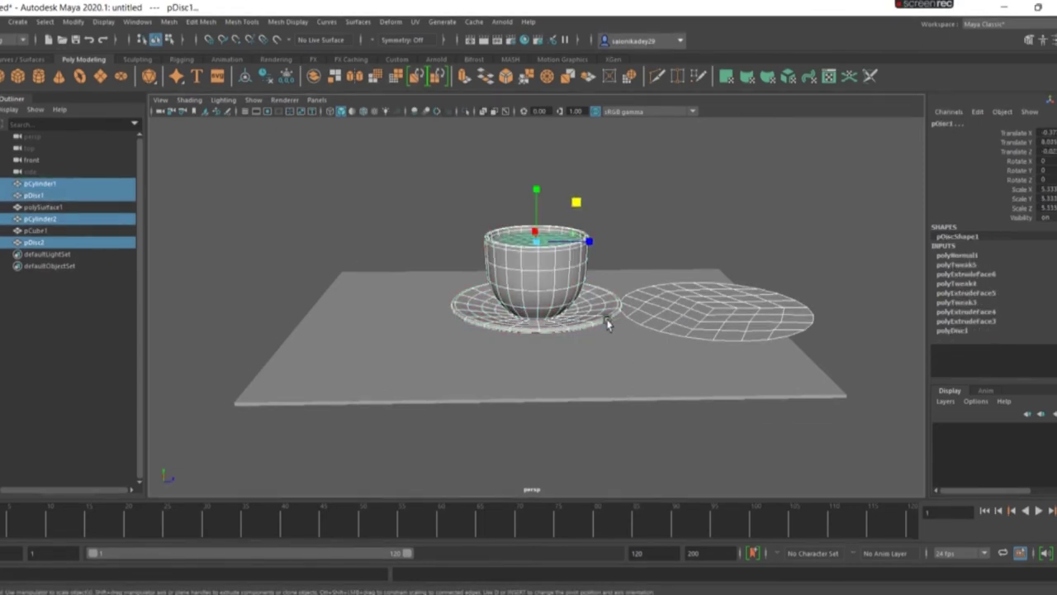
pyautogui.keyDown('alt'); pyautogui.moveTo(606, 314); pyautogui.dragTo(481, 330); pyautogui.keyUp('alt')
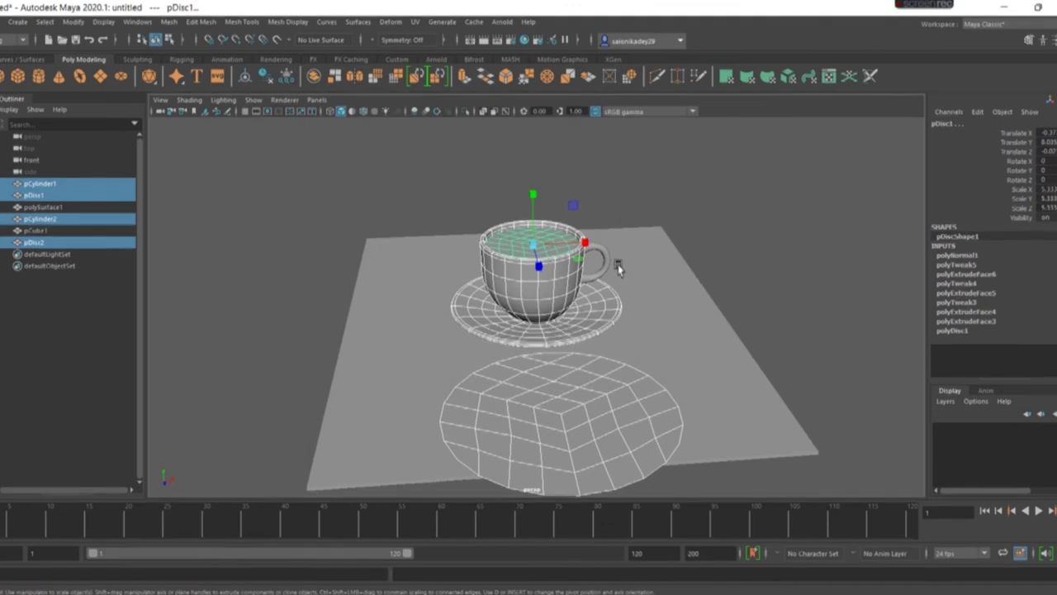
pyautogui.keyDown('shift'); pyautogui.moveTo(612, 263); pyautogui.dragTo(573, 401, button='right'); pyautogui.keyUp('shift')
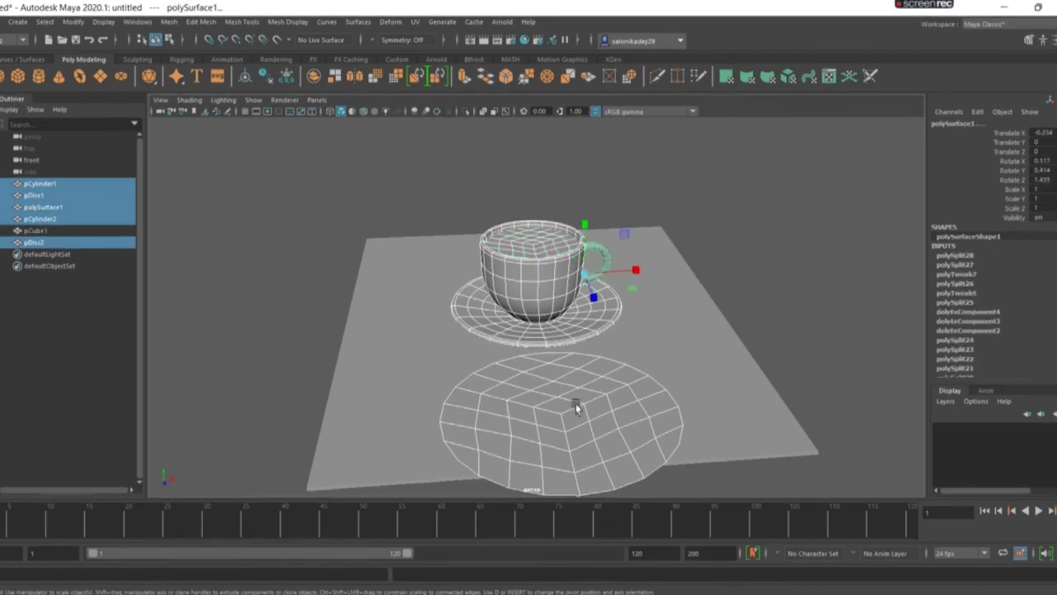
pyautogui.keyDown('shift'); pyautogui.click(574, 476); pyautogui.keyUp('shift')
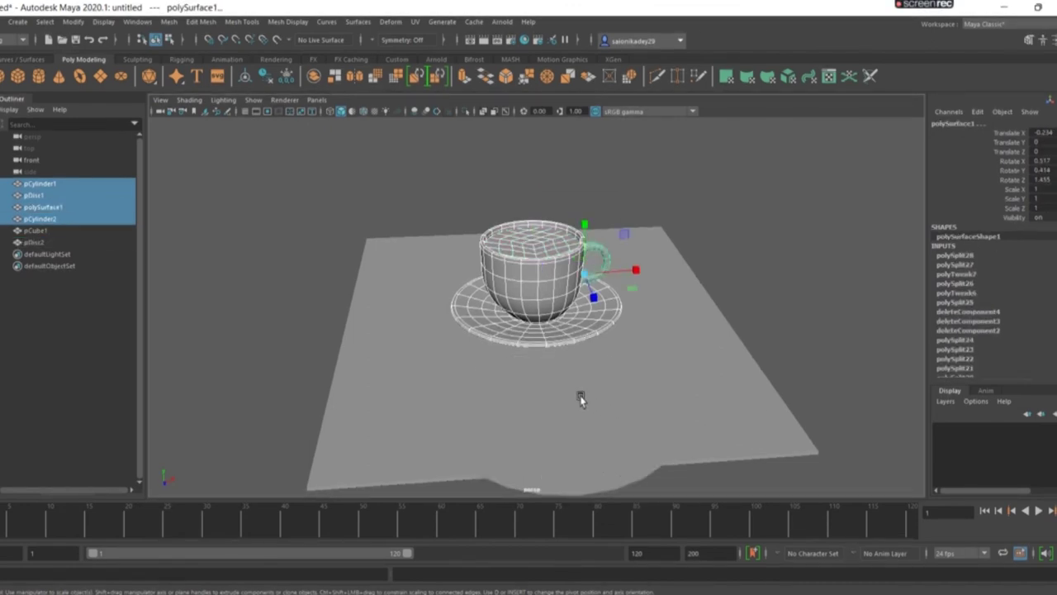
pyautogui.keyDown('alt'); pyautogui.moveTo(581, 399); pyautogui.dragTo(724, 383); pyautogui.keyUp('alt')
pyautogui.press('w')
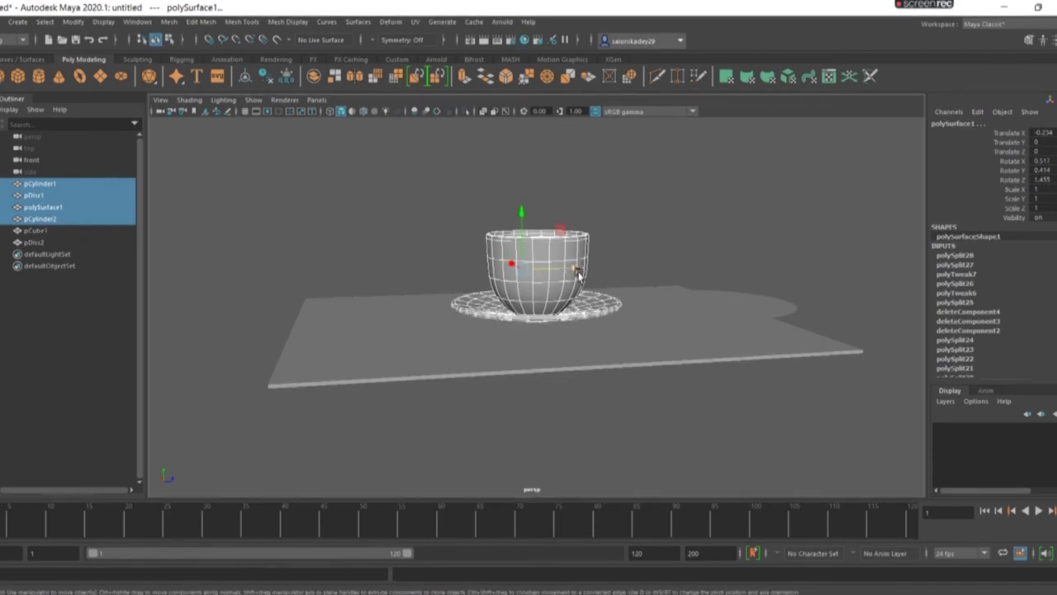
pyautogui.moveTo(578, 272); pyautogui.dragTo(523, 268)
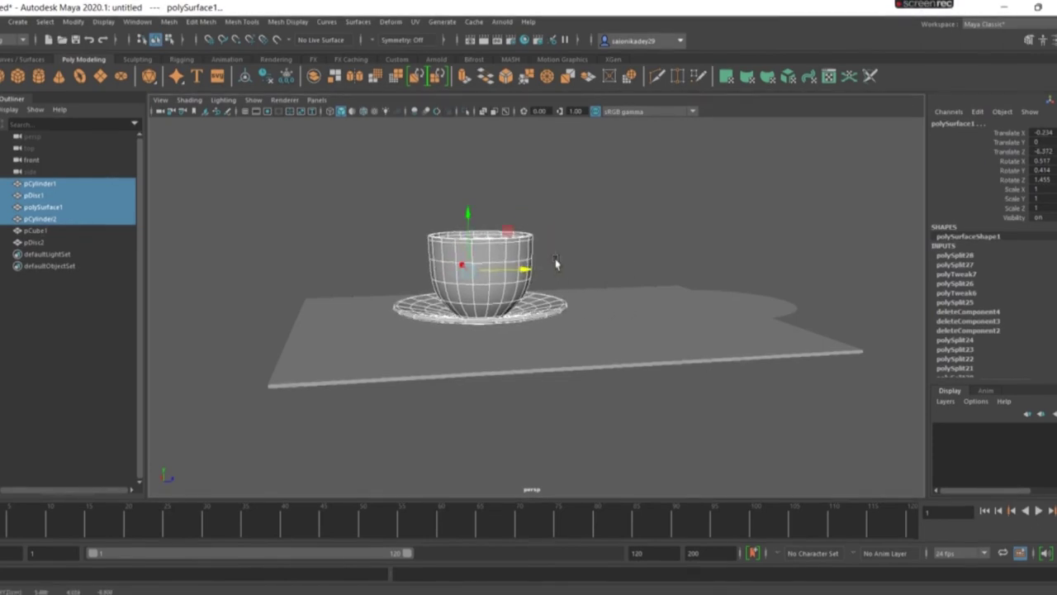
# Step: Slide pDisc2 closer to the saucer, to Translate Z 14.361
pyautogui.click(738, 309)
pyautogui.moveTo(710, 301); pyautogui.dragTo(667, 314)
pyautogui.hotkey('ctrl', 'z')
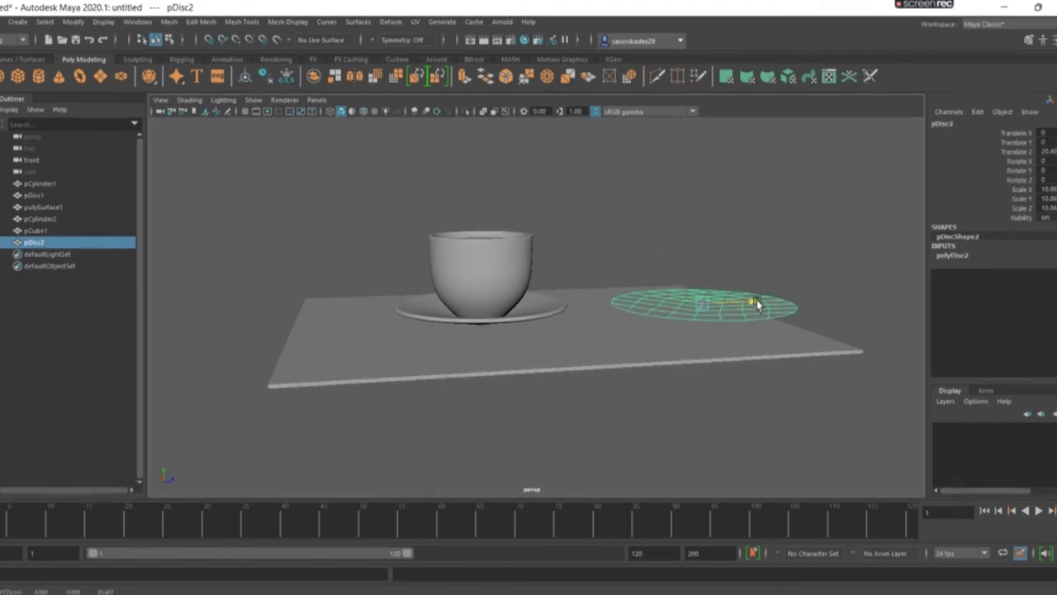
pyautogui.moveTo(755, 302); pyautogui.dragTo(712, 301)
pyautogui.keyDown('alt'); pyautogui.moveTo(781, 297); pyautogui.dragTo(810, 292); pyautogui.keyUp('alt')
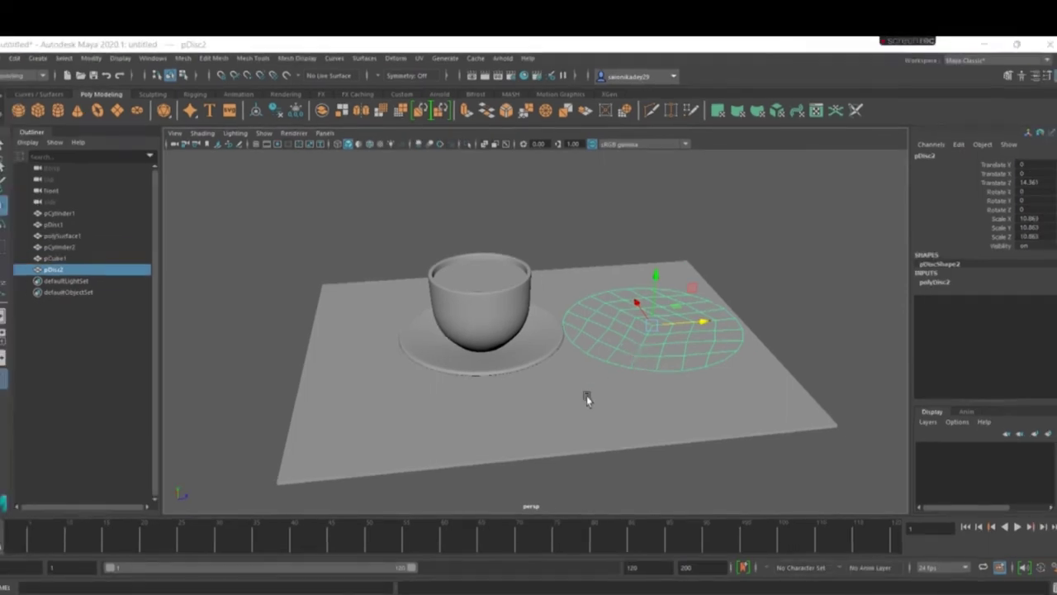
# Step: Select the table plane, open the UV Editor, and apply Automatic UV projection to all its UVs
pyautogui.click(585, 399)
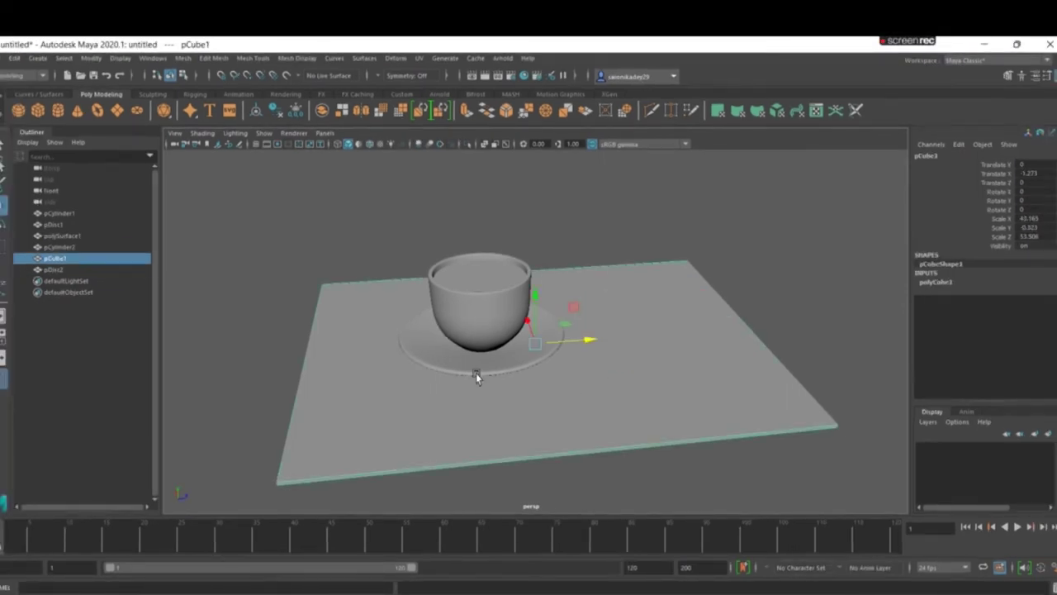
pyautogui.click(476, 373)
pyautogui.click(576, 402)
pyautogui.click(445, 58)
pyautogui.click(450, 85)
pyautogui.click(921, 136)
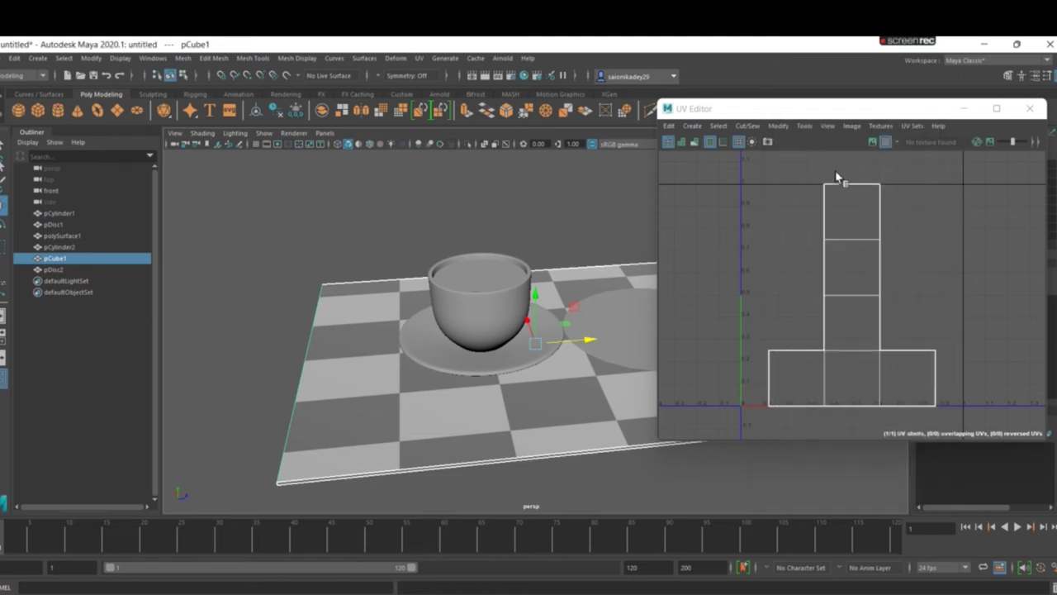
pyautogui.press('space')
pyautogui.click(842, 198)
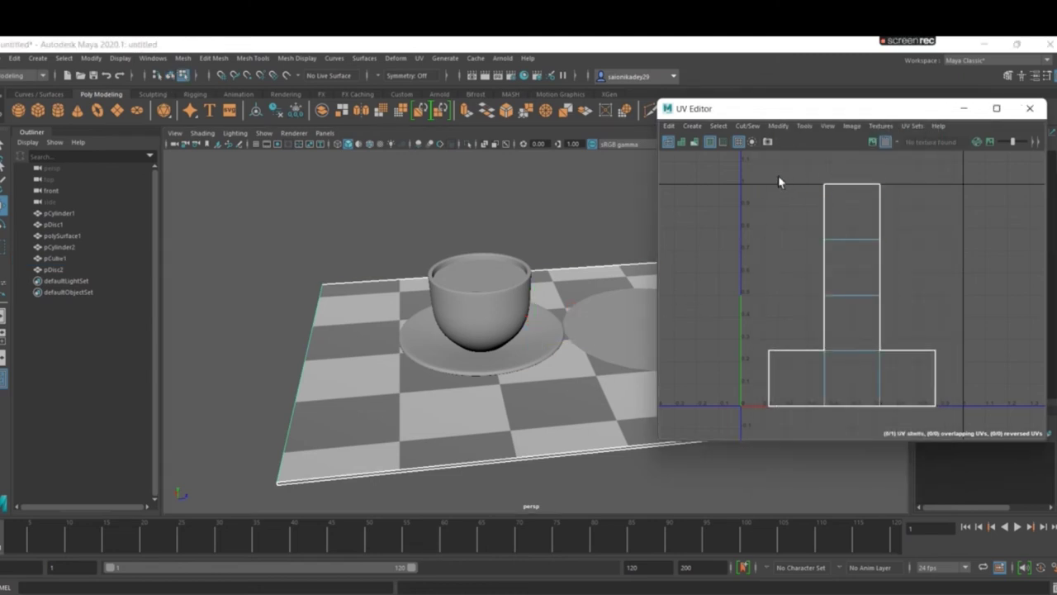
pyautogui.moveTo(778, 176); pyautogui.dragTo(999, 430)
pyautogui.click(693, 126)
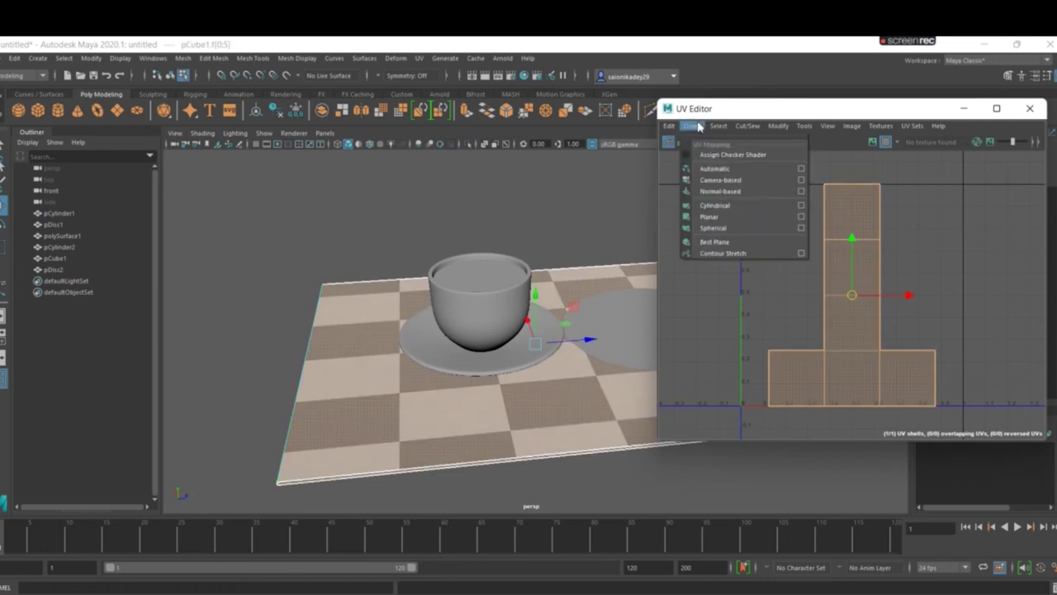
pyautogui.click(743, 169)
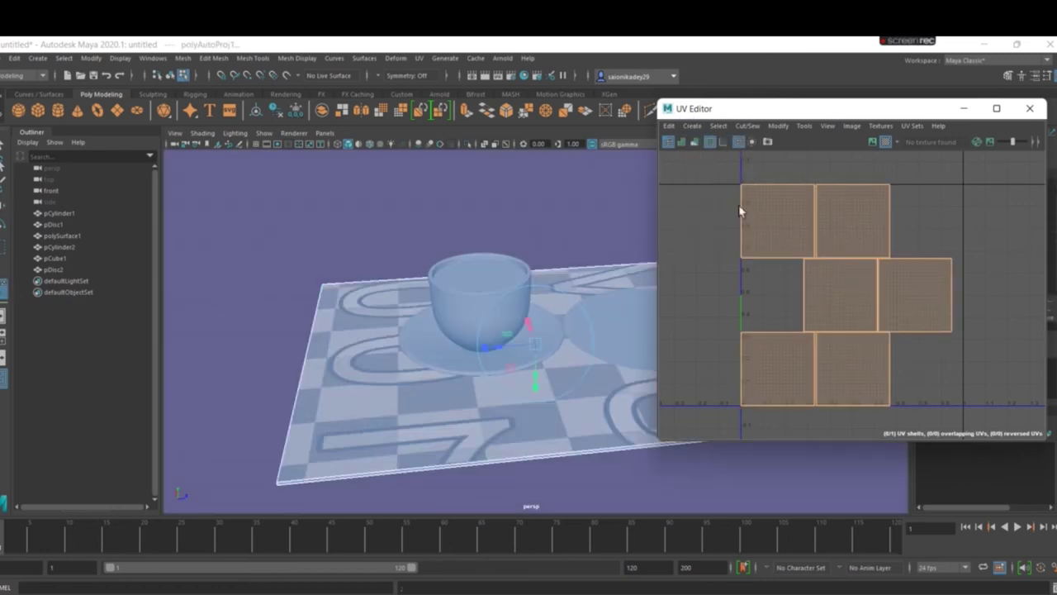
# Step: Select all faces of the disc inside the cup and apply Automatic UV projection
pyautogui.moveTo(496, 307)
pyautogui.keyDown('alt'); pyautogui.mouseDown()
pyautogui.moveTo(507, 207)
pyautogui.moveTo(495, 287)
pyautogui.moveTo(438, 329)
pyautogui.mouseUp(); pyautogui.keyUp('alt')
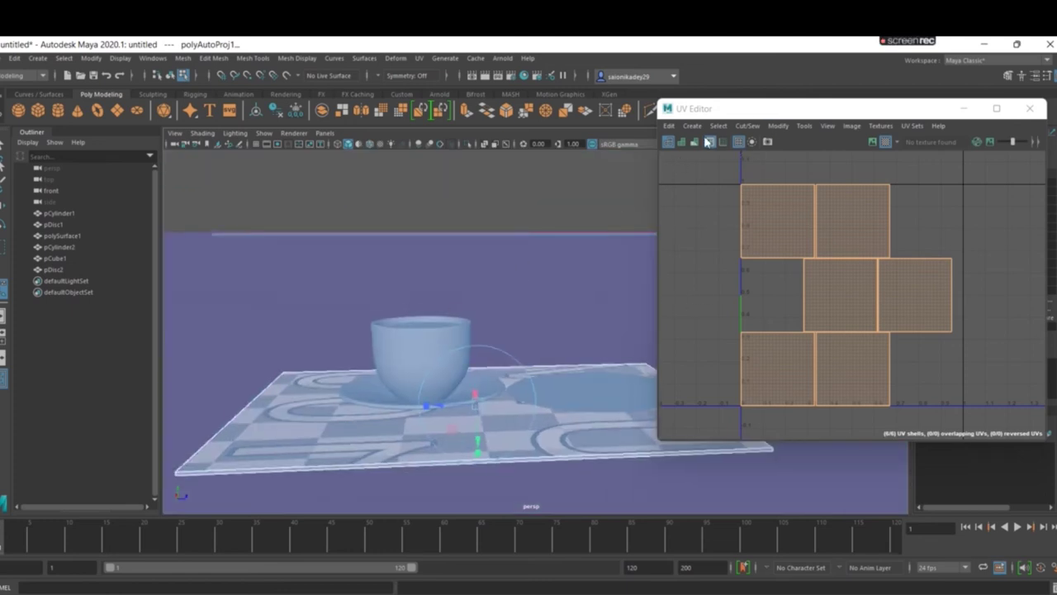
pyautogui.click(665, 141)
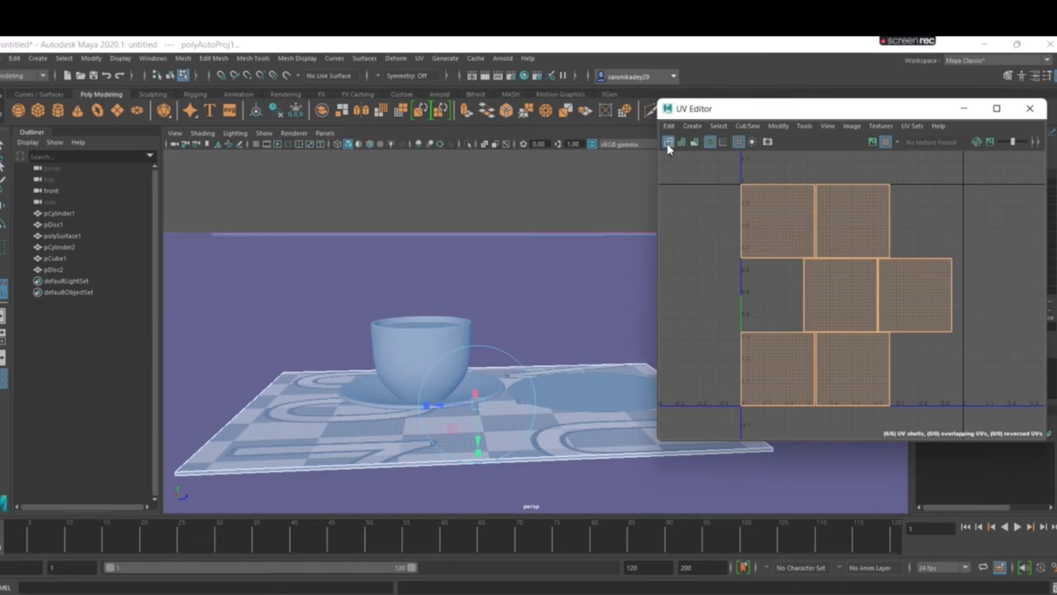
pyautogui.click(710, 141)
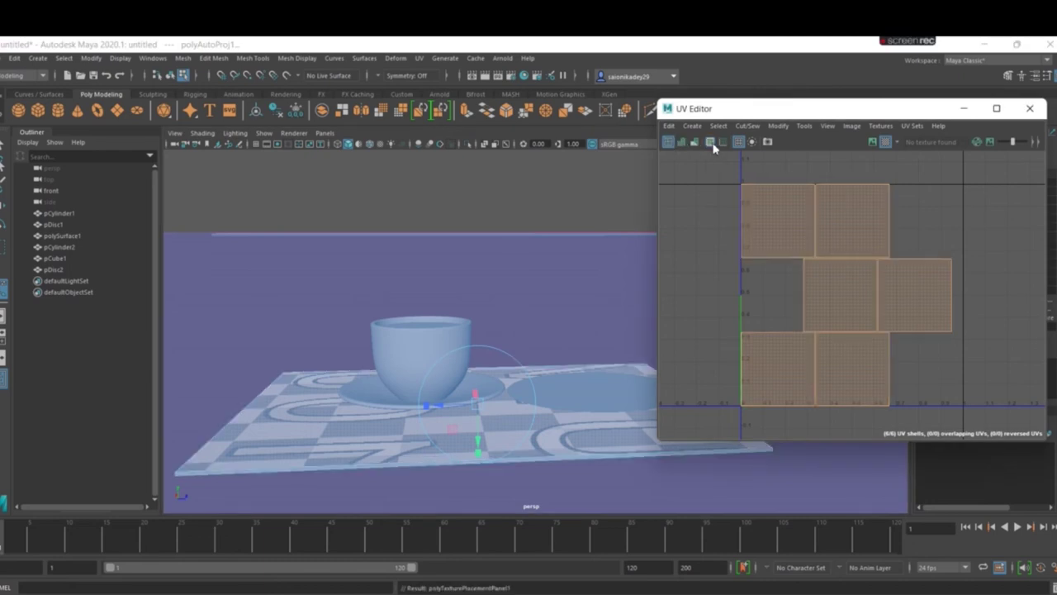
pyautogui.moveTo(560, 245)
pyautogui.keyDown('alt'); pyautogui.mouseDown()
pyautogui.moveTo(663, 273)
pyautogui.moveTo(727, 228)
pyautogui.moveTo(684, 265)
pyautogui.moveTo(540, 252)
pyautogui.mouseUp(); pyautogui.keyUp('alt')
pyautogui.click(436, 324)
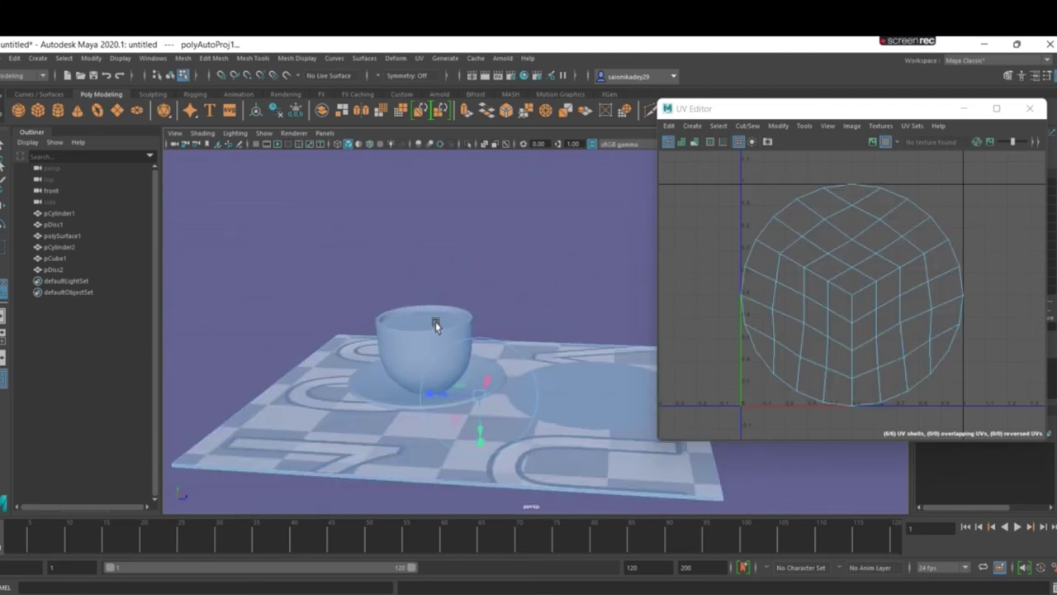
pyautogui.click(405, 347)
pyautogui.keyDown('alt'); pyautogui.moveTo(428, 342); pyautogui.dragTo(458, 370); pyautogui.keyUp('alt')
pyautogui.moveTo(769, 225); pyautogui.dragTo(755, 263, button='right')
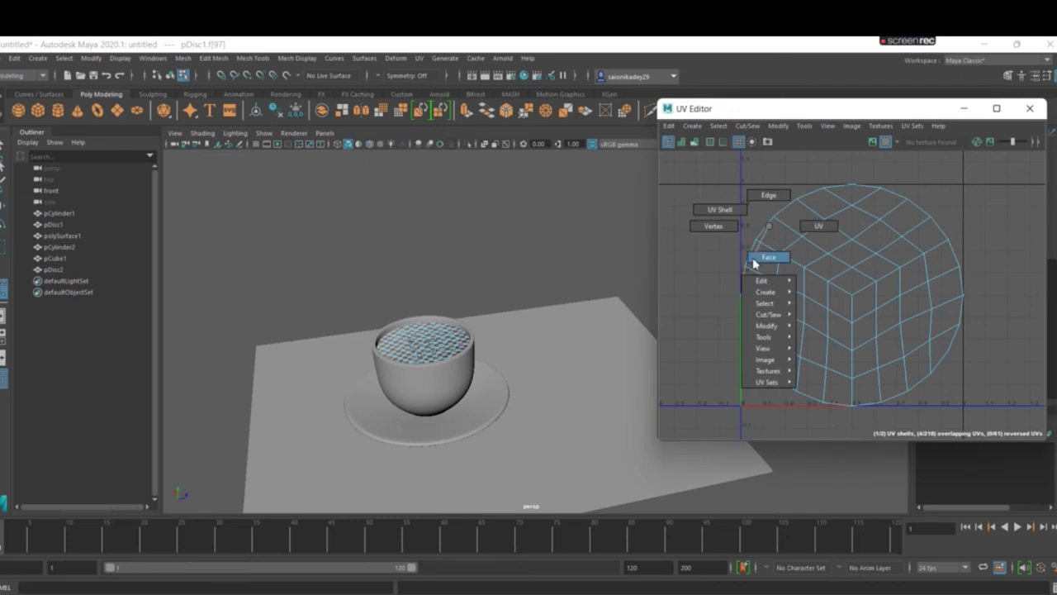
pyautogui.moveTo(721, 174); pyautogui.dragTo(1044, 419)
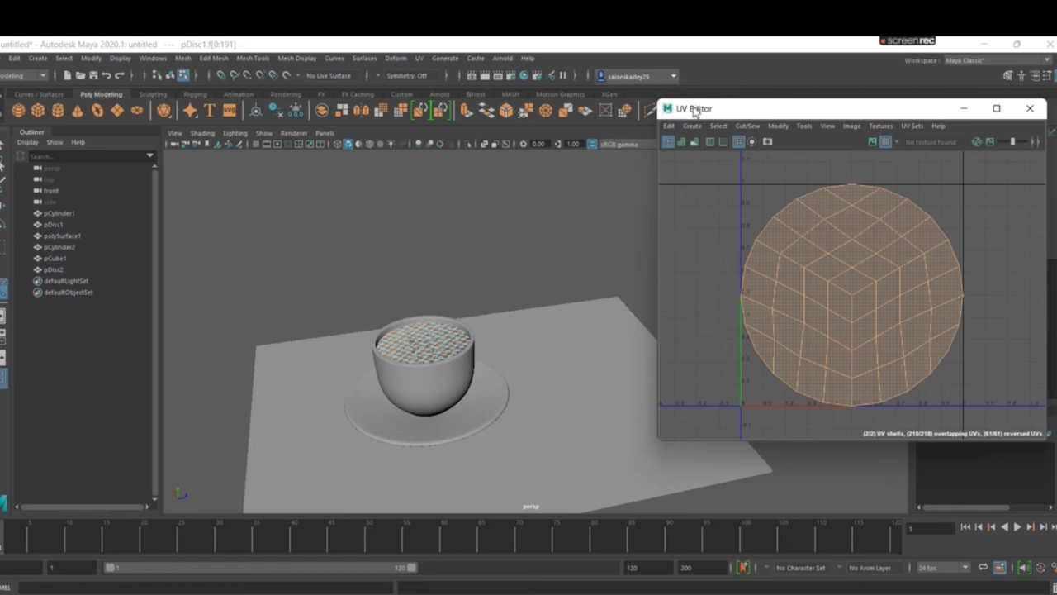
pyautogui.click(682, 141)
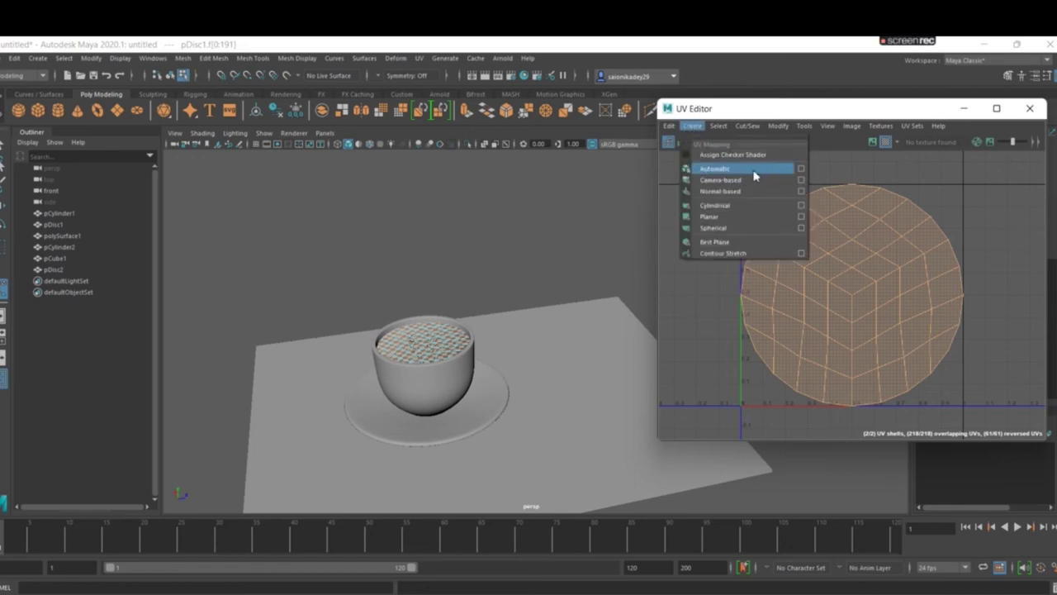
pyautogui.click(754, 176)
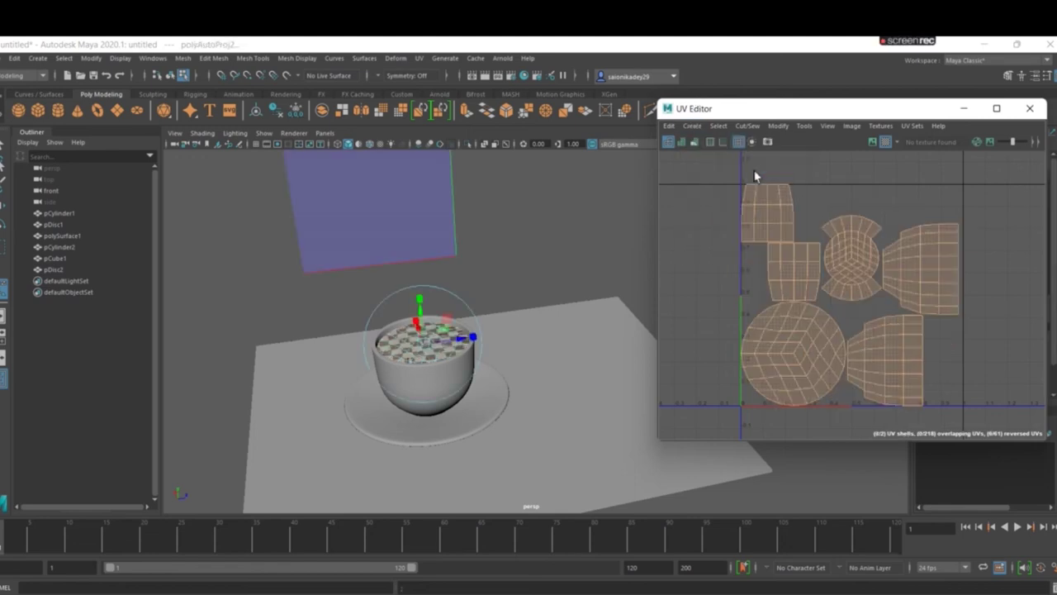
# Step: Pick a single face of the inner disc, then return to whole-object selection
pyautogui.click(437, 388)
pyautogui.rightClick(439, 380)
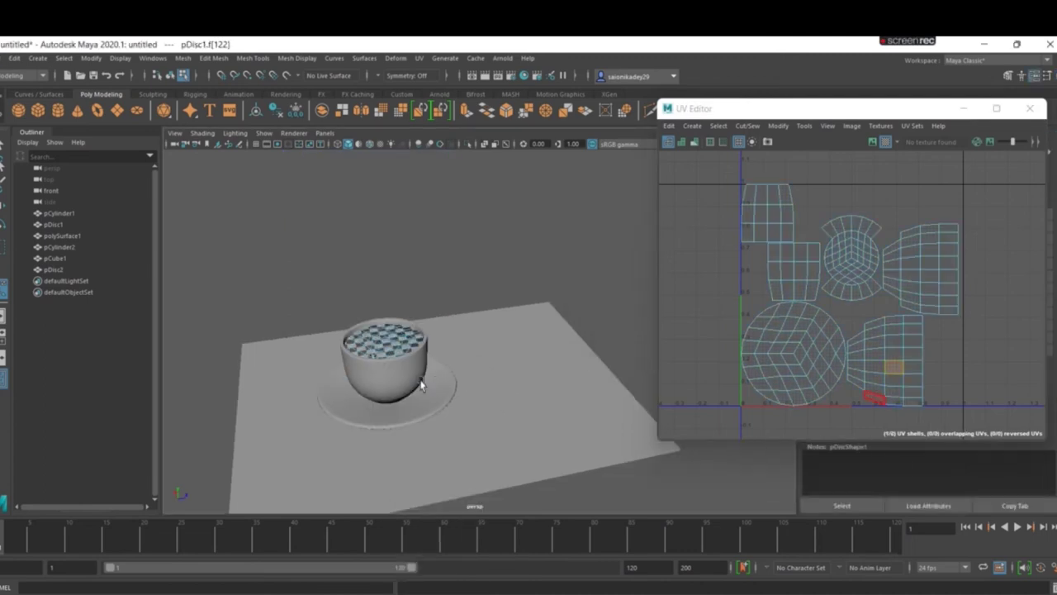
pyautogui.rightClick(398, 371)
pyautogui.click(453, 306)
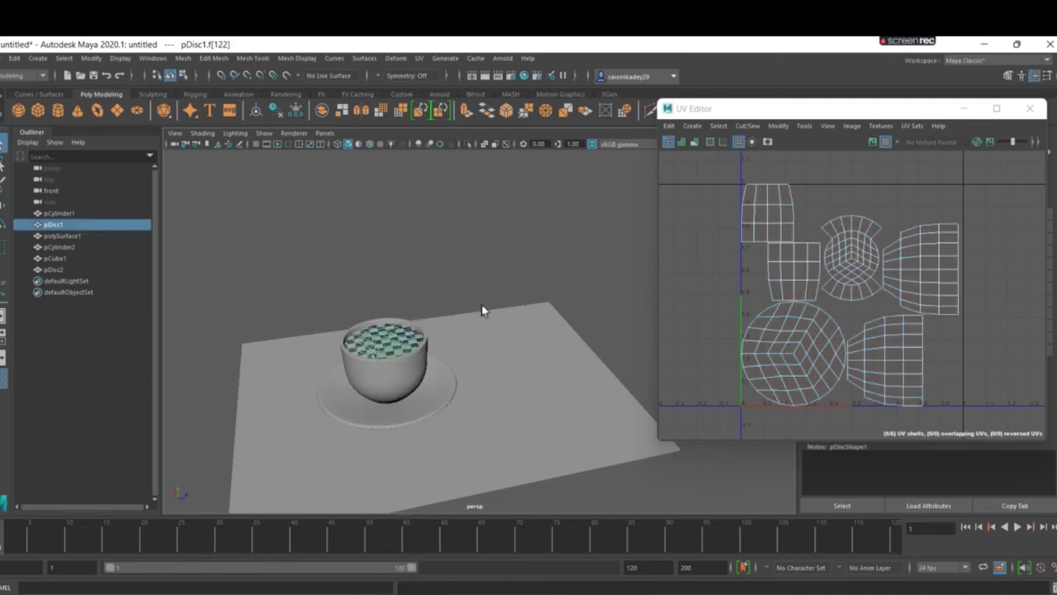
# Step: Select all of the cup's UVs and apply Automatic mapping to the cup
pyautogui.click(379, 388)
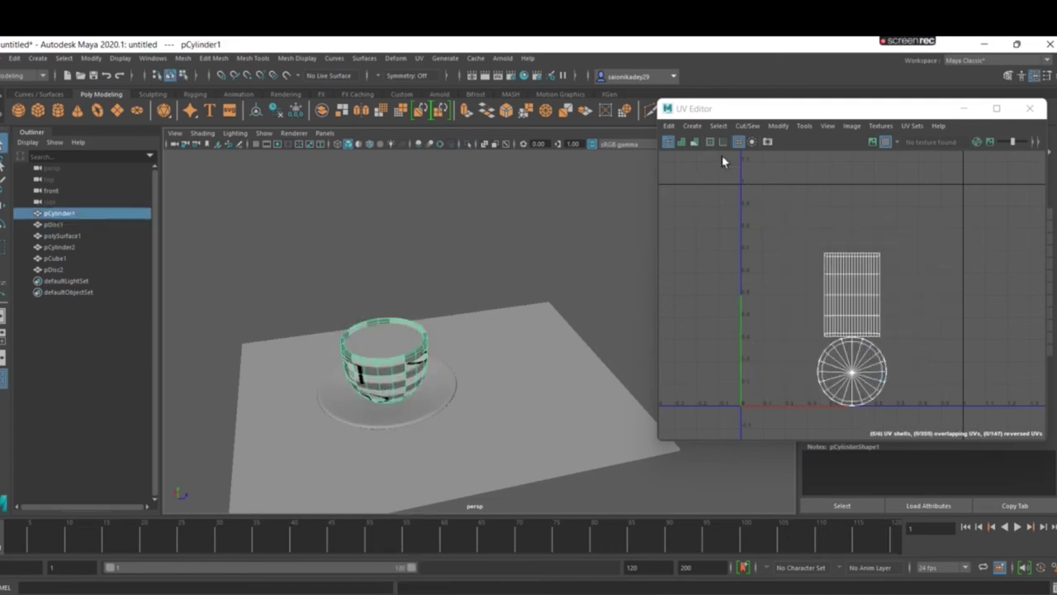
pyautogui.rightClick(842, 274)
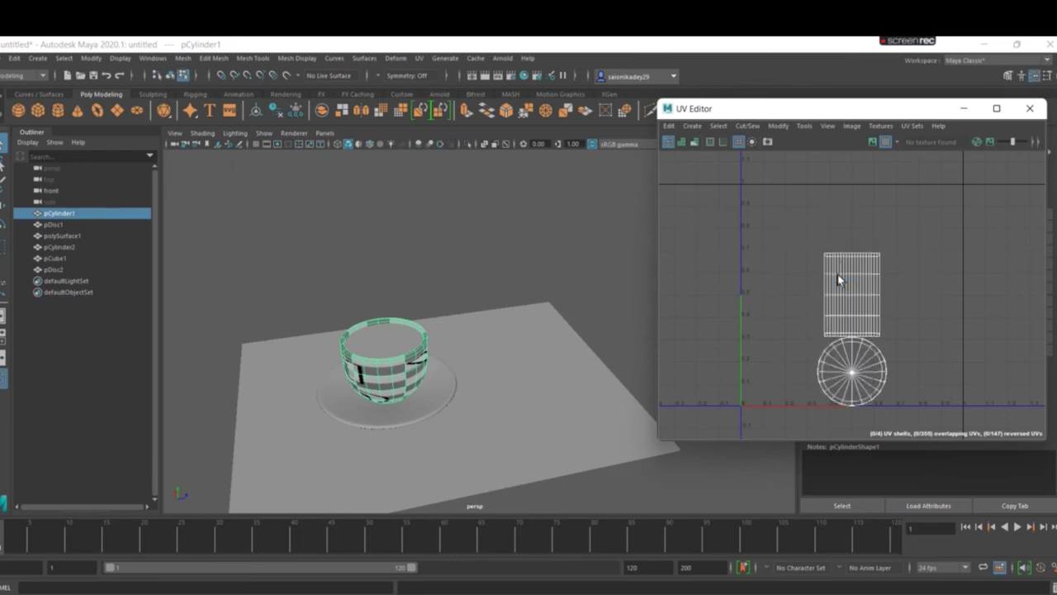
pyautogui.moveTo(790, 230); pyautogui.dragTo(937, 417)
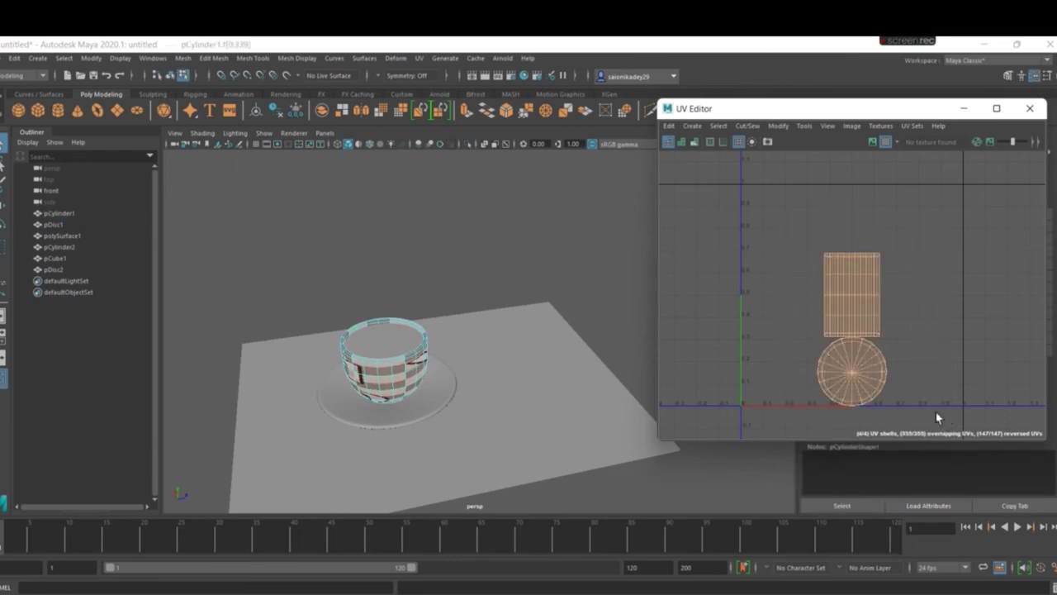
pyautogui.keyDown('alt'); pyautogui.moveTo(631, 274); pyautogui.dragTo(631, 269); pyautogui.keyUp('alt')
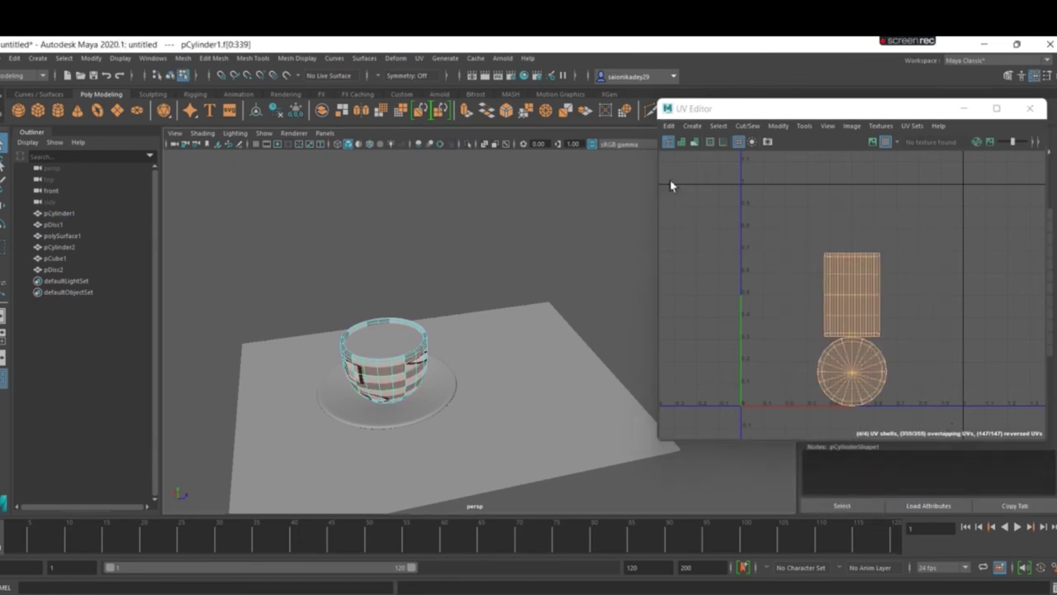
pyautogui.click(692, 110)
pyautogui.click(692, 125)
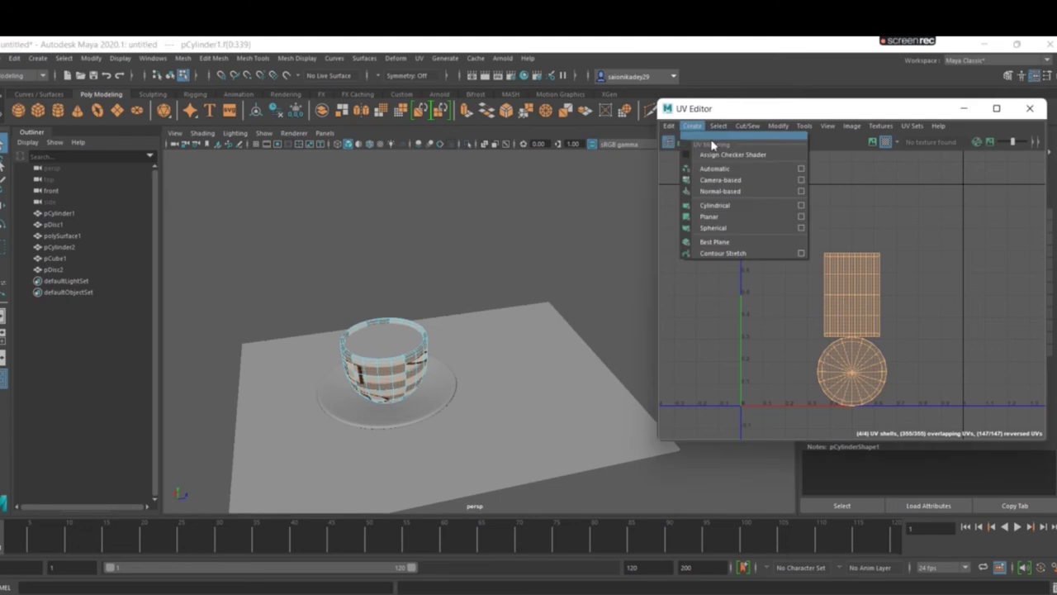
pyautogui.click(771, 172)
pyautogui.keyDown('alt'); pyautogui.moveTo(617, 243); pyautogui.dragTo(381, 425); pyautogui.keyUp('alt')
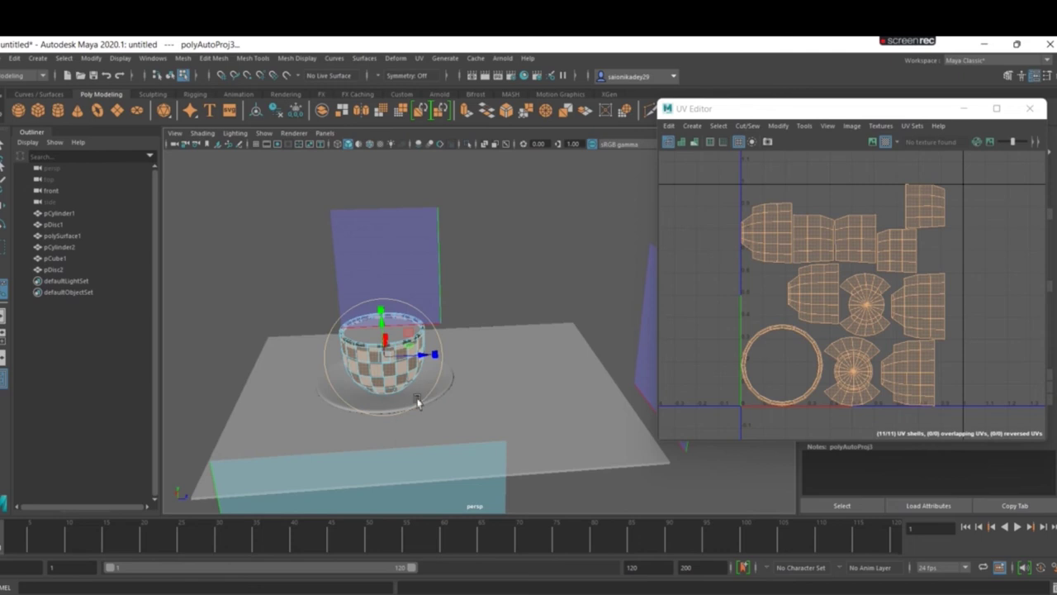
# Step: Select the saucer and all of its faces
pyautogui.click(401, 405)
pyautogui.click(432, 401)
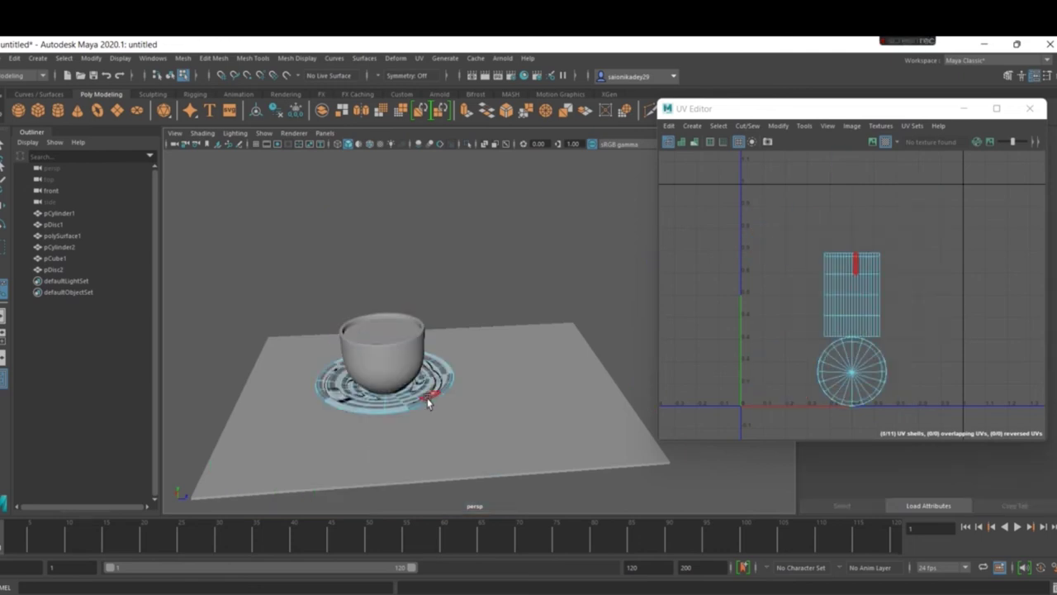
pyautogui.moveTo(750, 249); pyautogui.dragTo(904, 417)
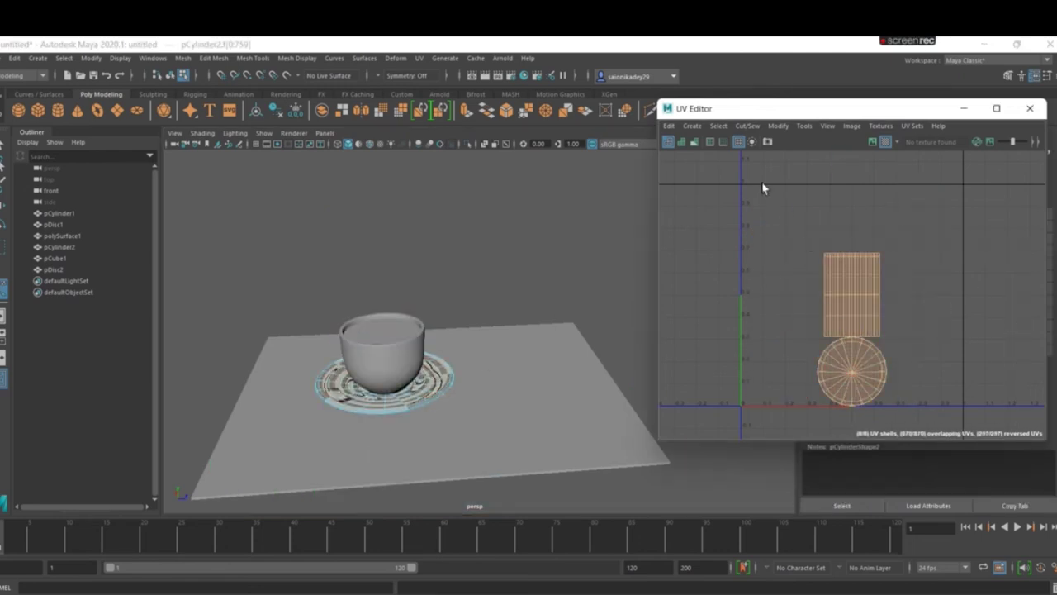
# Step: Apply Automatic UV mapping to the selected saucer faces
pyautogui.click(692, 125)
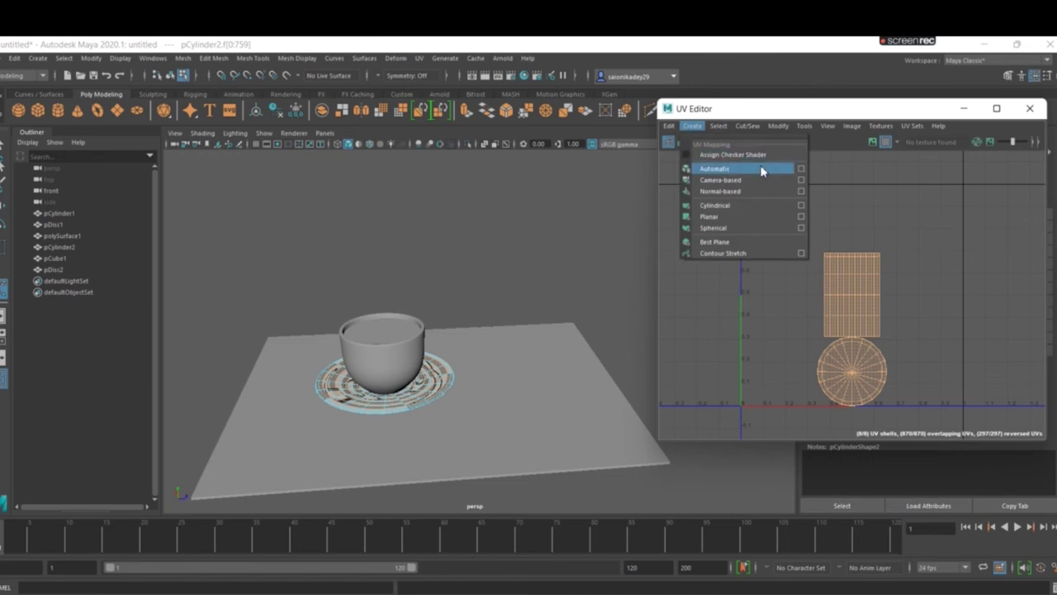
pyautogui.click(760, 168)
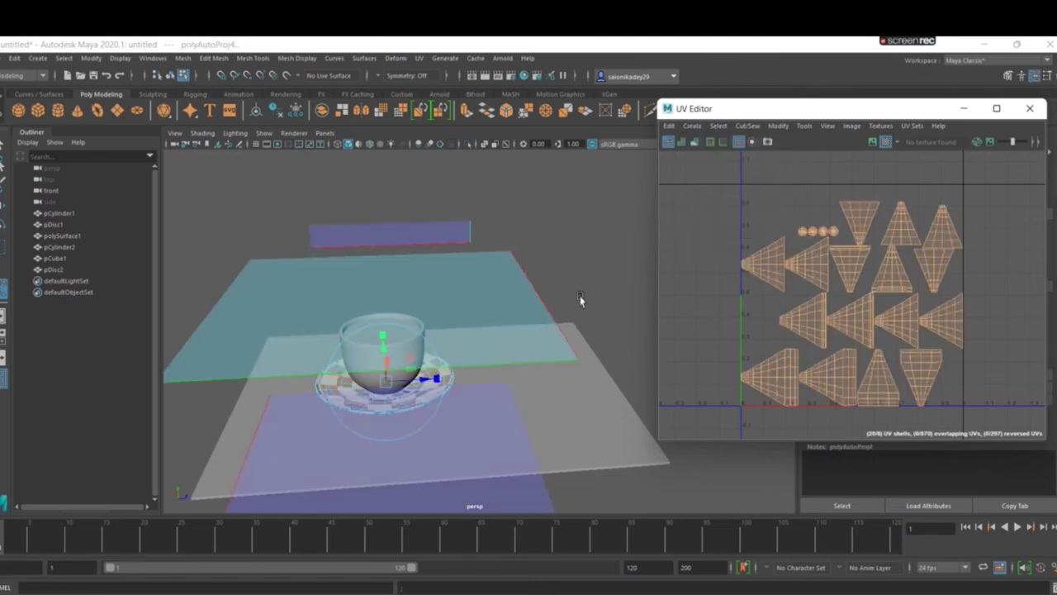
pyautogui.moveTo(578, 295)
pyautogui.keyDown('alt'); pyautogui.mouseDown()
pyautogui.moveTo(446, 262)
pyautogui.moveTo(393, 281)
pyautogui.mouseUp(); pyautogui.keyUp('alt')
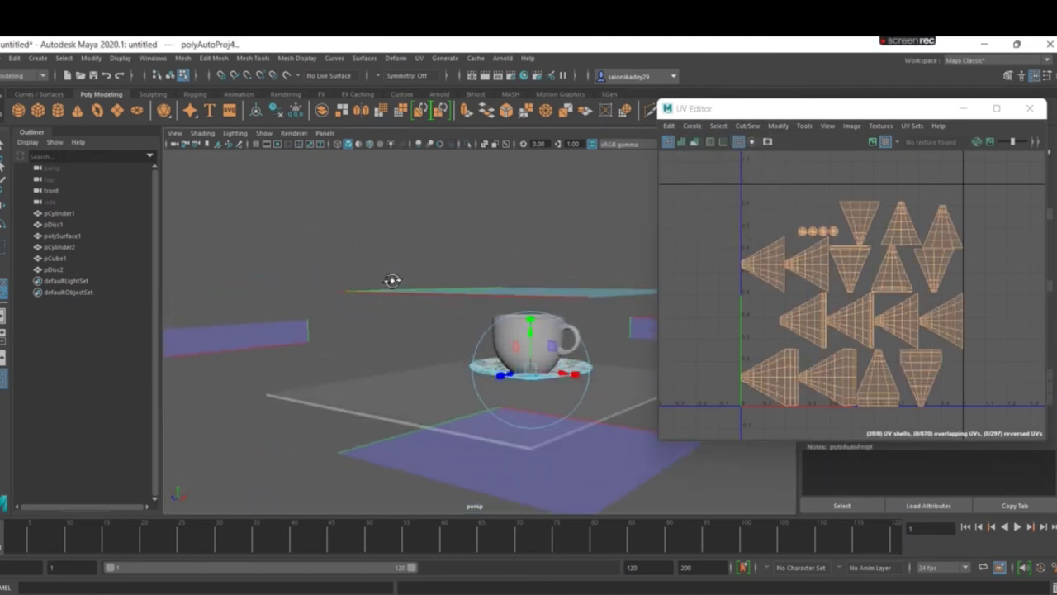
pyautogui.press('w')
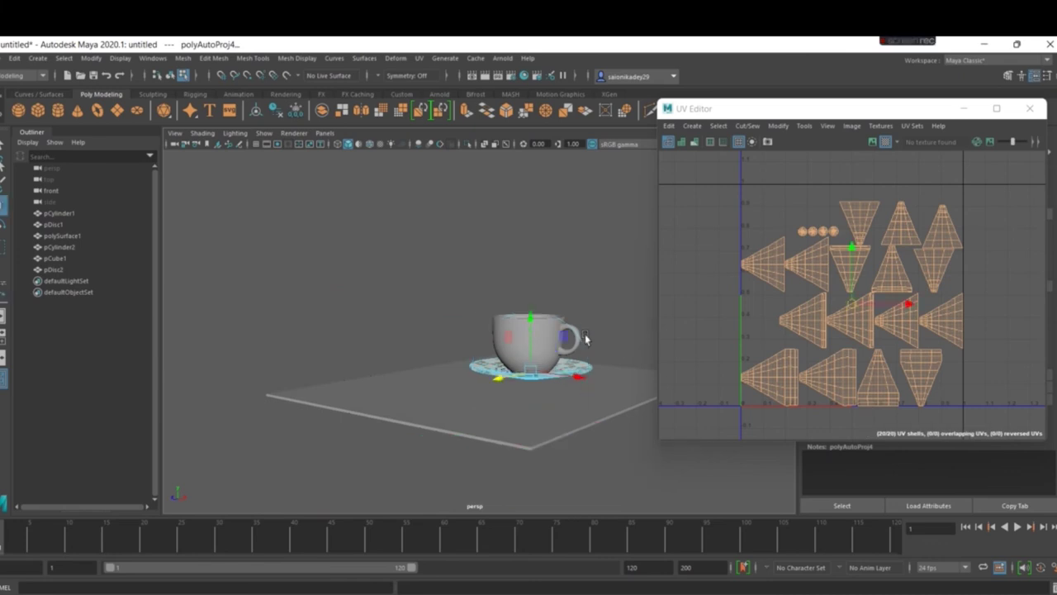
# Step: Select the cup's handle and all of its faces
pyautogui.click(576, 343)
pyautogui.moveTo(727, 233); pyautogui.dragTo(1042, 436)
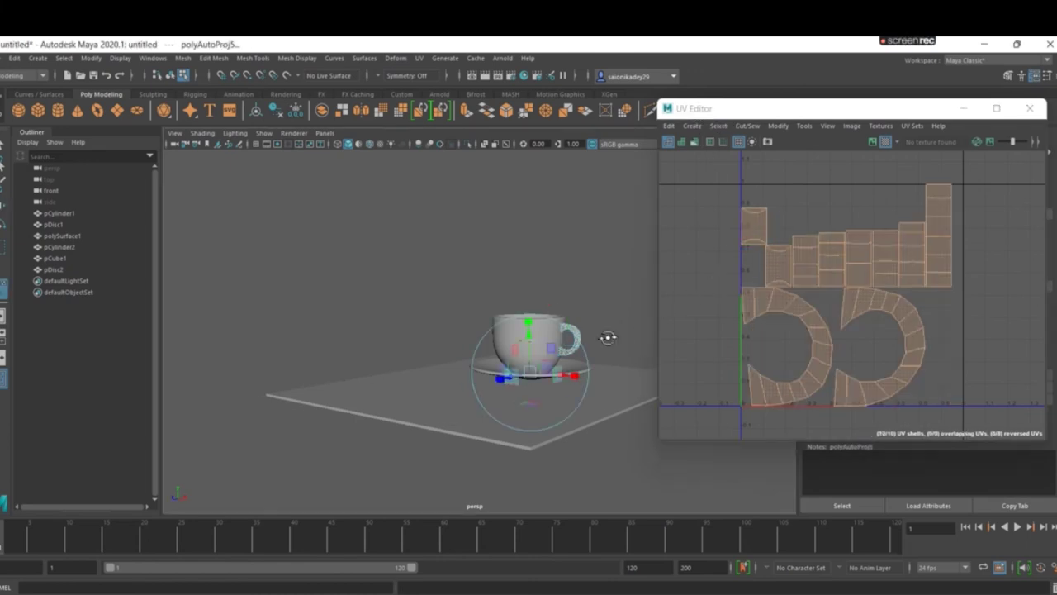
pyautogui.keyDown('alt'); pyautogui.moveTo(609, 337); pyautogui.dragTo(768, 357); pyautogui.keyUp('alt')
# Step: Select all faces of the flat disc beside the cup and apply Automatic UV mapping
pyautogui.click(512, 358)
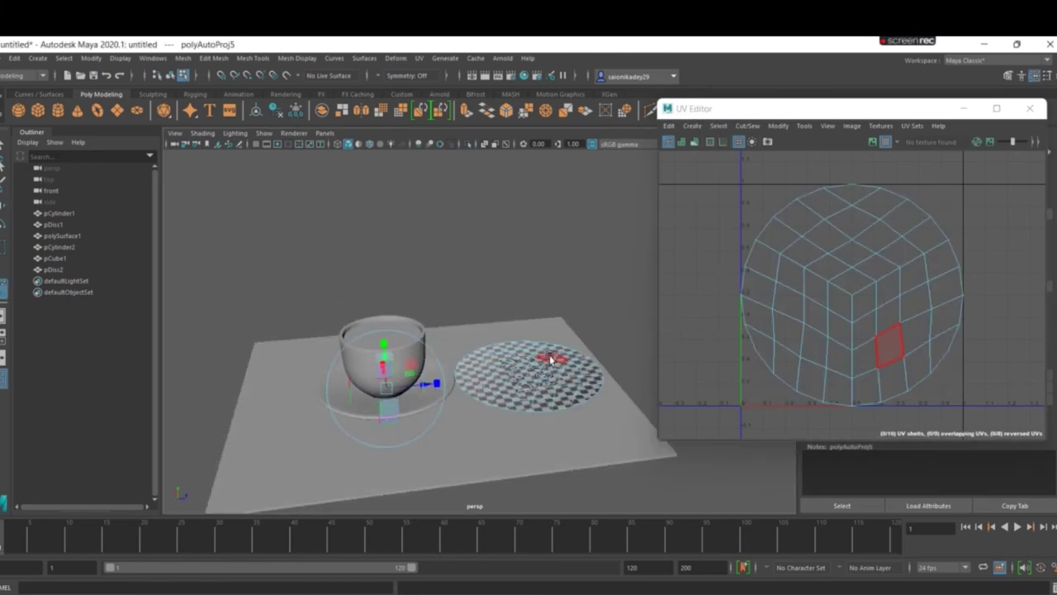
pyautogui.hotkey('ctrl', 'F11')
pyautogui.click(686, 142)
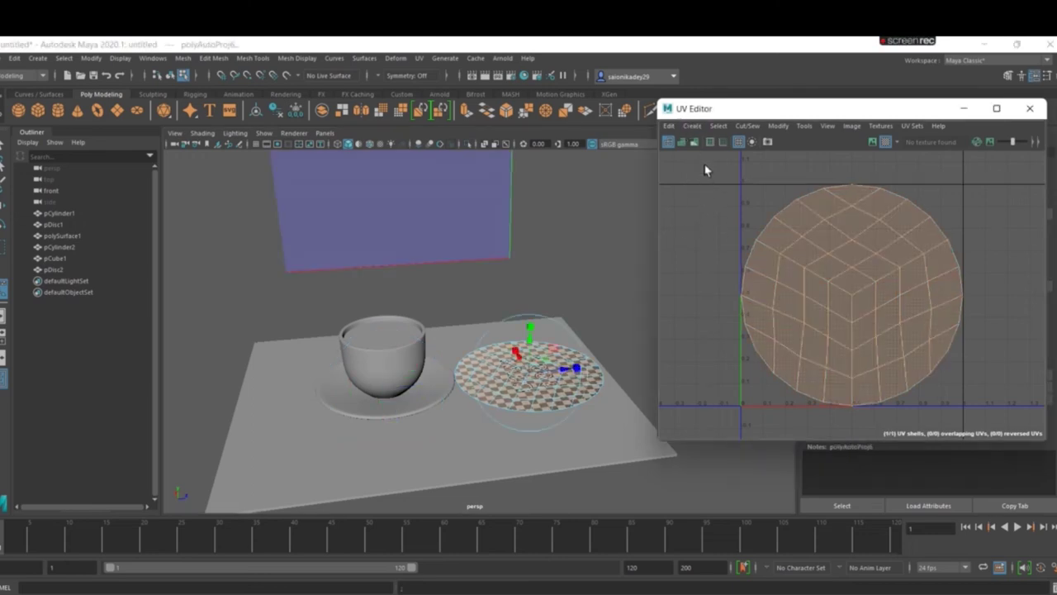
pyautogui.click(692, 127)
pyautogui.click(720, 173)
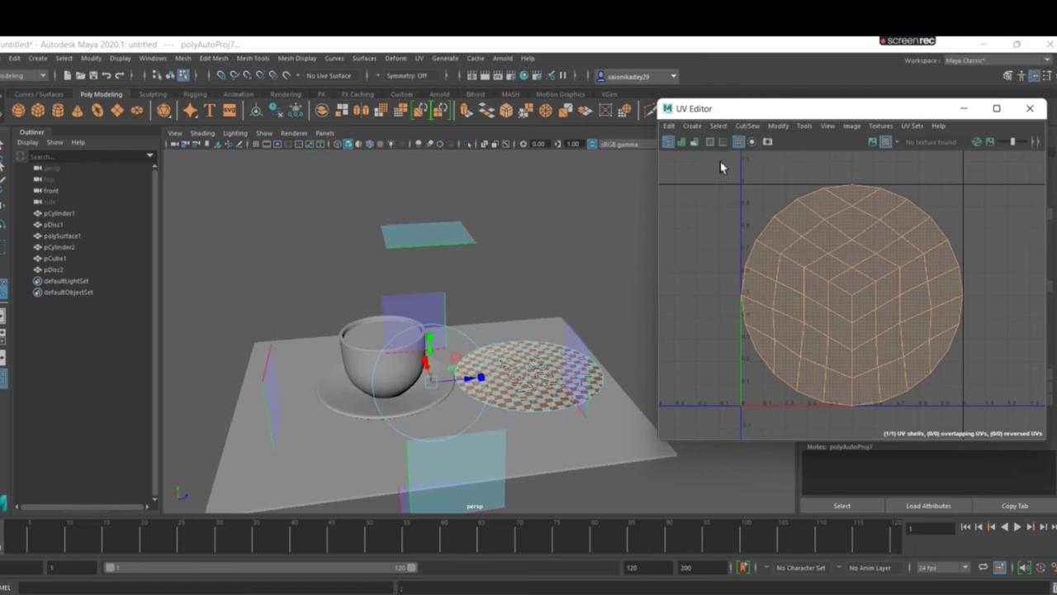
pyautogui.moveTo(532, 355)
pyautogui.keyDown('alt'); pyautogui.mouseDown()
pyautogui.moveTo(513, 353)
pyautogui.moveTo(633, 356)
pyautogui.moveTo(540, 347)
pyautogui.mouseUp(); pyautogui.keyUp('alt')
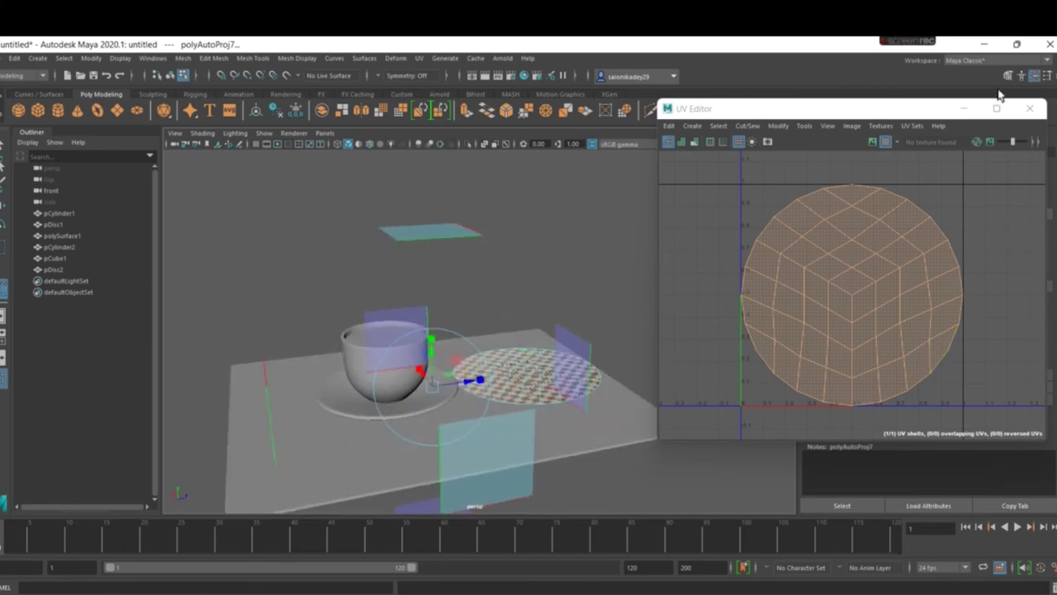
# Step: Close the UV Editor and select the table plane in Object Mode
pyautogui.click(1030, 108)
pyautogui.keyDown('alt'); pyautogui.moveTo(637, 365); pyautogui.dragTo(583, 398); pyautogui.keyUp('alt')
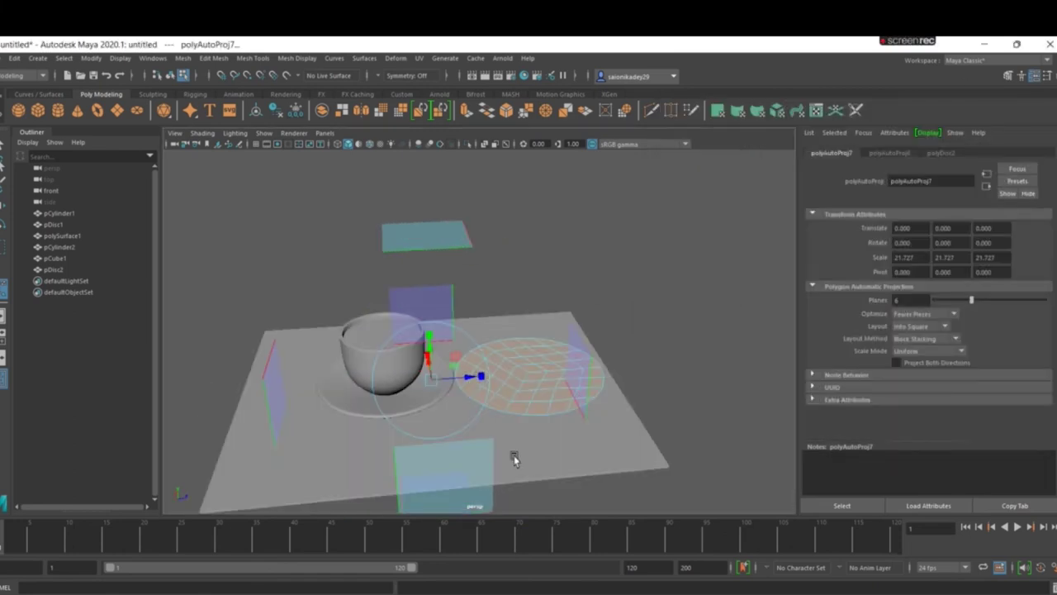
pyautogui.click(514, 459)
pyautogui.moveTo(512, 423); pyautogui.dragTo(570, 310, button='right')
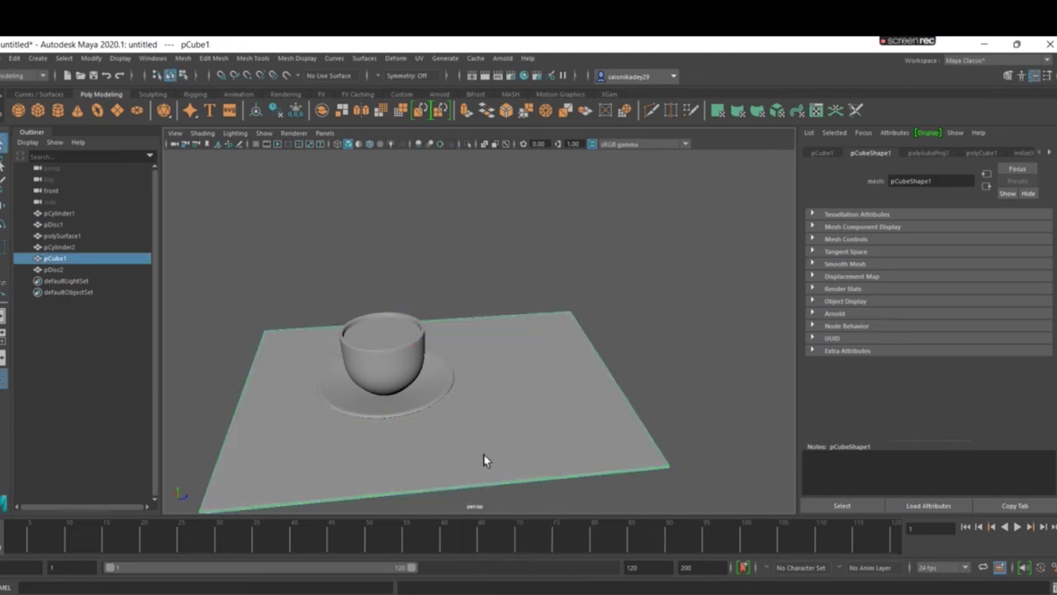
# Step: Assign the table plane a new aiStandardSurface material with a File texture on Base Color
pyautogui.keyDown('alt'); pyautogui.moveTo(509, 433); pyautogui.dragTo(532, 418); pyautogui.keyUp('alt')
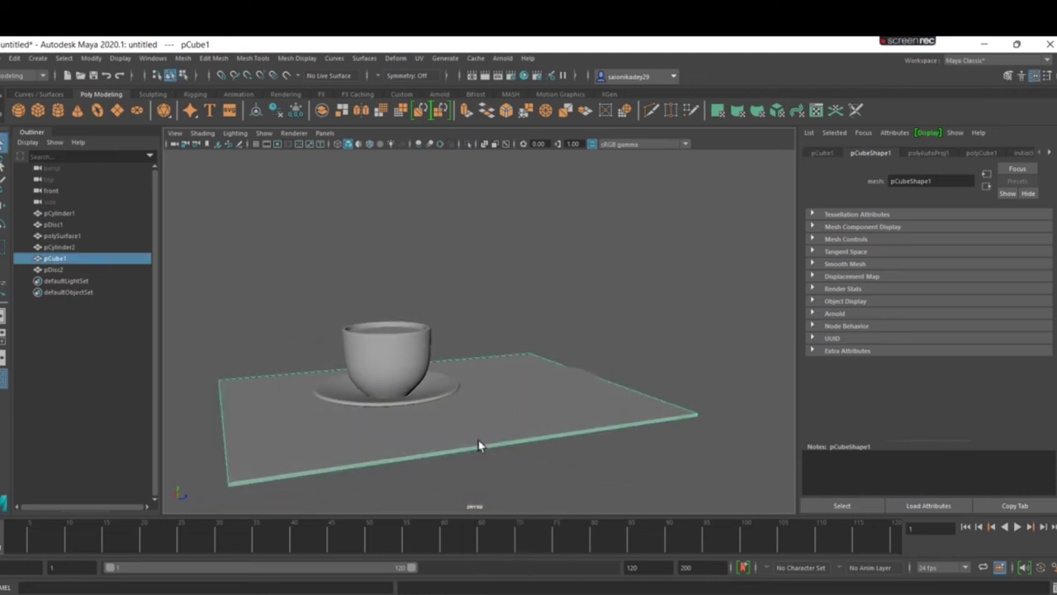
pyautogui.rightClick(477, 444)
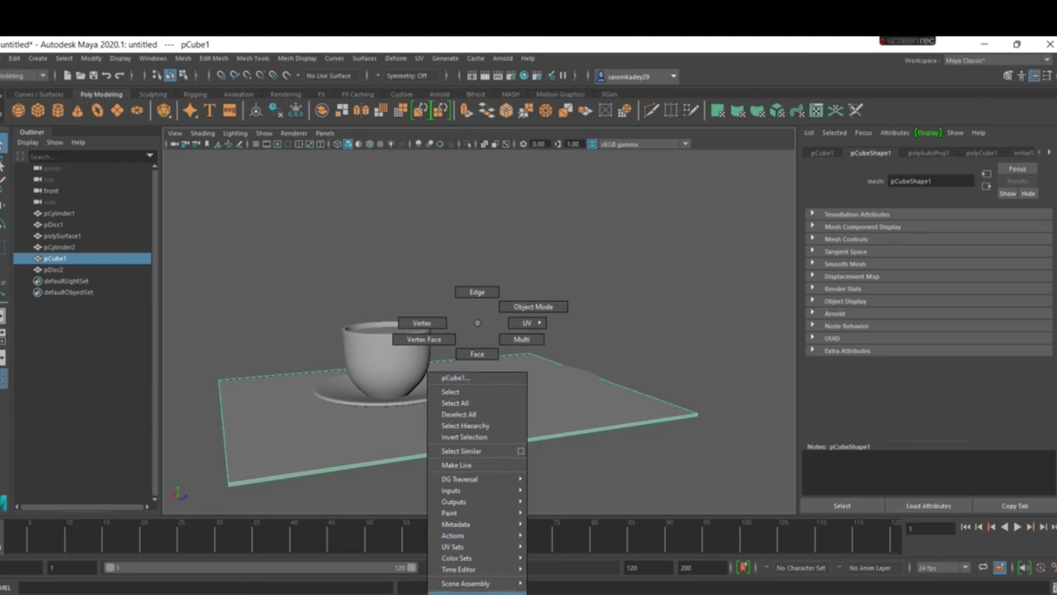
pyautogui.click(463, 592)
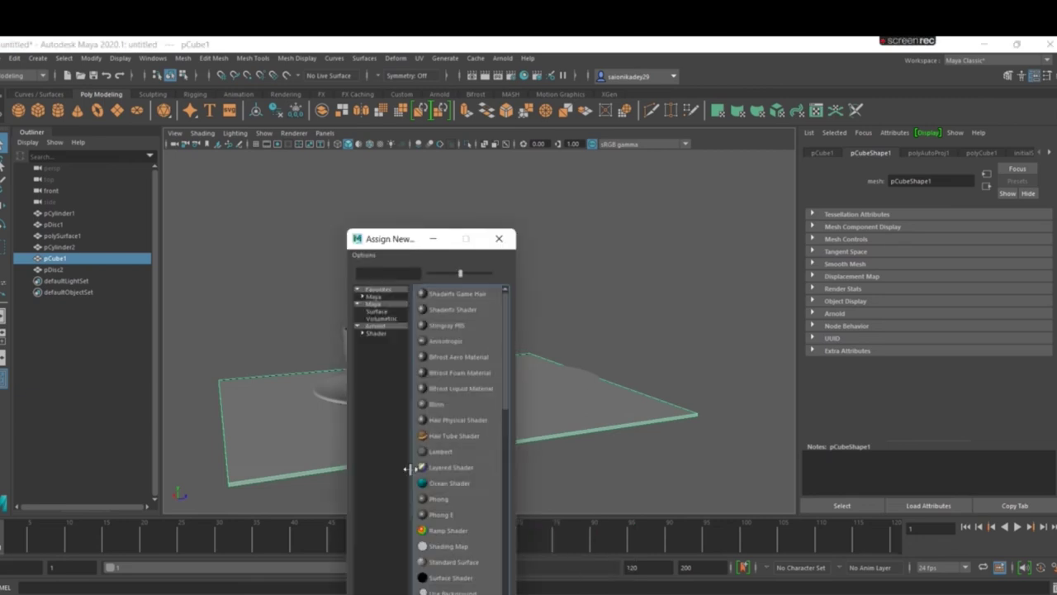
pyautogui.click(376, 334)
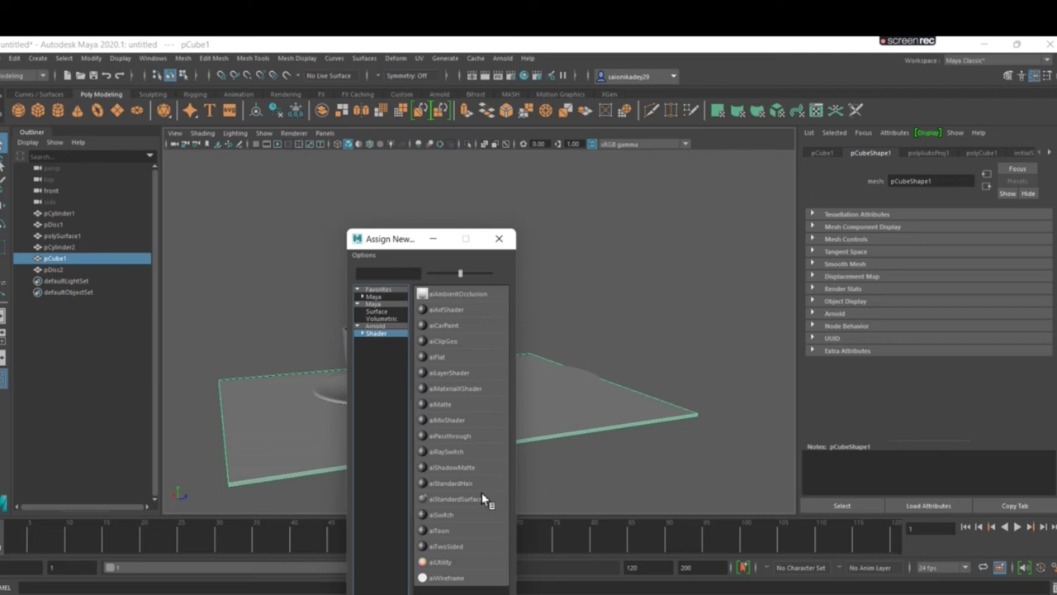
pyautogui.click(454, 499)
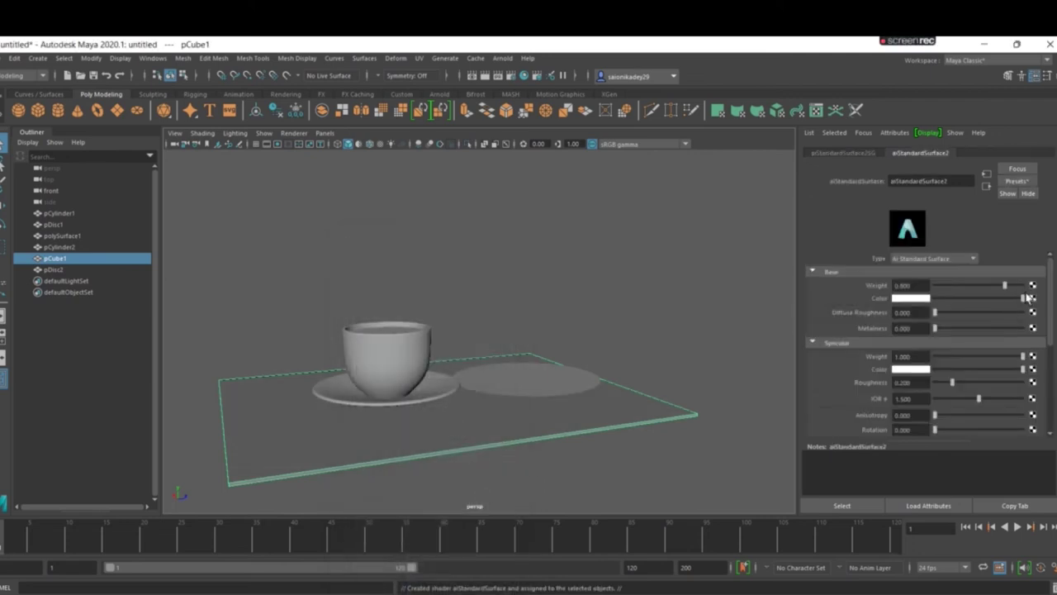
pyautogui.click(1032, 298)
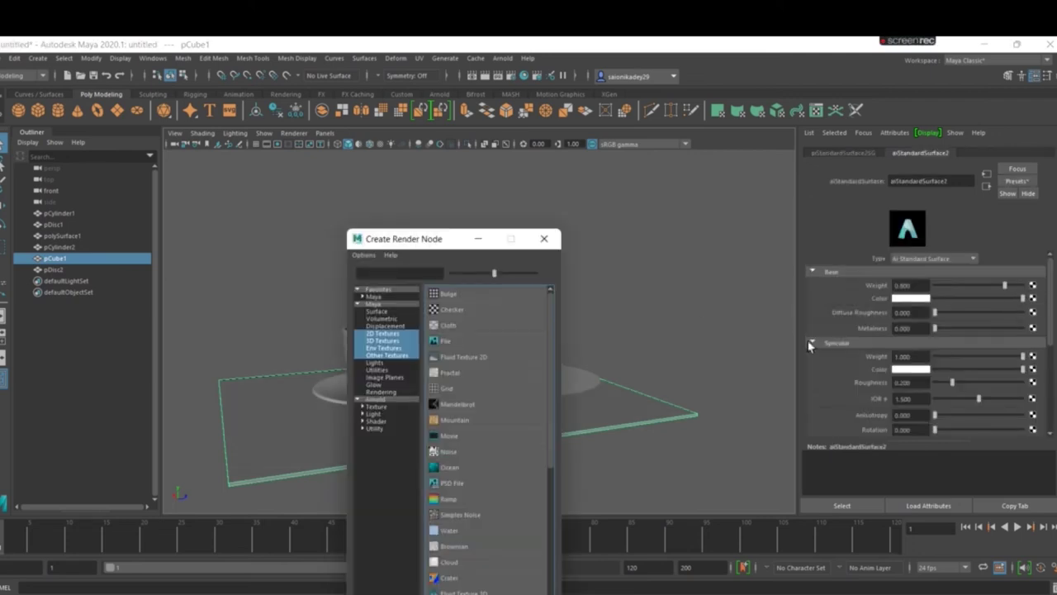
pyautogui.click(541, 342)
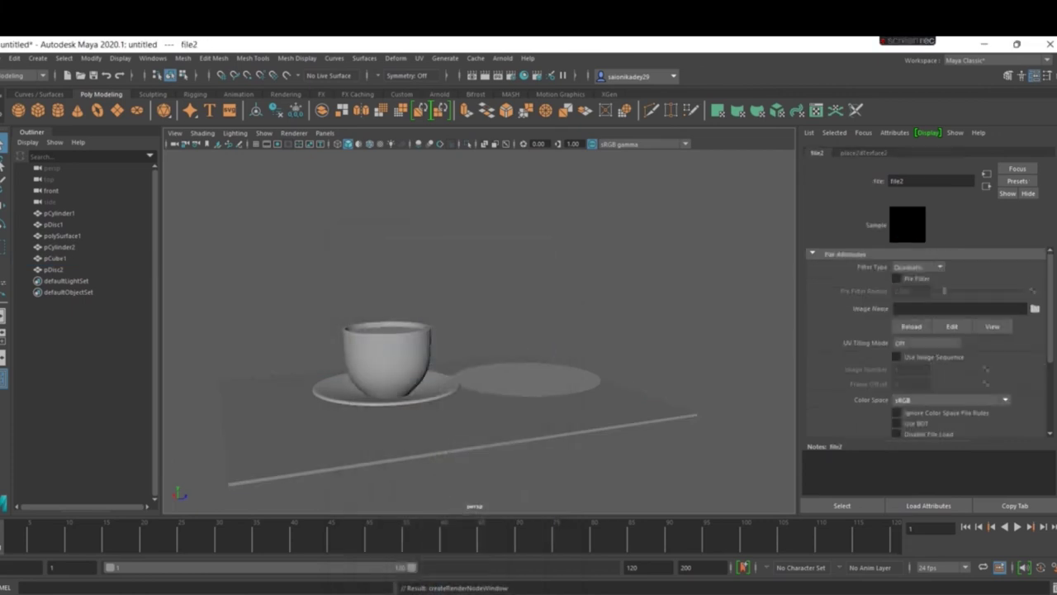
# Step: Load table.jpg from the Pictures folder as the table material's file texture image
pyautogui.click(1035, 308)
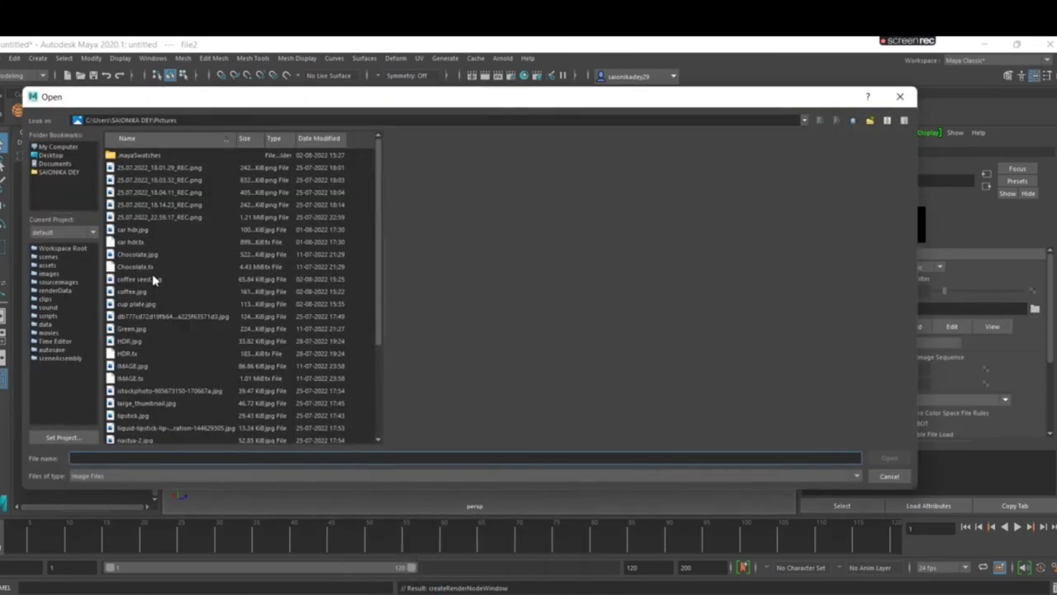
pyautogui.click(378, 234)
pyautogui.scroll(-1, 378, 234)
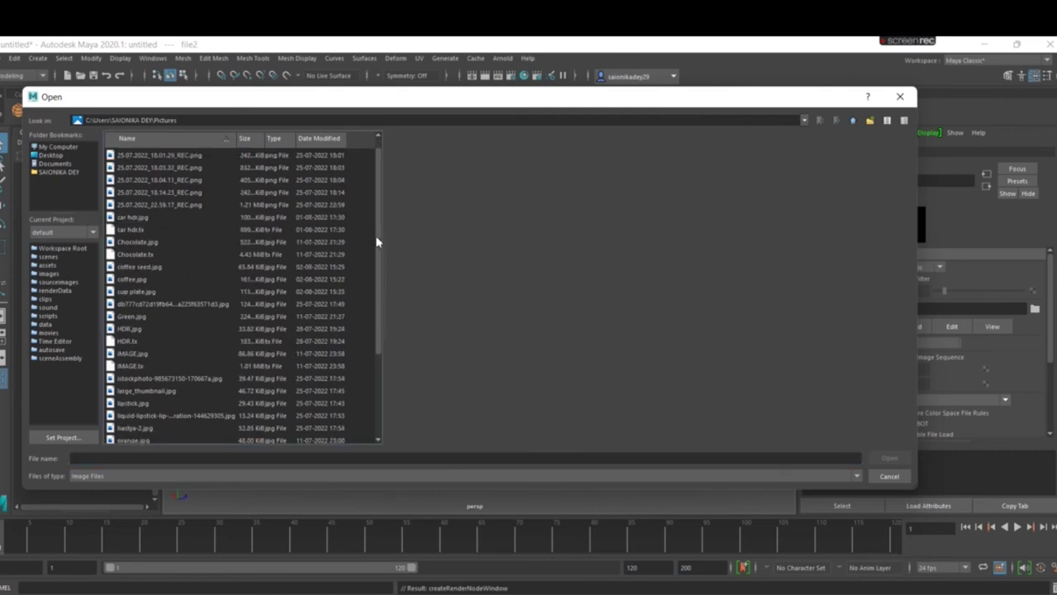
pyautogui.scroll(-1, 355, 272)
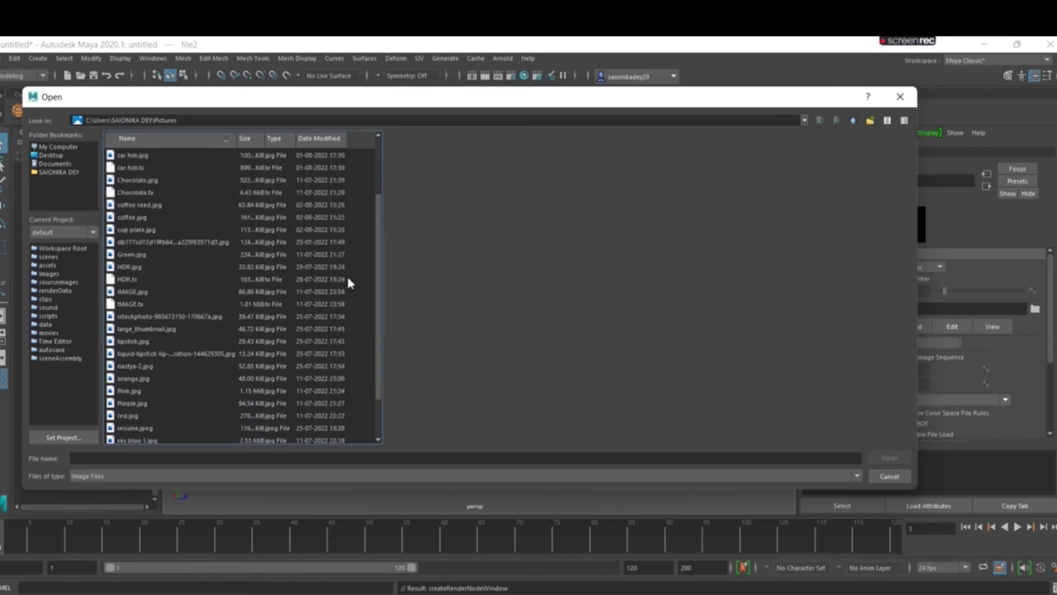
pyautogui.scroll(-2, 334, 302)
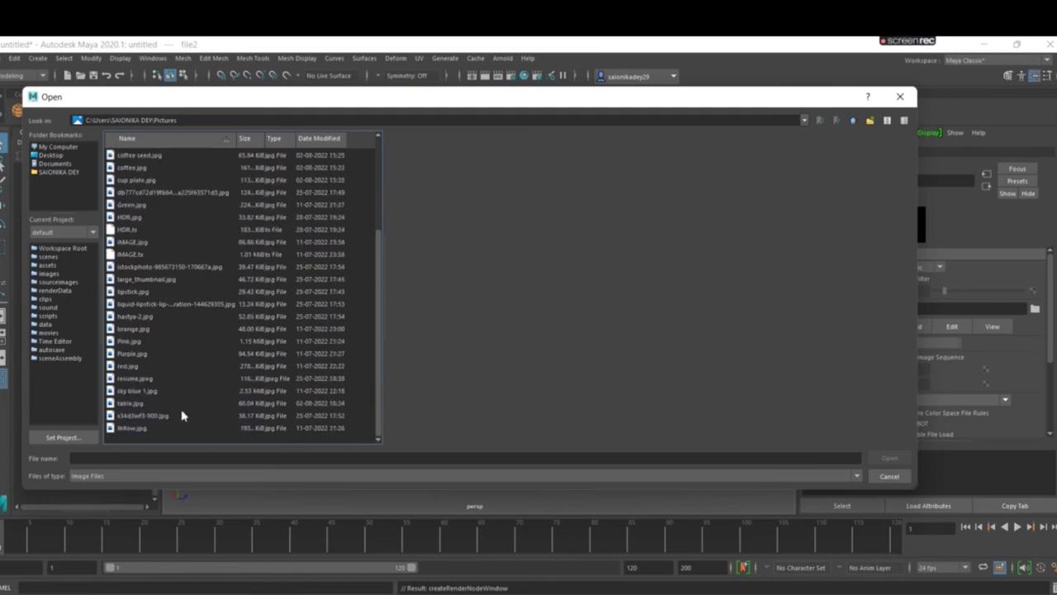
pyautogui.click(189, 405)
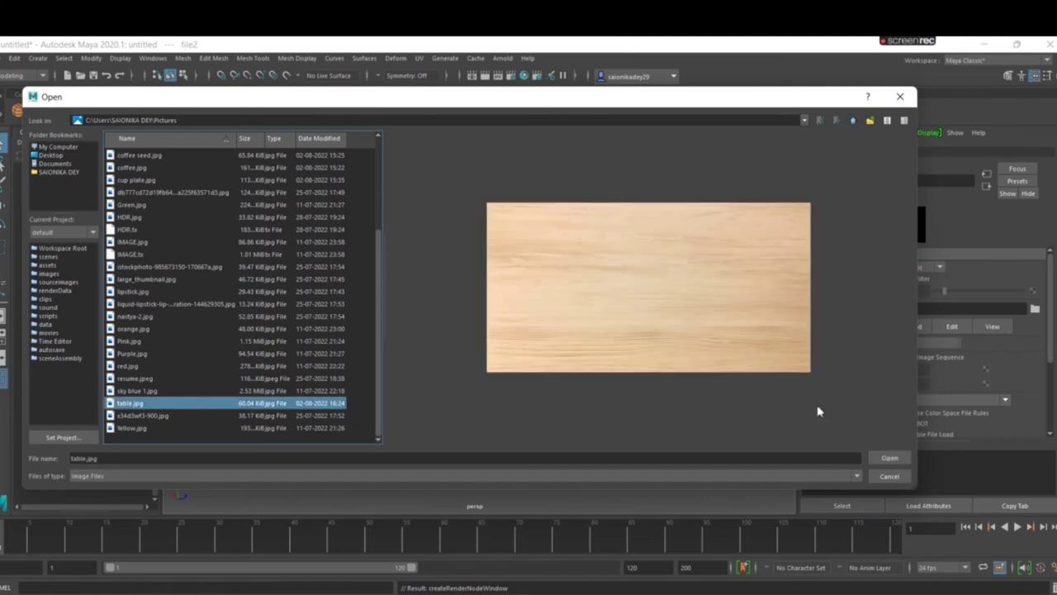
pyautogui.click(902, 455)
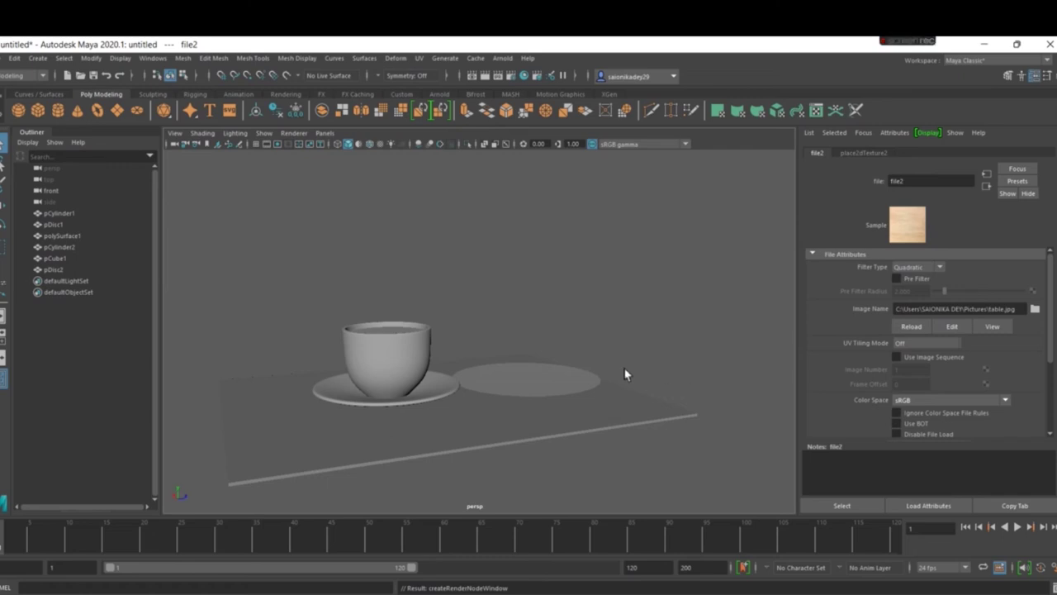
# Step: Turn on textured display and assign disc pDisc2 a new Arnold aiStandardSurface material
pyautogui.press('6')
pyautogui.click(682, 357)
pyautogui.moveTo(715, 338)
pyautogui.keyDown('alt'); pyautogui.mouseDown()
pyautogui.moveTo(687, 373)
pyautogui.moveTo(711, 372)
pyautogui.moveTo(684, 368)
pyautogui.mouseUp(); pyautogui.keyUp('alt')
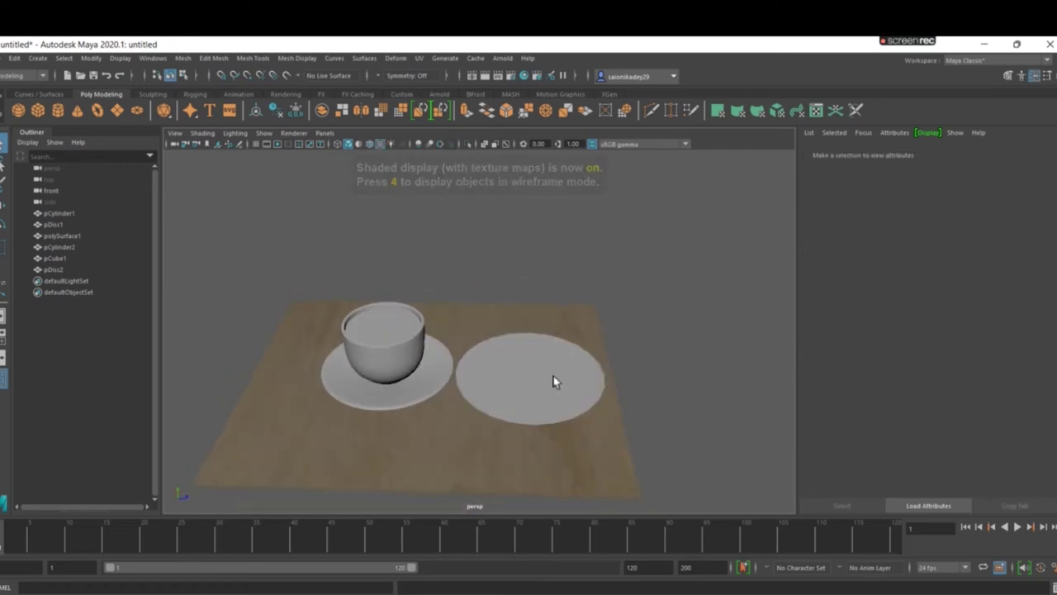
pyautogui.click(554, 378)
pyautogui.moveTo(554, 376); pyautogui.dragTo(553, 446, button='right')
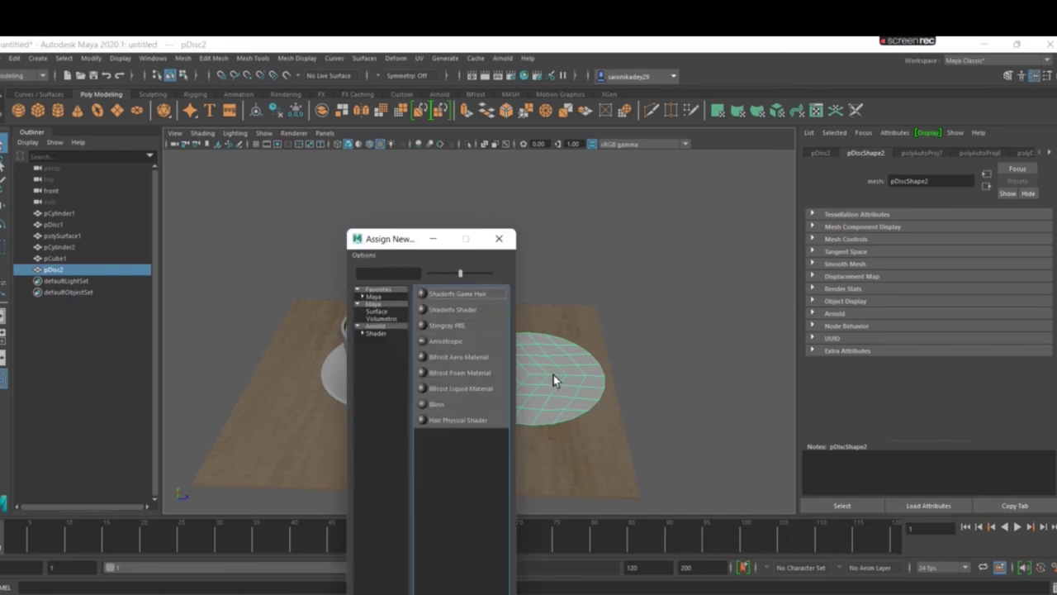
pyautogui.click(378, 333)
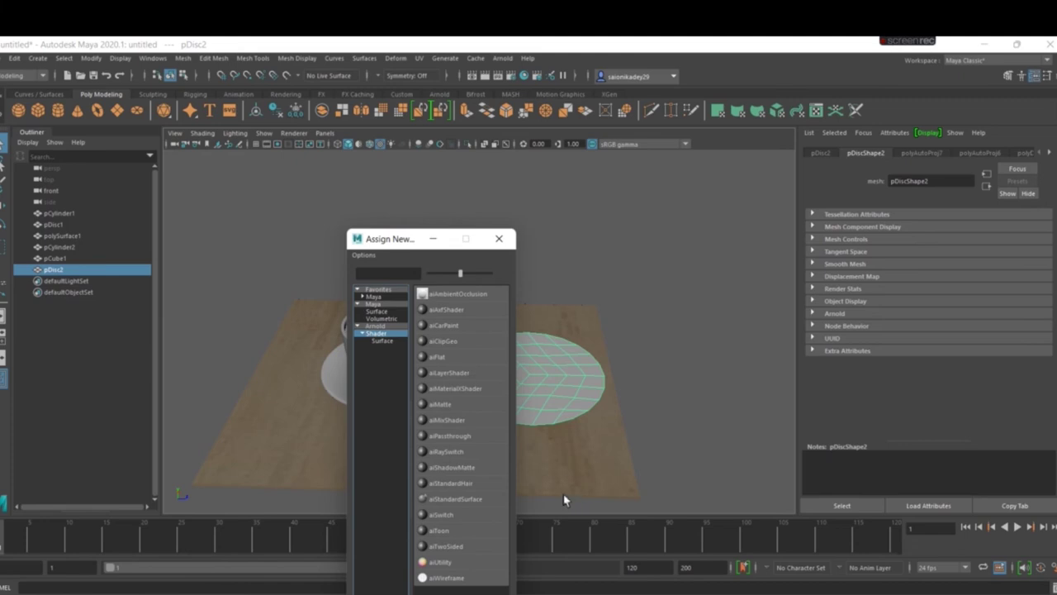
pyautogui.click(484, 505)
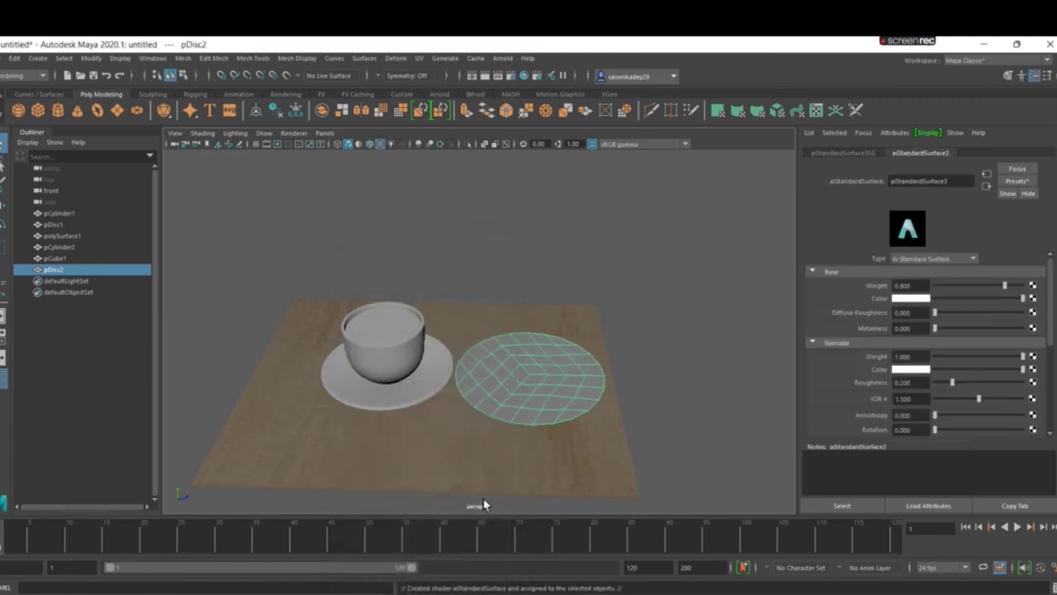
# Step: Connect a File texture to the disc's Base Color and load coffee seed.jpg into it
pyautogui.click(1033, 300)
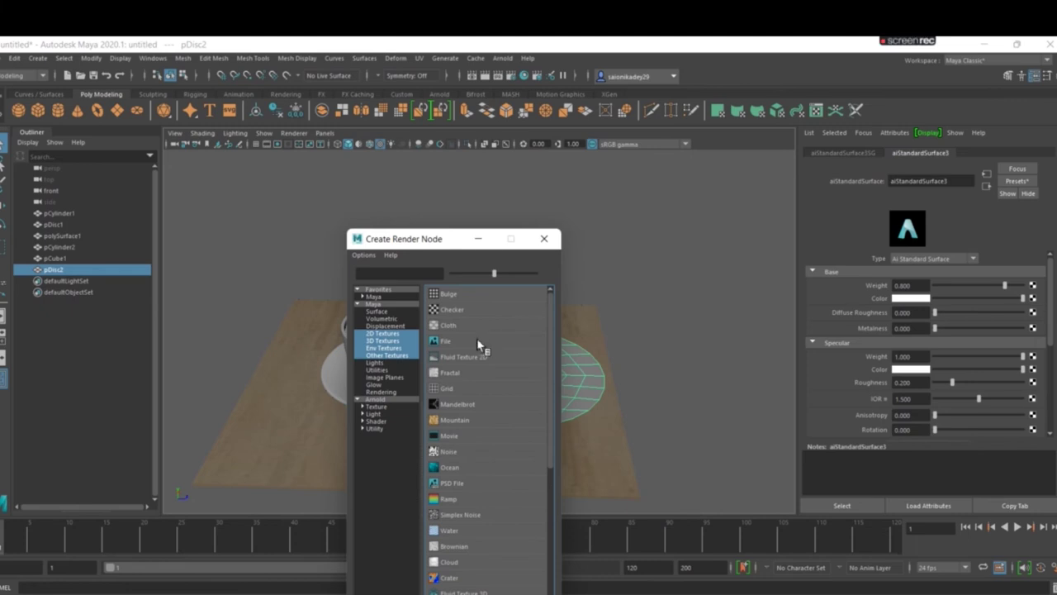
pyautogui.click(477, 338)
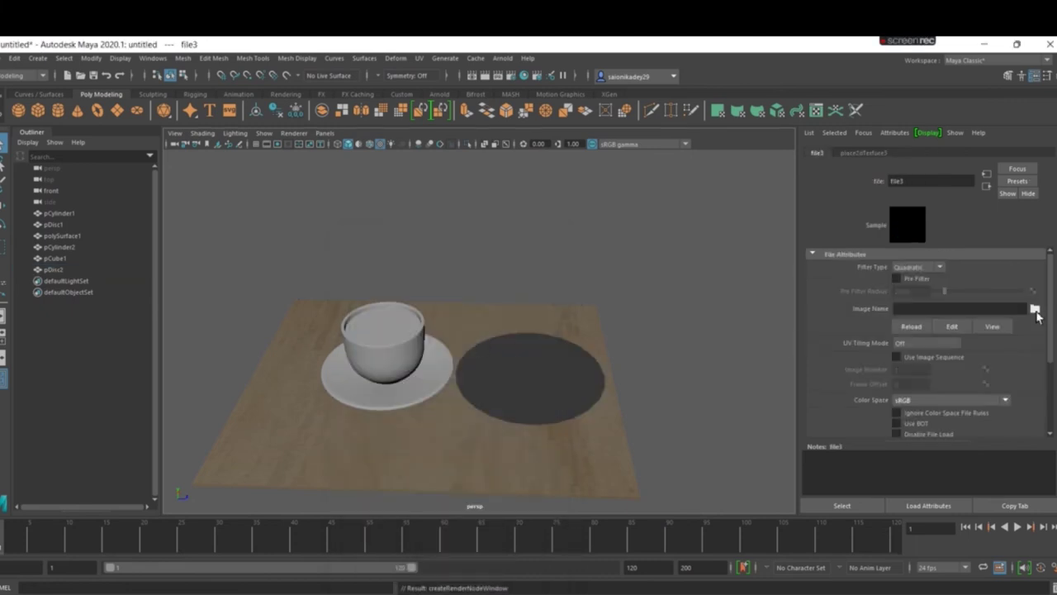
pyautogui.click(1035, 310)
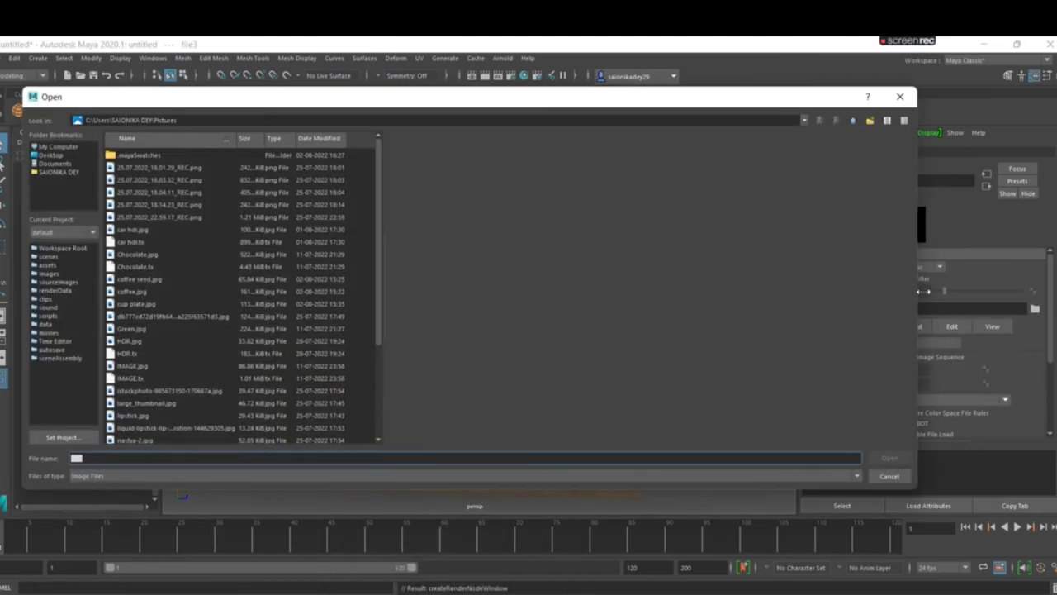
pyautogui.click(149, 281)
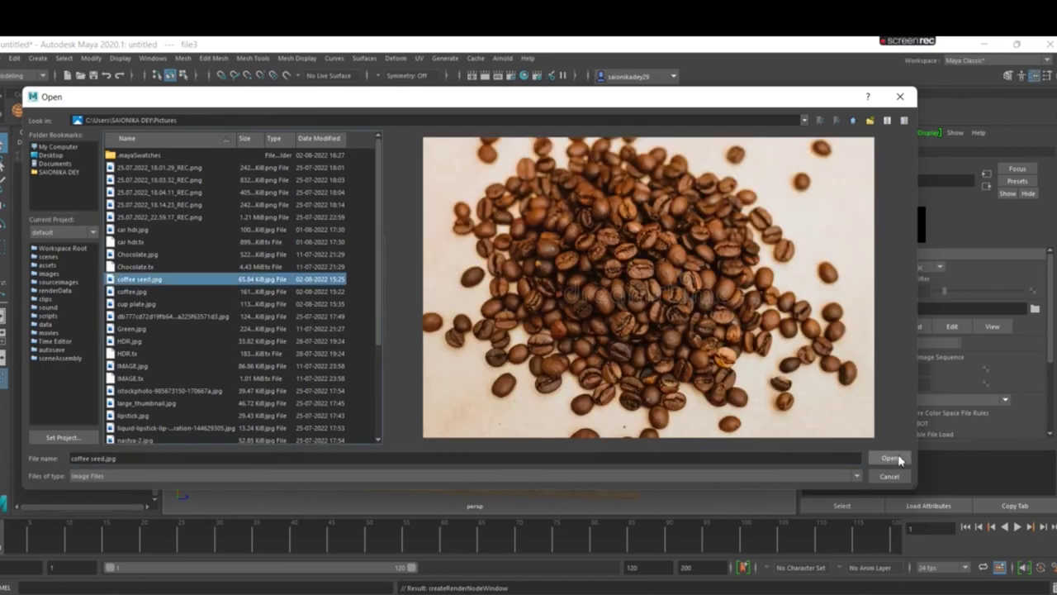
pyautogui.click(889, 457)
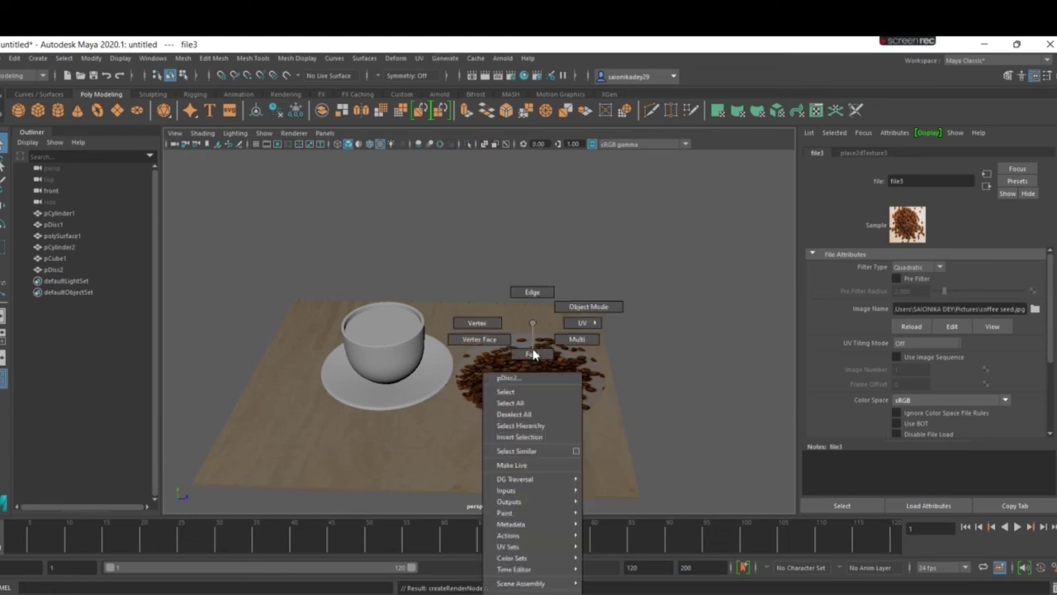
# Step: Inspect pDisc2's face UVs in the UV Editor, then close it and reselect the disc in Object Mode
pyautogui.moveTo(535, 353); pyautogui.dragTo(535, 382, button='right')
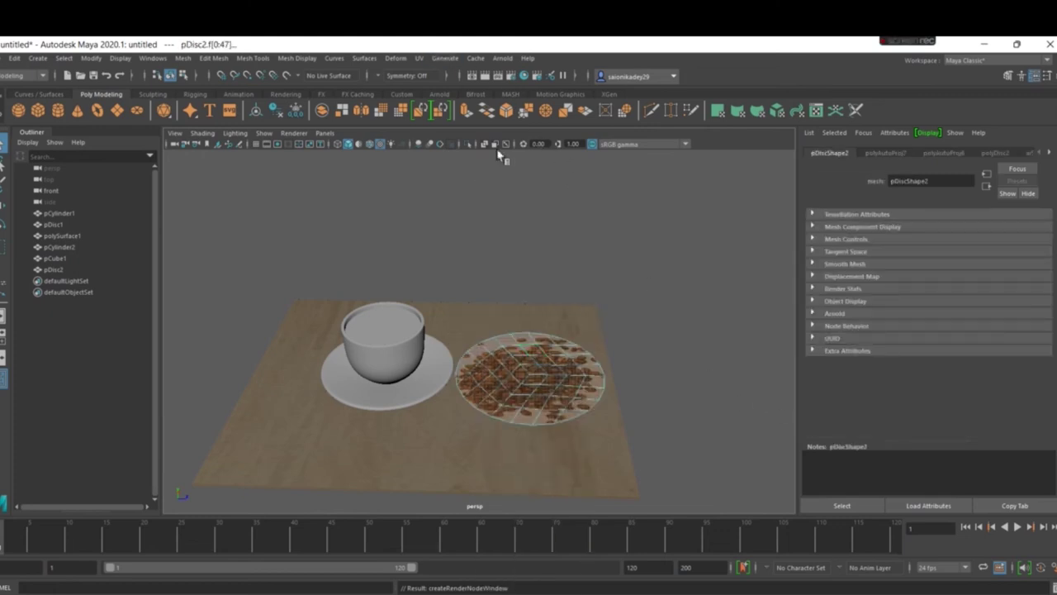
pyautogui.click(418, 58)
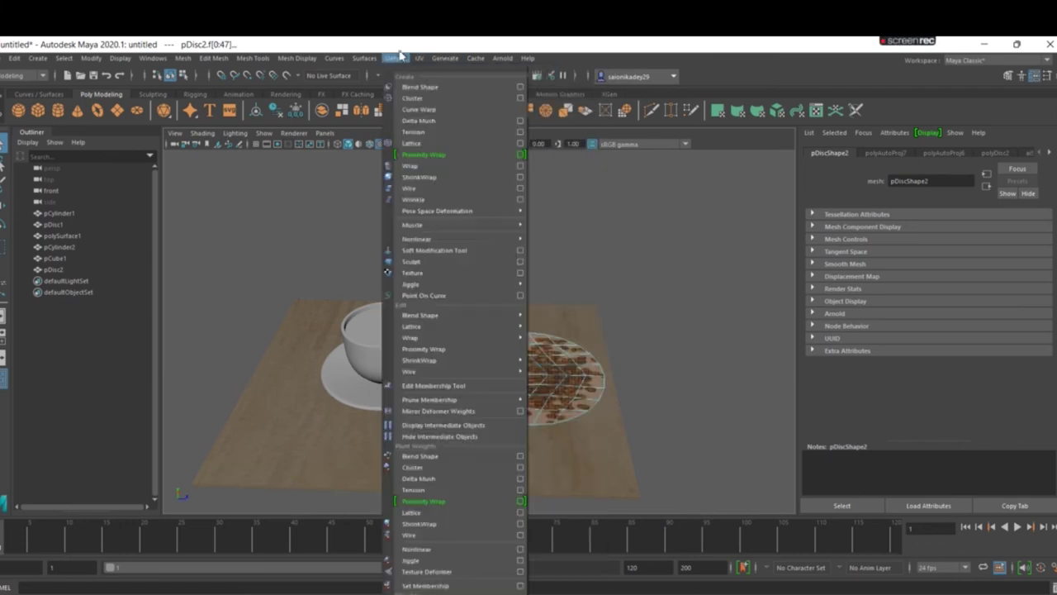
pyautogui.click(438, 79)
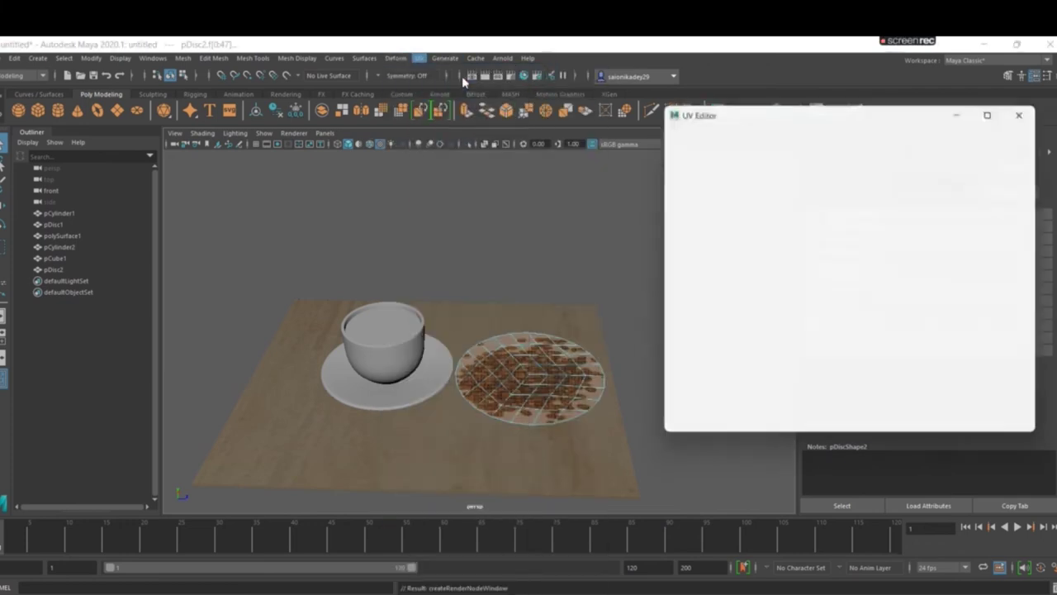
pyautogui.click(920, 135)
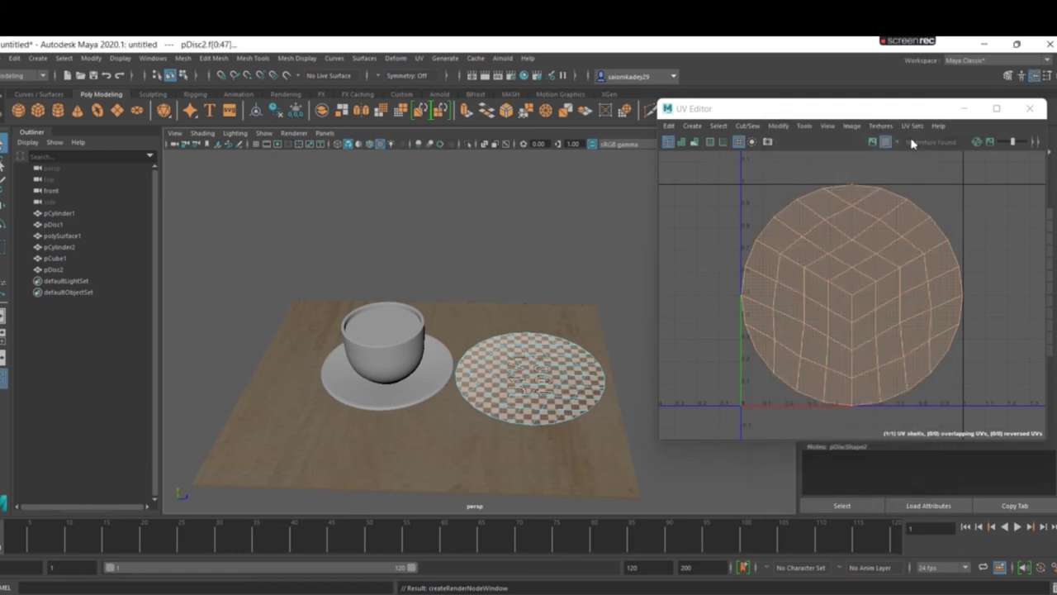
pyautogui.click(551, 370)
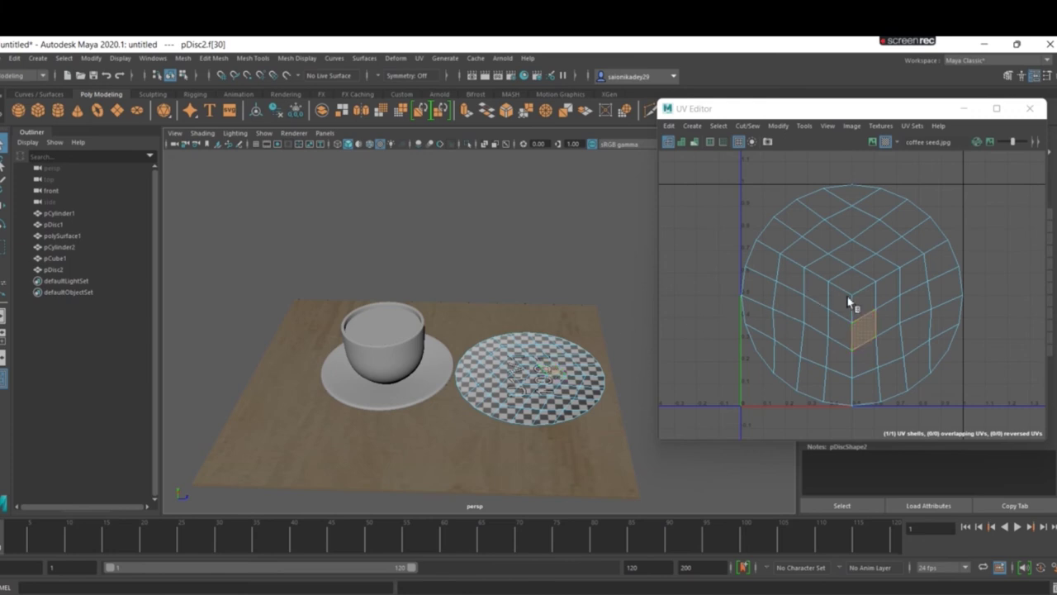
pyautogui.click(1029, 108)
pyautogui.moveTo(581, 372); pyautogui.dragTo(663, 306, button='right')
pyautogui.click(621, 361)
pyautogui.click(533, 412)
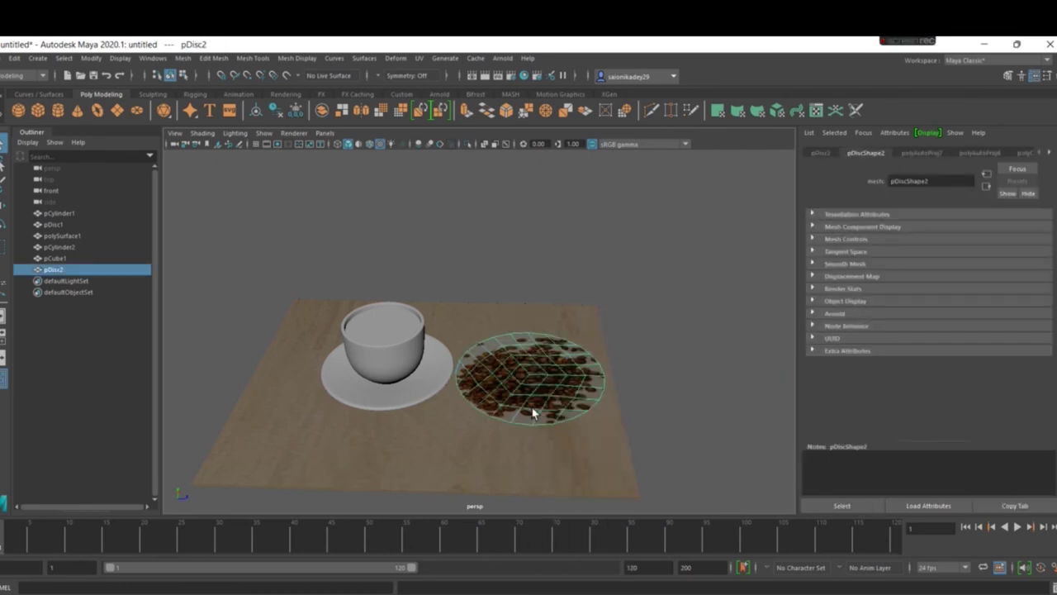
# Step: Delete the coffee disc and create a new poly disc, sized and placed right of the cup
pyautogui.click(624, 361)
pyautogui.click(545, 372)
pyautogui.press('Delete')
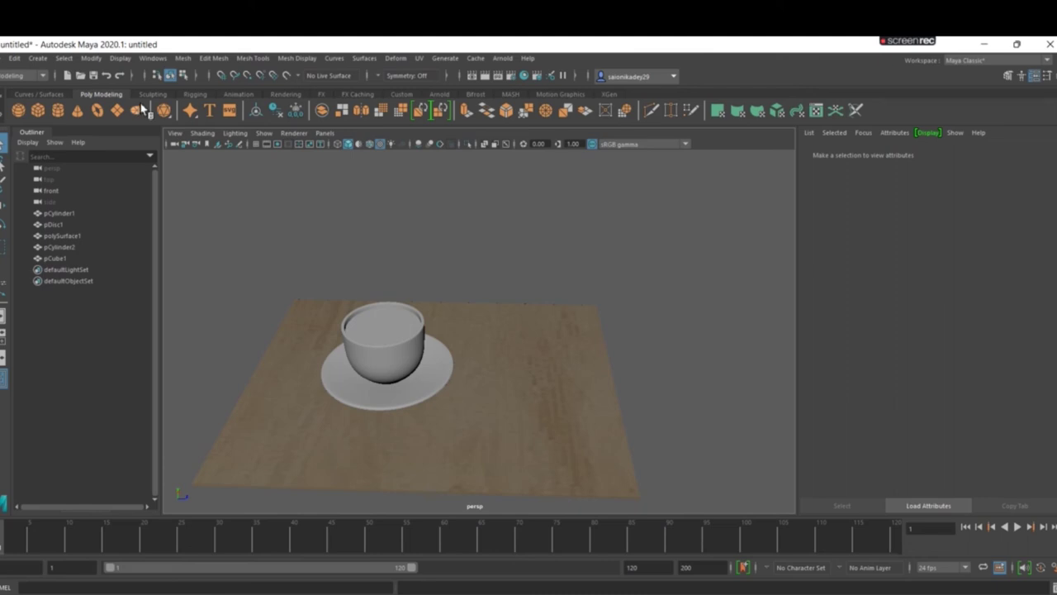
pyautogui.click(137, 110)
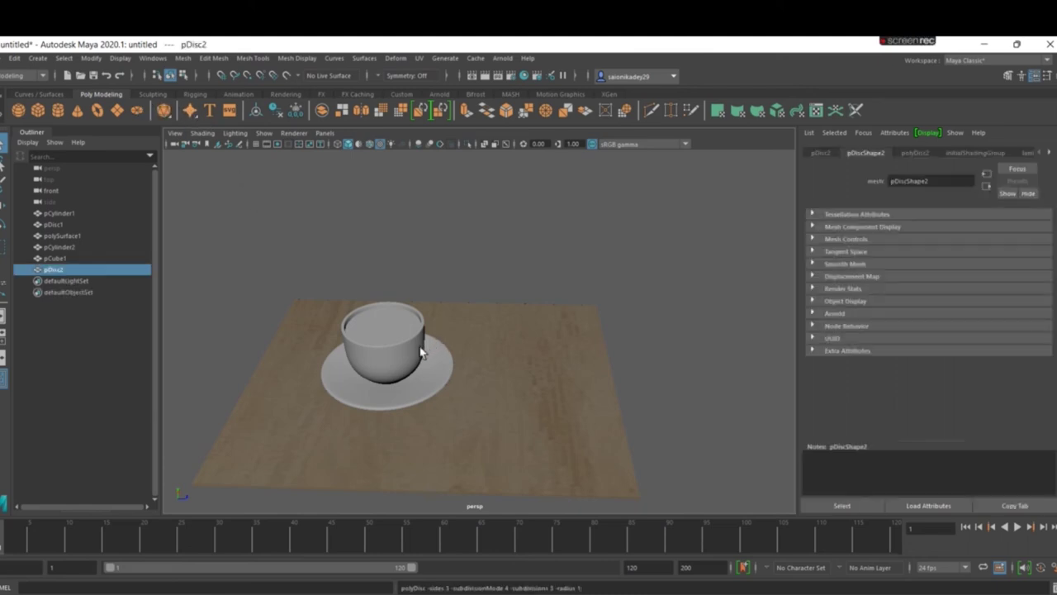
pyautogui.press('w')
pyautogui.moveTo(441, 375)
pyautogui.mouseDown()
pyautogui.moveTo(514, 372)
pyautogui.moveTo(548, 392)
pyautogui.moveTo(529, 405)
pyautogui.mouseUp()
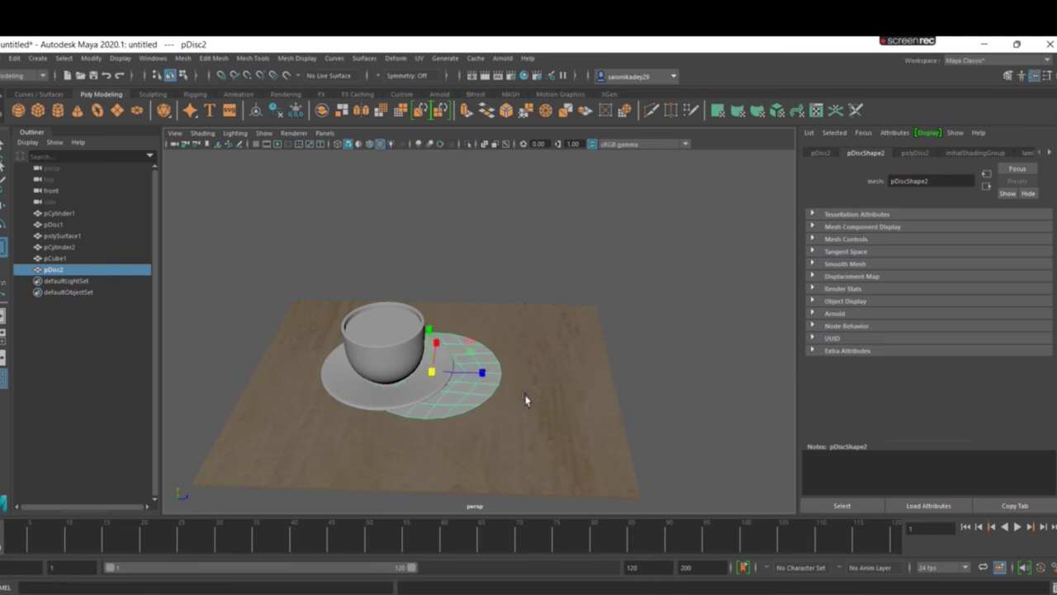
pyautogui.moveTo(484, 373)
pyautogui.mouseDown()
pyautogui.moveTo(577, 389)
pyautogui.moveTo(533, 377)
pyautogui.mouseUp()
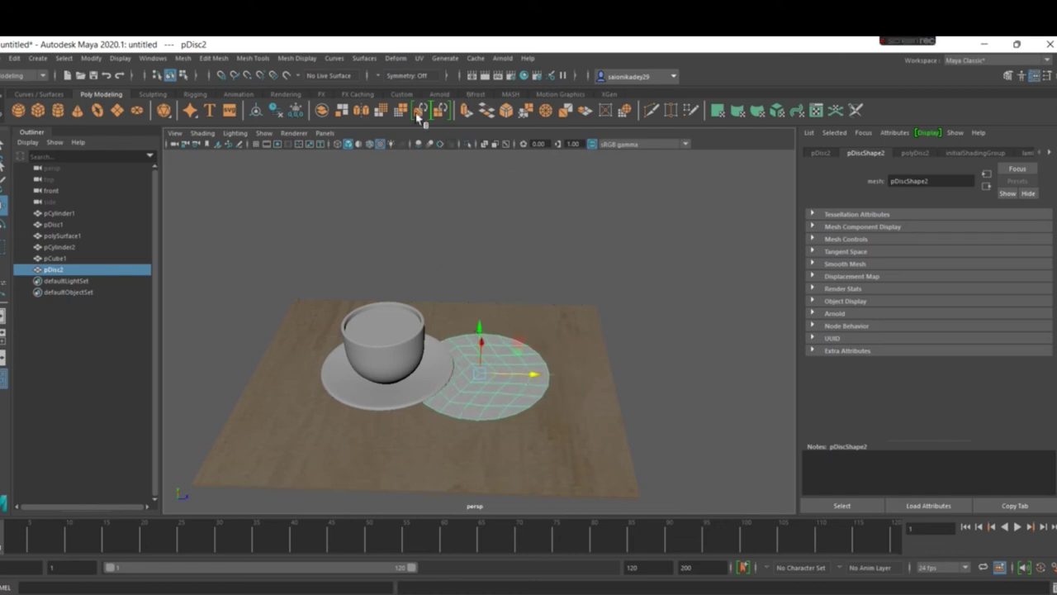
# Step: Open the UV Editor for the new disc
pyautogui.click(421, 62)
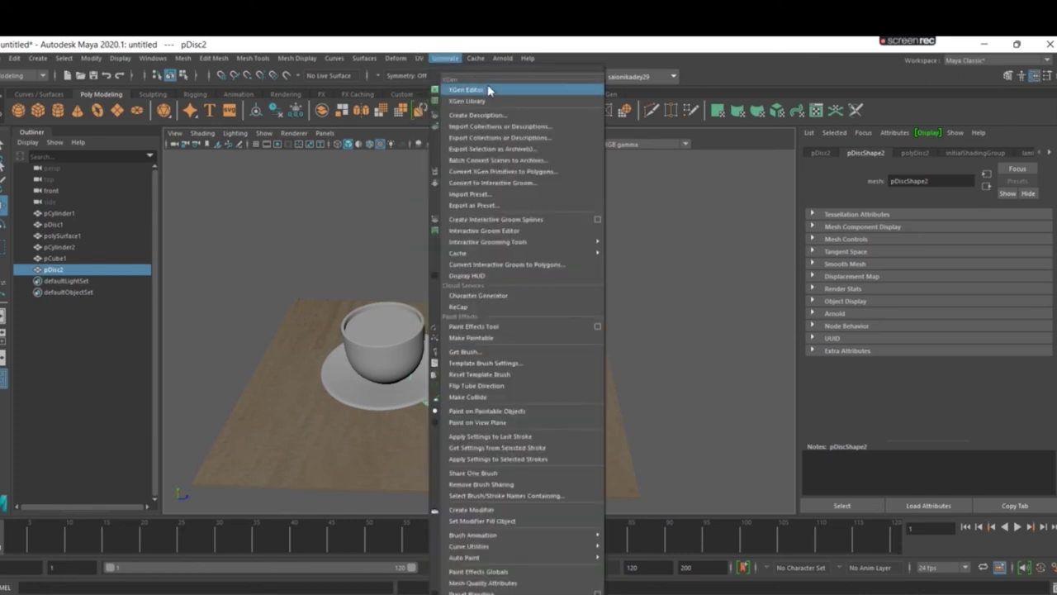
pyautogui.click(445, 58)
pyautogui.click(419, 58)
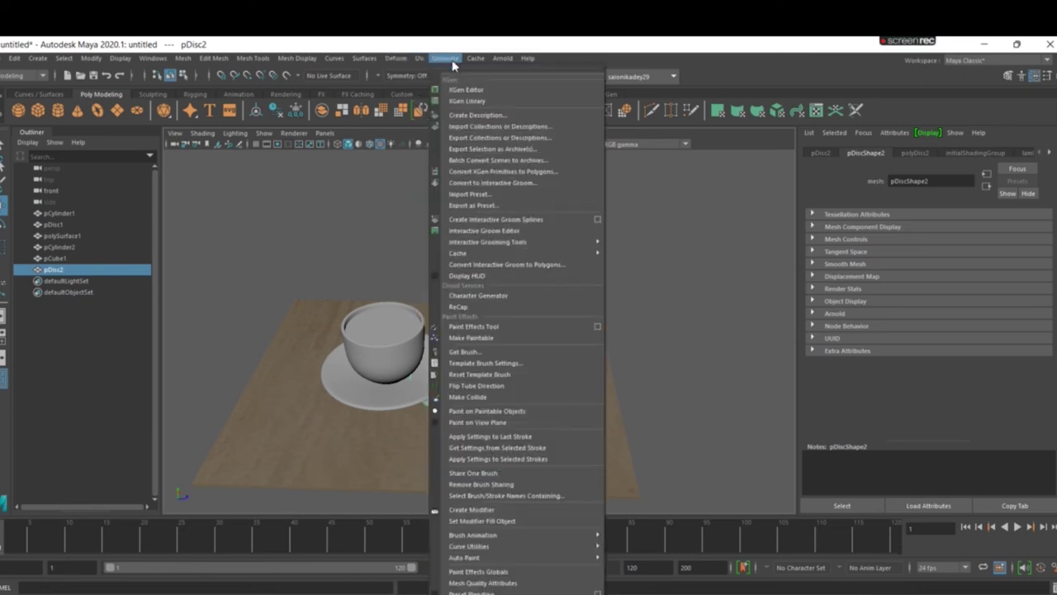
pyautogui.click(446, 79)
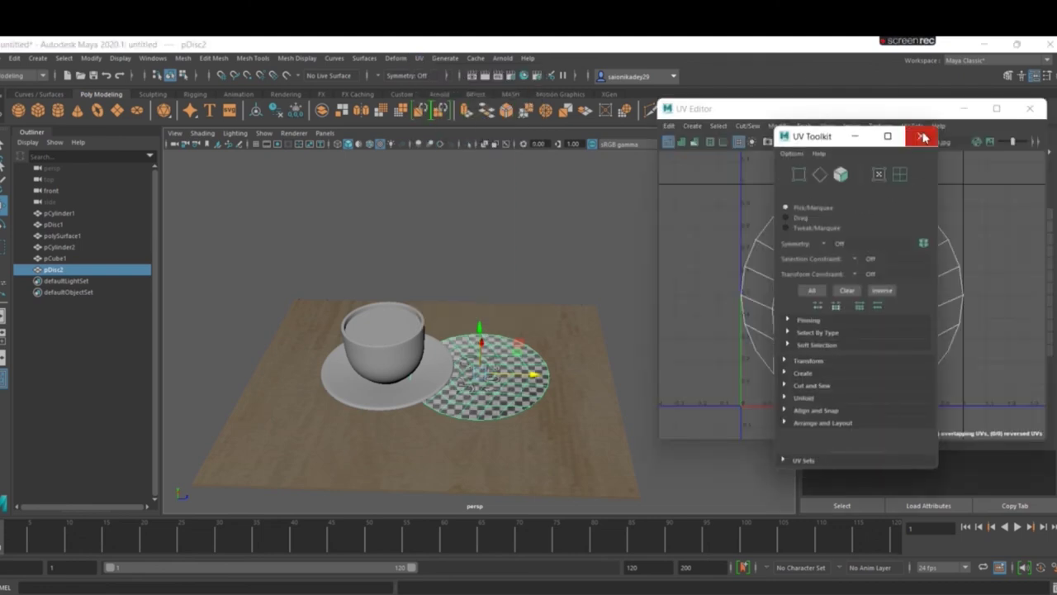
# Step: Assign a new aiStandardSurface material to the disc beside the cup
pyautogui.click(923, 137)
pyautogui.rightClick(830, 221)
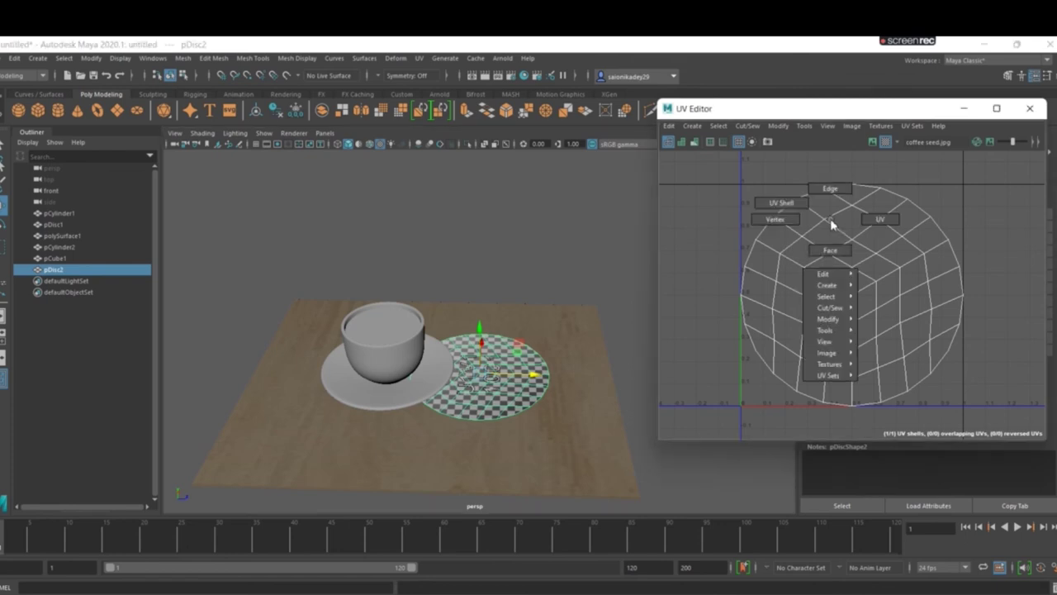
pyautogui.rightClick(477, 323)
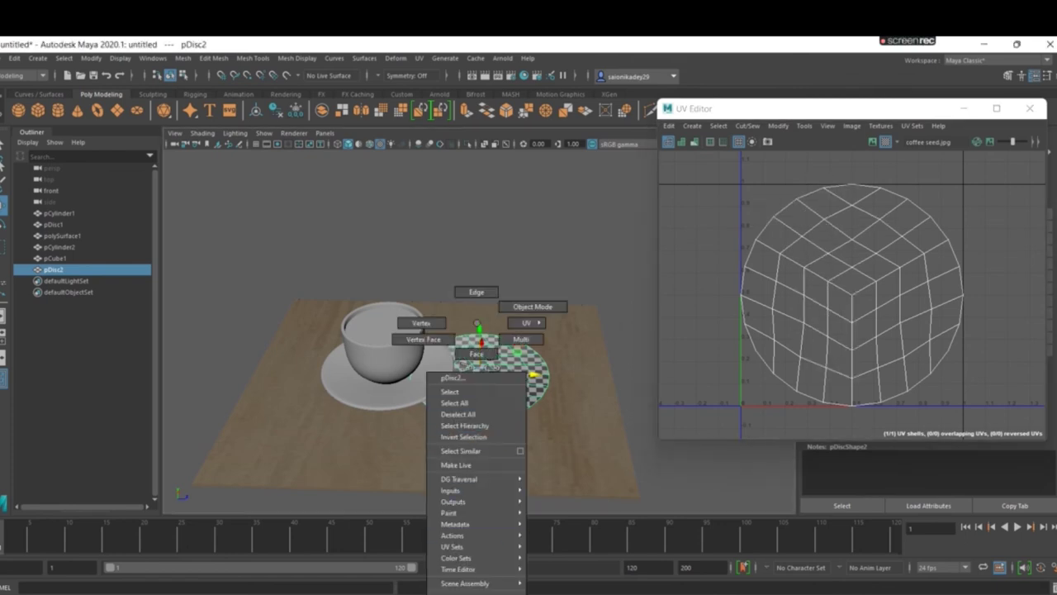
pyautogui.click(462, 590)
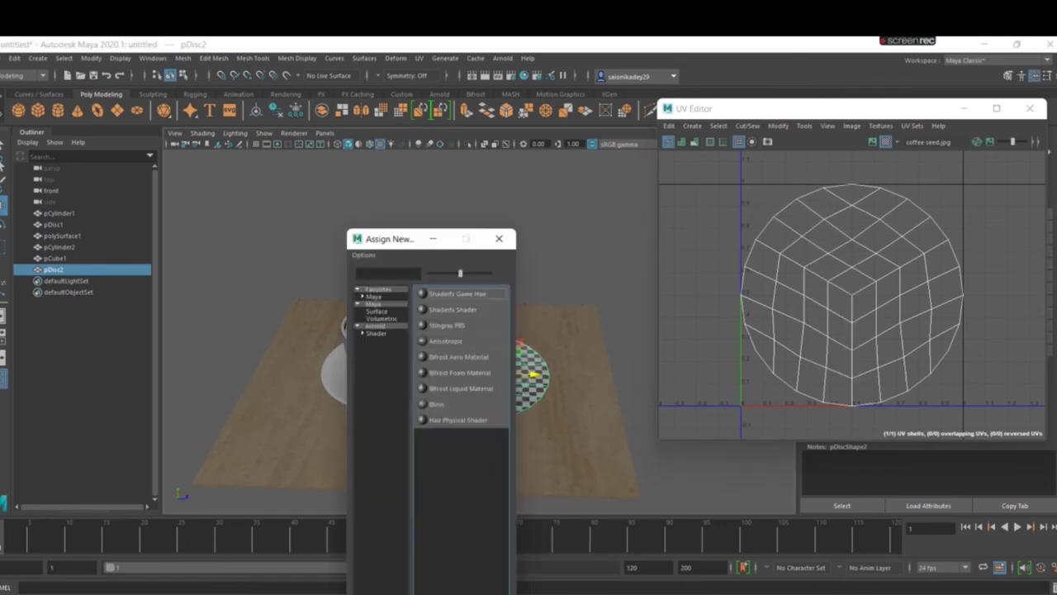
pyautogui.click(391, 342)
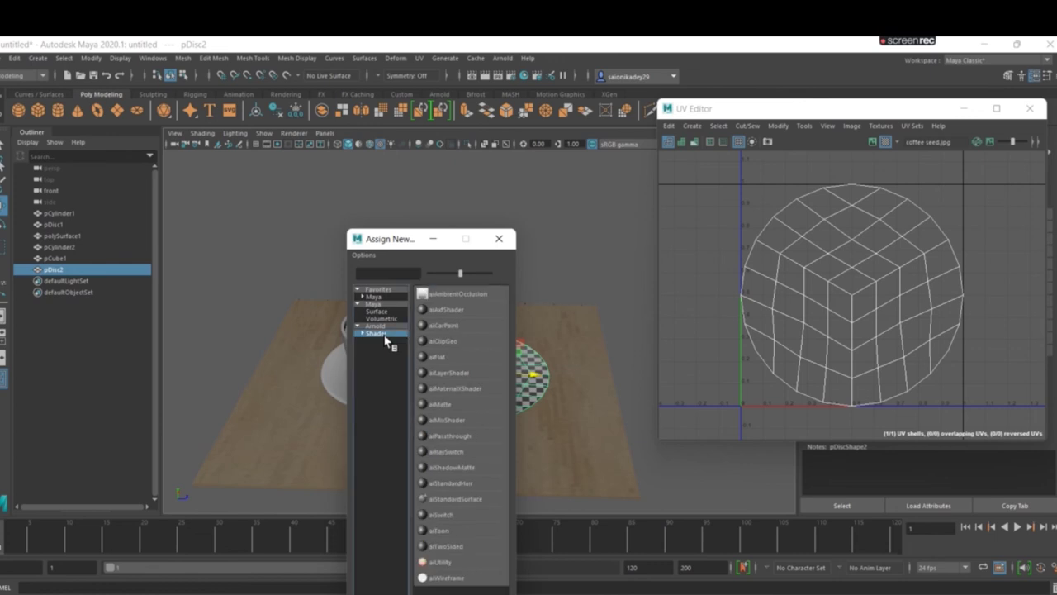
pyautogui.click(488, 506)
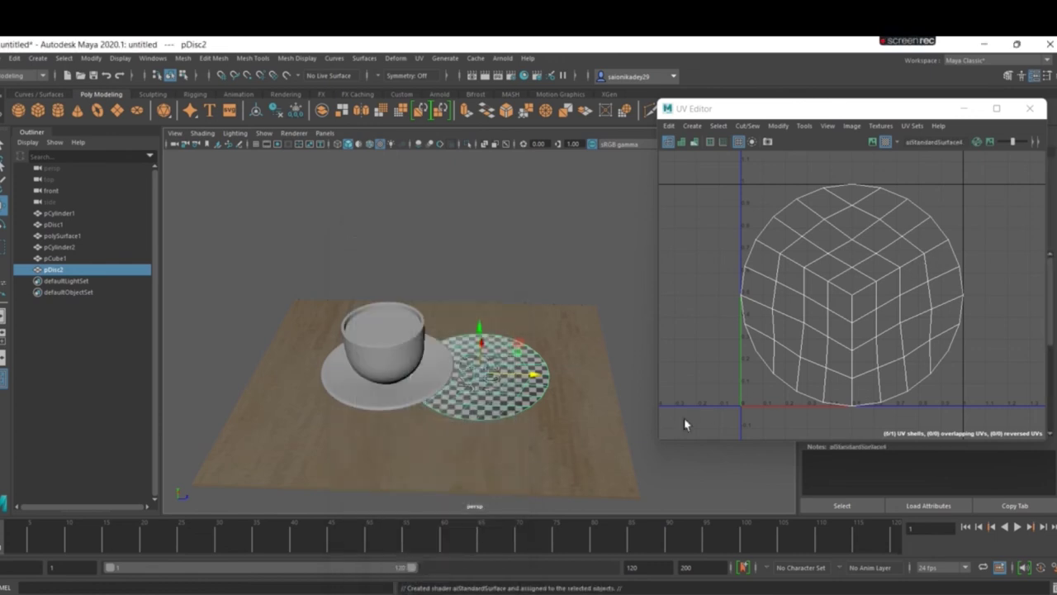
pyautogui.rightClick(496, 330)
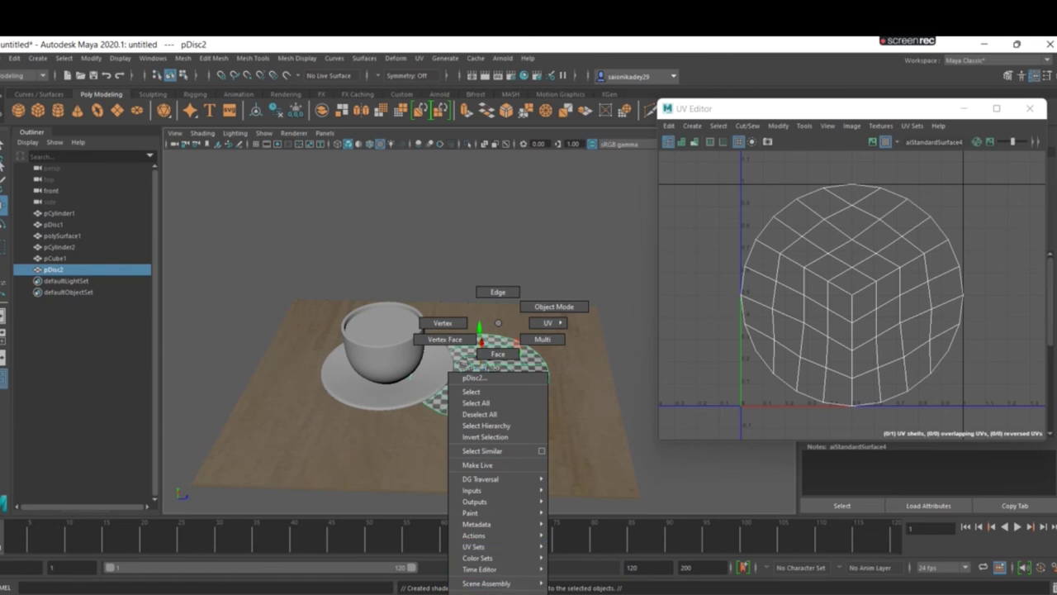
pyautogui.click(487, 590)
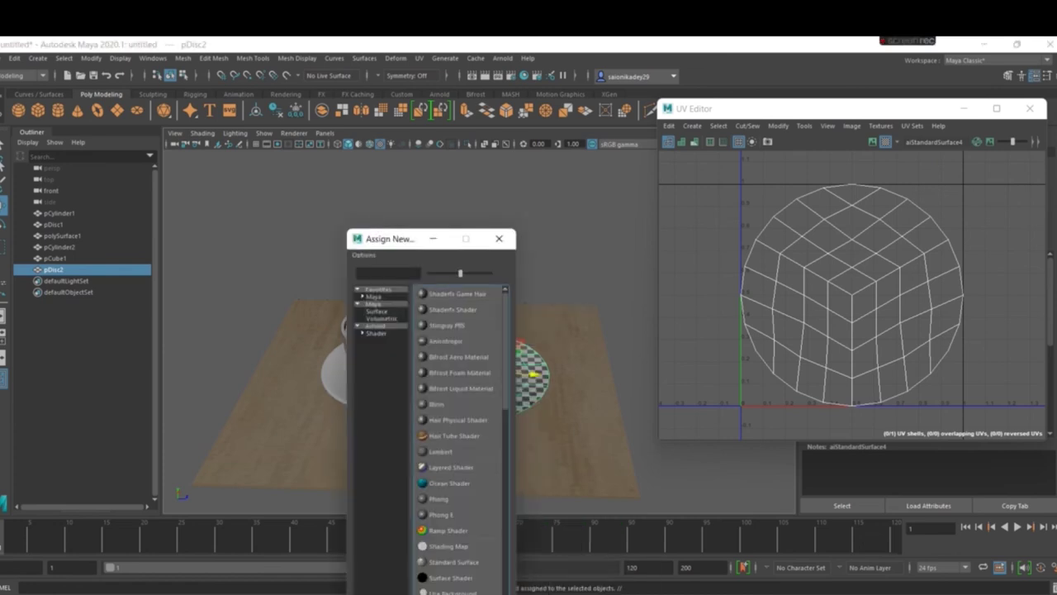
pyautogui.click(385, 333)
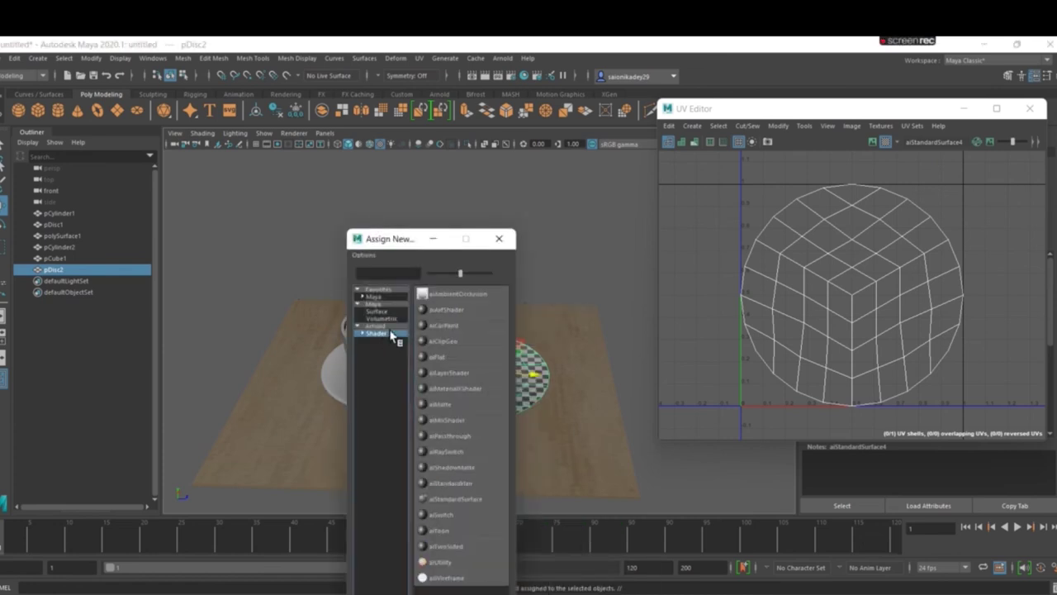
pyautogui.click(460, 498)
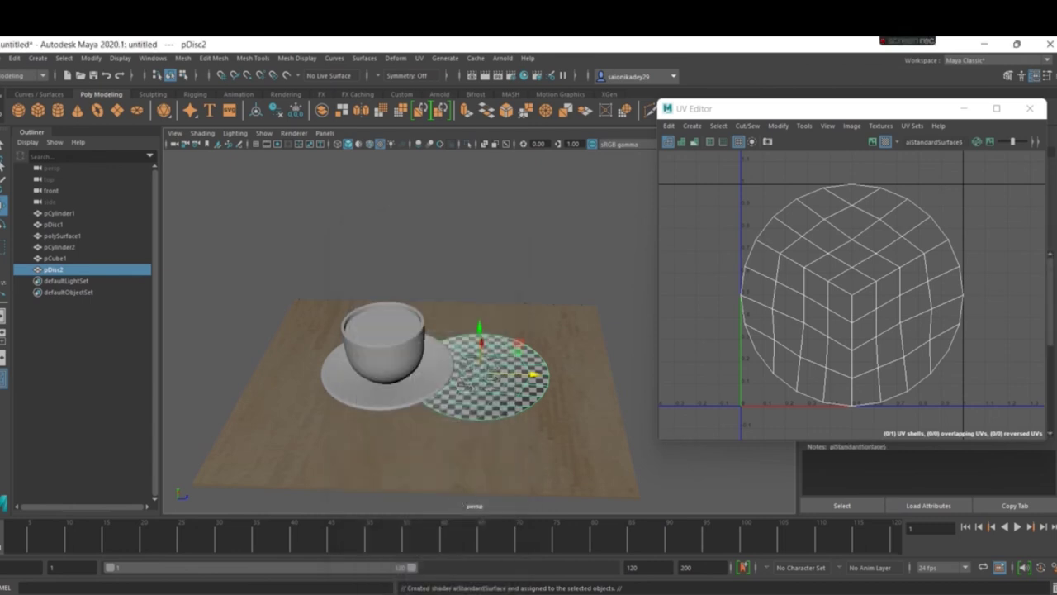
# Step: Drive the material's Base Color with a file texture loading coffee seed.jpg
pyautogui.moveTo(902, 115); pyautogui.dragTo(779, 84)
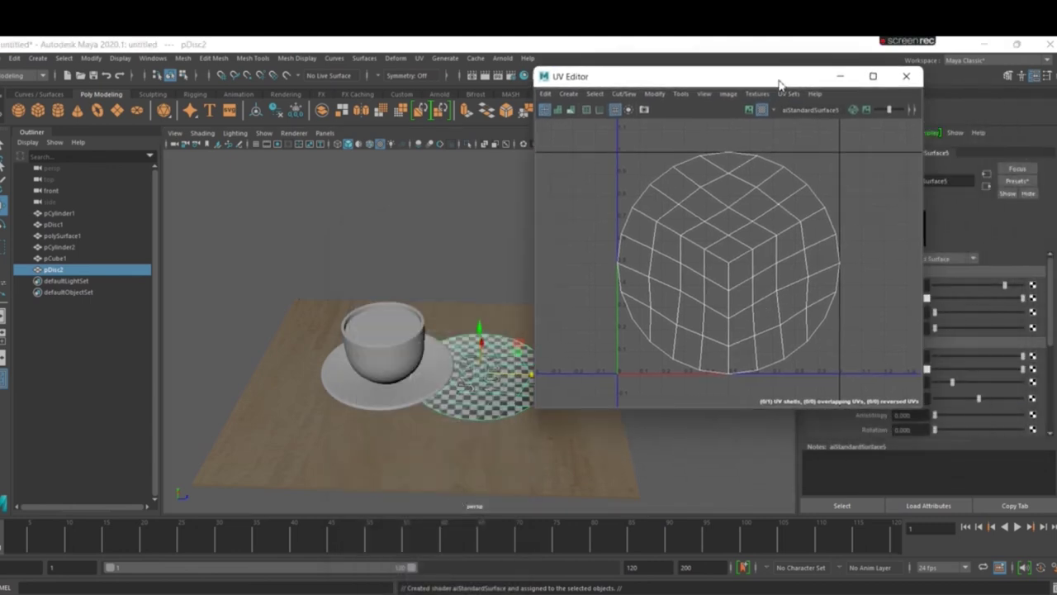
pyautogui.click(1033, 301)
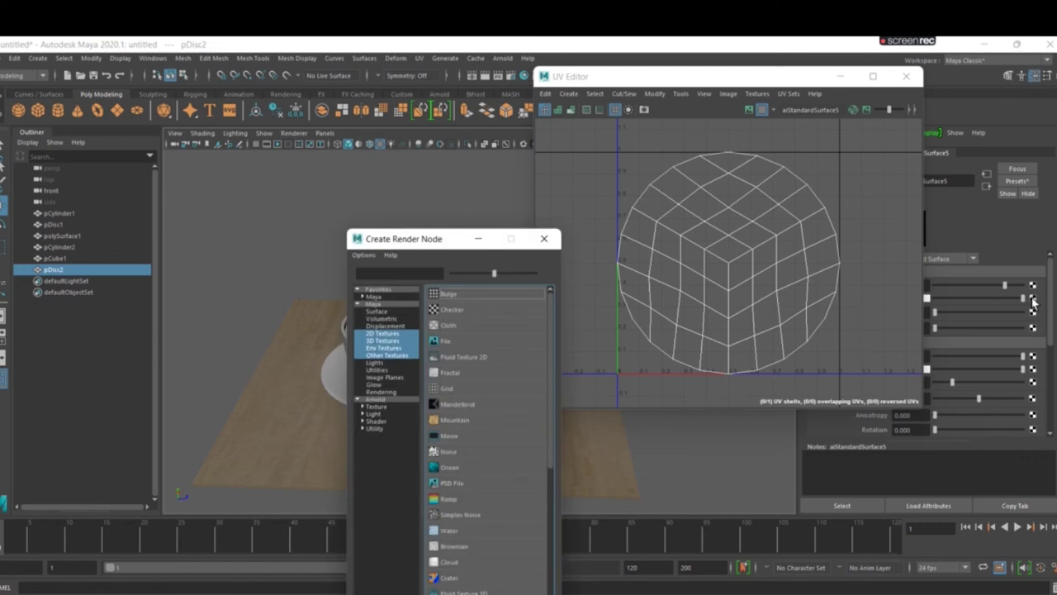
pyautogui.click(492, 346)
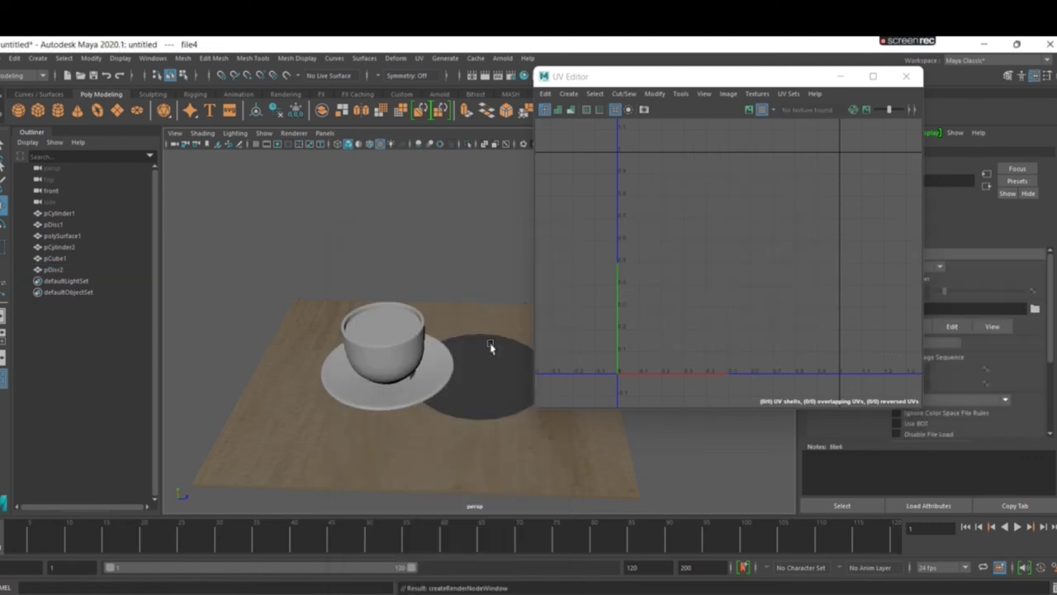
pyautogui.click(1035, 309)
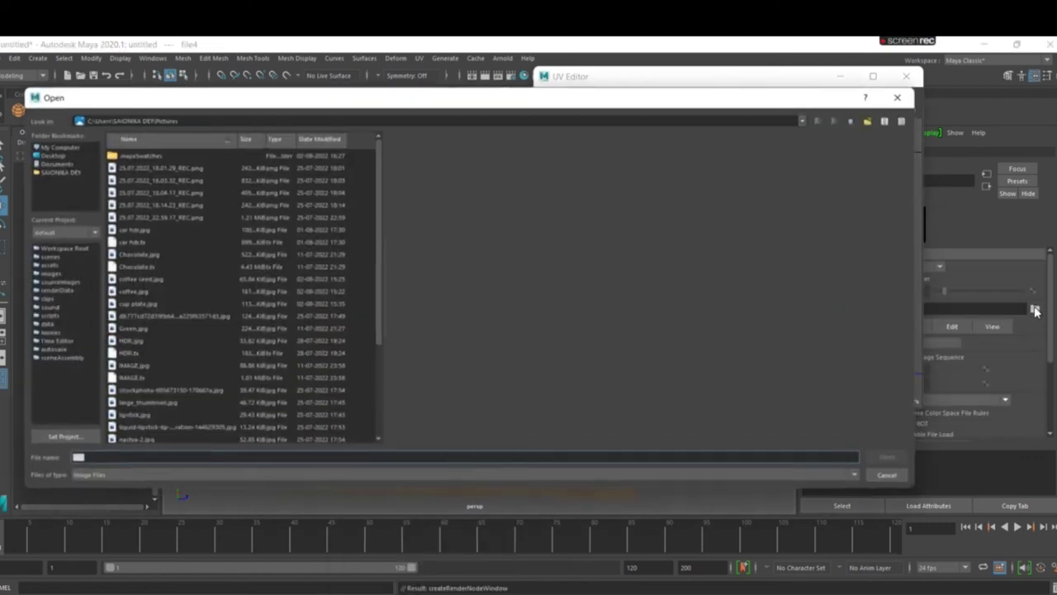
pyautogui.click(144, 280)
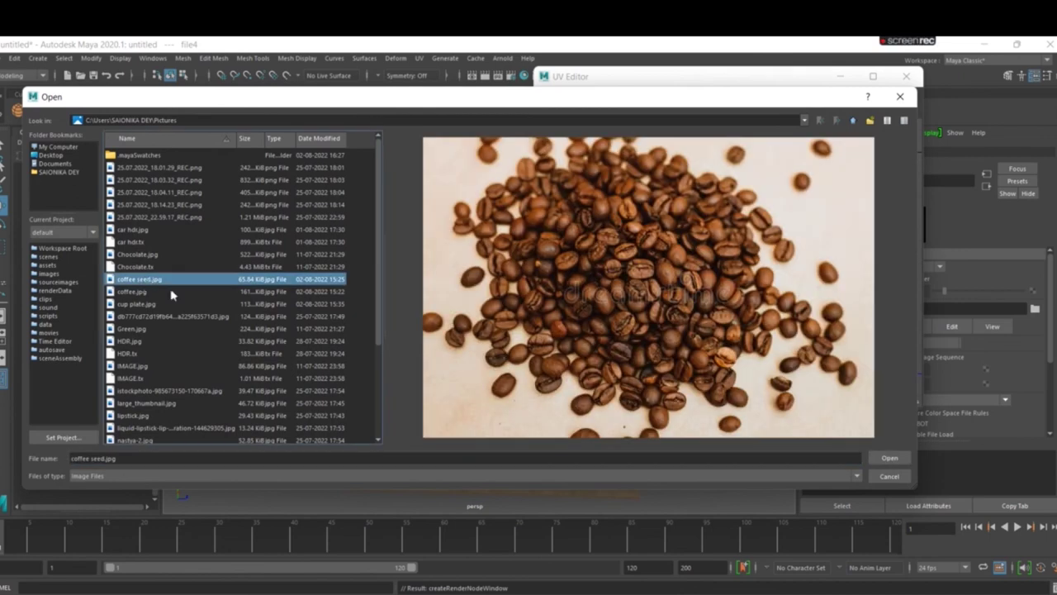
pyautogui.click(890, 457)
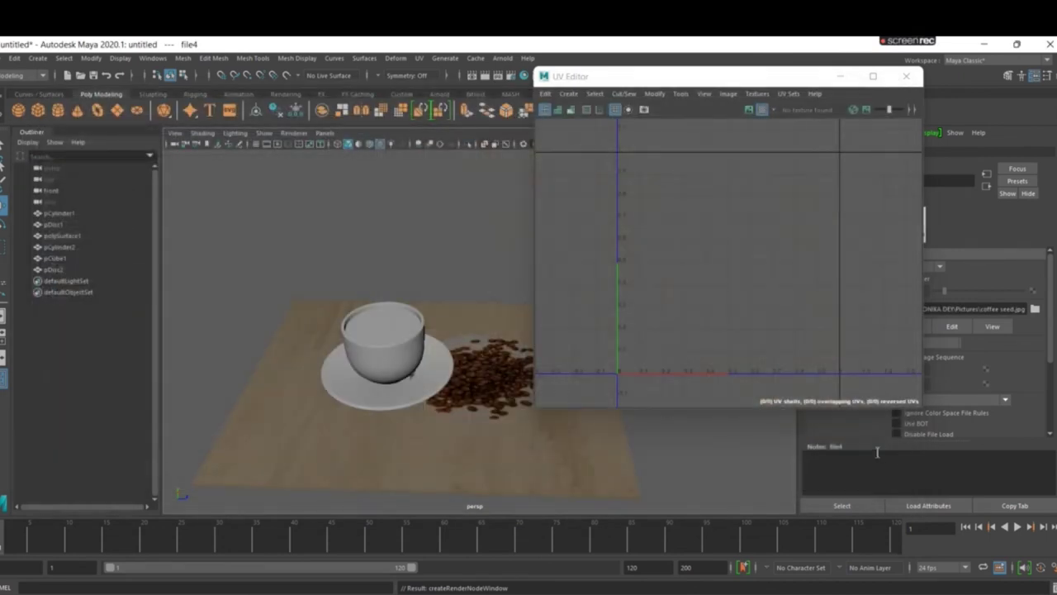
# Step: Select all of pDisc2's UV faces and scale the shell down uniformly
pyautogui.click(493, 365)
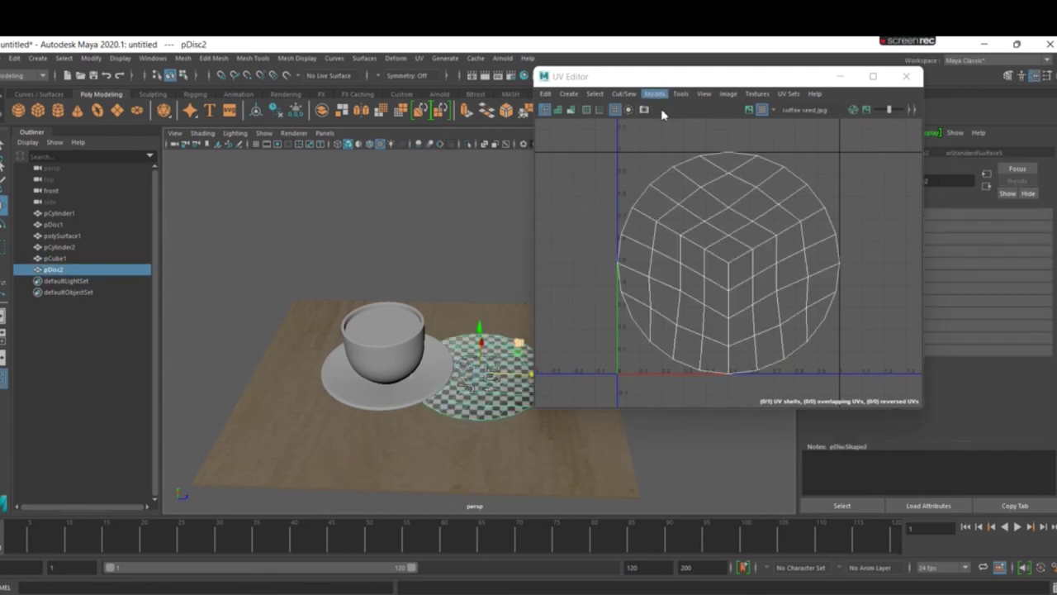
pyautogui.click(761, 110)
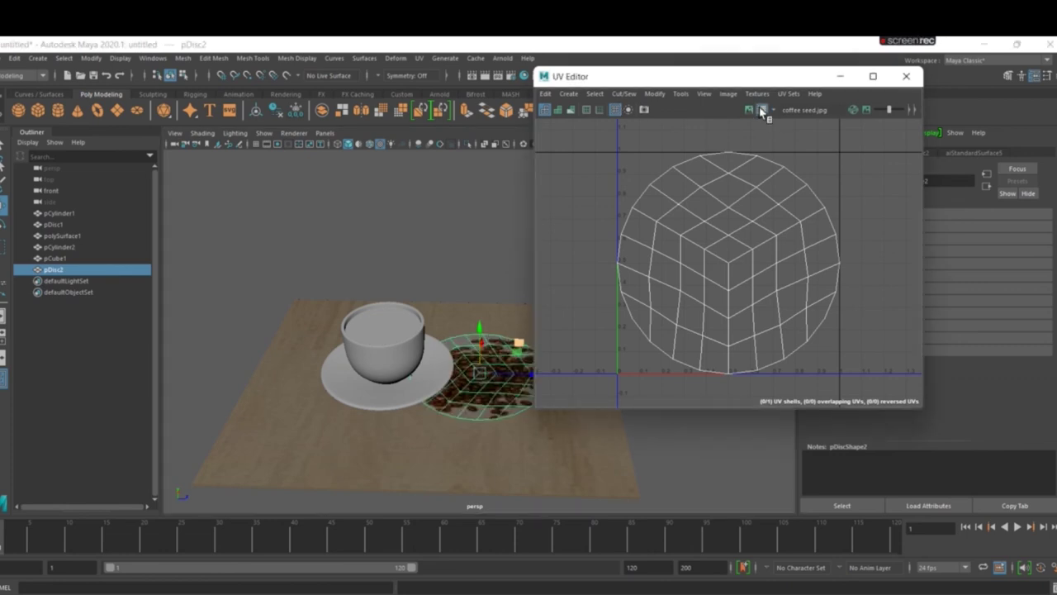
pyautogui.click(762, 109)
pyautogui.moveTo(732, 226)
pyautogui.keyDown('alt'); pyautogui.mouseDown(button='middle')
pyautogui.moveTo(798, 205)
pyautogui.moveTo(723, 225)
pyautogui.mouseUp(button='middle'); pyautogui.keyUp('alt')
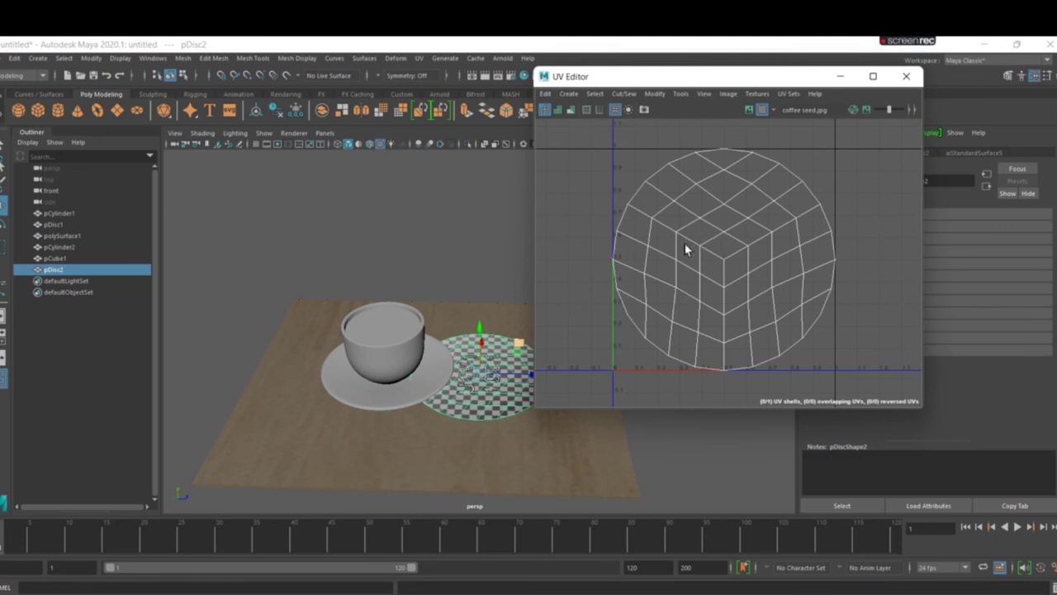
pyautogui.press('r')
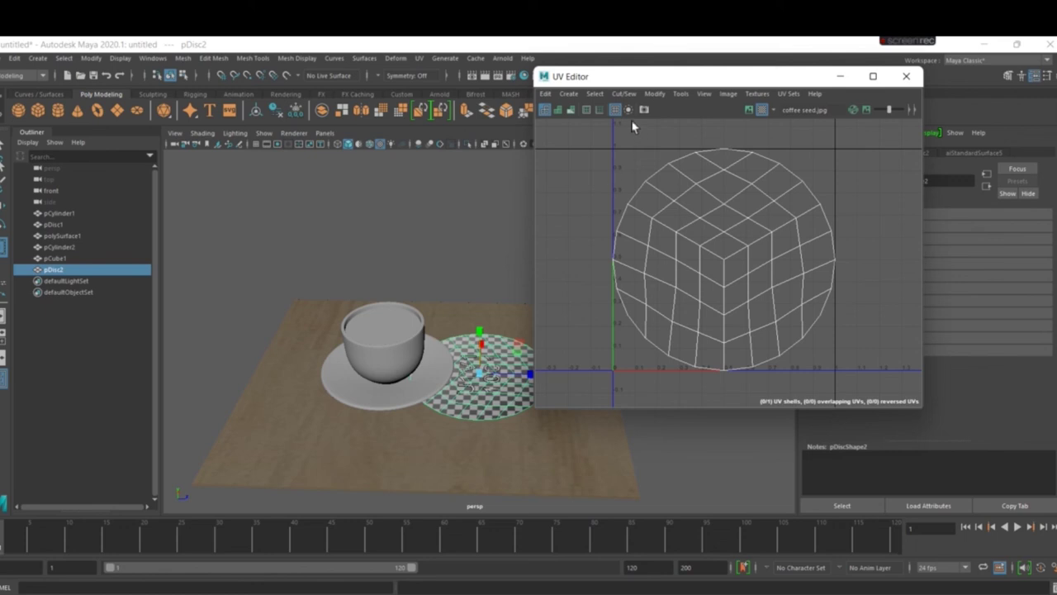
pyautogui.rightClick(729, 304)
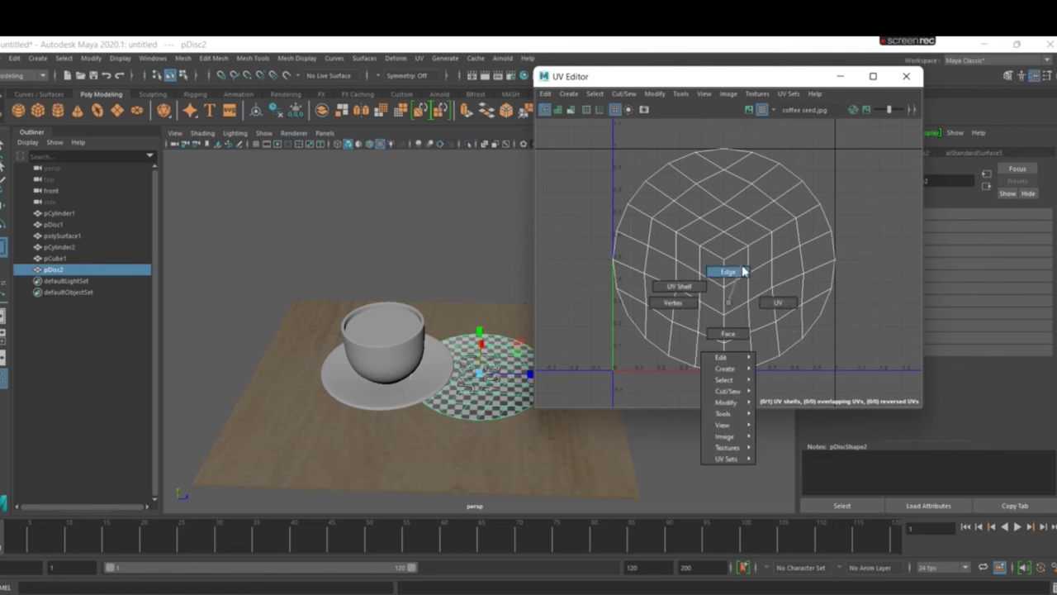
pyautogui.click(728, 333)
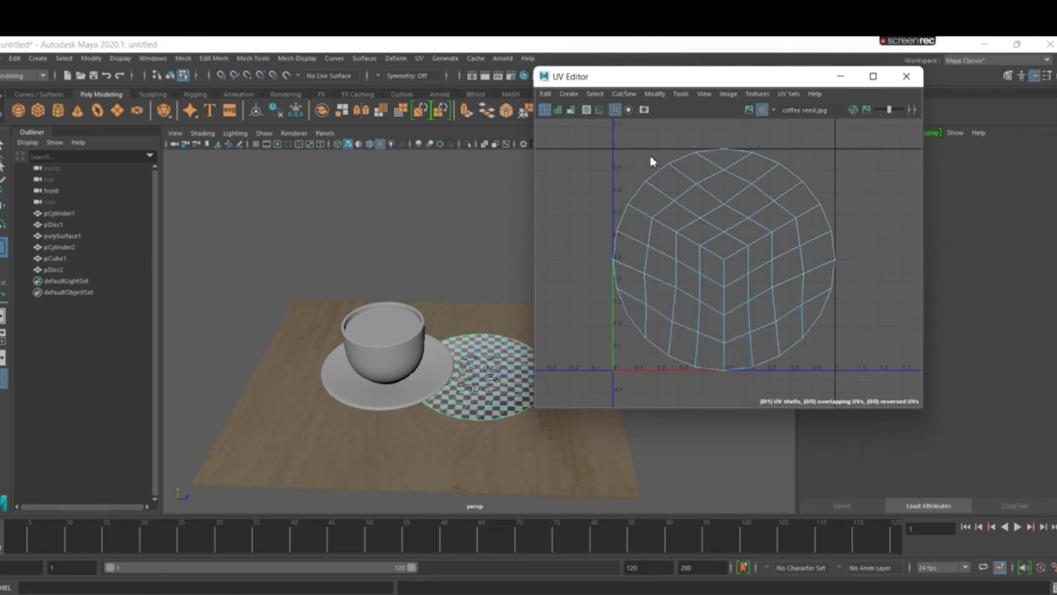
pyautogui.moveTo(611, 172); pyautogui.dragTo(915, 379)
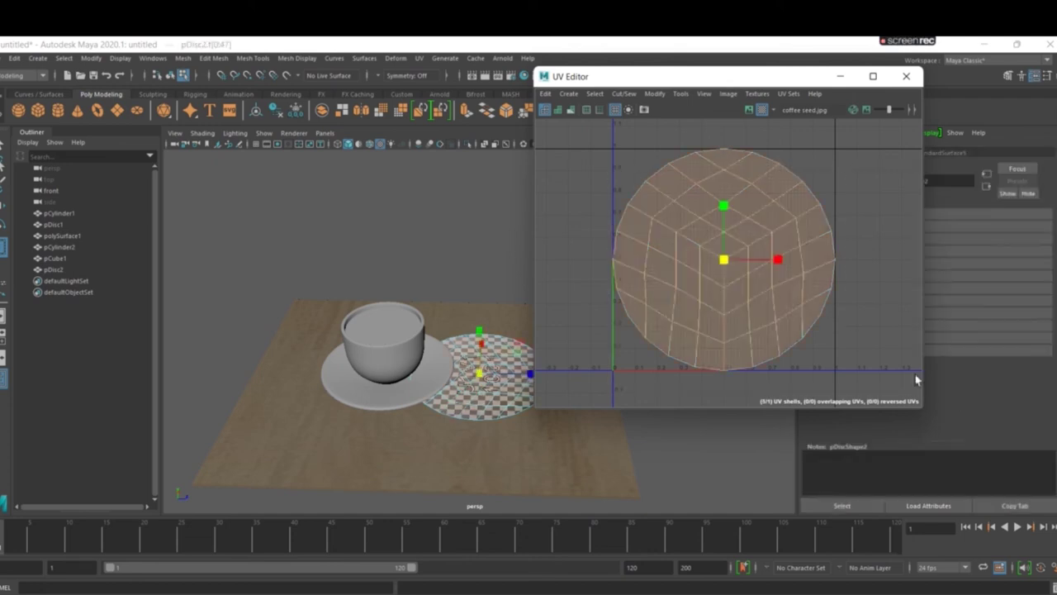
pyautogui.moveTo(724, 260); pyautogui.dragTo(696, 261)
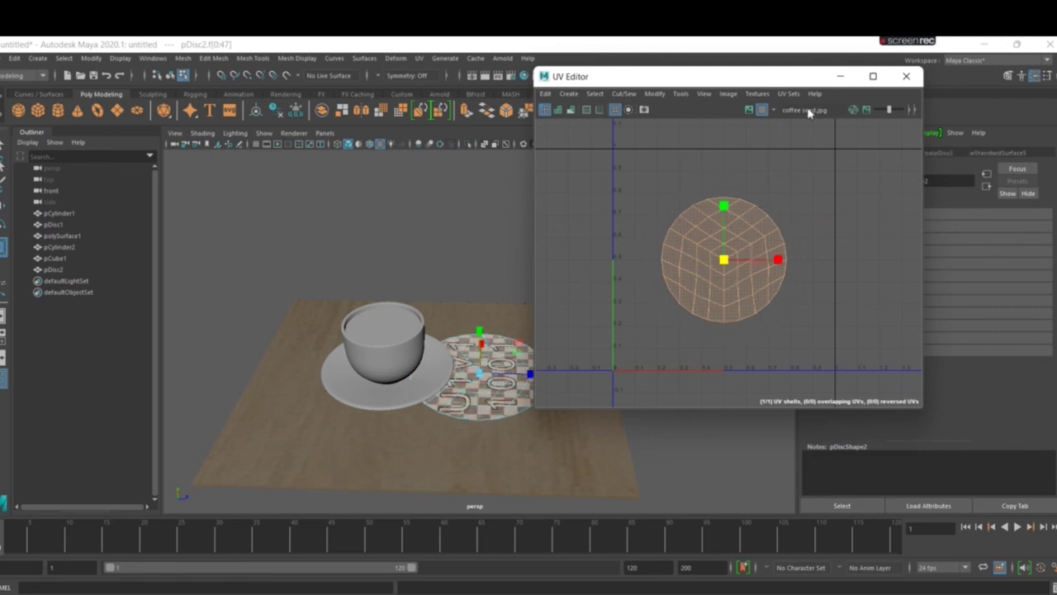
# Step: Show the coffee-seed texture on the disc again and deselect it
pyautogui.click(763, 110)
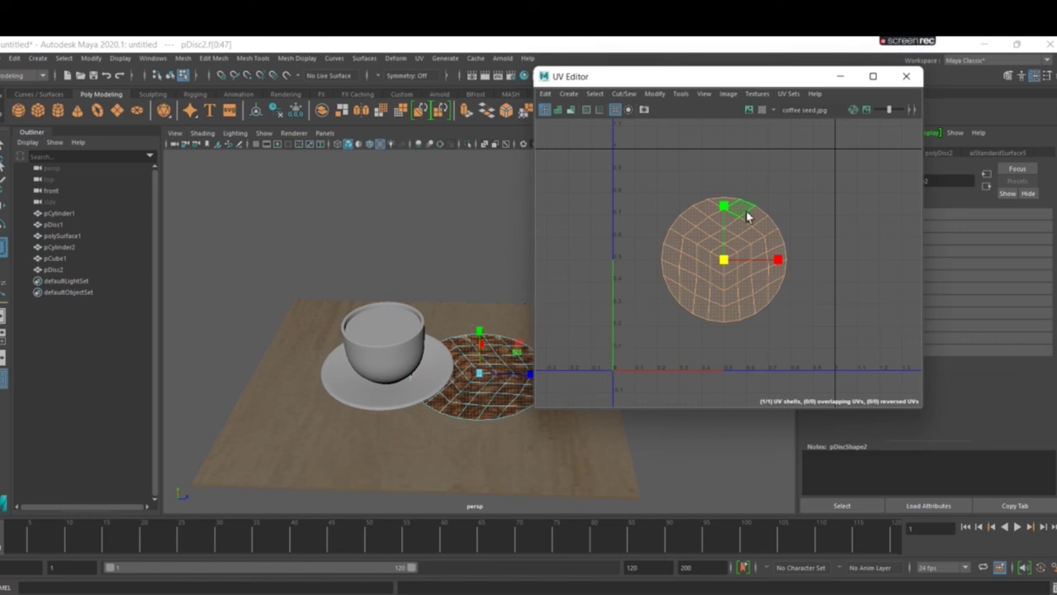
pyautogui.moveTo(746, 217); pyautogui.dragTo(805, 204, button='right')
pyautogui.moveTo(498, 340); pyautogui.dragTo(543, 311, button='right')
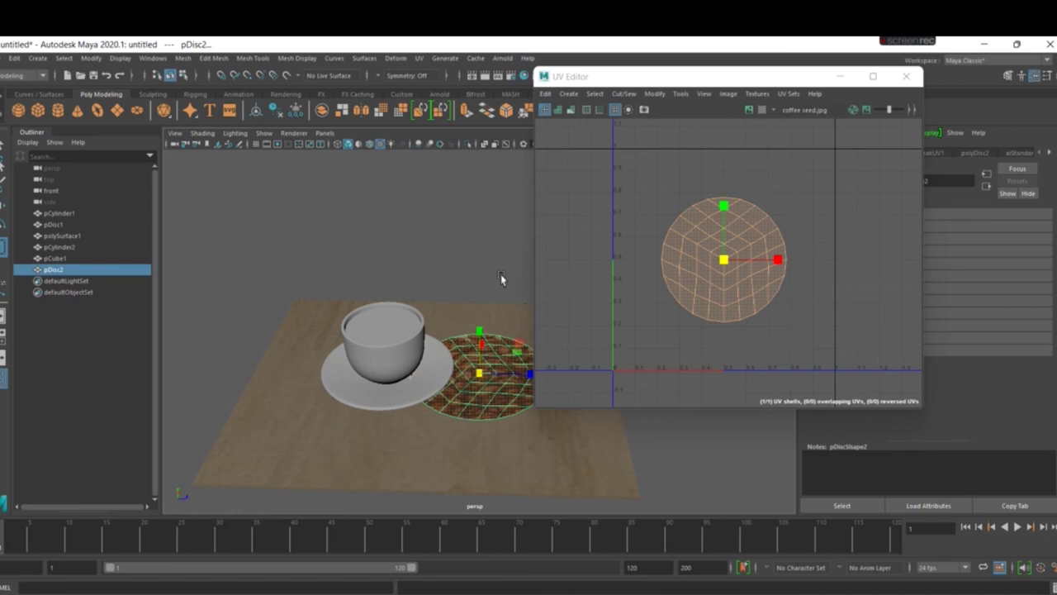
pyautogui.click(500, 277)
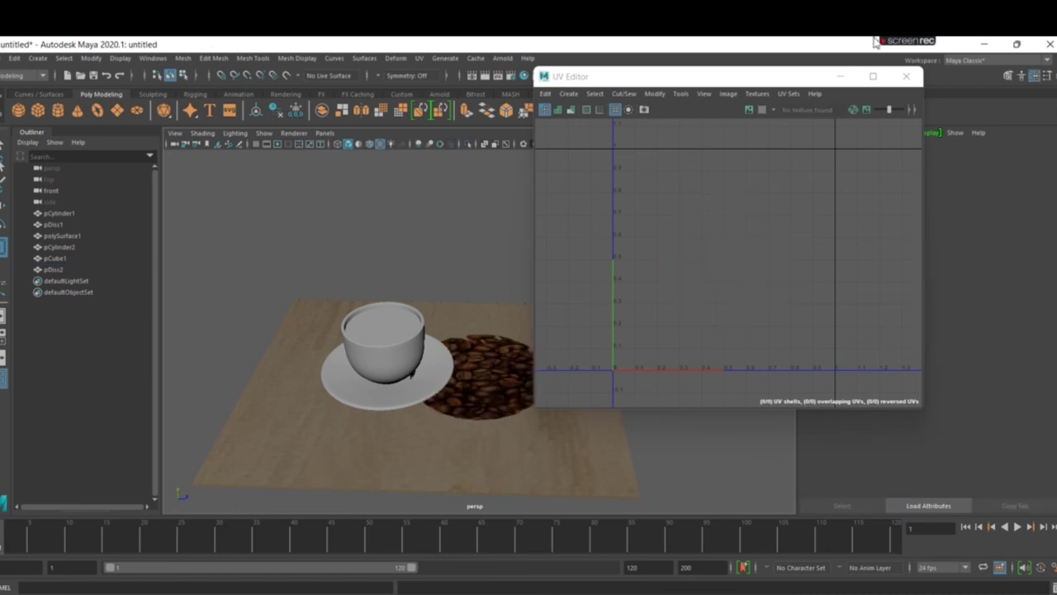
# Step: Close the UV Editor and stretch the coffee-bean disc along one axis
pyautogui.click(915, 75)
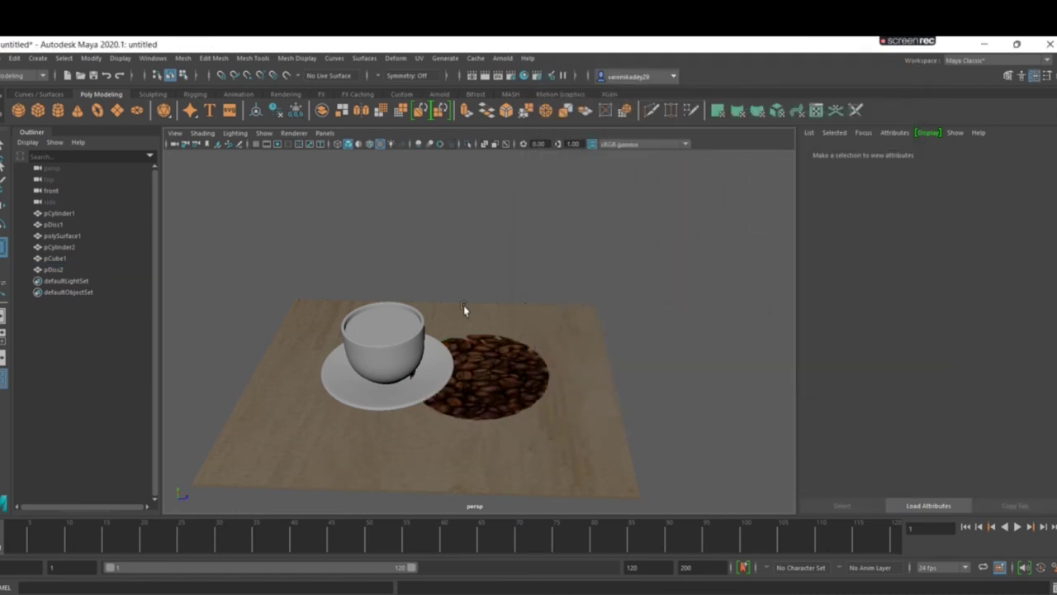
pyautogui.click(387, 395)
pyautogui.keyDown('alt'); pyautogui.moveTo(387, 395); pyautogui.dragTo(483, 389); pyautogui.keyUp('alt')
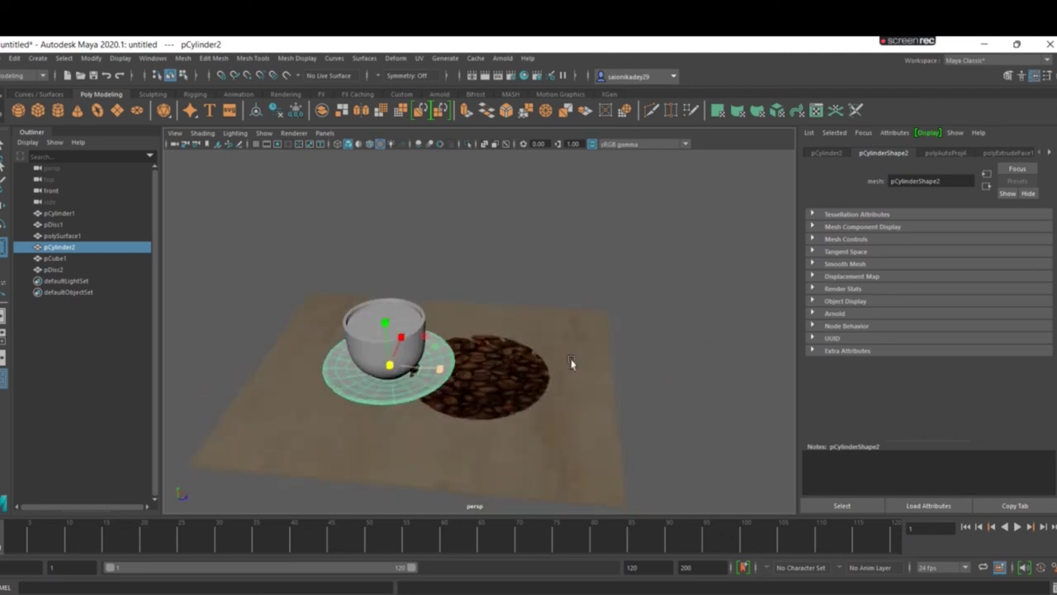
pyautogui.click(484, 391)
pyautogui.press('r')
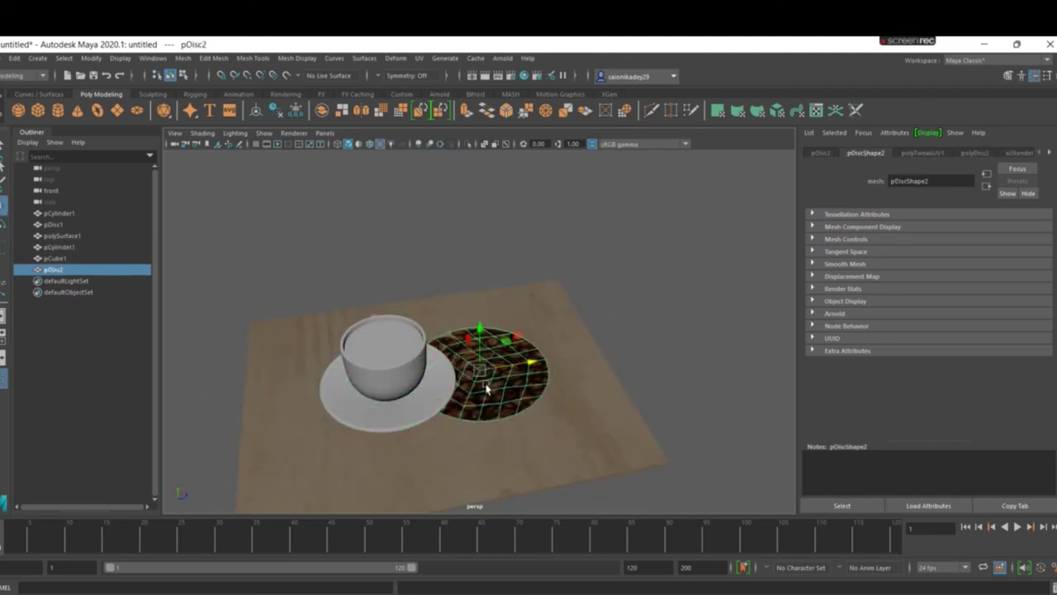
pyautogui.moveTo(522, 366); pyautogui.dragTo(534, 365)
# Step: Reselect the coffee-bean disc and bring up Arnold's list of light types
pyautogui.moveTo(625, 330)
pyautogui.keyDown('alt'); pyautogui.mouseDown()
pyautogui.moveTo(587, 306)
pyautogui.moveTo(627, 306)
pyautogui.moveTo(537, 382)
pyautogui.moveTo(488, 355)
pyautogui.moveTo(528, 363)
pyautogui.moveTo(641, 354)
pyautogui.moveTo(609, 346)
pyautogui.mouseUp(); pyautogui.keyUp('alt')
pyautogui.click(669, 310)
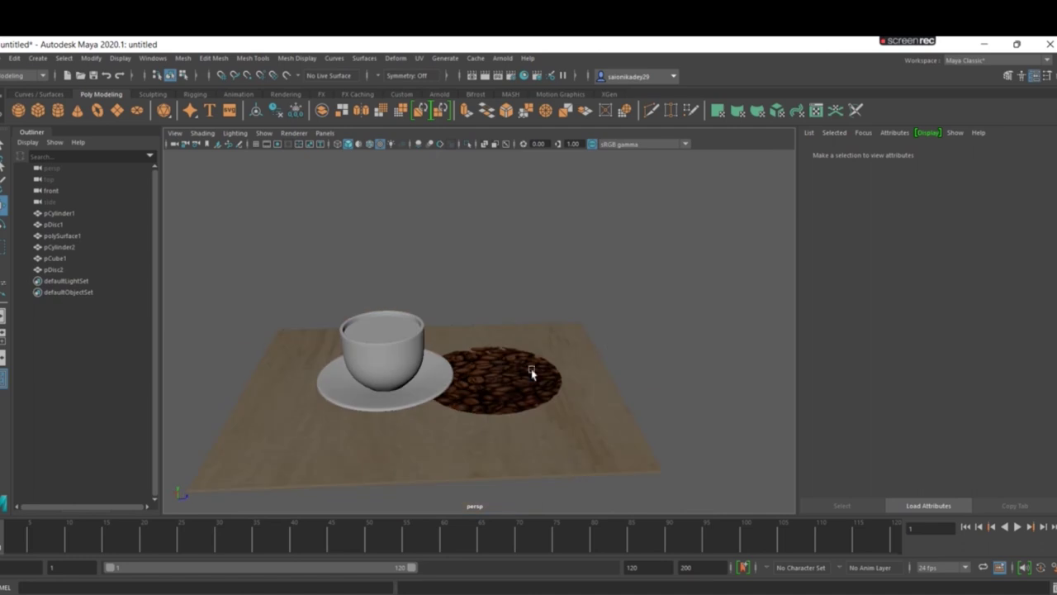
pyautogui.click(485, 393)
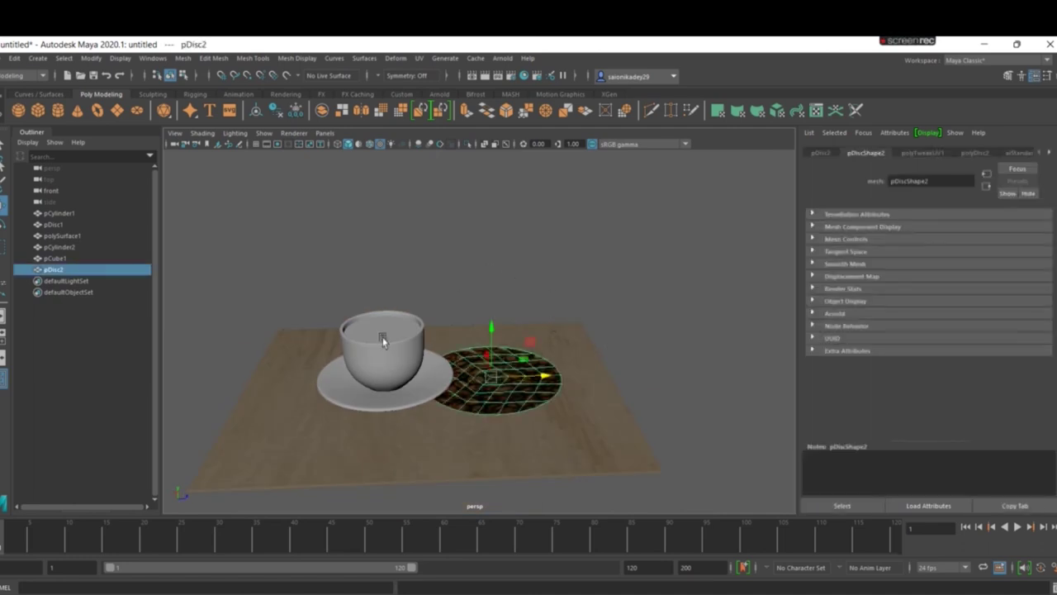
pyautogui.click(399, 395)
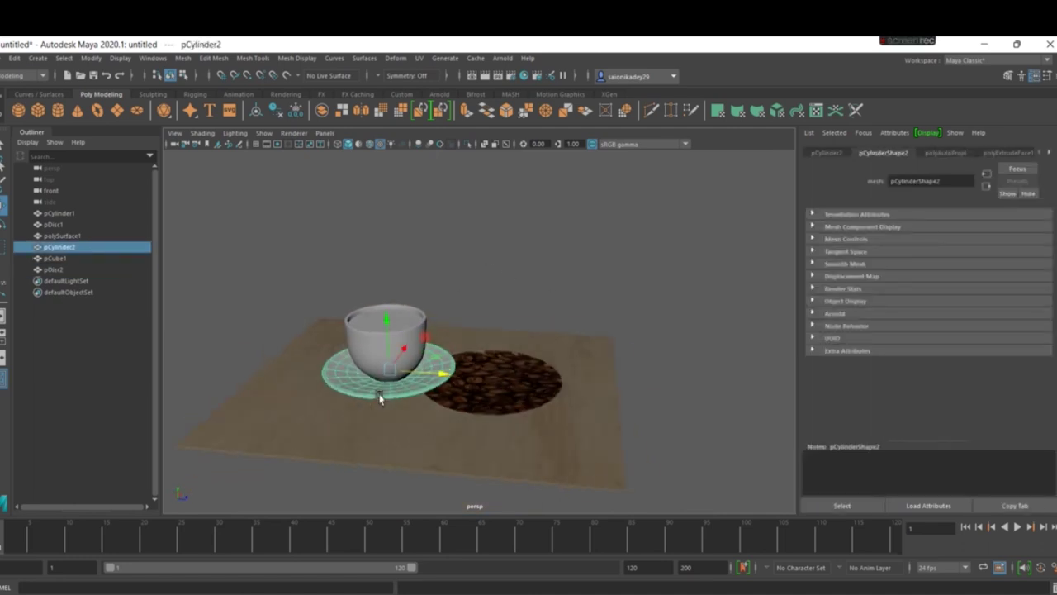
pyautogui.moveTo(513, 83)
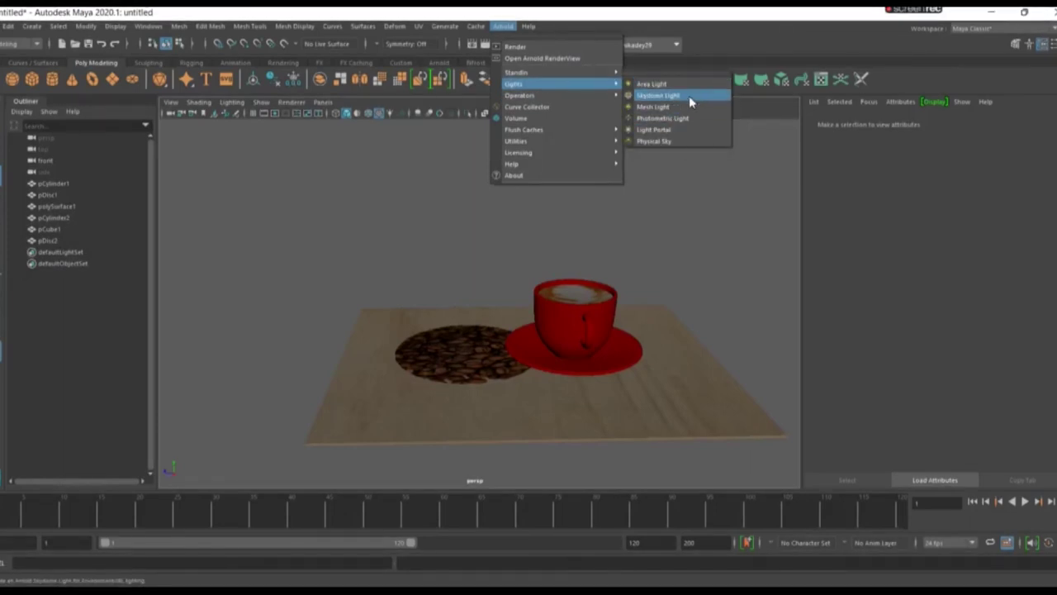
# Step: Create an aiSkyDomeLight whose Color uses a file texture loading hdr coffee.jpg
pyautogui.click(689, 96)
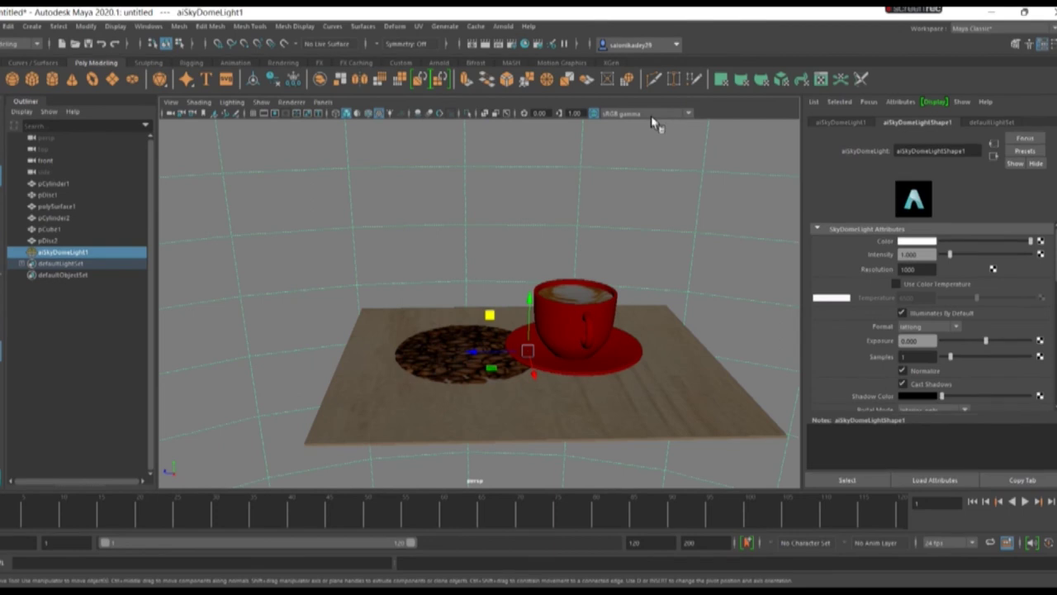
pyautogui.click(1041, 241)
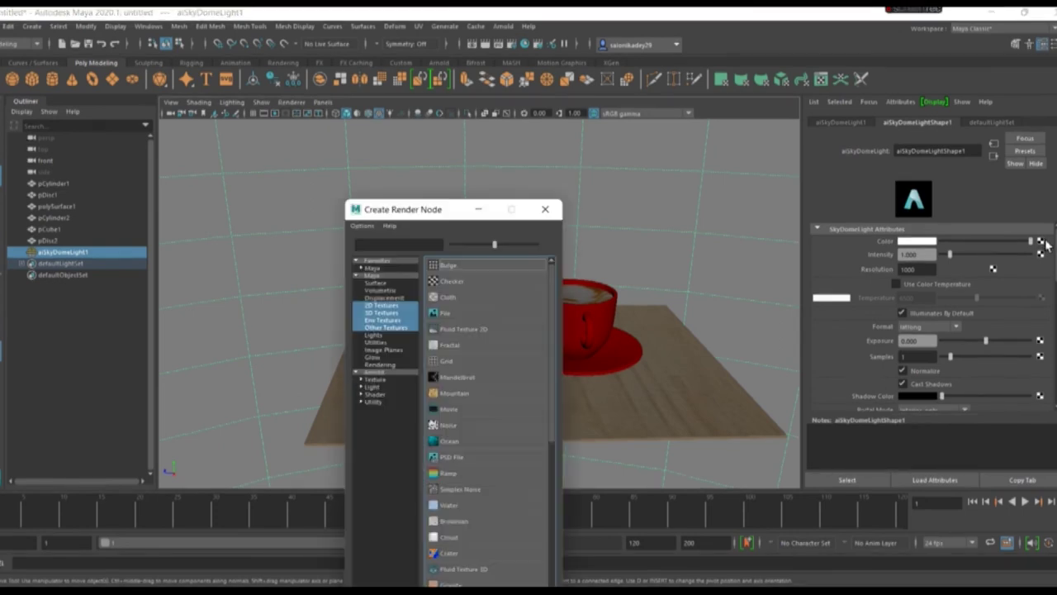
pyautogui.click(492, 313)
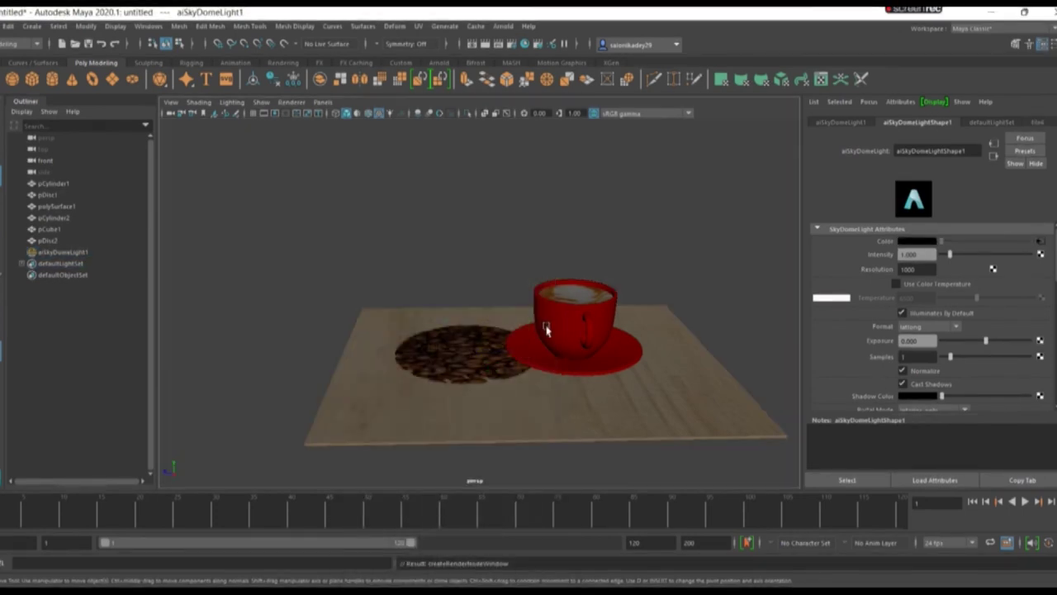
pyautogui.click(1043, 281)
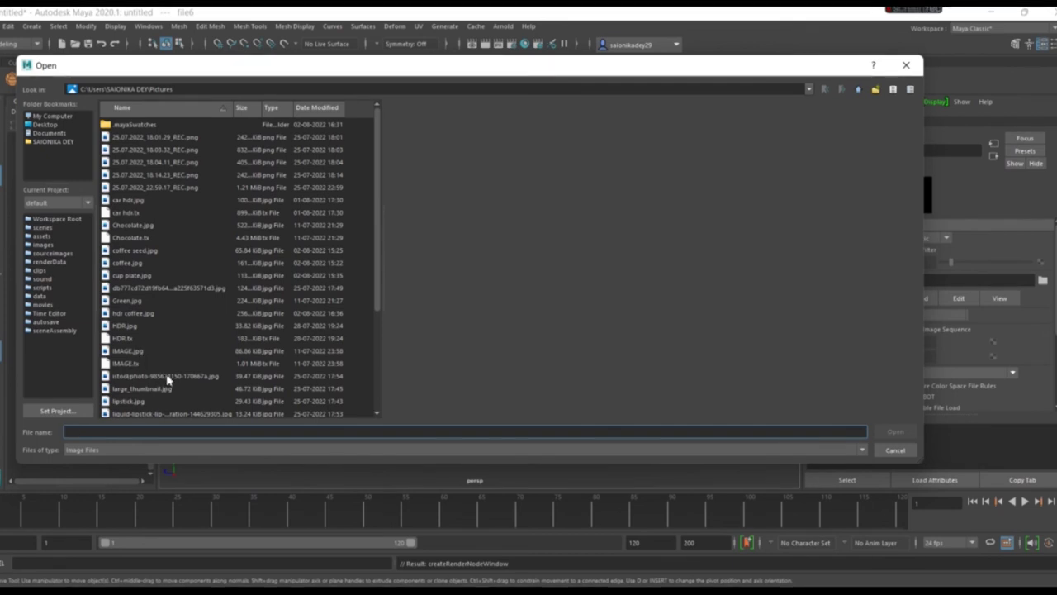
pyautogui.click(382, 216)
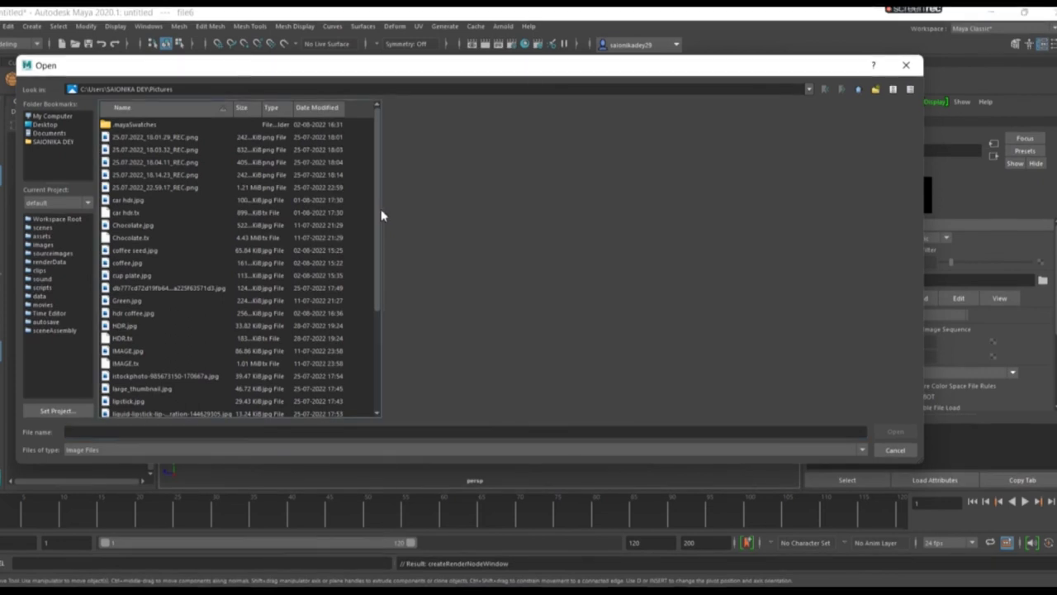
pyautogui.click(203, 314)
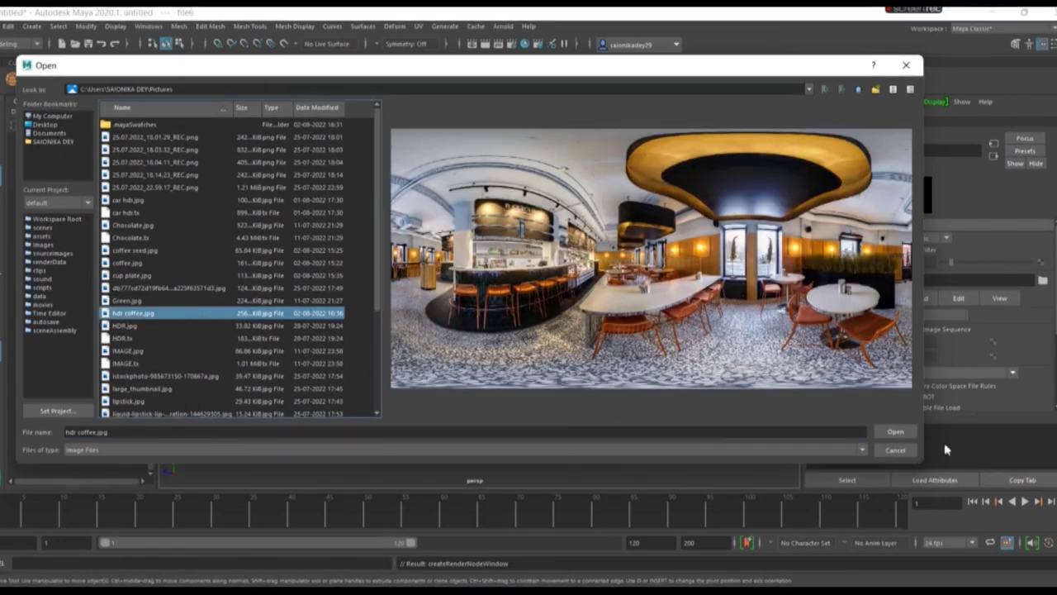
pyautogui.click(897, 431)
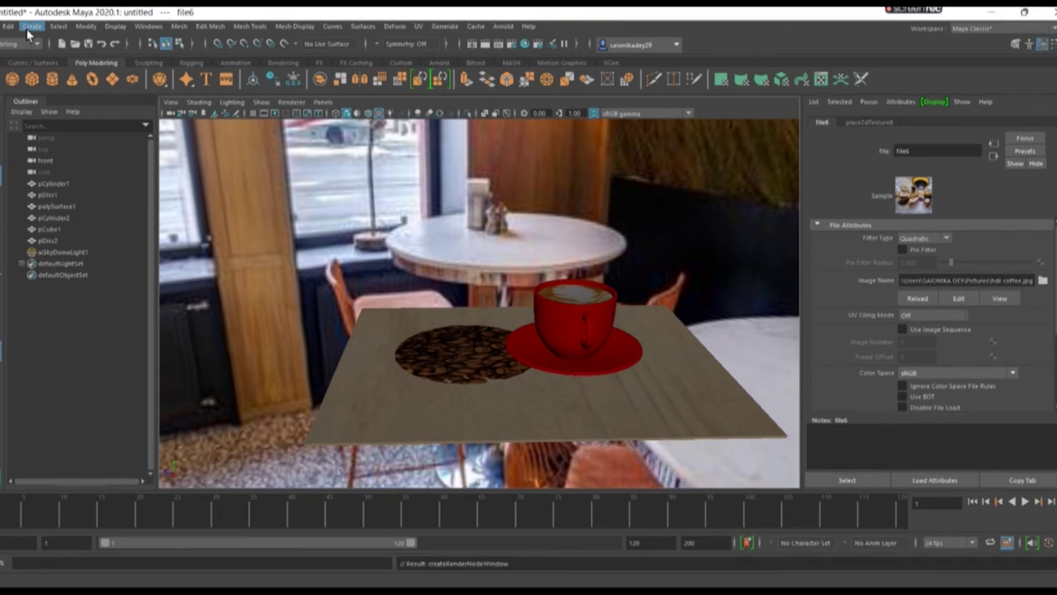
# Step: Create camera1, look through it, and frame the cup, saucer and bean disc from above
pyautogui.click(30, 27)
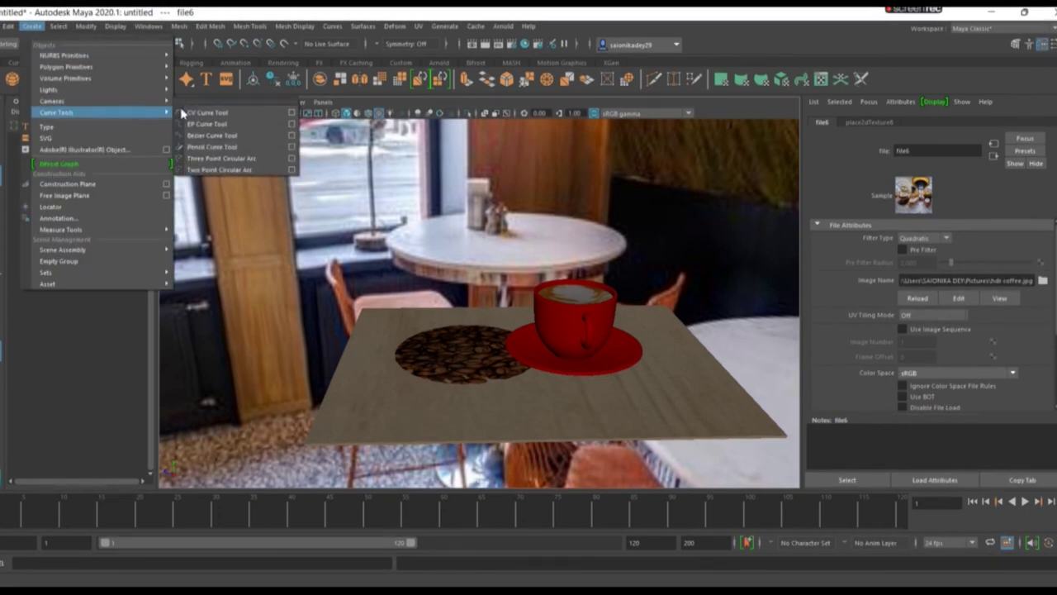
pyautogui.click(197, 106)
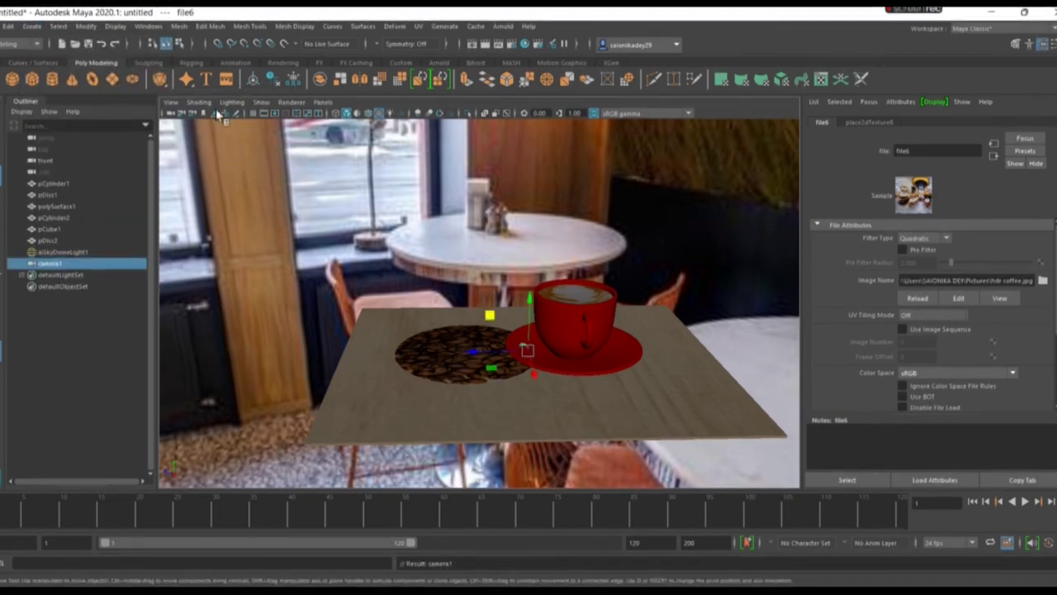
pyautogui.click(320, 102)
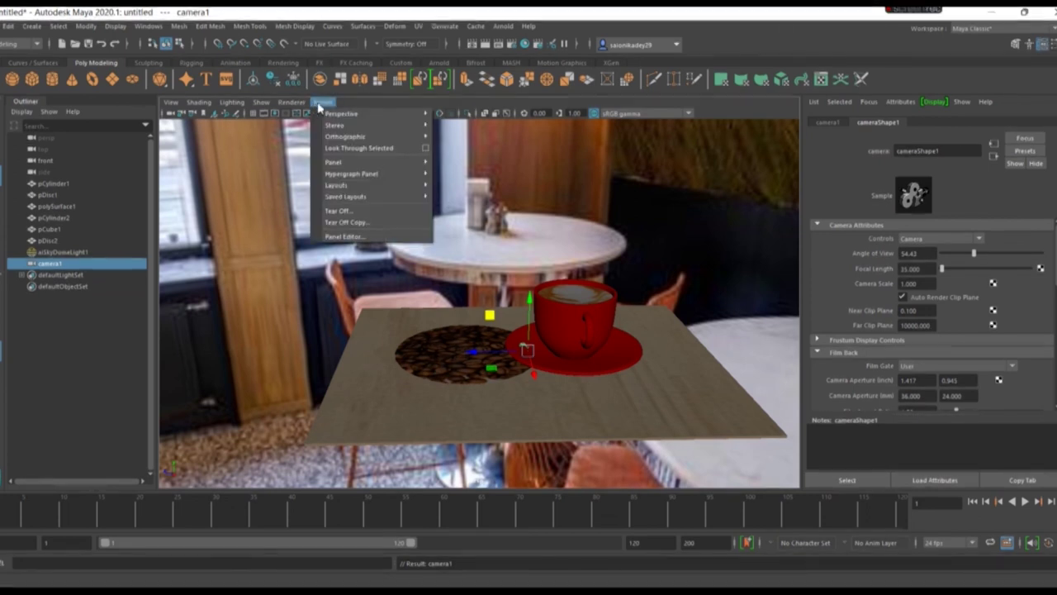
pyautogui.moveTo(355, 113)
pyautogui.click(450, 117)
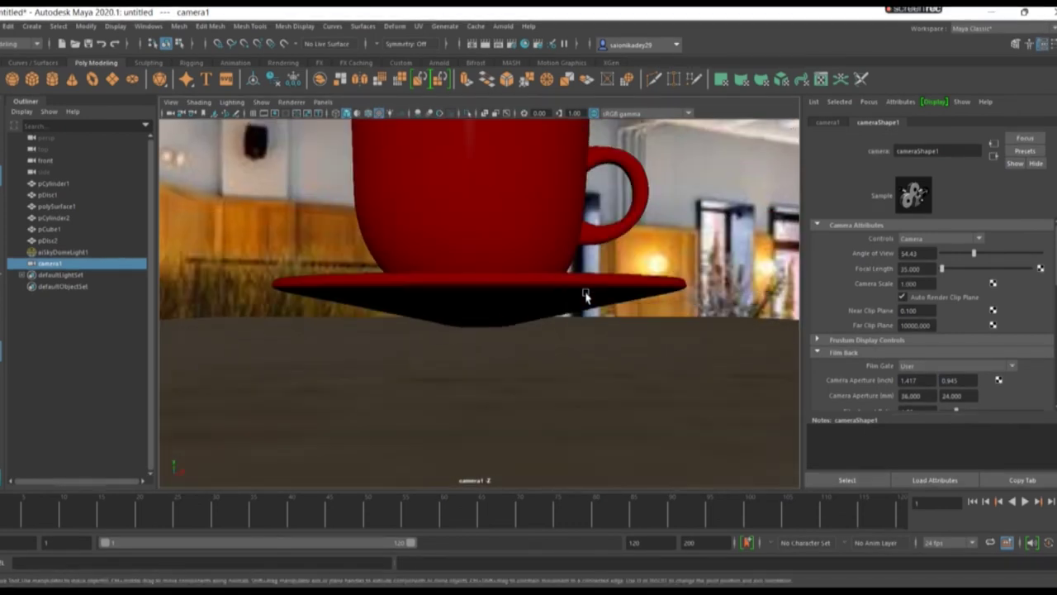
pyautogui.scroll(-2, 585, 295)
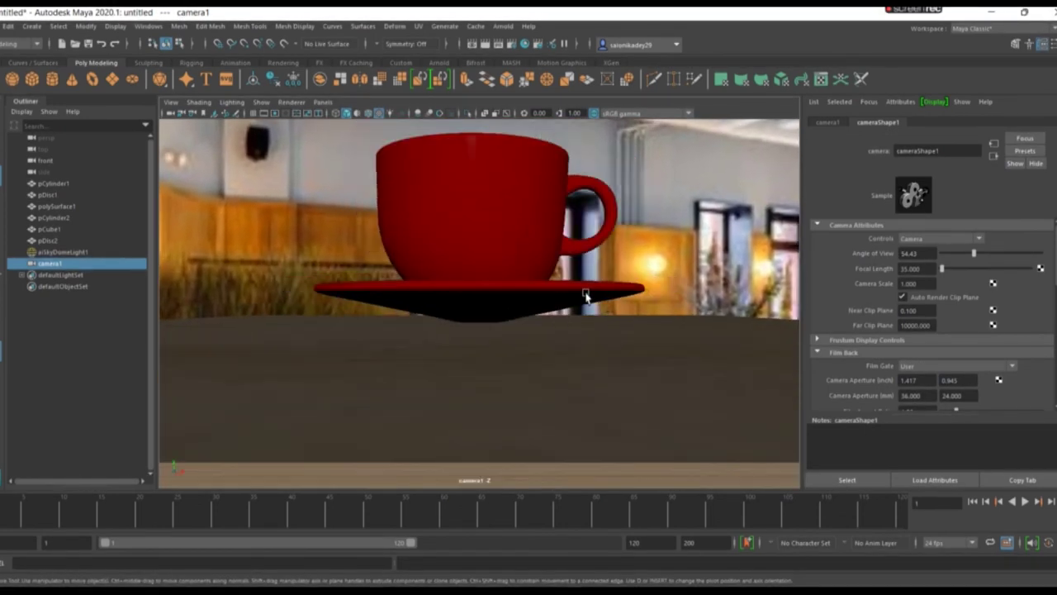
pyautogui.moveTo(585, 296)
pyautogui.keyDown('alt'); pyautogui.mouseDown()
pyautogui.moveTo(602, 327)
pyautogui.moveTo(636, 347)
pyautogui.moveTo(723, 332)
pyautogui.moveTo(626, 377)
pyautogui.moveTo(597, 378)
pyautogui.moveTo(629, 352)
pyautogui.moveTo(503, 330)
pyautogui.moveTo(491, 303)
pyautogui.moveTo(443, 337)
pyautogui.mouseUp(); pyautogui.keyUp('alt')
# Step: Show the resolution gate and scale the pCube1 tabletop until it fills camera1's frame
pyautogui.click(272, 113)
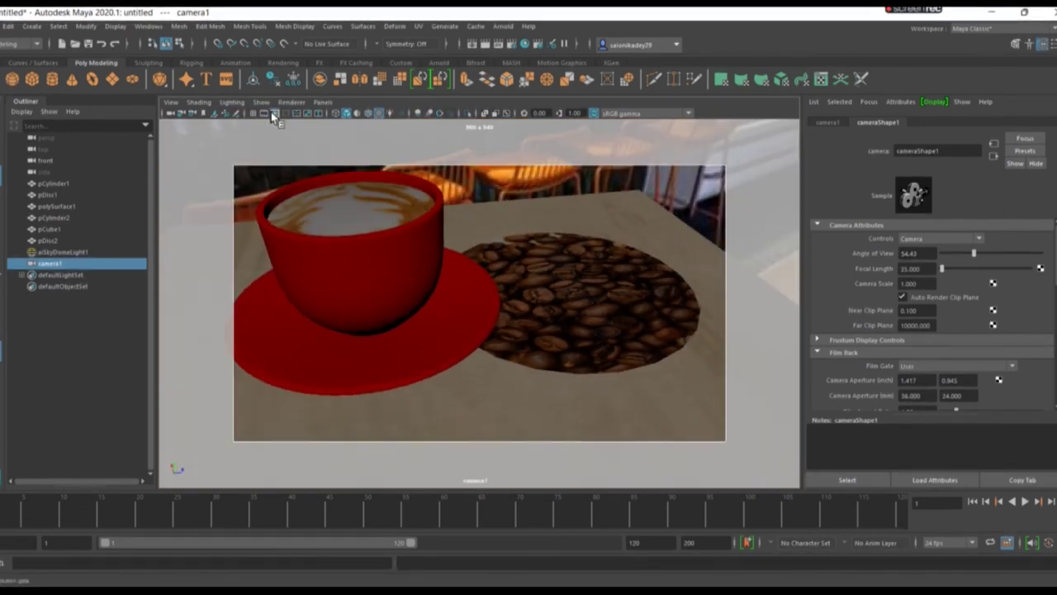
pyautogui.moveTo(472, 242)
pyautogui.keyDown('alt'); pyautogui.mouseDown()
pyautogui.moveTo(539, 251)
pyautogui.moveTo(578, 208)
pyautogui.mouseUp(); pyautogui.keyUp('alt')
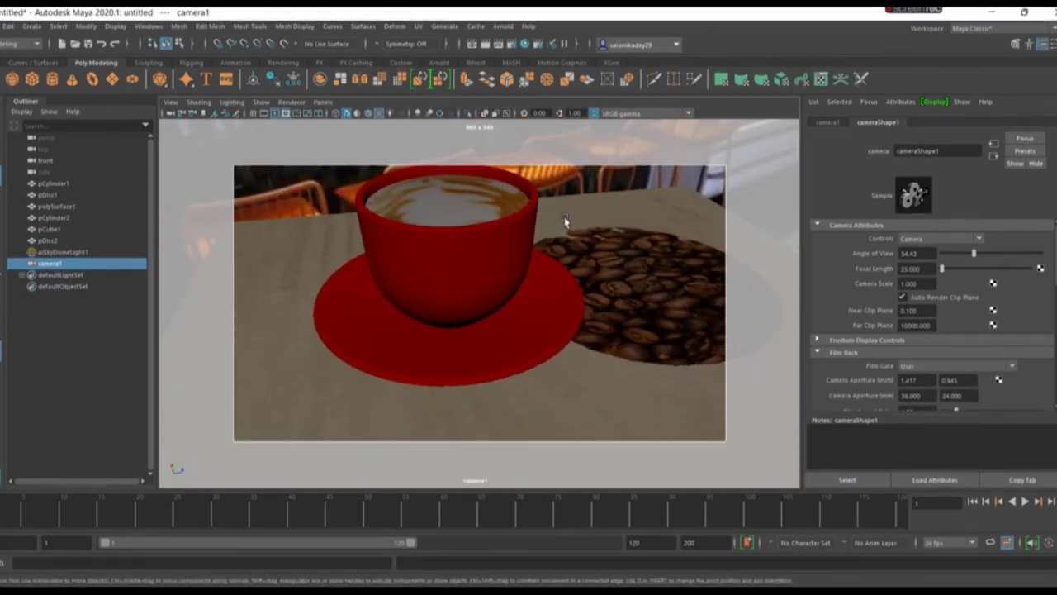
pyautogui.click(583, 203)
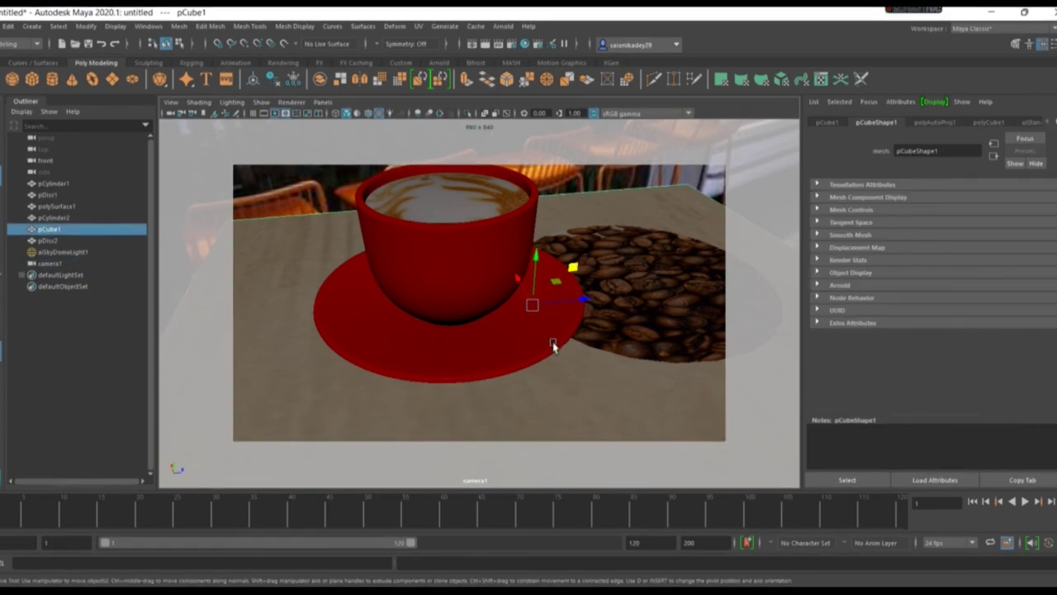
pyautogui.press('r')
pyautogui.moveTo(533, 308); pyautogui.dragTo(750, 259)
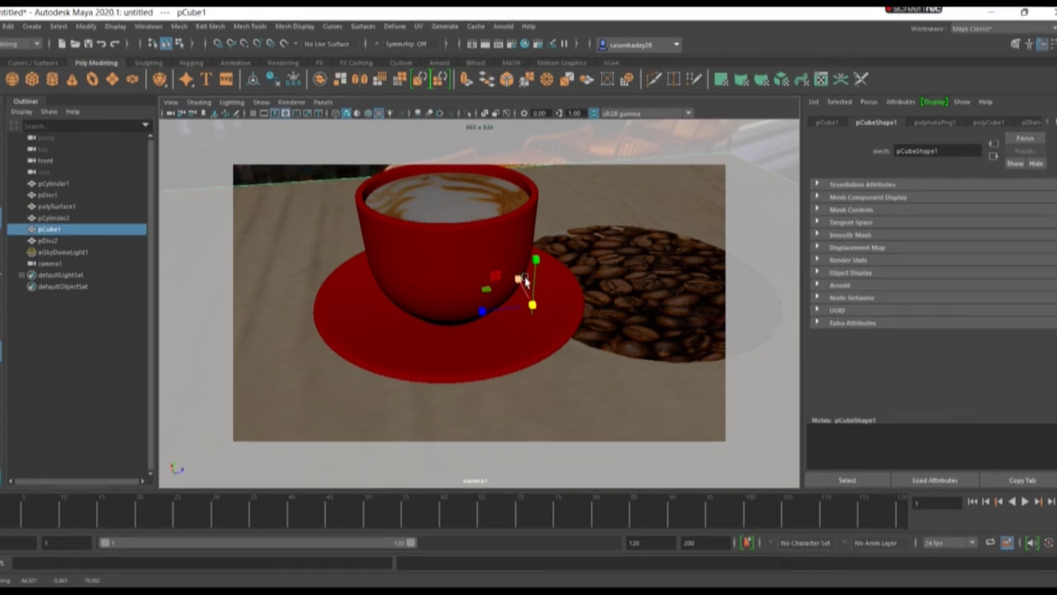
pyautogui.moveTo(525, 282); pyautogui.dragTo(531, 302)
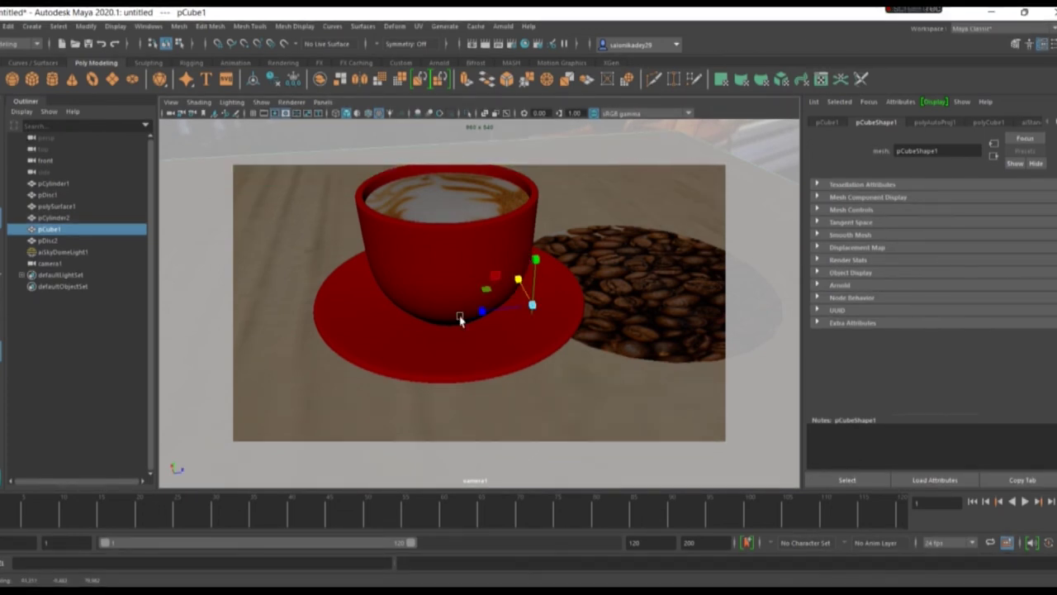
pyautogui.keyDown('alt'); pyautogui.moveTo(460, 316); pyautogui.dragTo(397, 343, button='middle'); pyautogui.keyUp('alt')
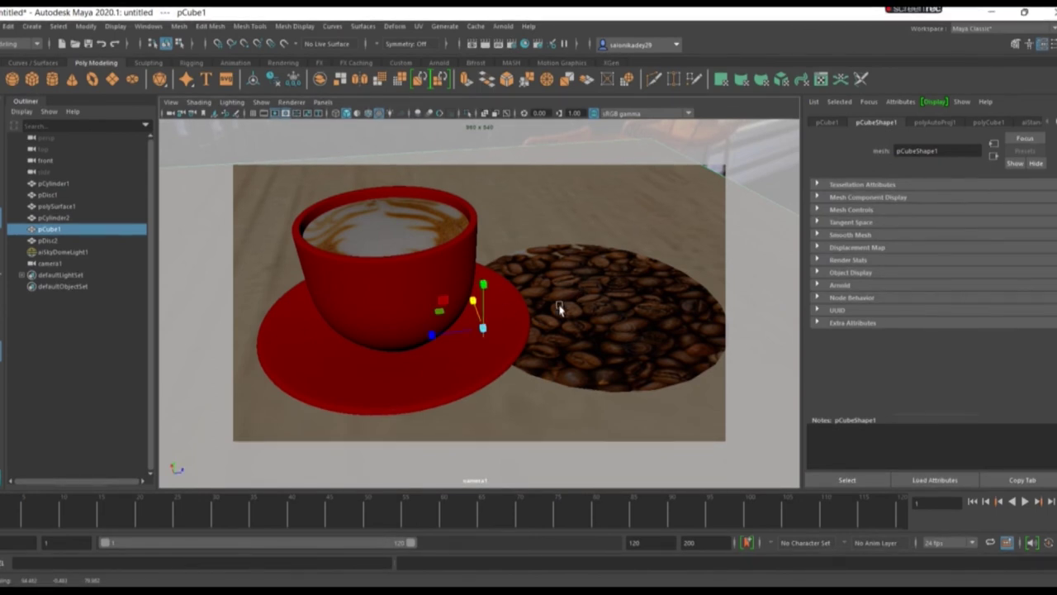
pyautogui.moveTo(431, 335); pyautogui.dragTo(414, 345)
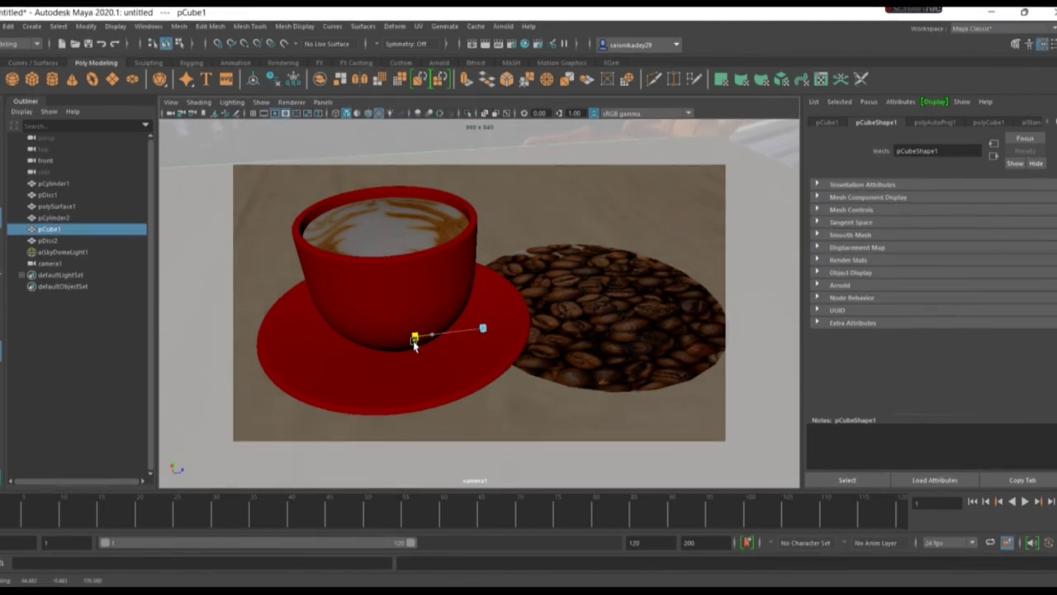
pyautogui.keyDown('alt'); pyautogui.moveTo(311, 281); pyautogui.dragTo(301, 285); pyautogui.keyUp('alt')
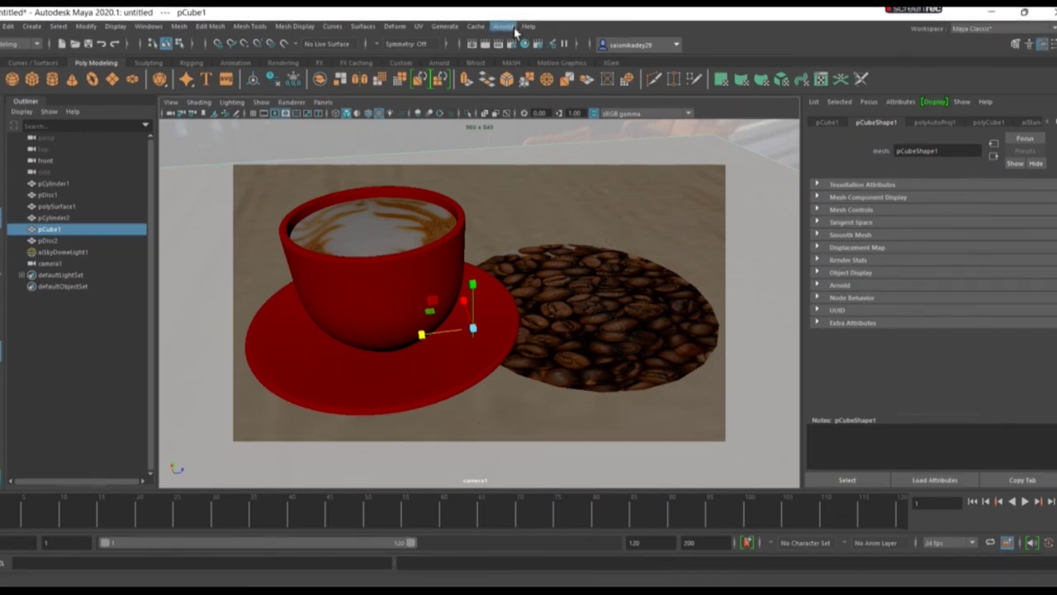
# Step: Render camera1's 960×540 view in the Arnold RenderView, then restore the Maya window
pyautogui.click(506, 26)
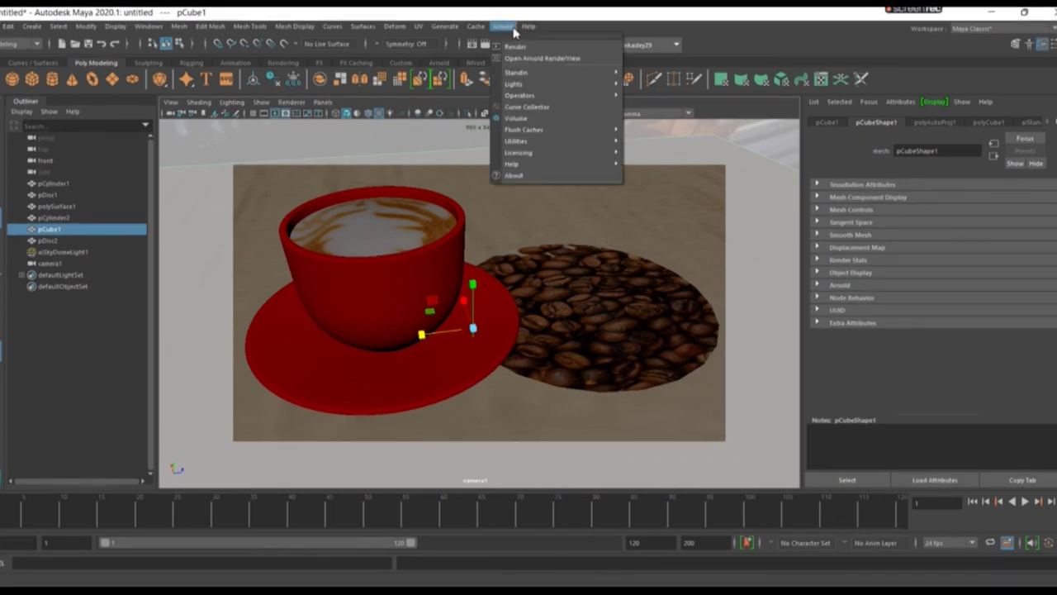
pyautogui.click(544, 59)
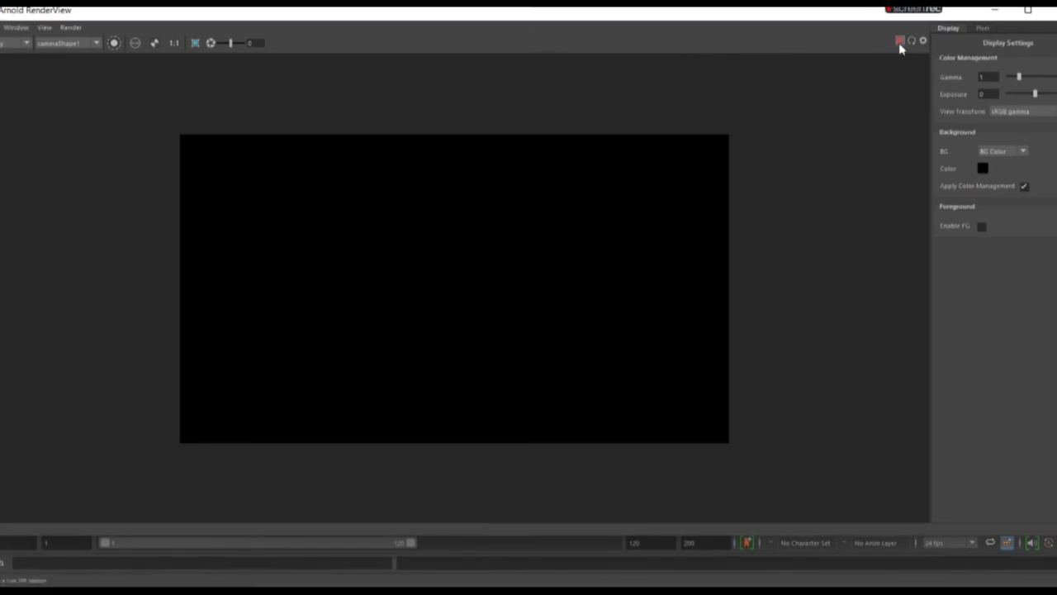
pyautogui.click(903, 43)
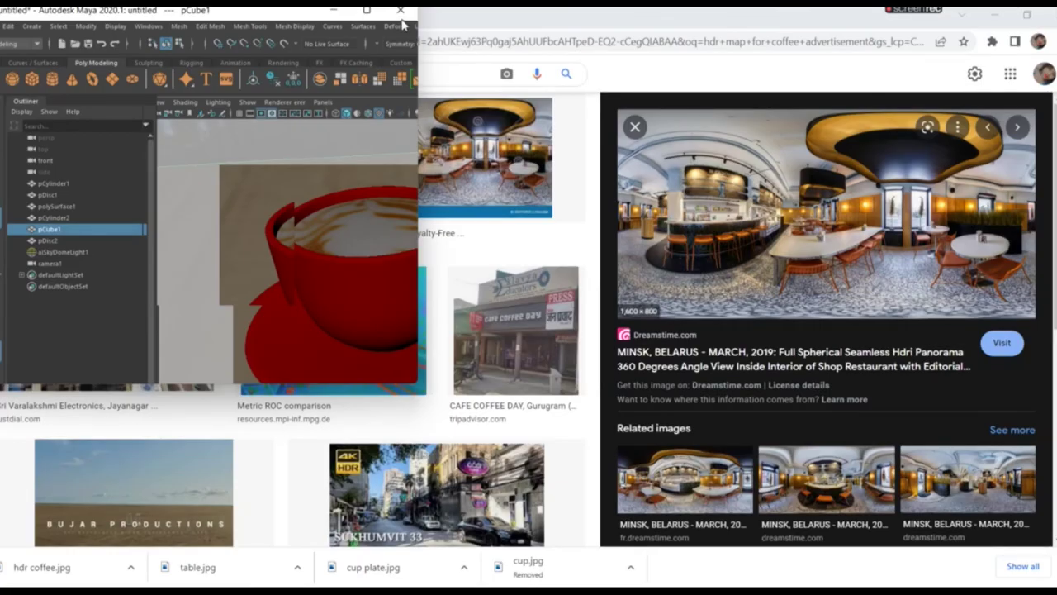
pyautogui.click(368, 10)
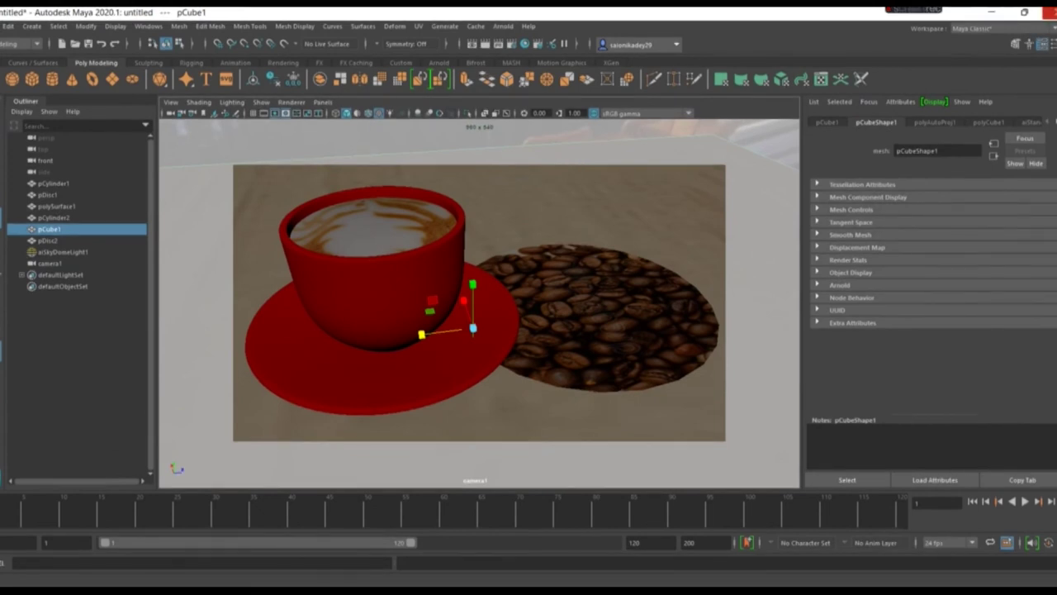
# Step: Move pDisc2 down onto the tabletop and re-render camera1 in the Arnold RenderView
pyautogui.click(617, 290)
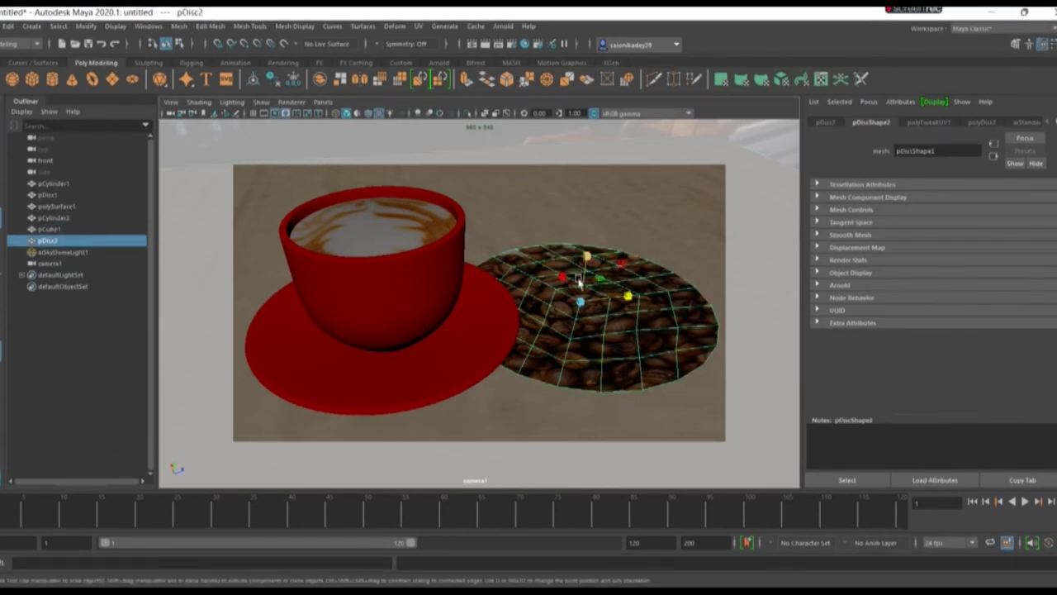
pyautogui.moveTo(586, 252)
pyautogui.mouseDown()
pyautogui.moveTo(581, 279)
pyautogui.moveTo(607, 266)
pyautogui.mouseUp()
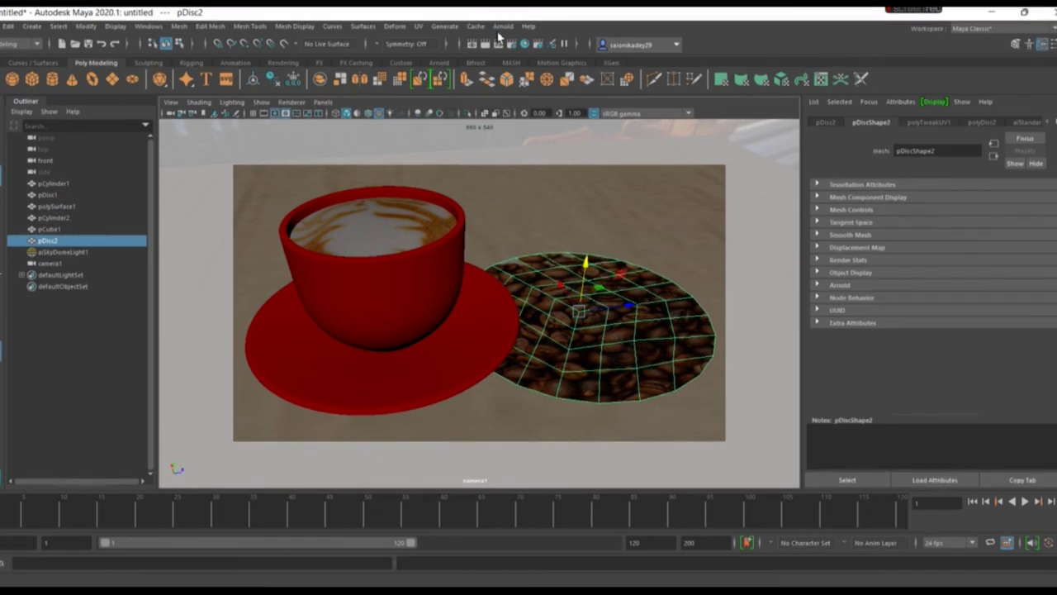
pyautogui.click(502, 26)
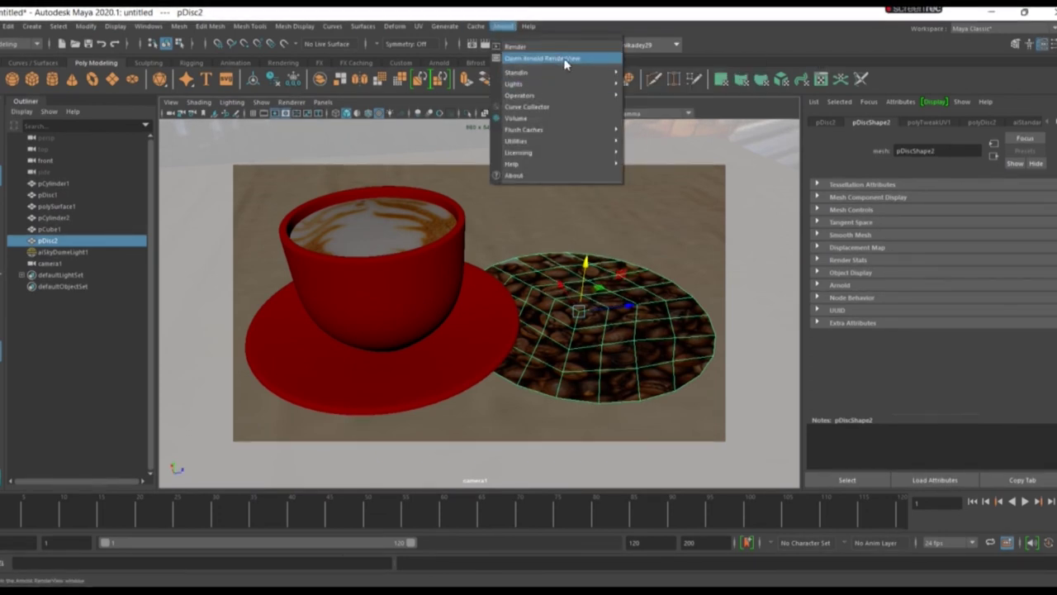
pyautogui.click(565, 61)
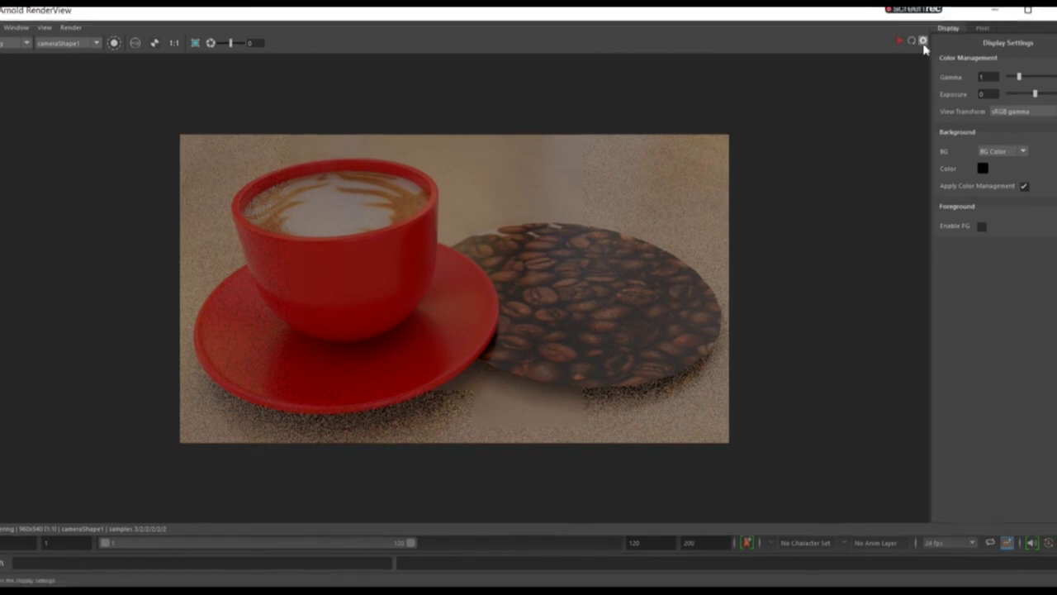
pyautogui.click(924, 41)
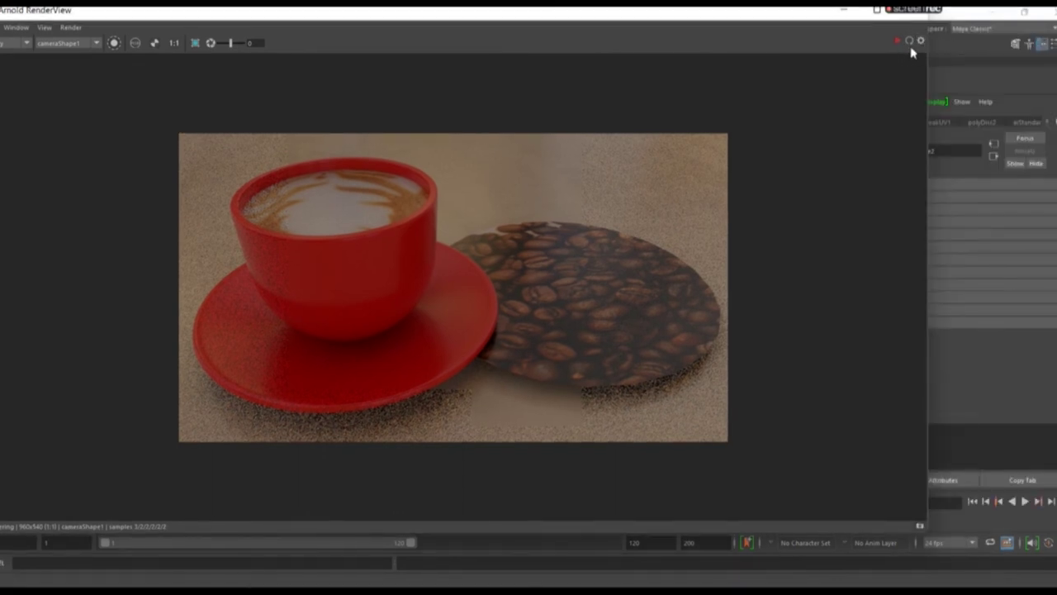
pyautogui.click(898, 43)
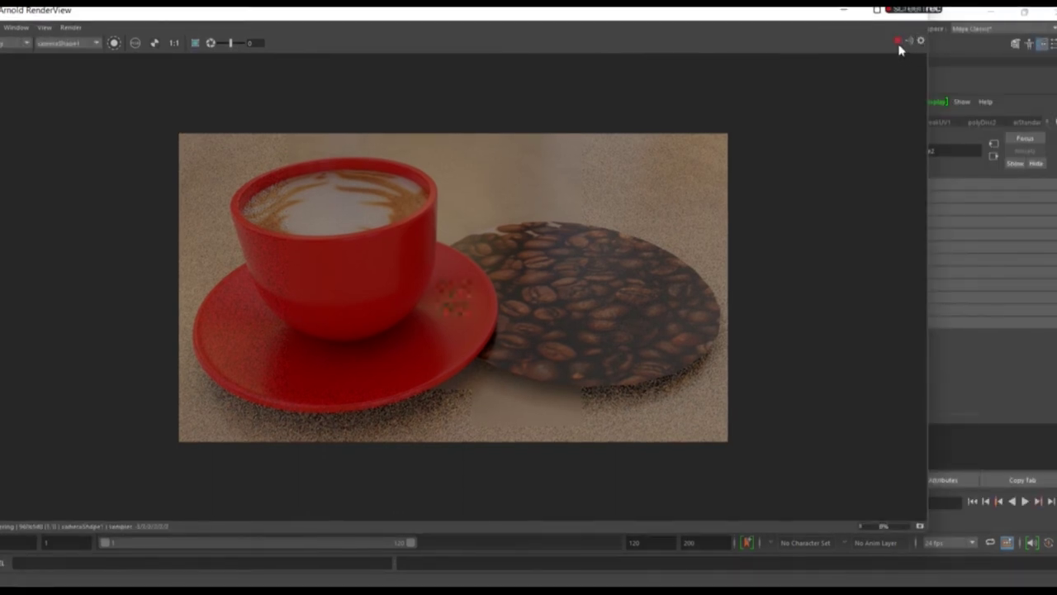